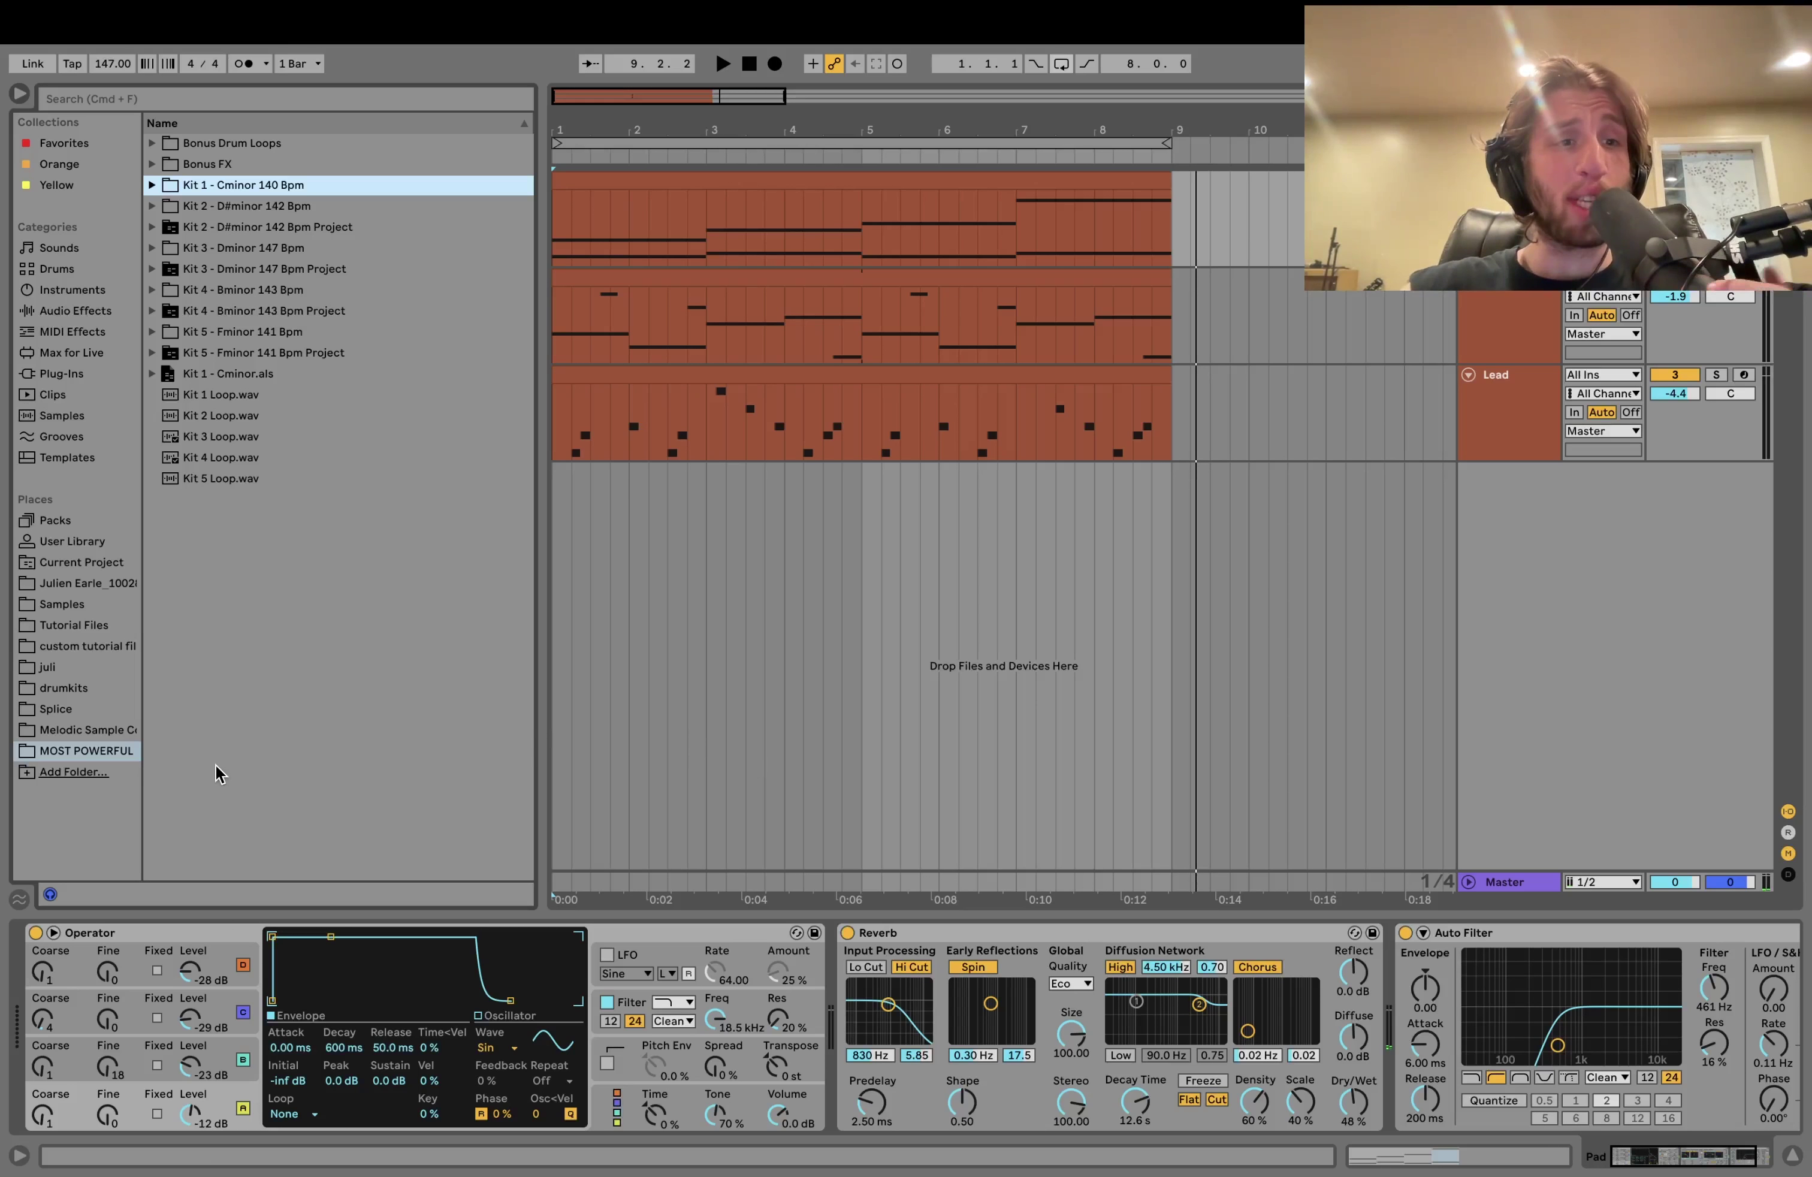
Step: Widen the browser's places column slightly and view the device chains of the Bass and Lead tracks
left_click_drag(143, 750, 146, 749)
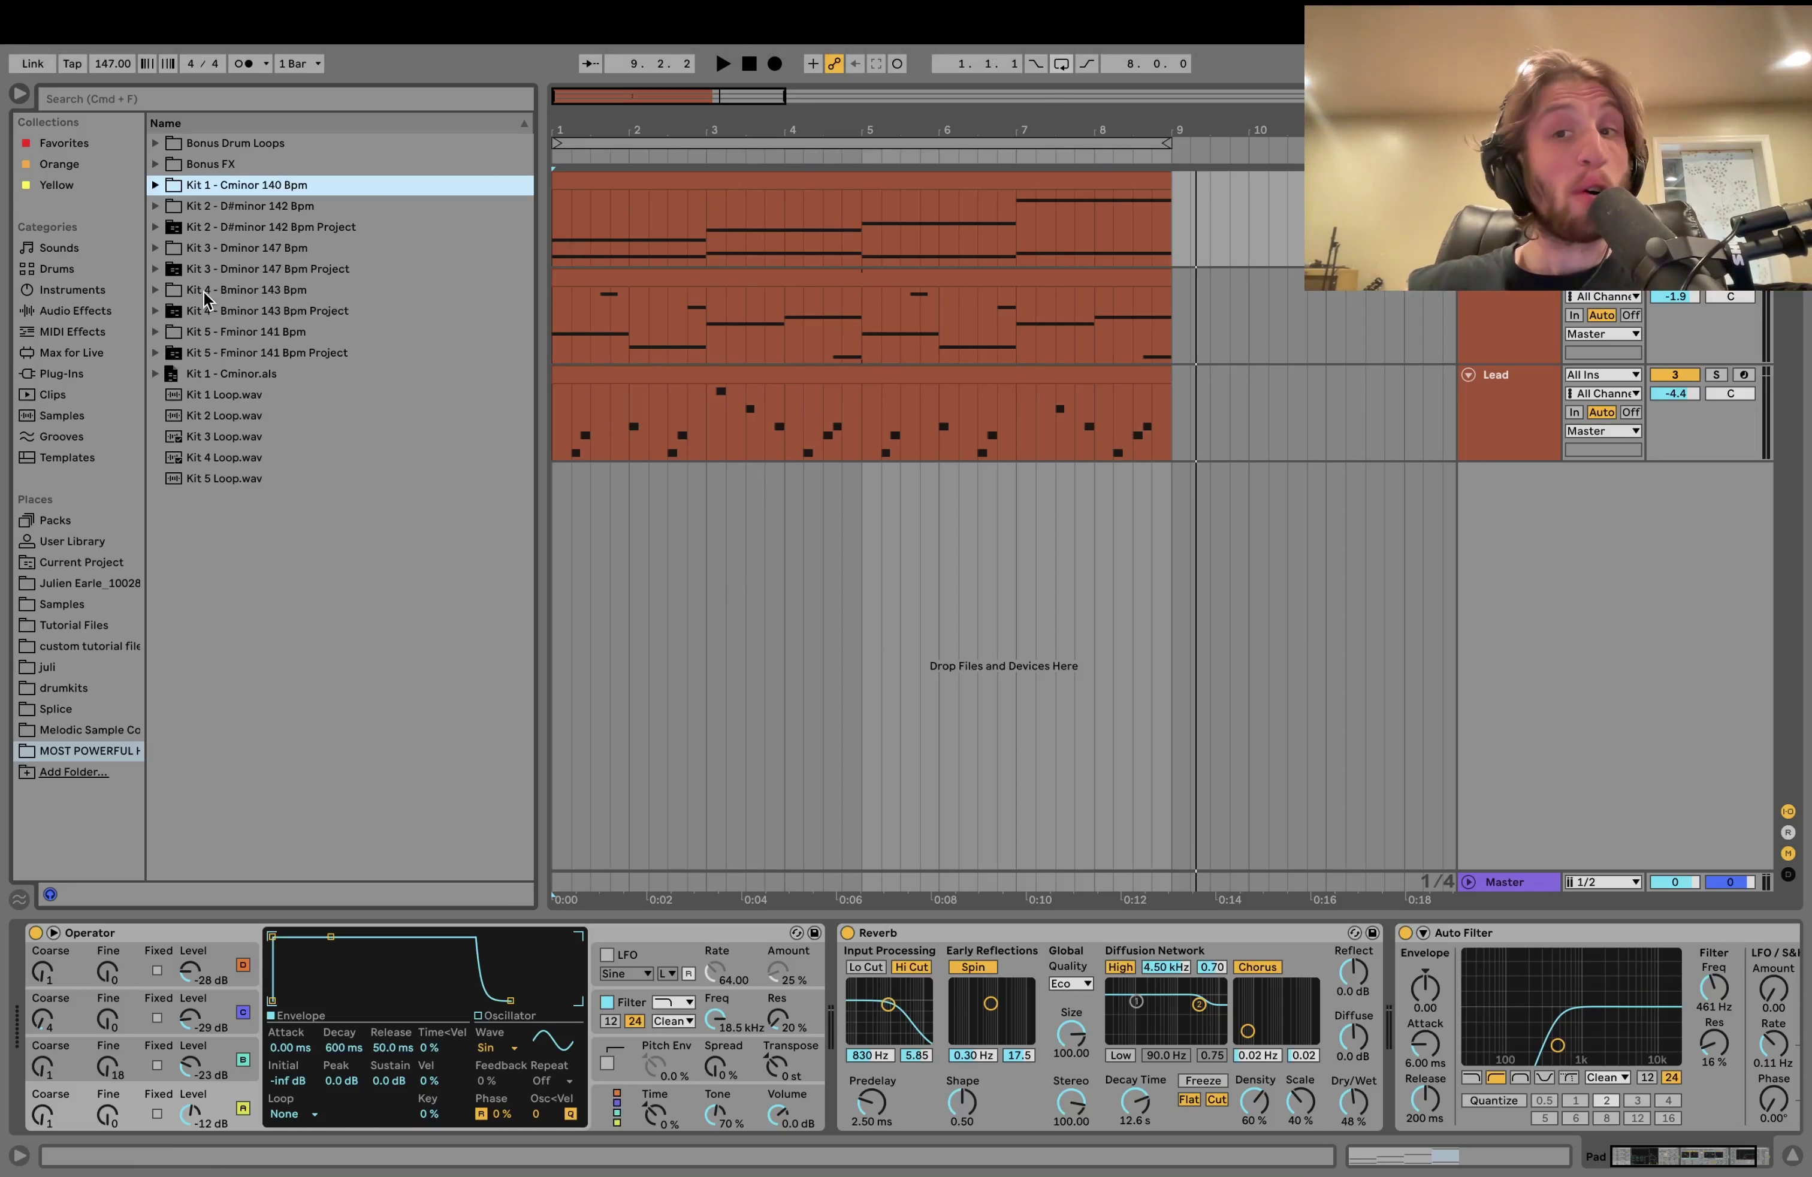
left_click(1517, 329)
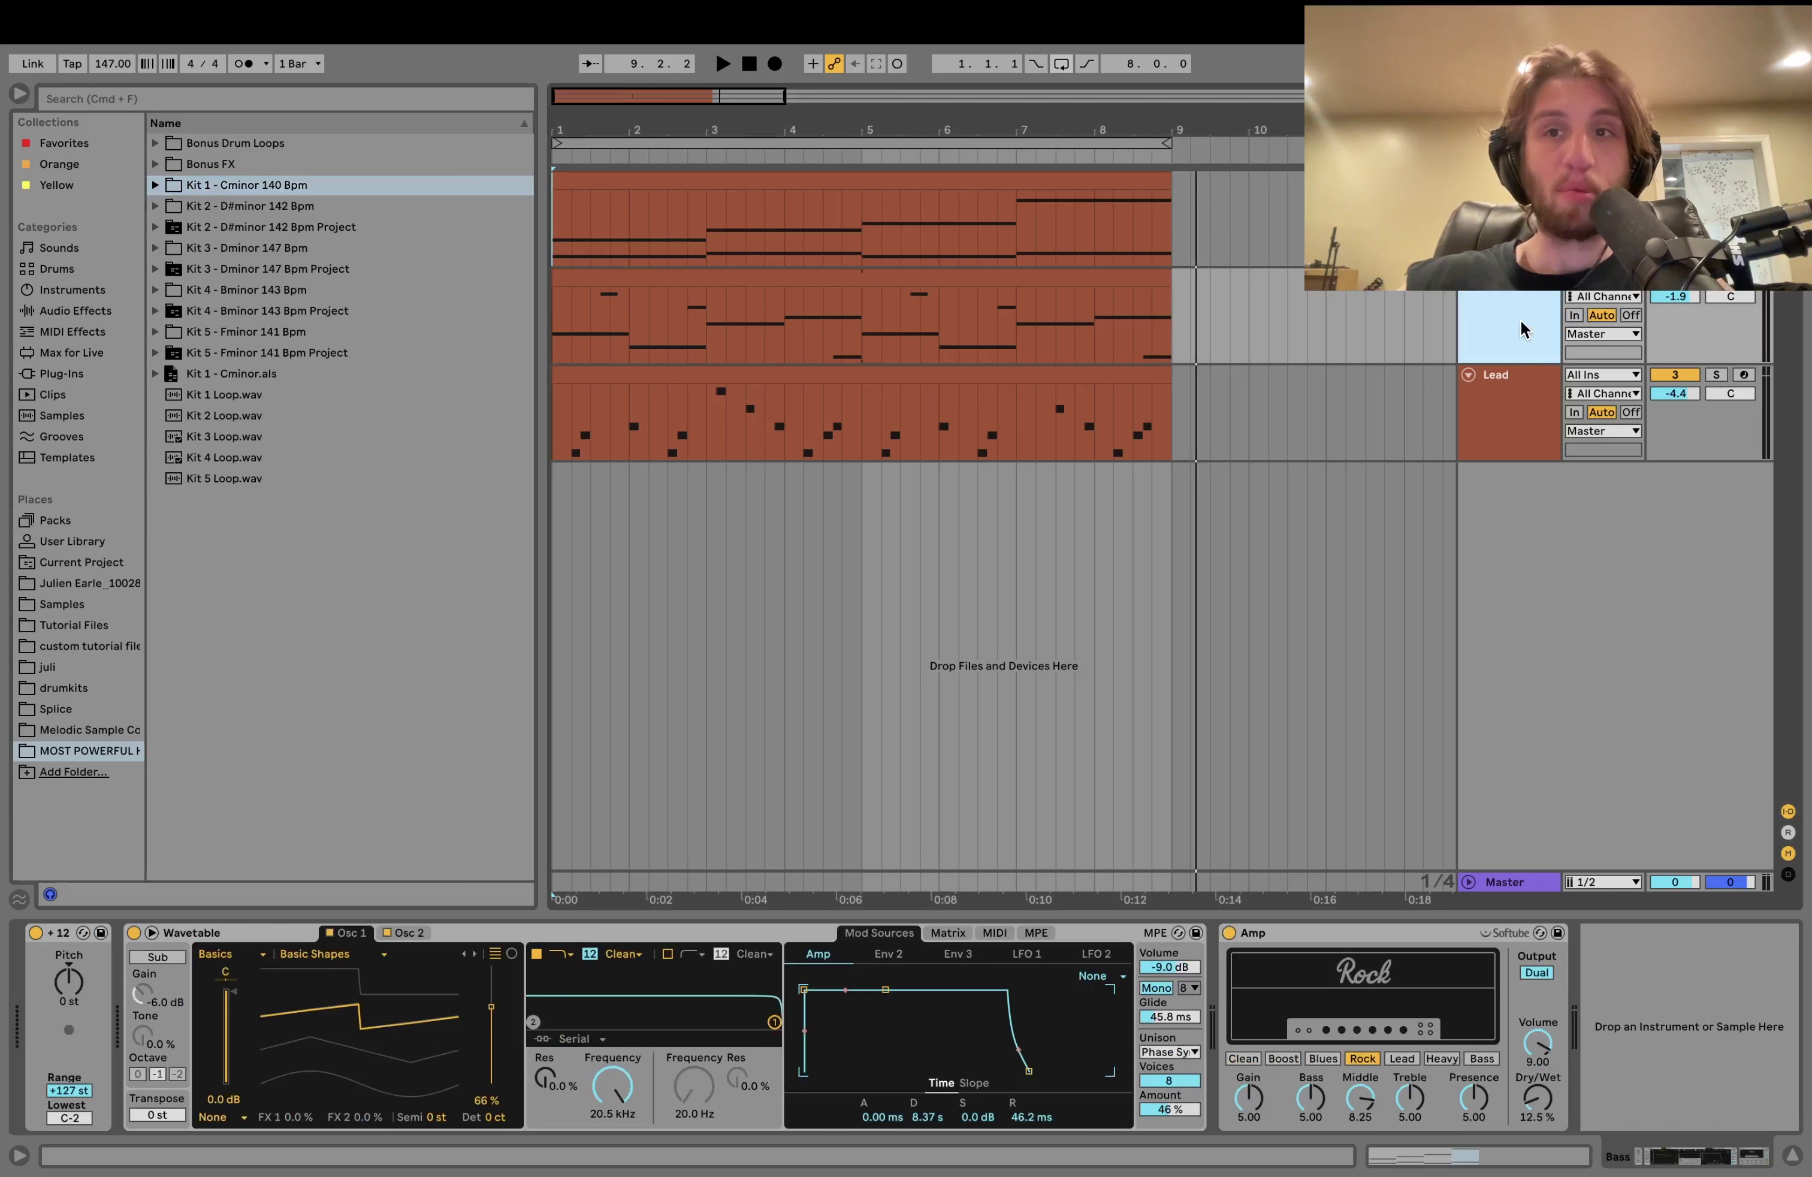
left_click(1493, 451)
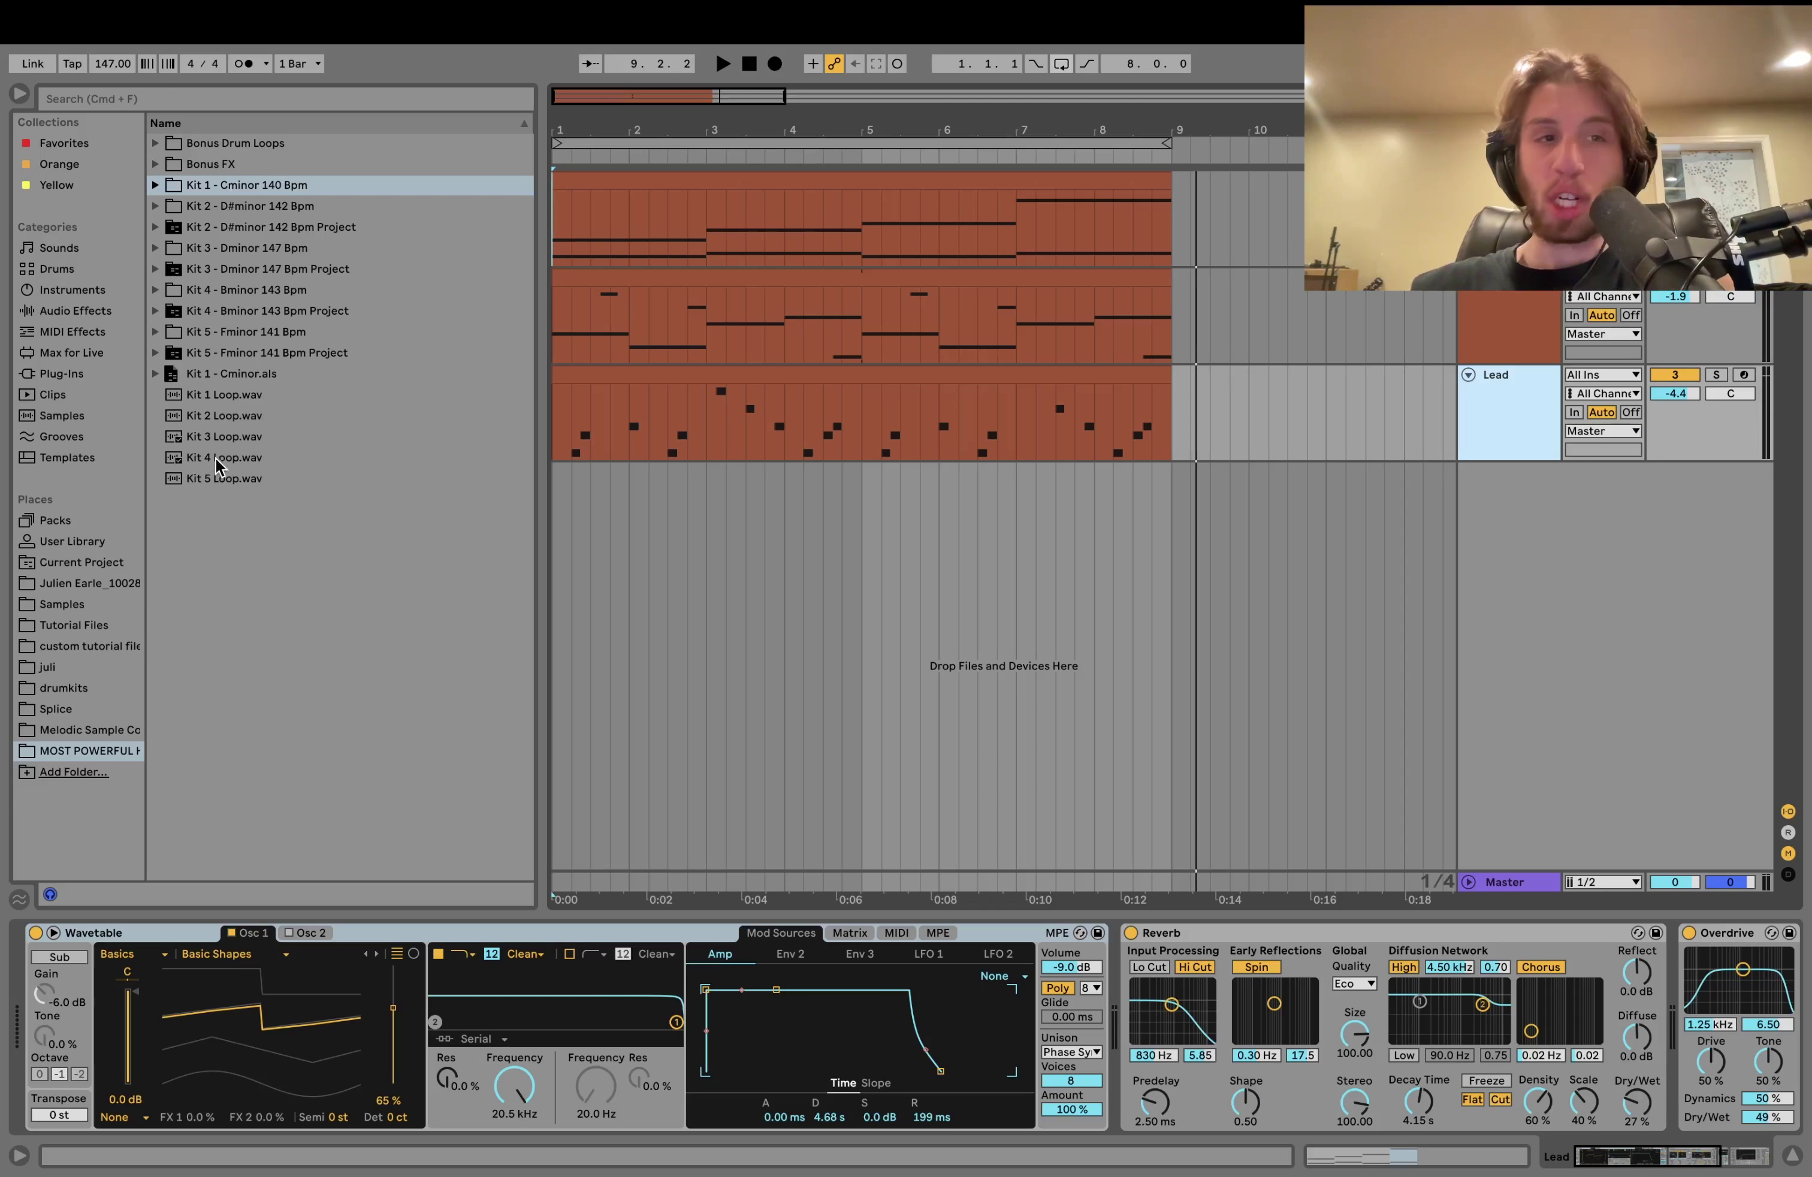
Step: Preview the kit loops in the sample pack, from Kit 2 Loop.wav through Kit 5 Loop.wav and Kit 1 Loop.wav
left_click(226, 414)
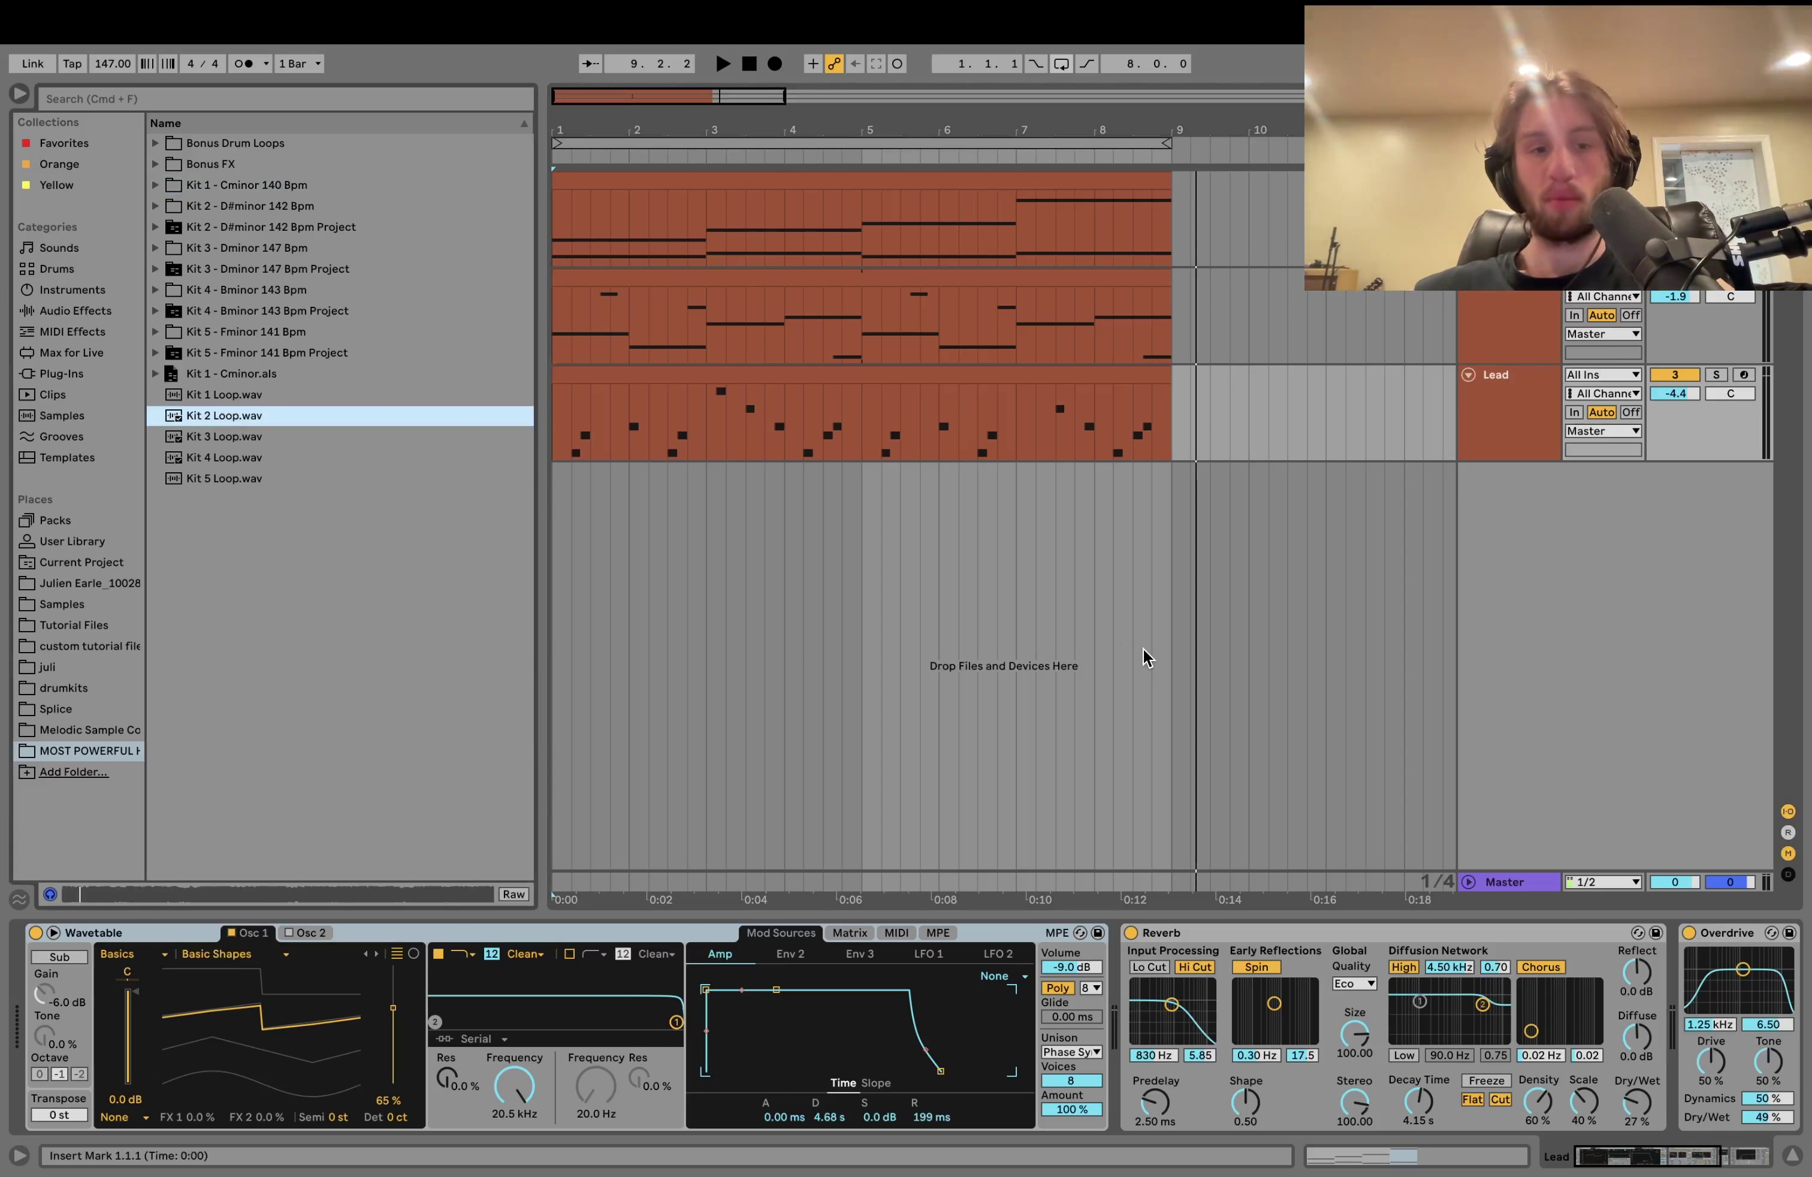
left_click(236, 438)
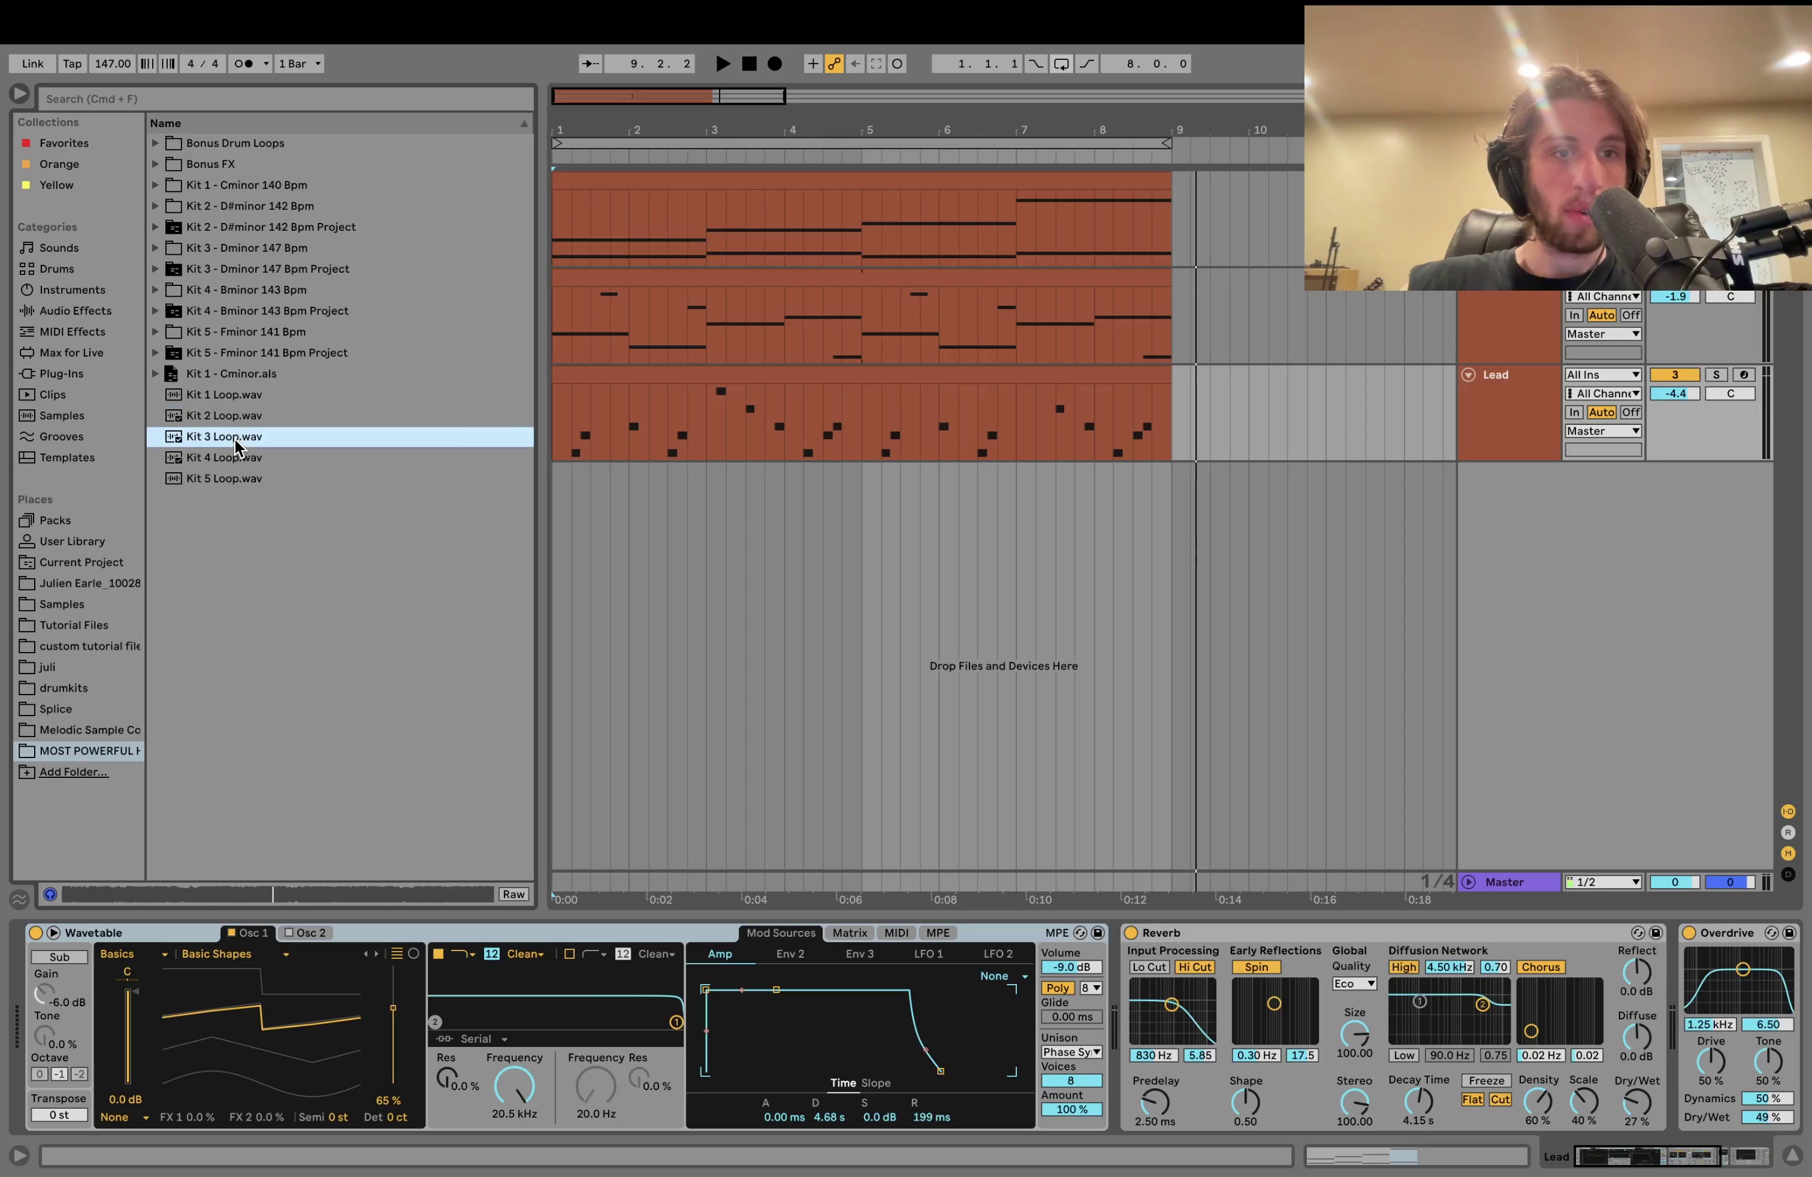
left_click(235, 458)
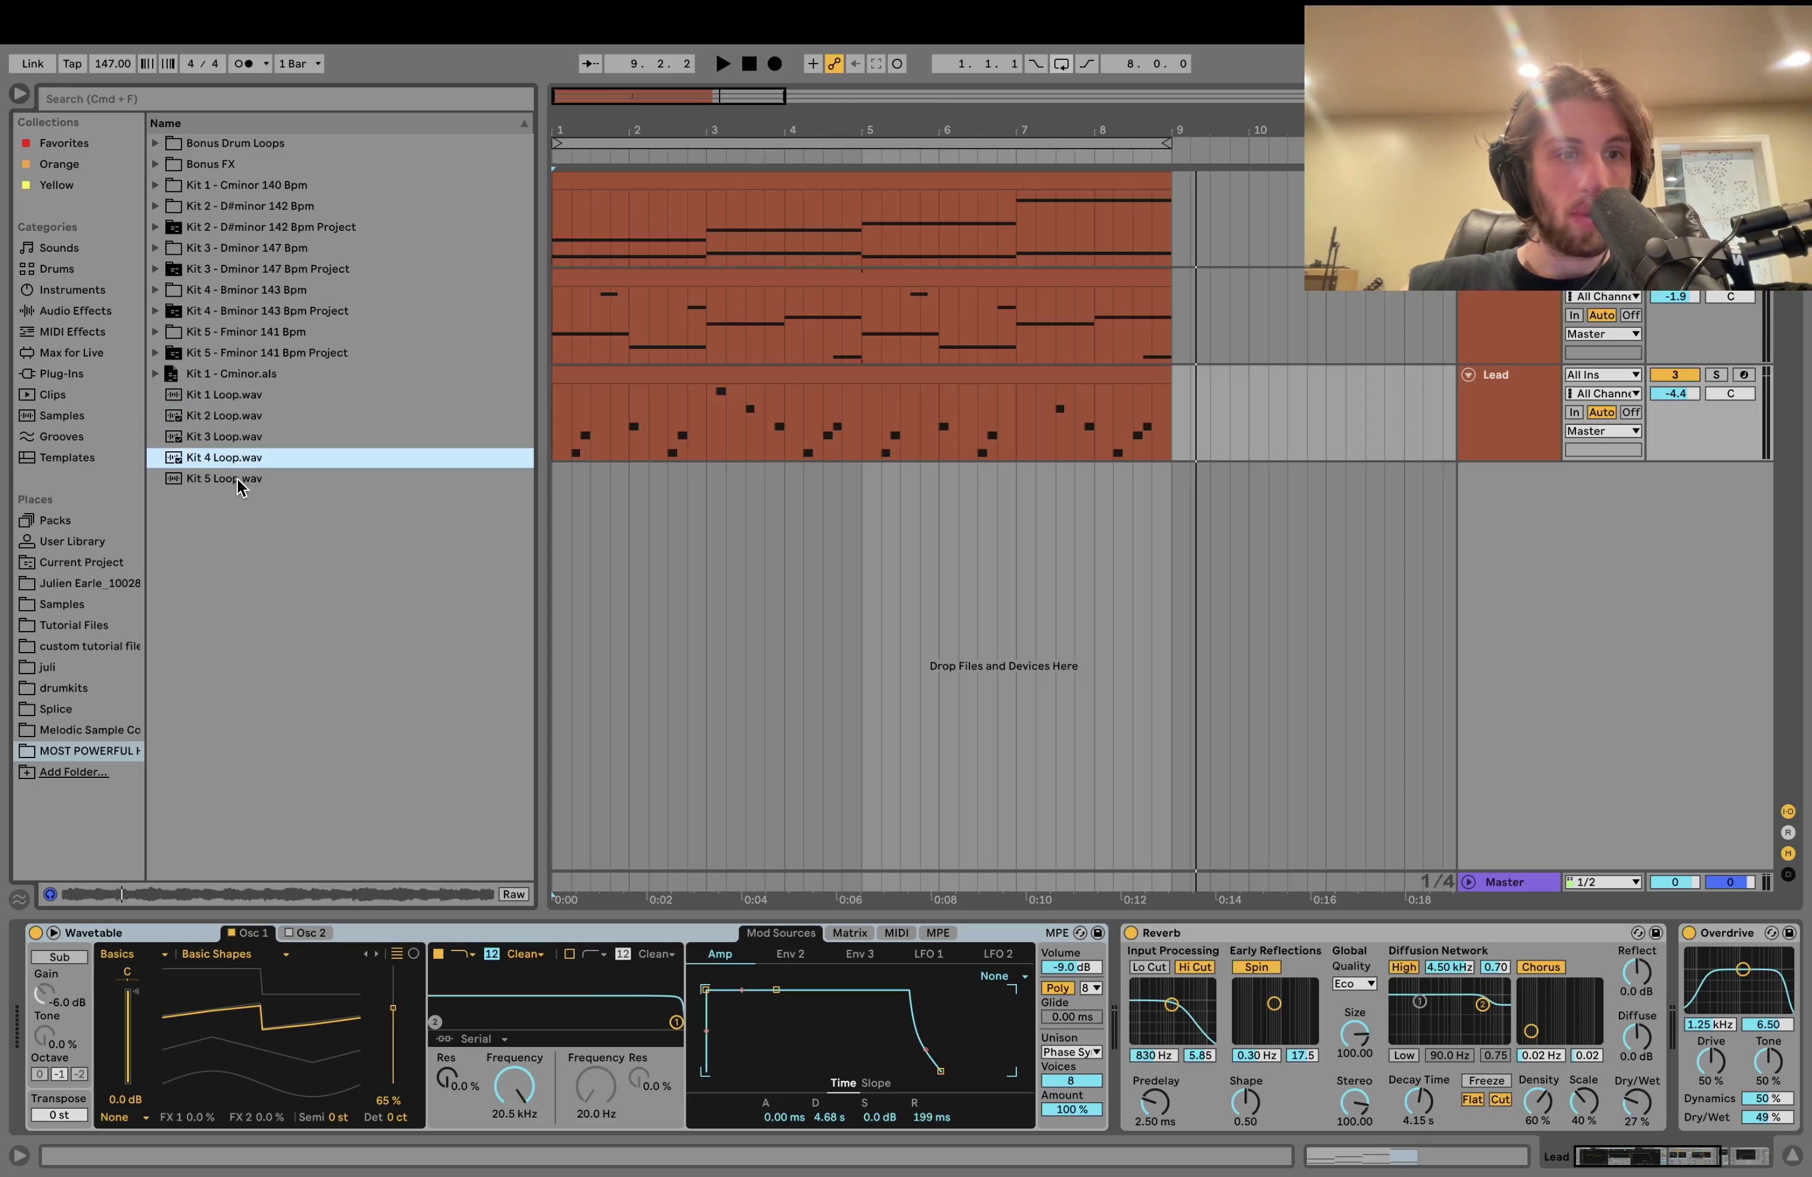
left_click(239, 485)
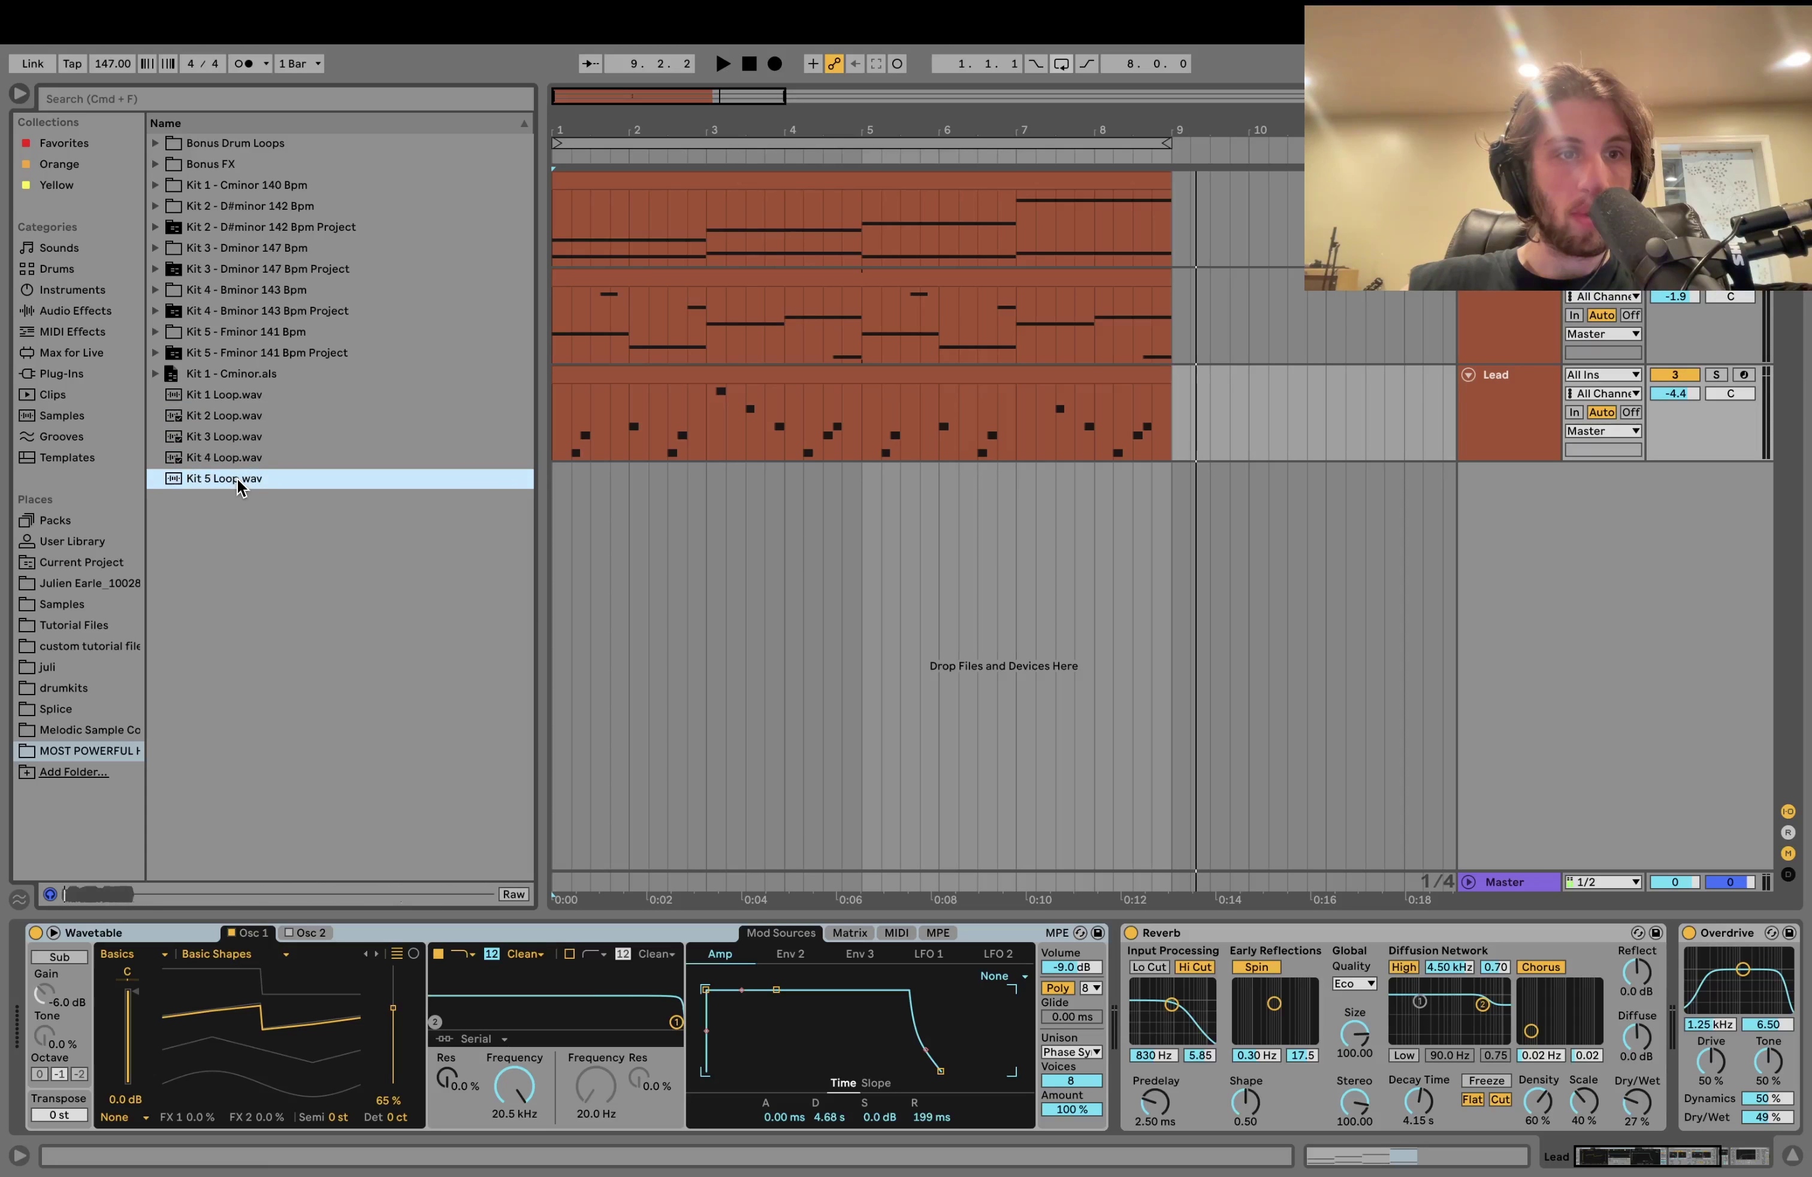
left_click(219, 396)
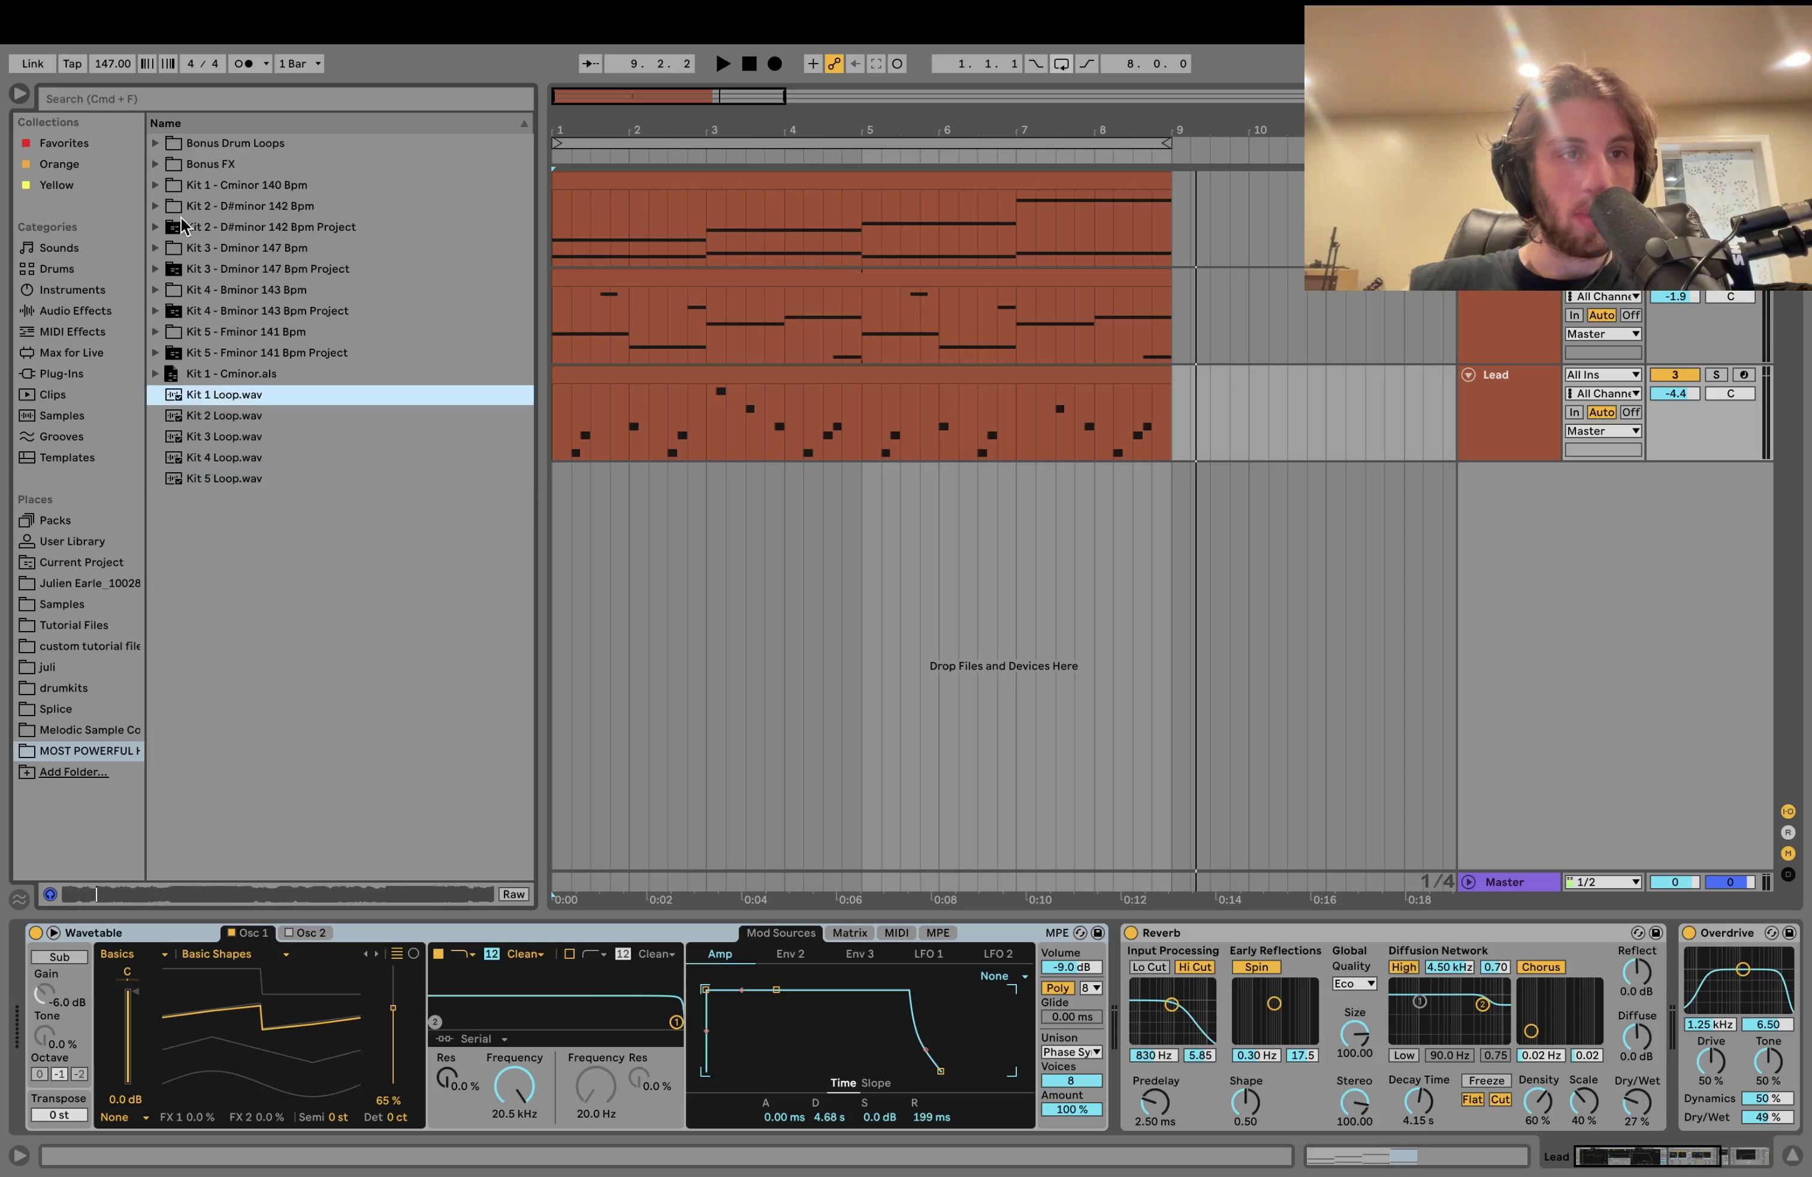
Step: Browse the Bonus Drum Loops folder and preview Loop 6.wav, Loop 7.wav and Loop 8.wav
left_click(157, 142)
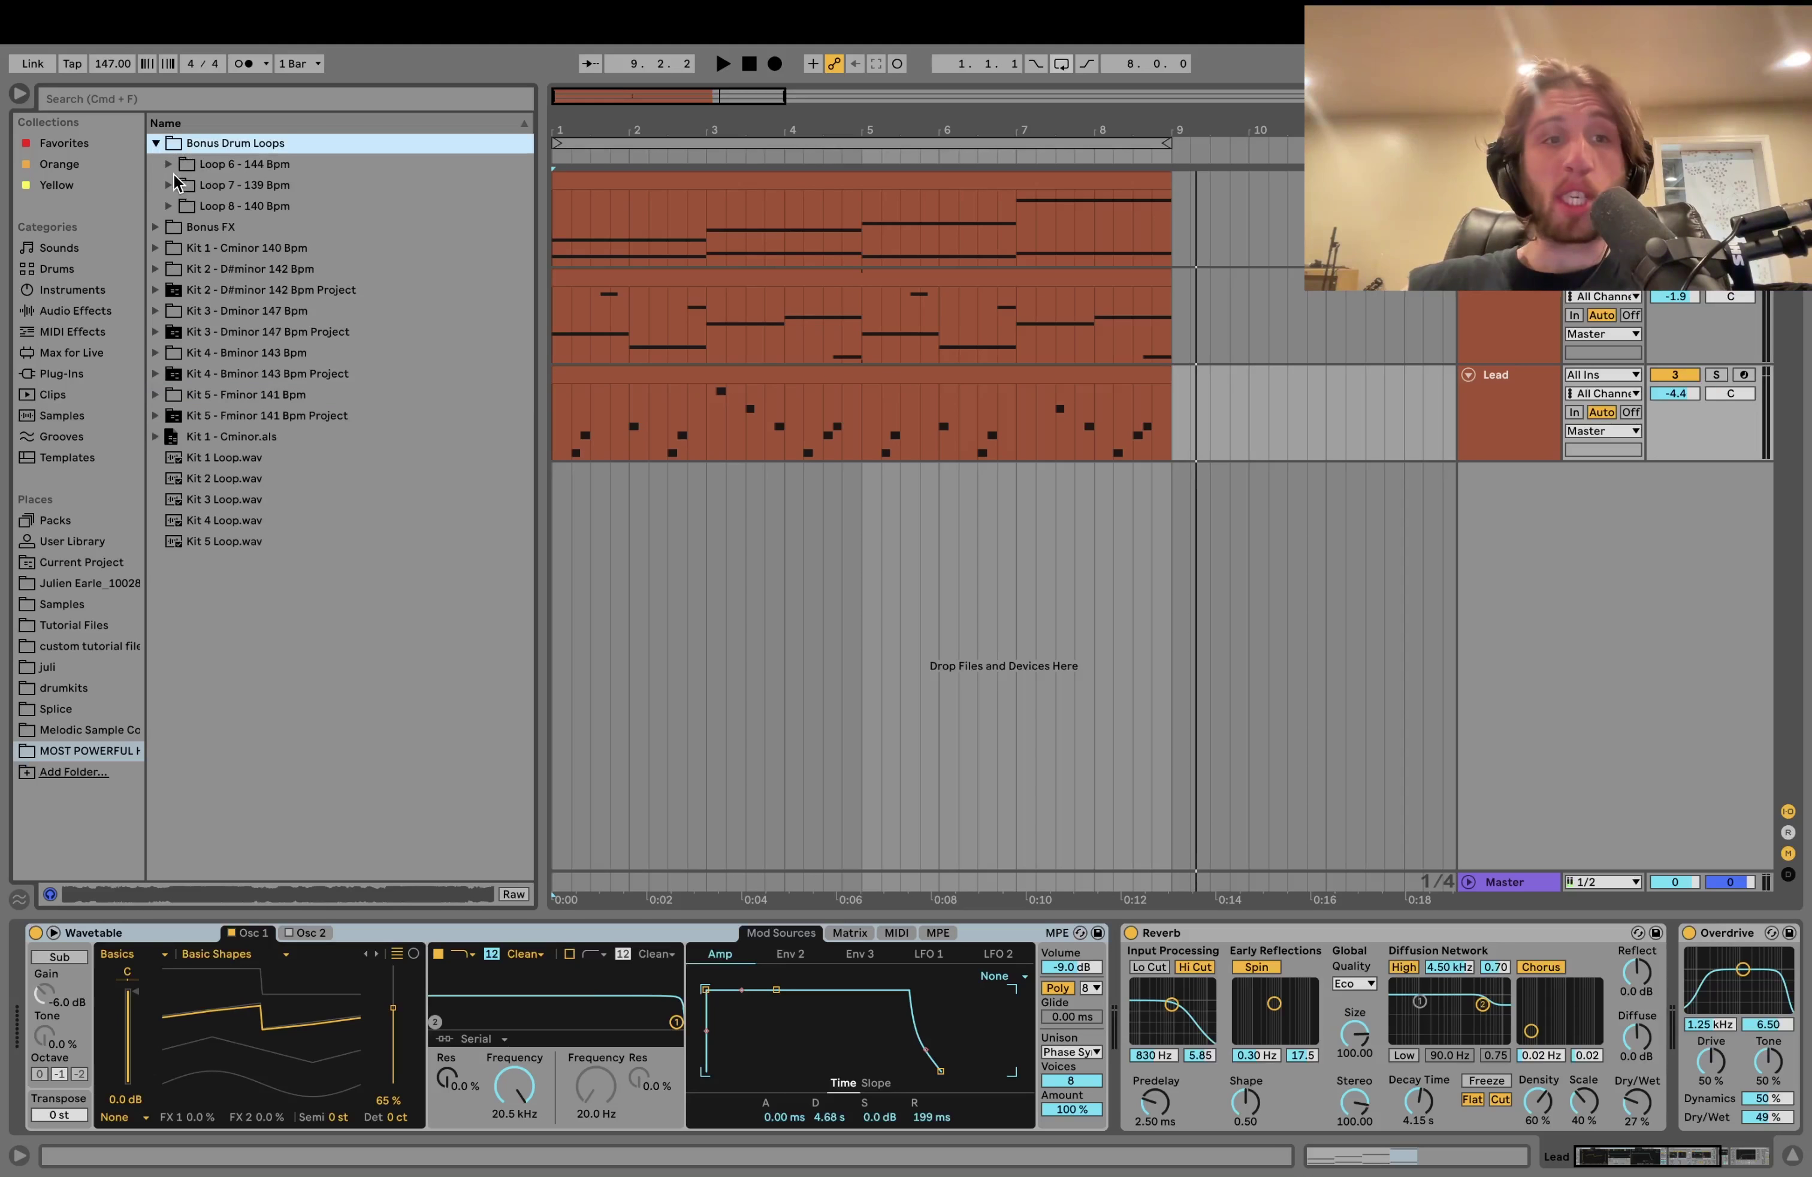
left_click(171, 165)
left_click(253, 355)
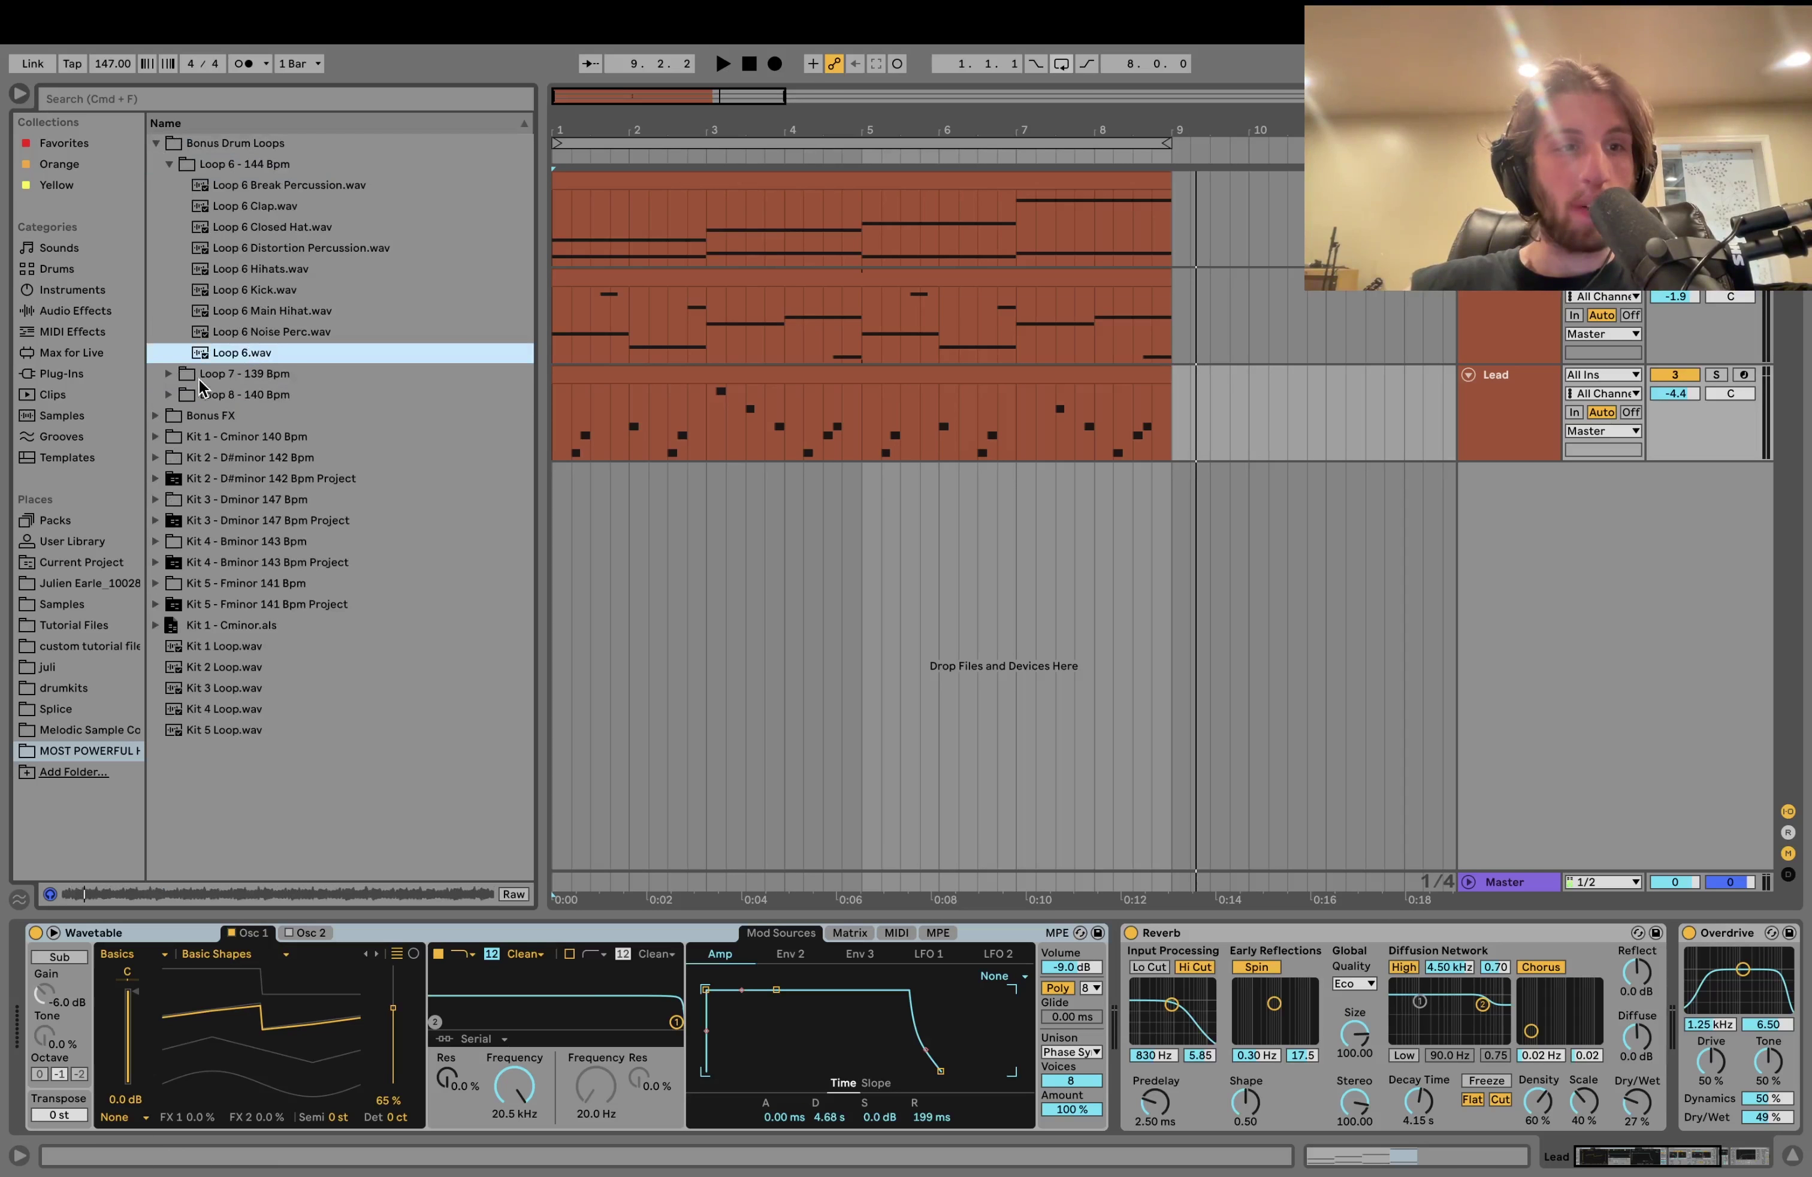
left_click(168, 375)
left_click(243, 375)
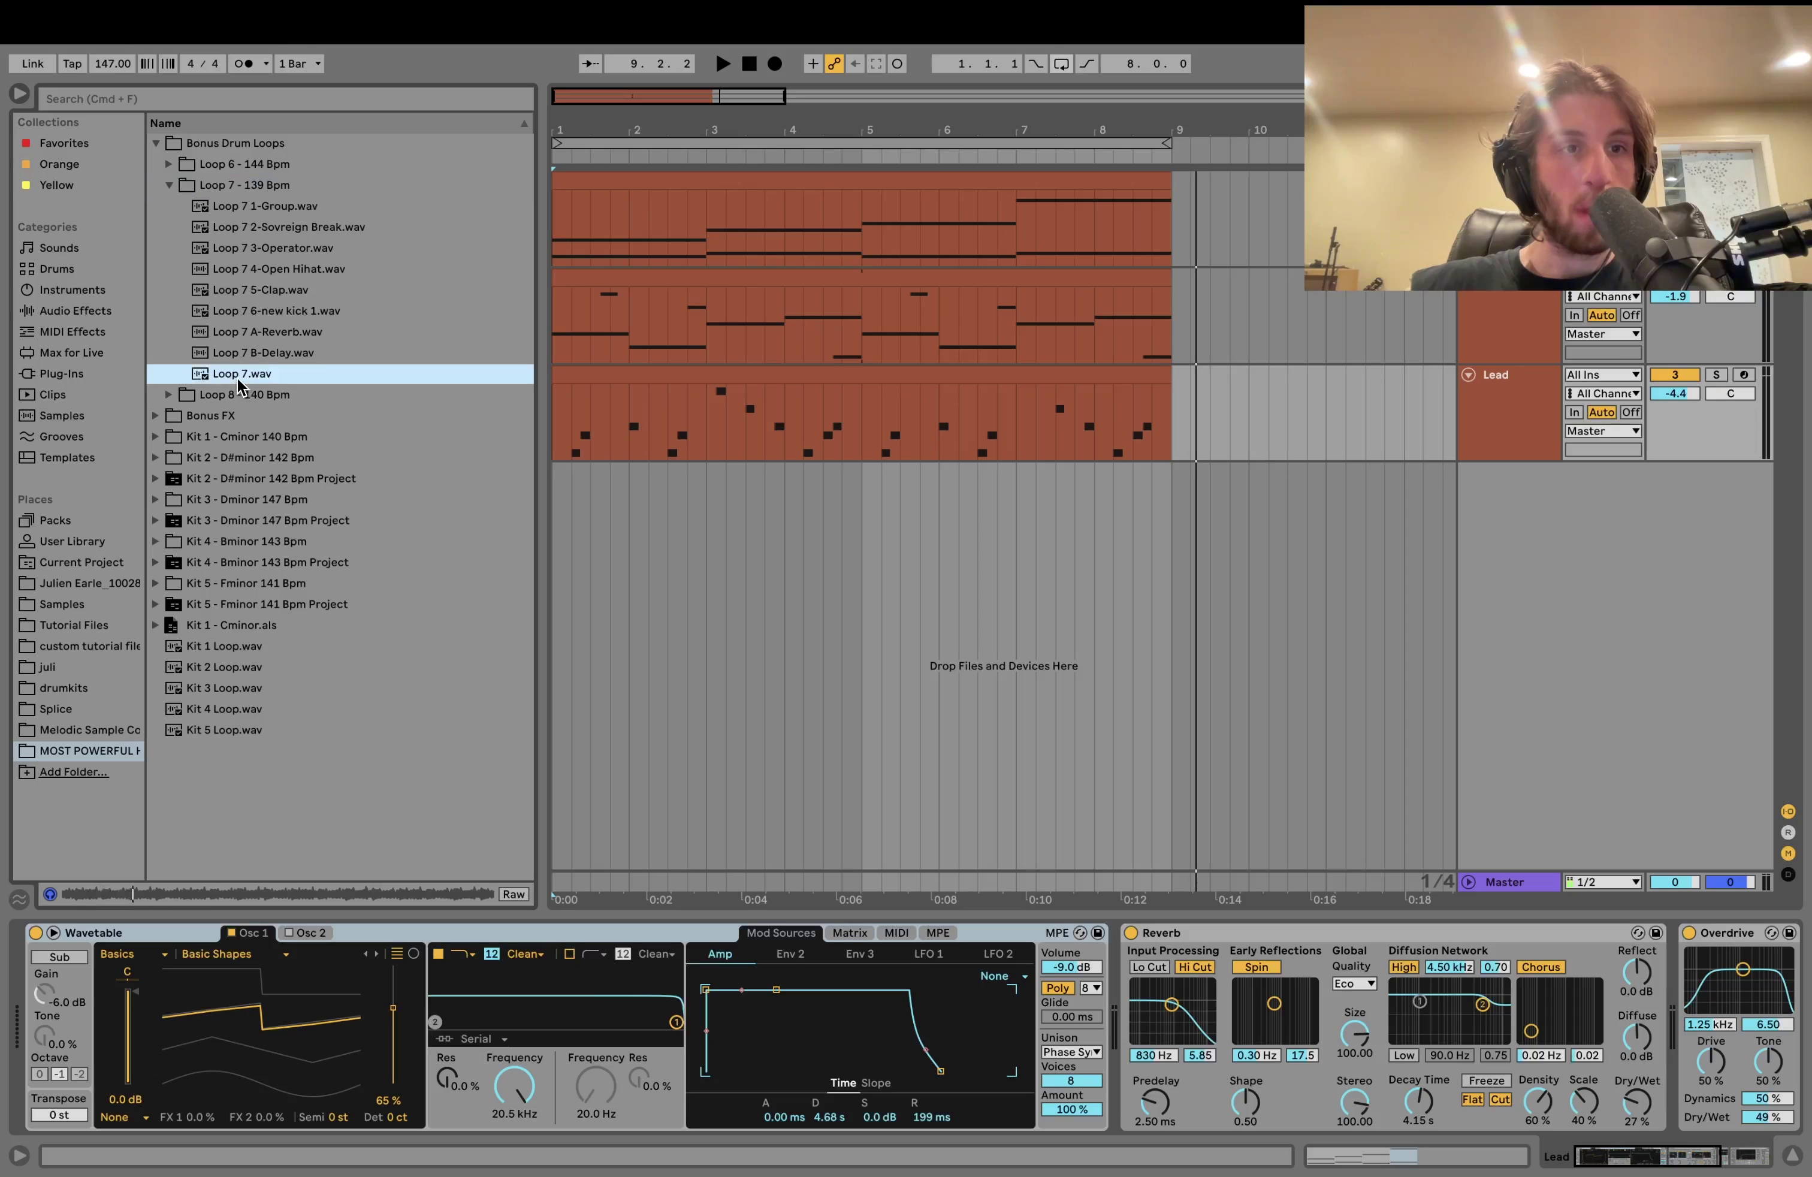
left_click(183, 393)
left_click(250, 422)
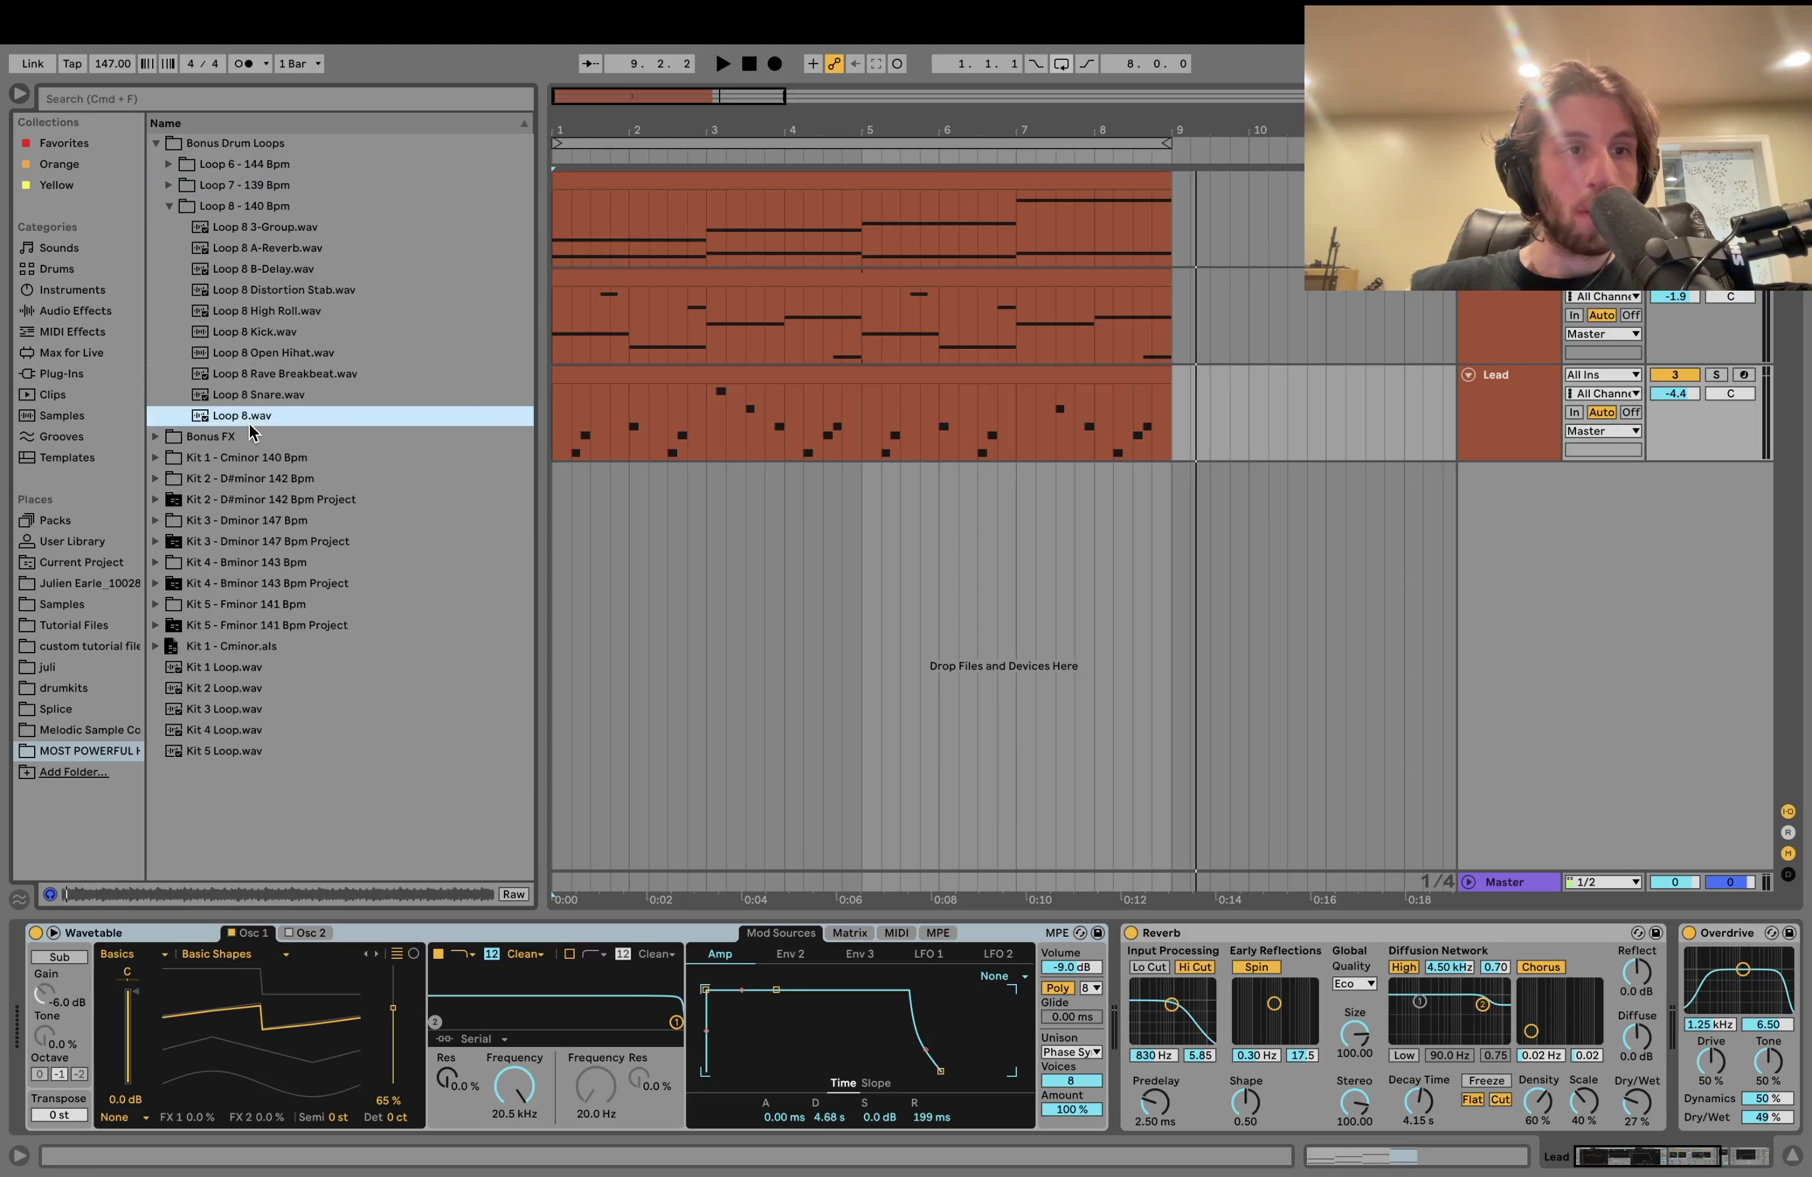
Step: Expand the Bonus FX folder and preview Fx 18.wav and Fx 19.wav
left_click(156, 436)
left_click(222, 233)
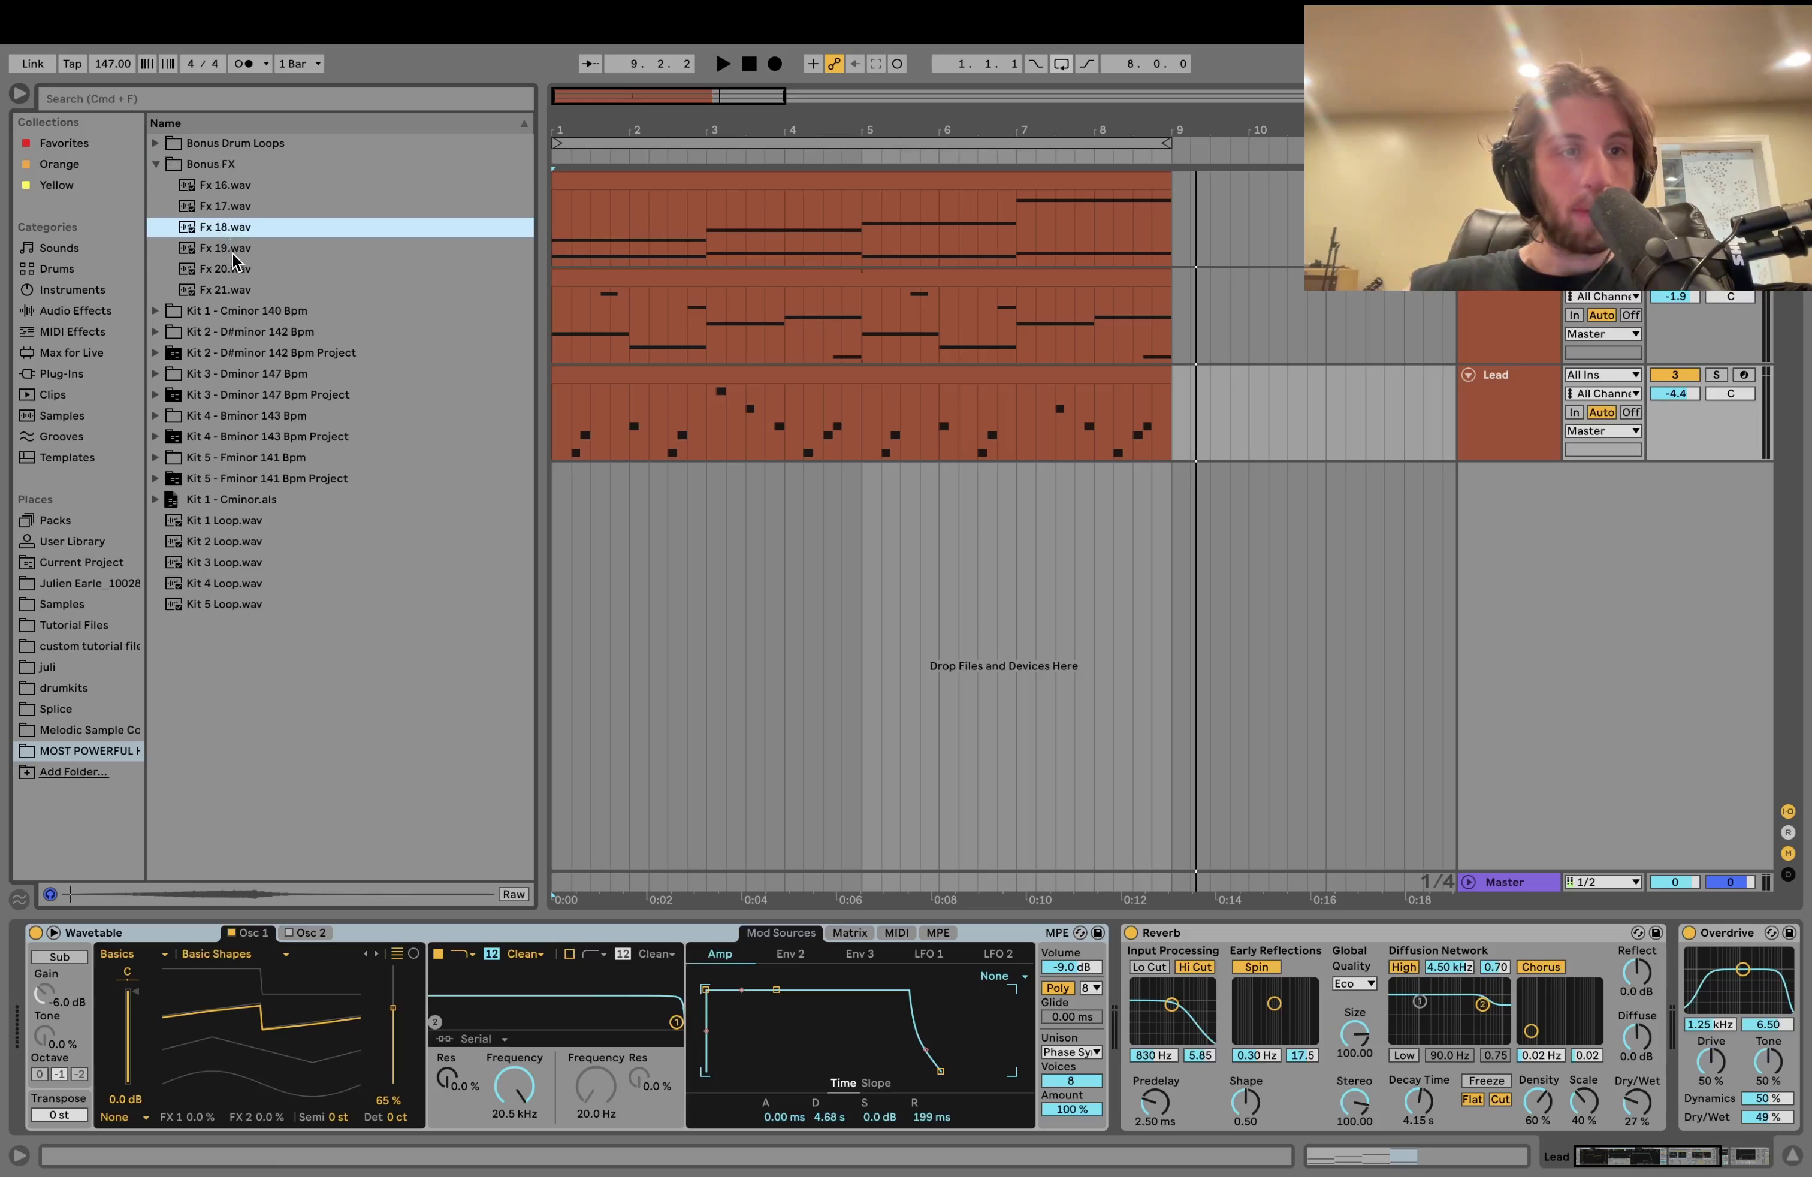
left_click(232, 253)
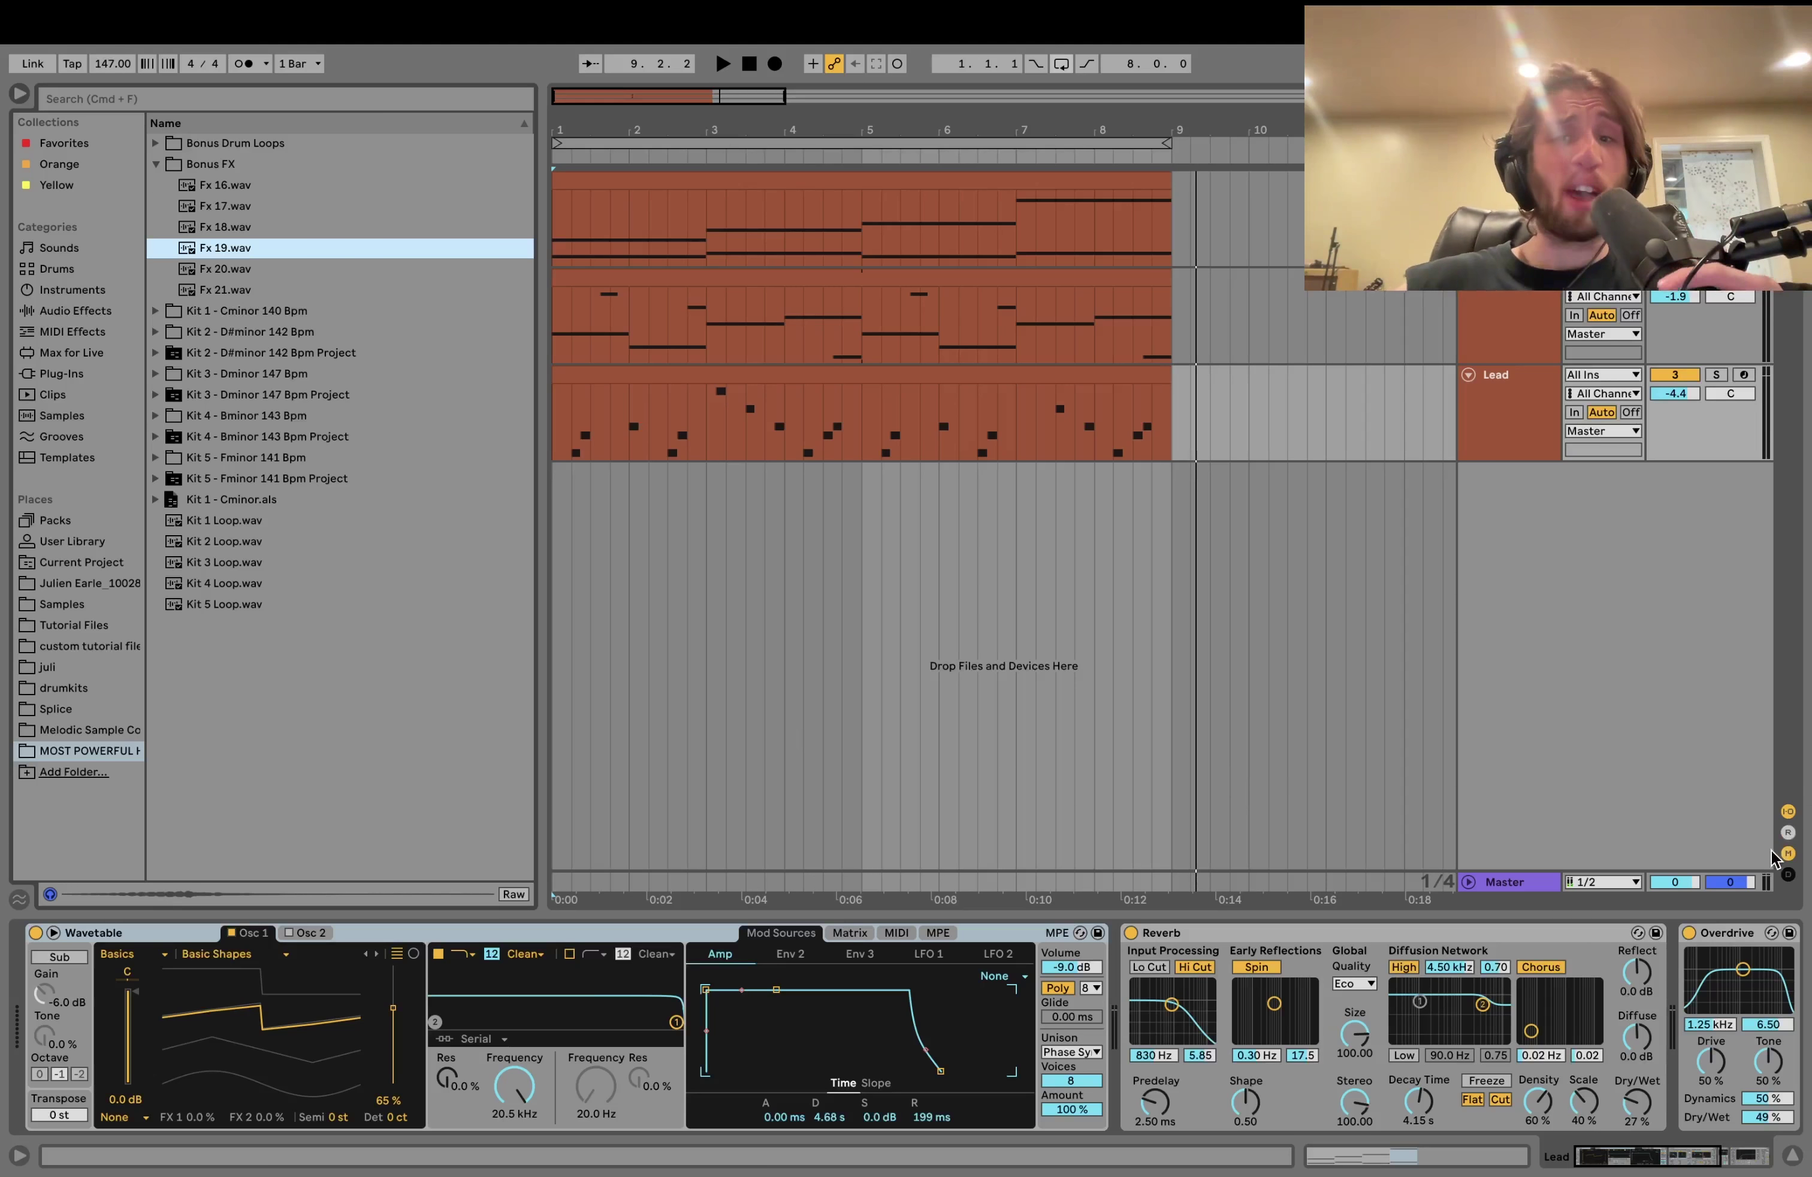
Step: Set the Master track's cue volume to 6.0 and collapse the Bonus FX folder, selecting the Kit 1 - Cminor 140 Bpm folder
left_click_drag(1736, 883, 1736, 863)
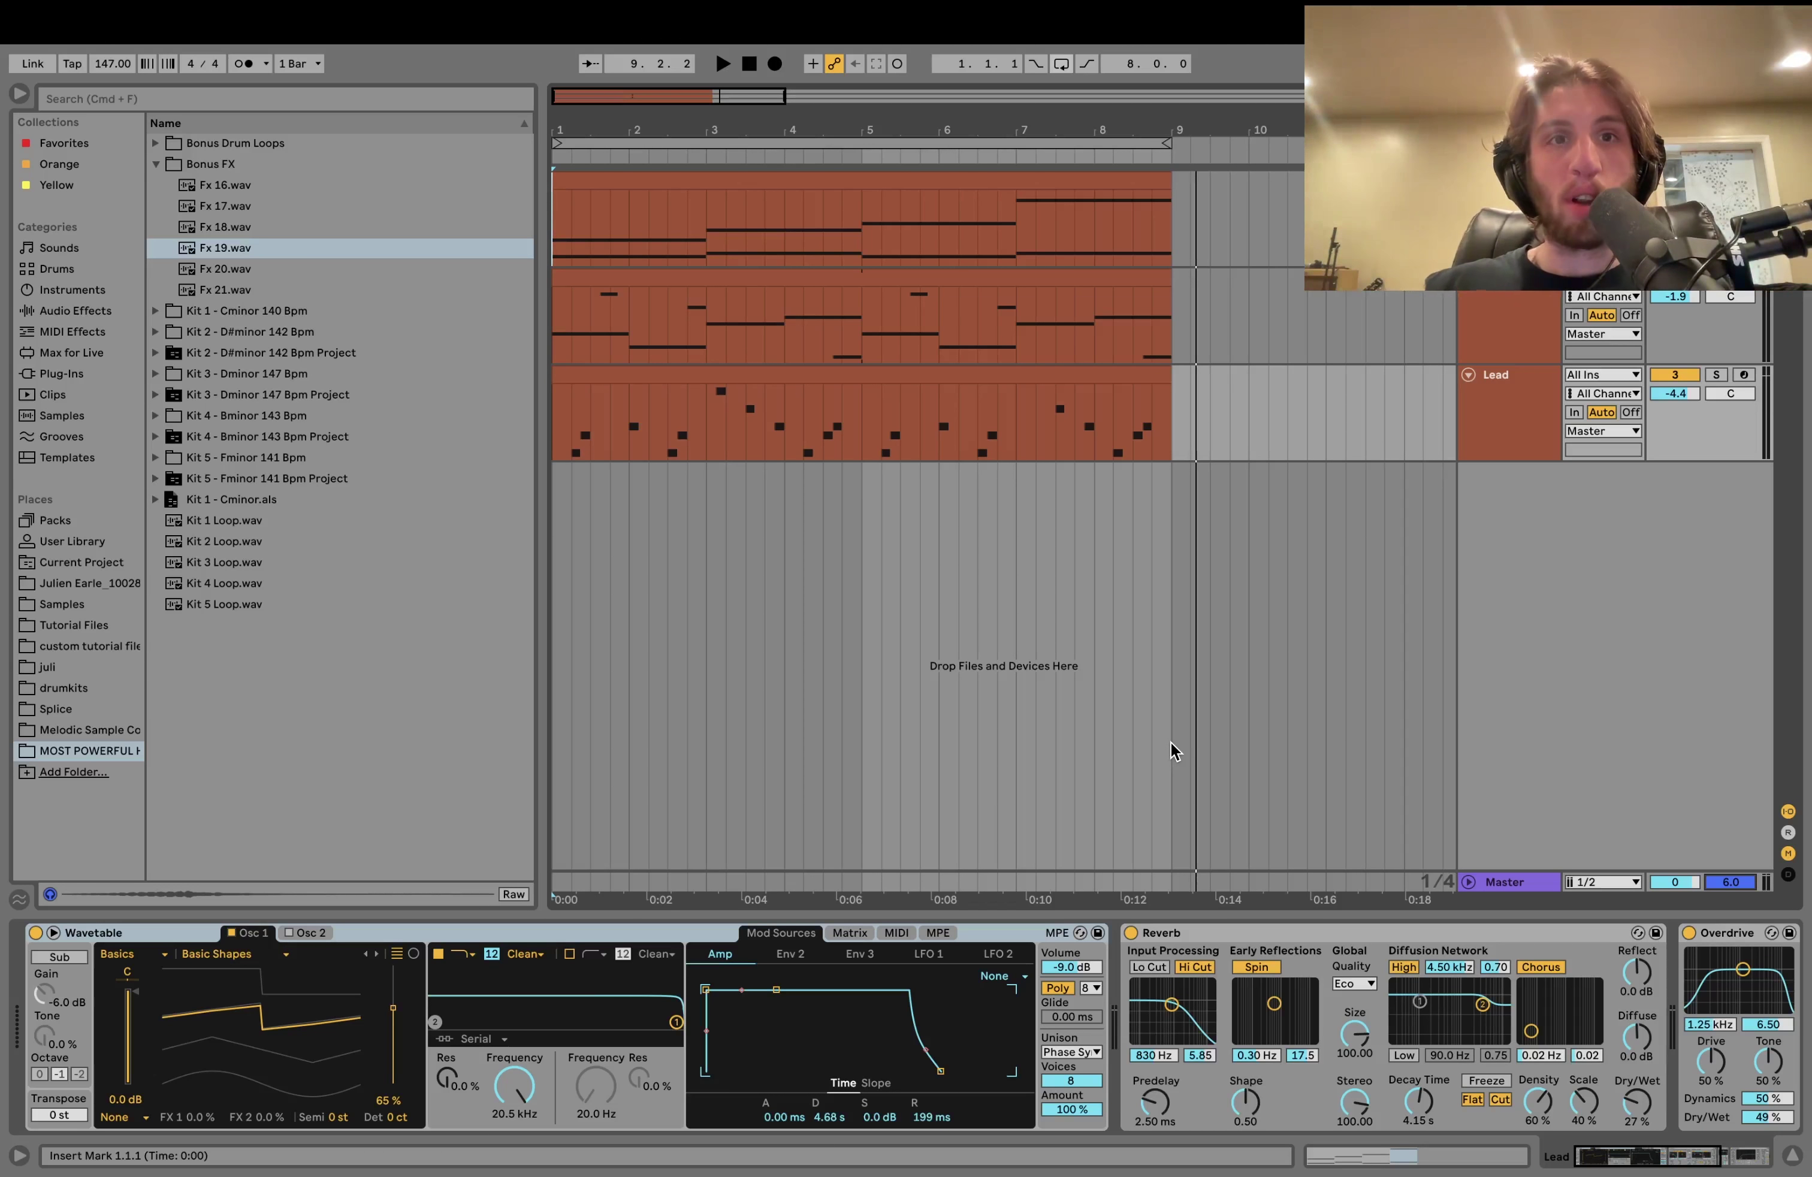
left_click(156, 164)
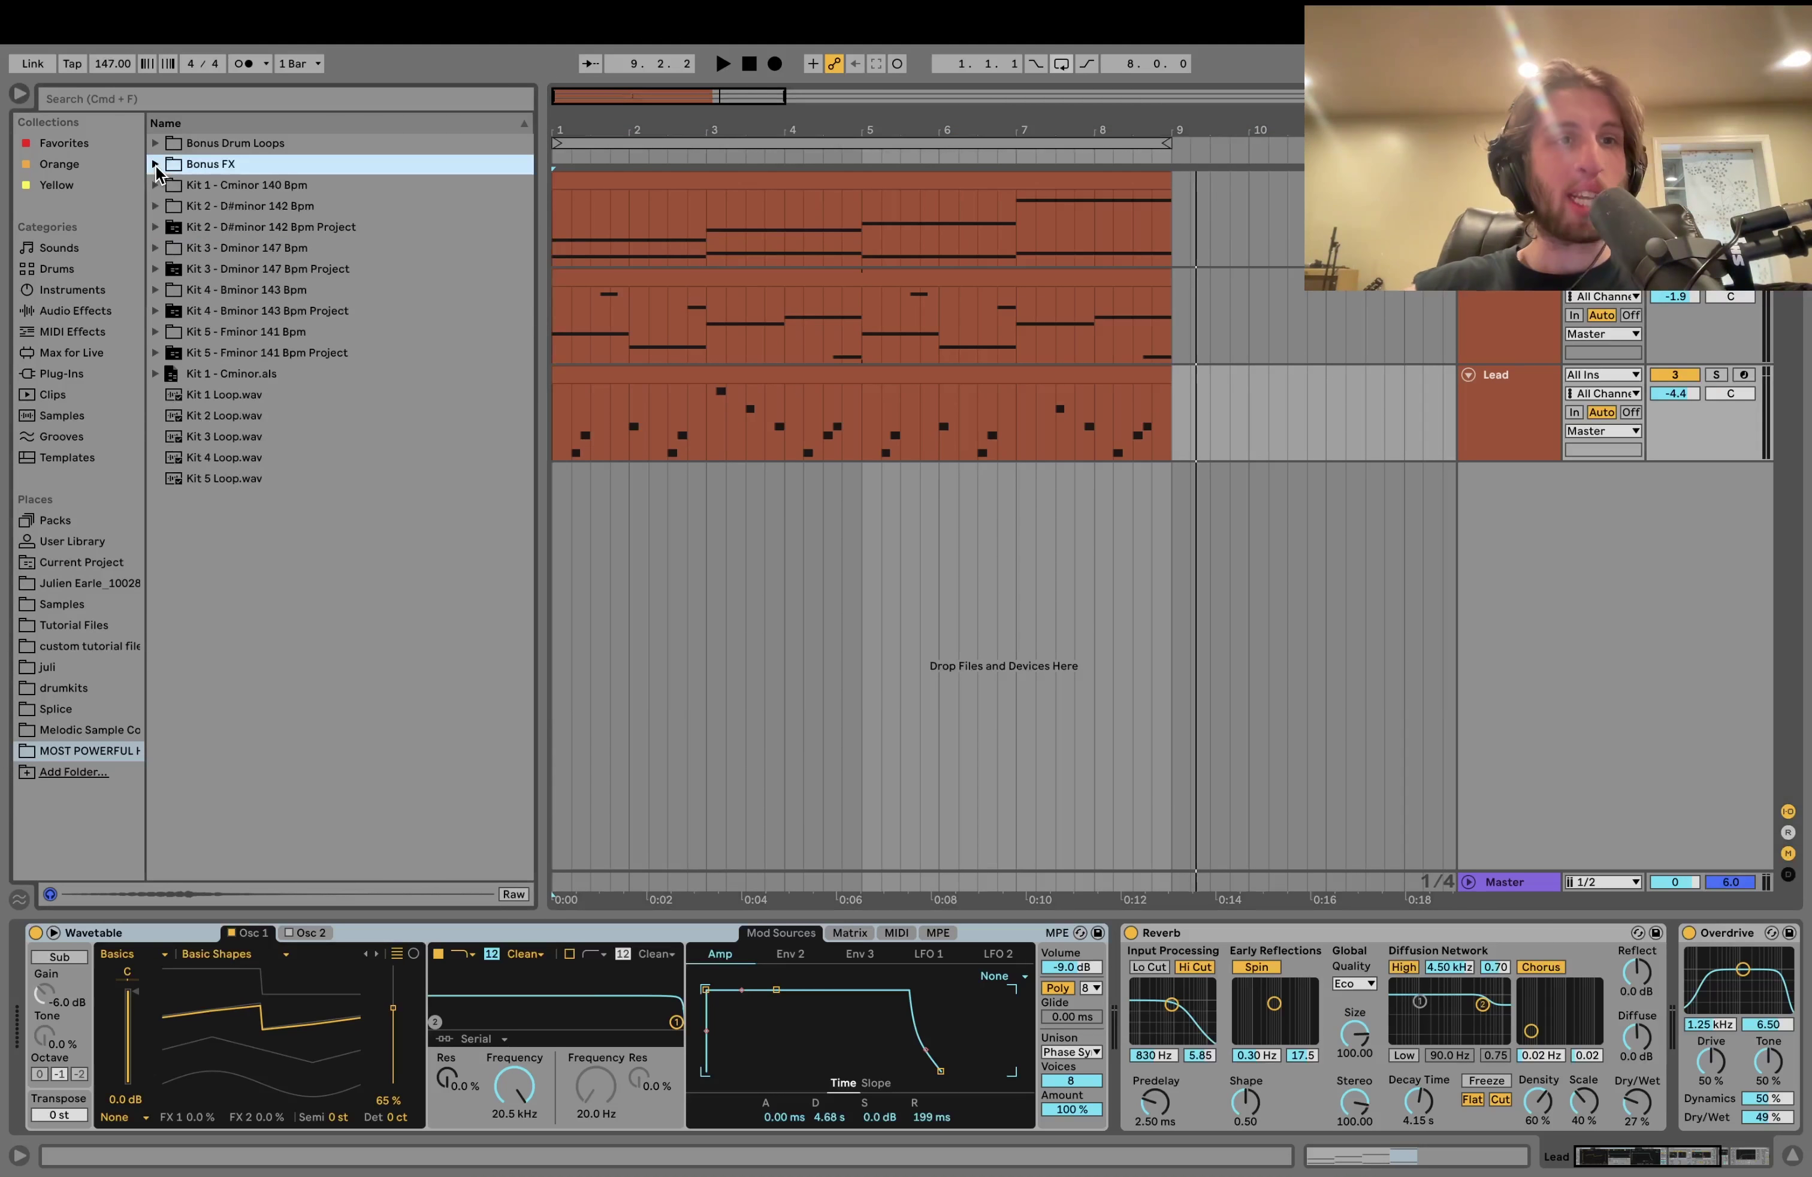
key("Down")
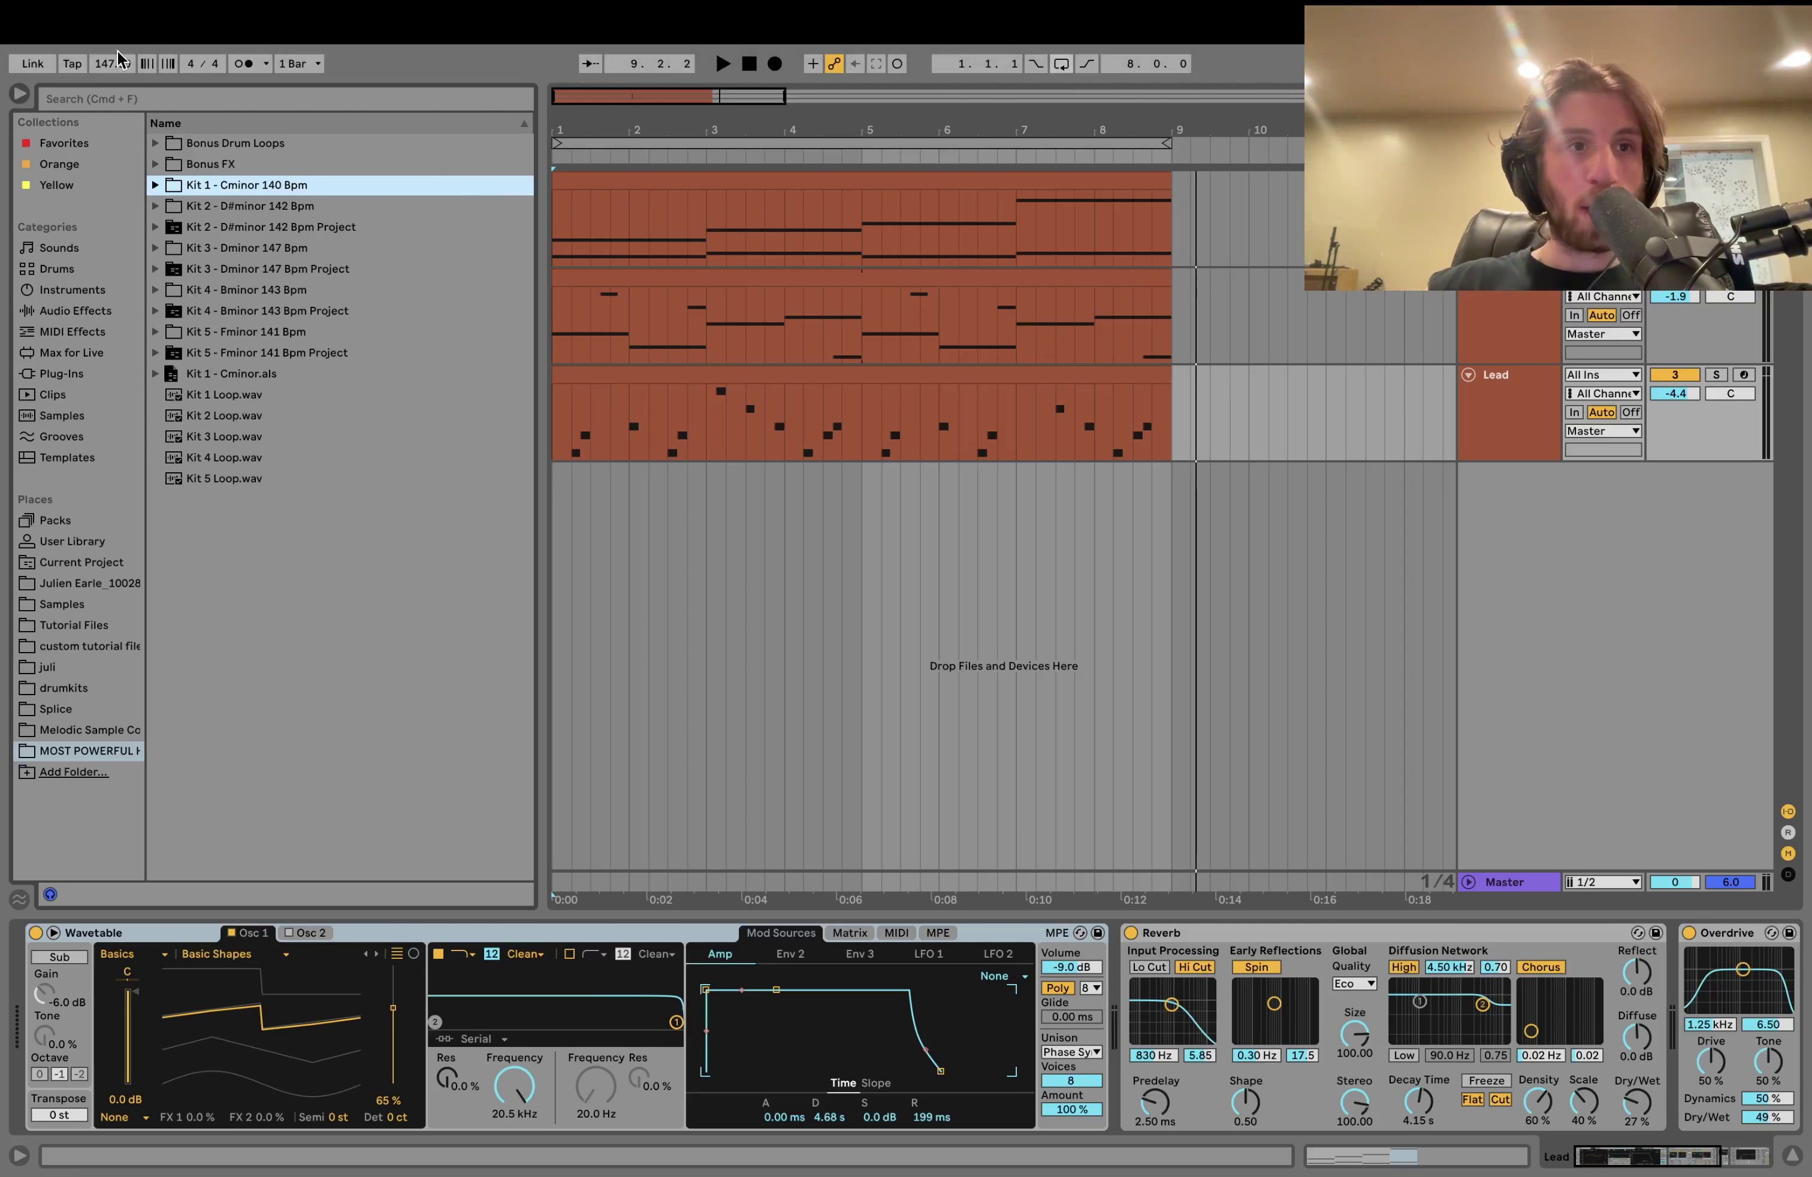
Step: Deactivate the Lead track and loop playback over the eight-bar Bass clip
left_click(1498, 325)
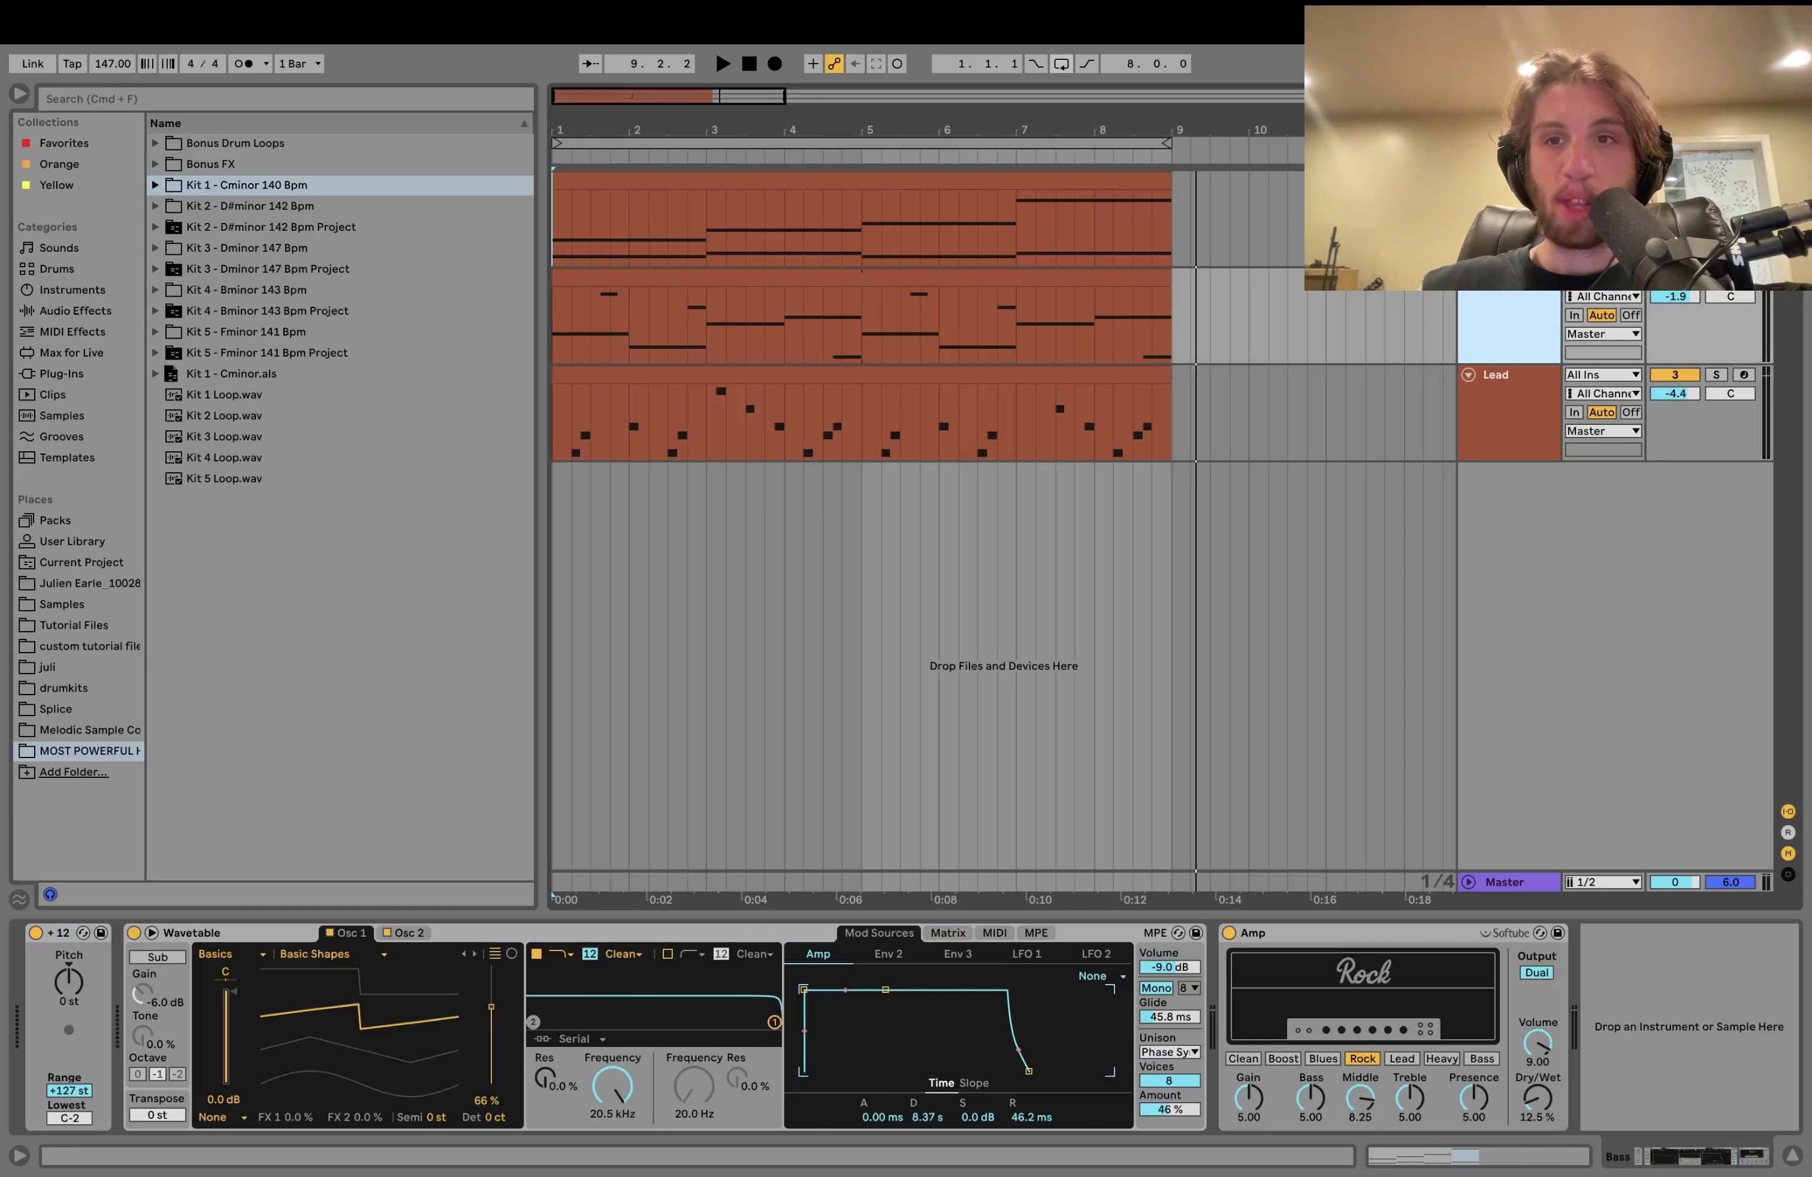
left_click(1675, 375)
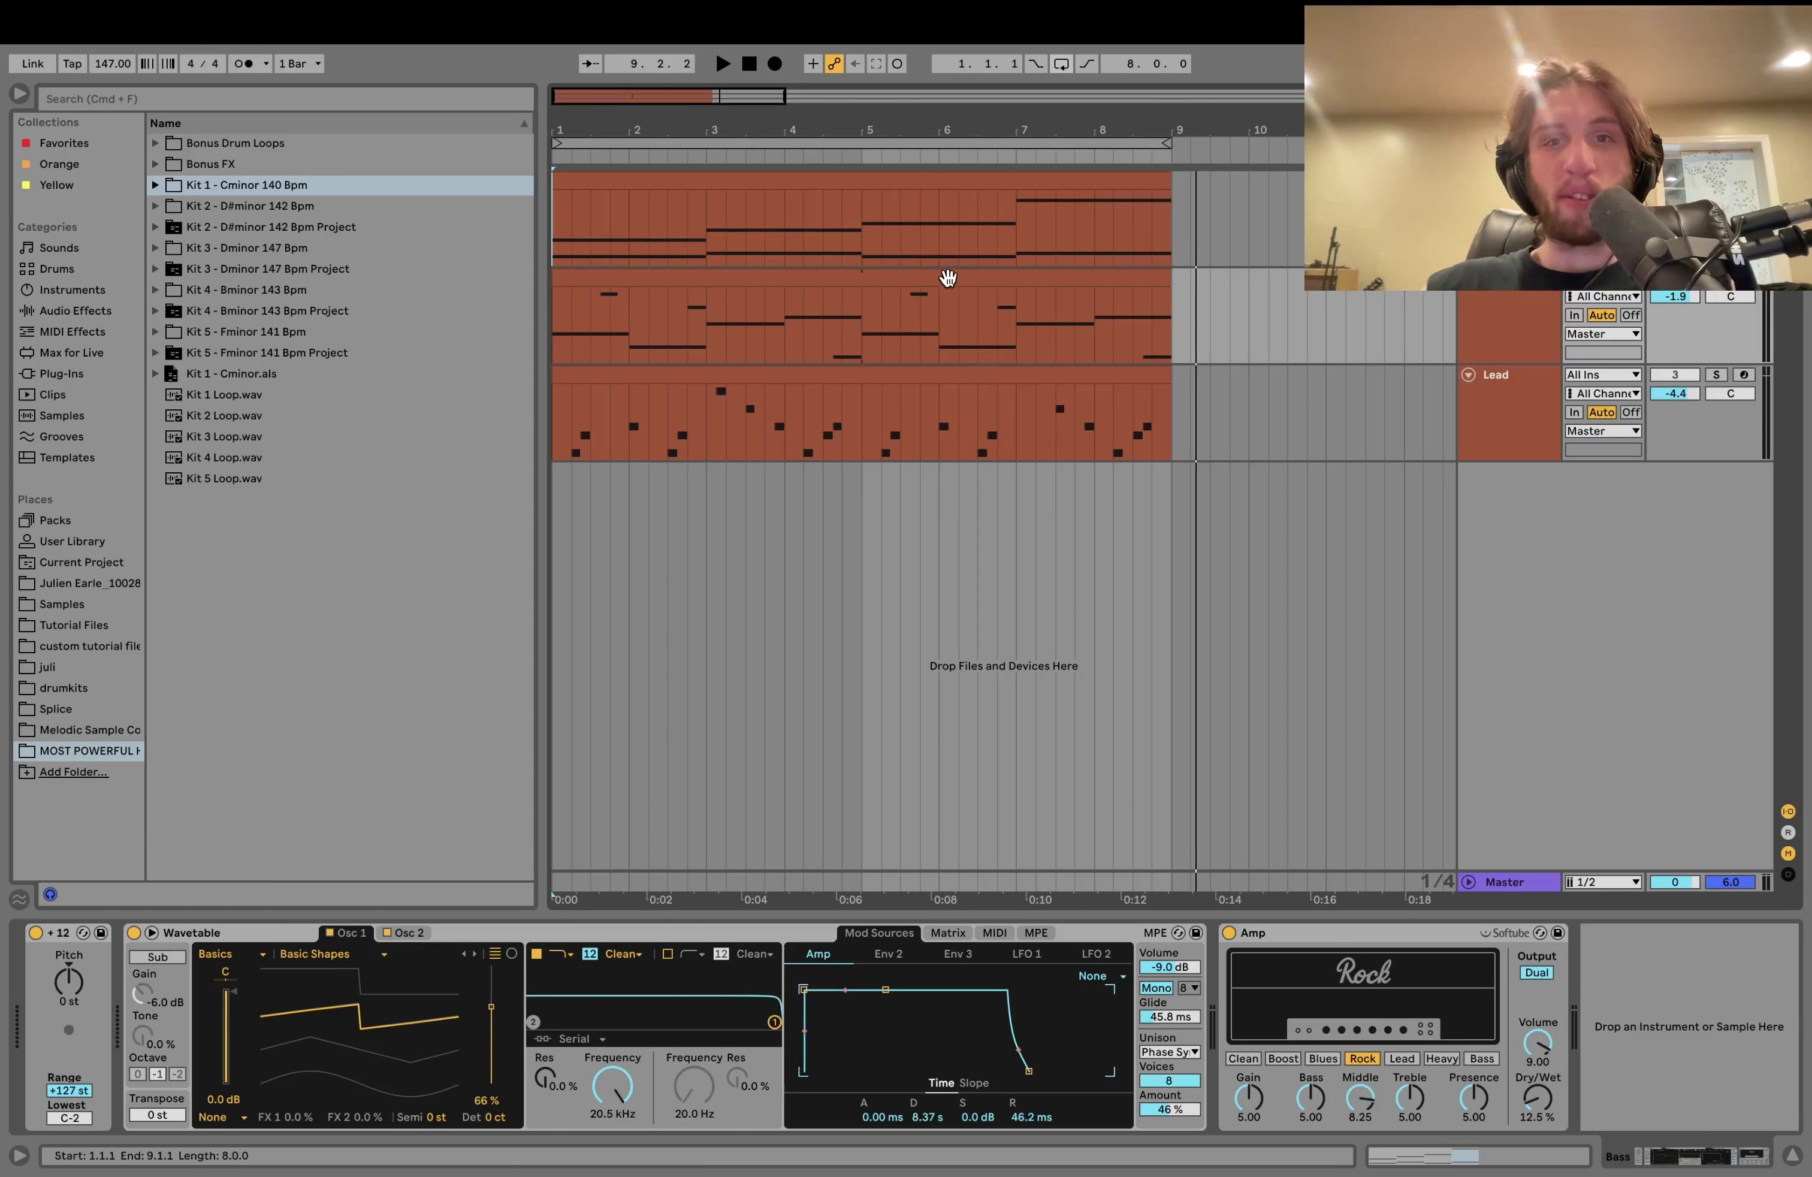
left_click(947, 277)
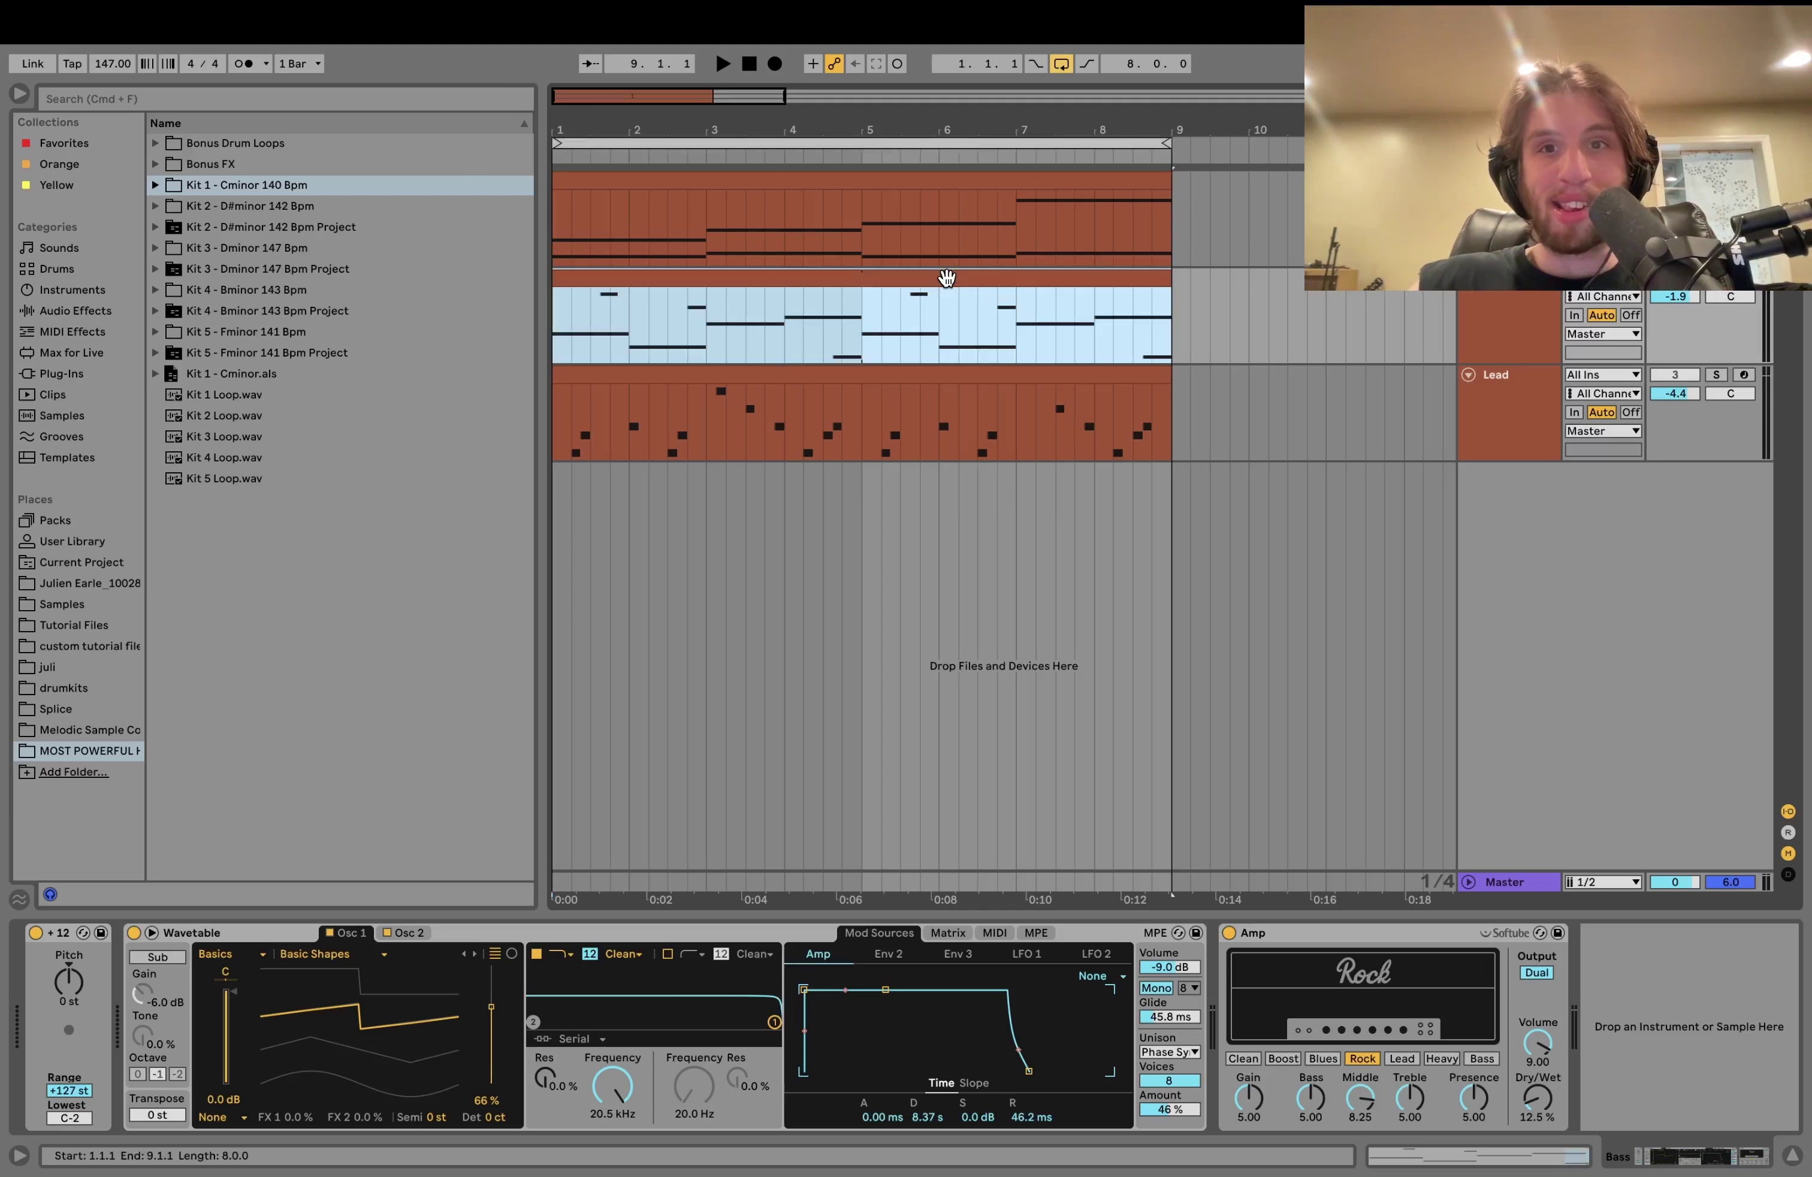
key("super+l")
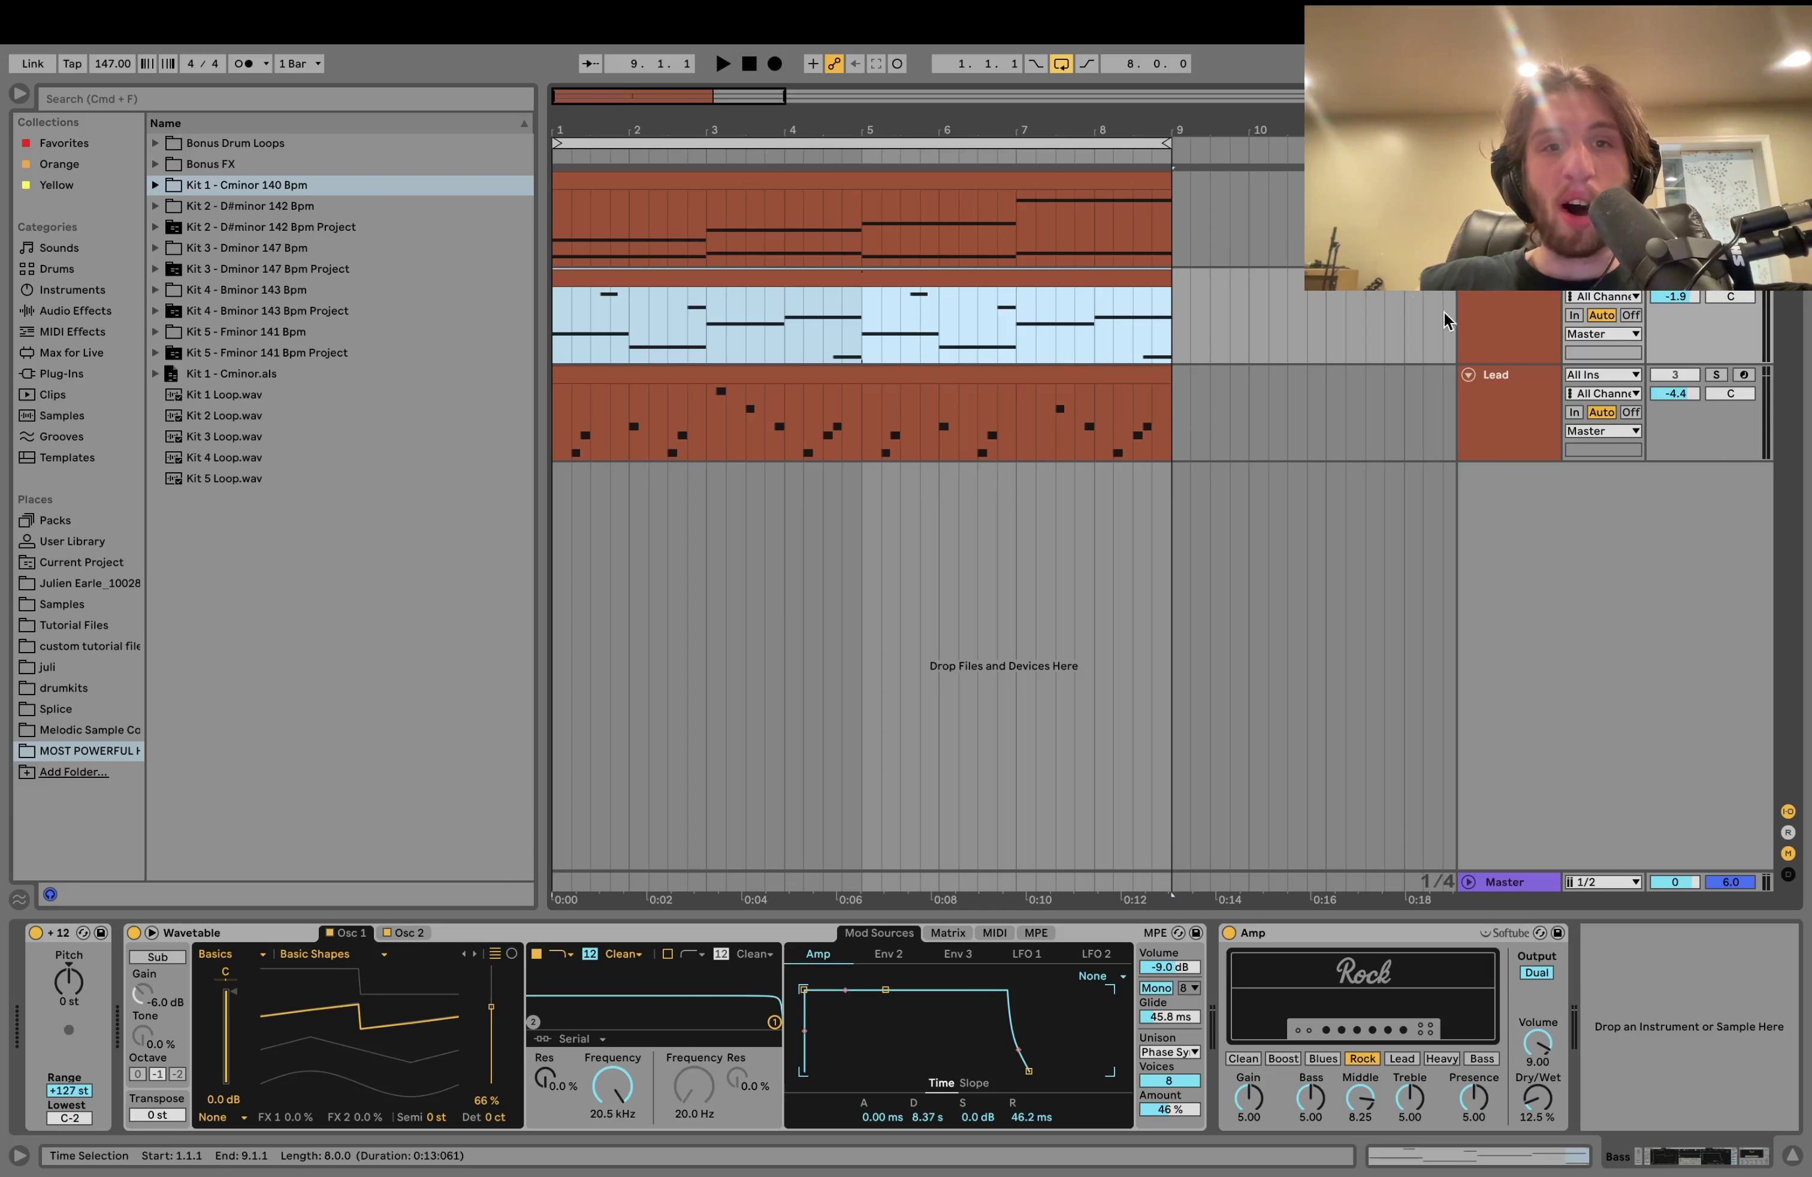
Step: Solo the Lead track to listen to its melody, stop playback and turn the solo off
left_click(1715, 375)
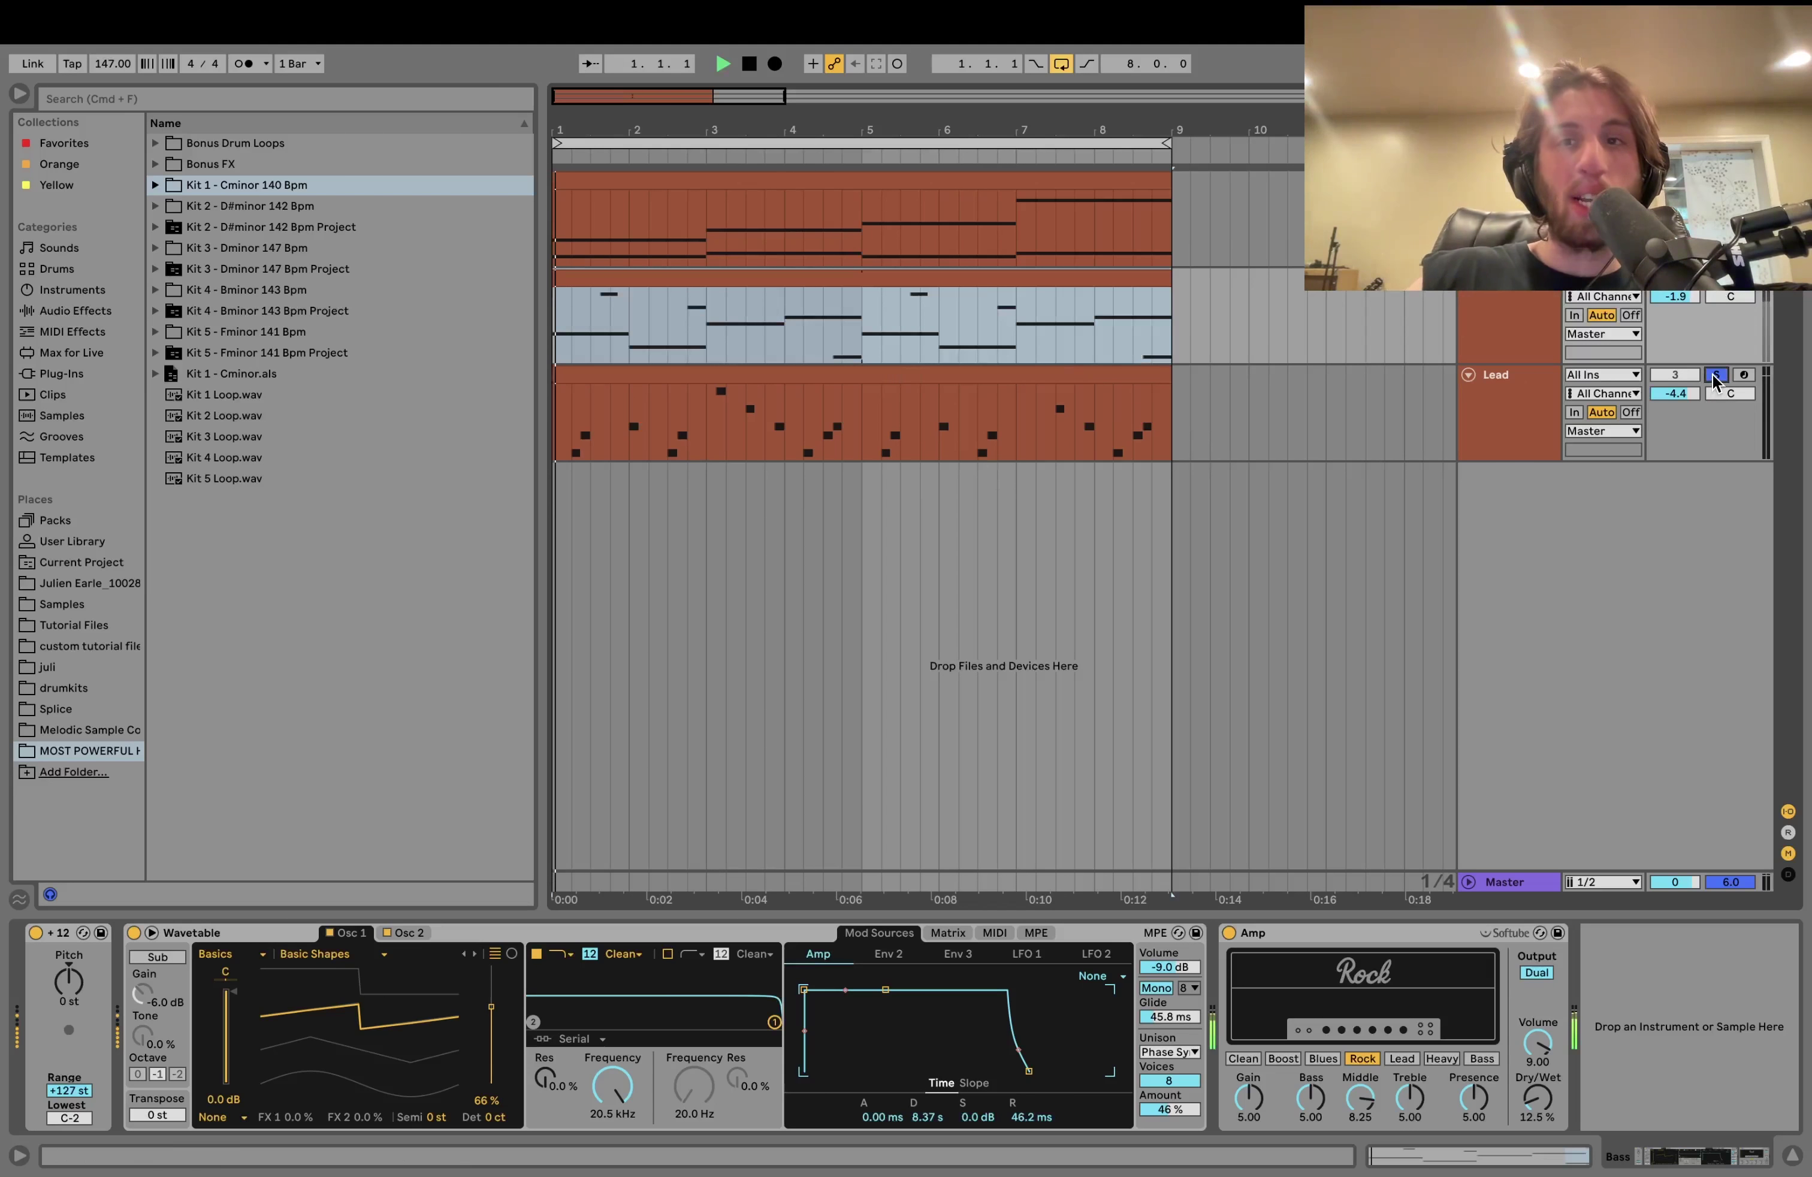
key("space")
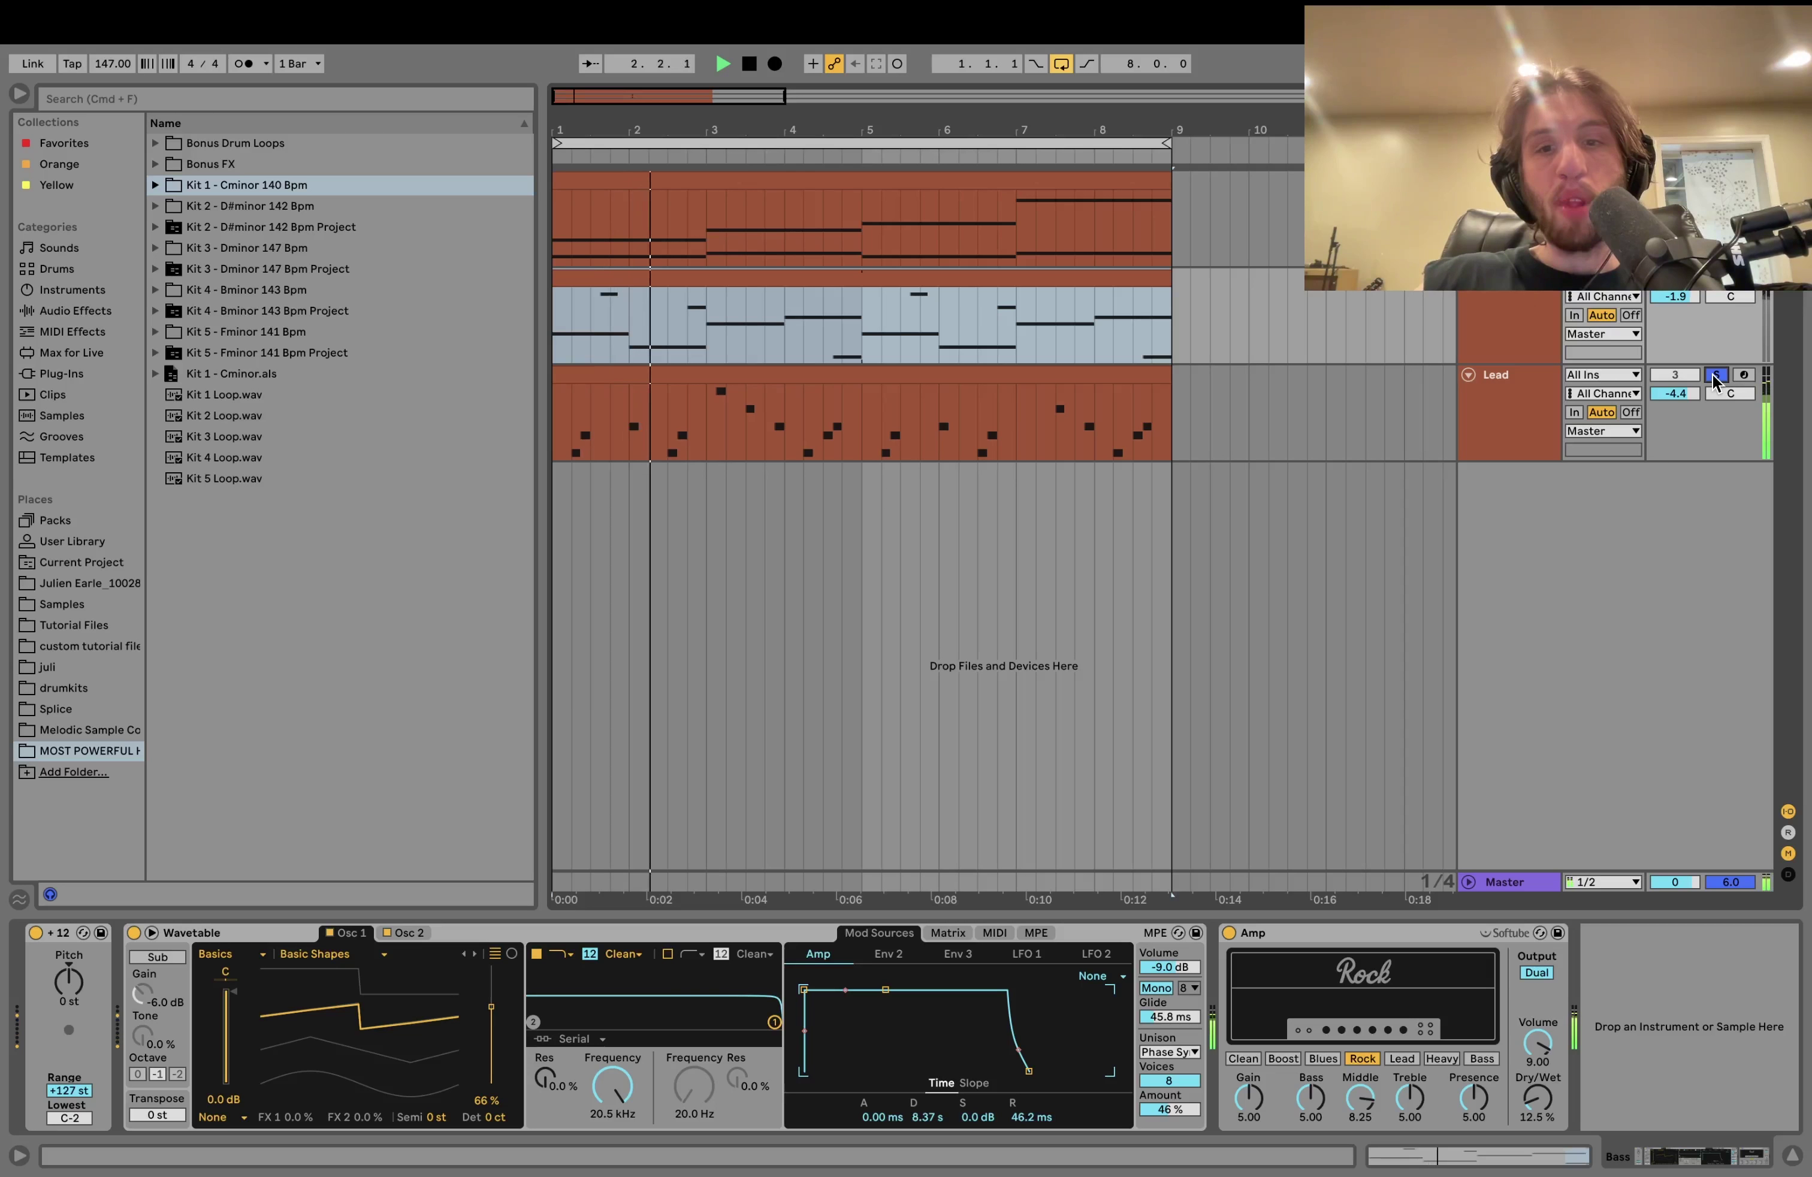
key("space")
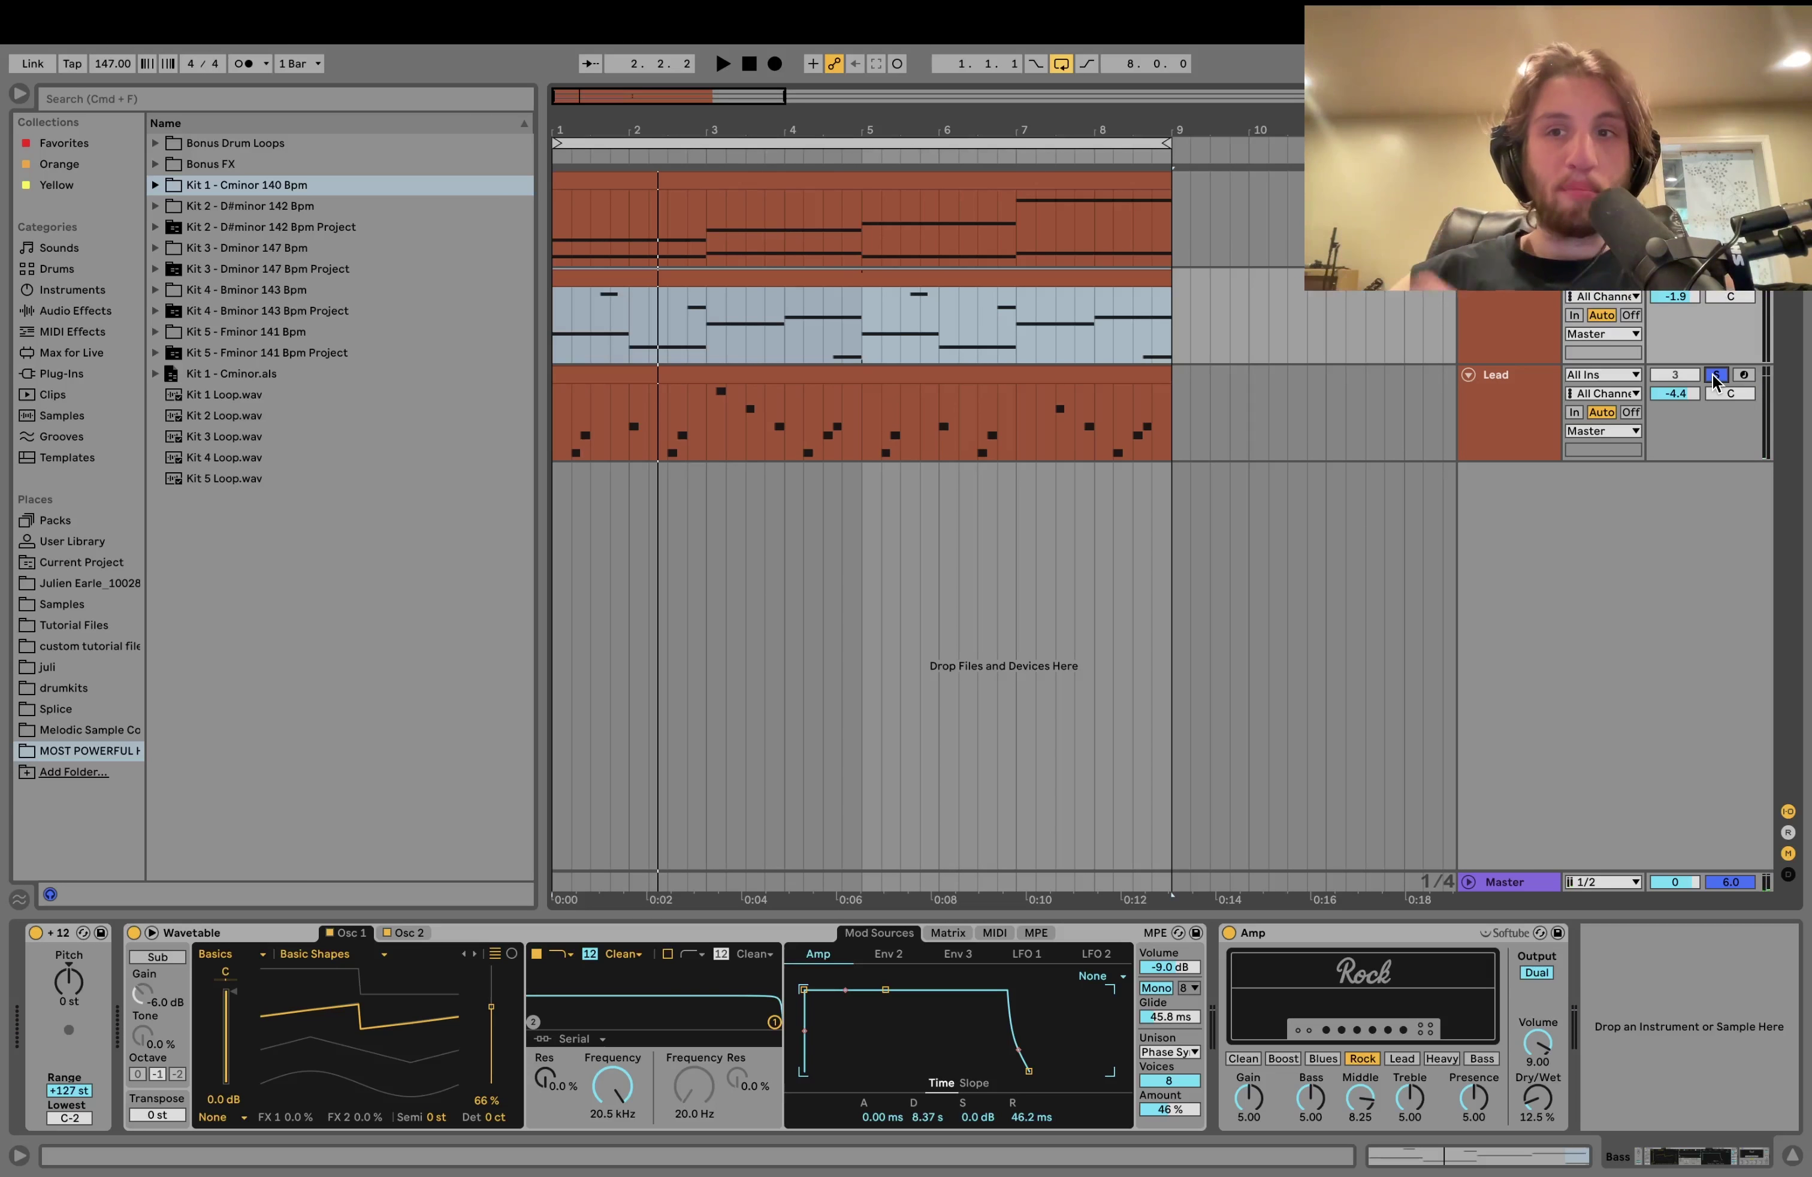
left_click(1715, 374)
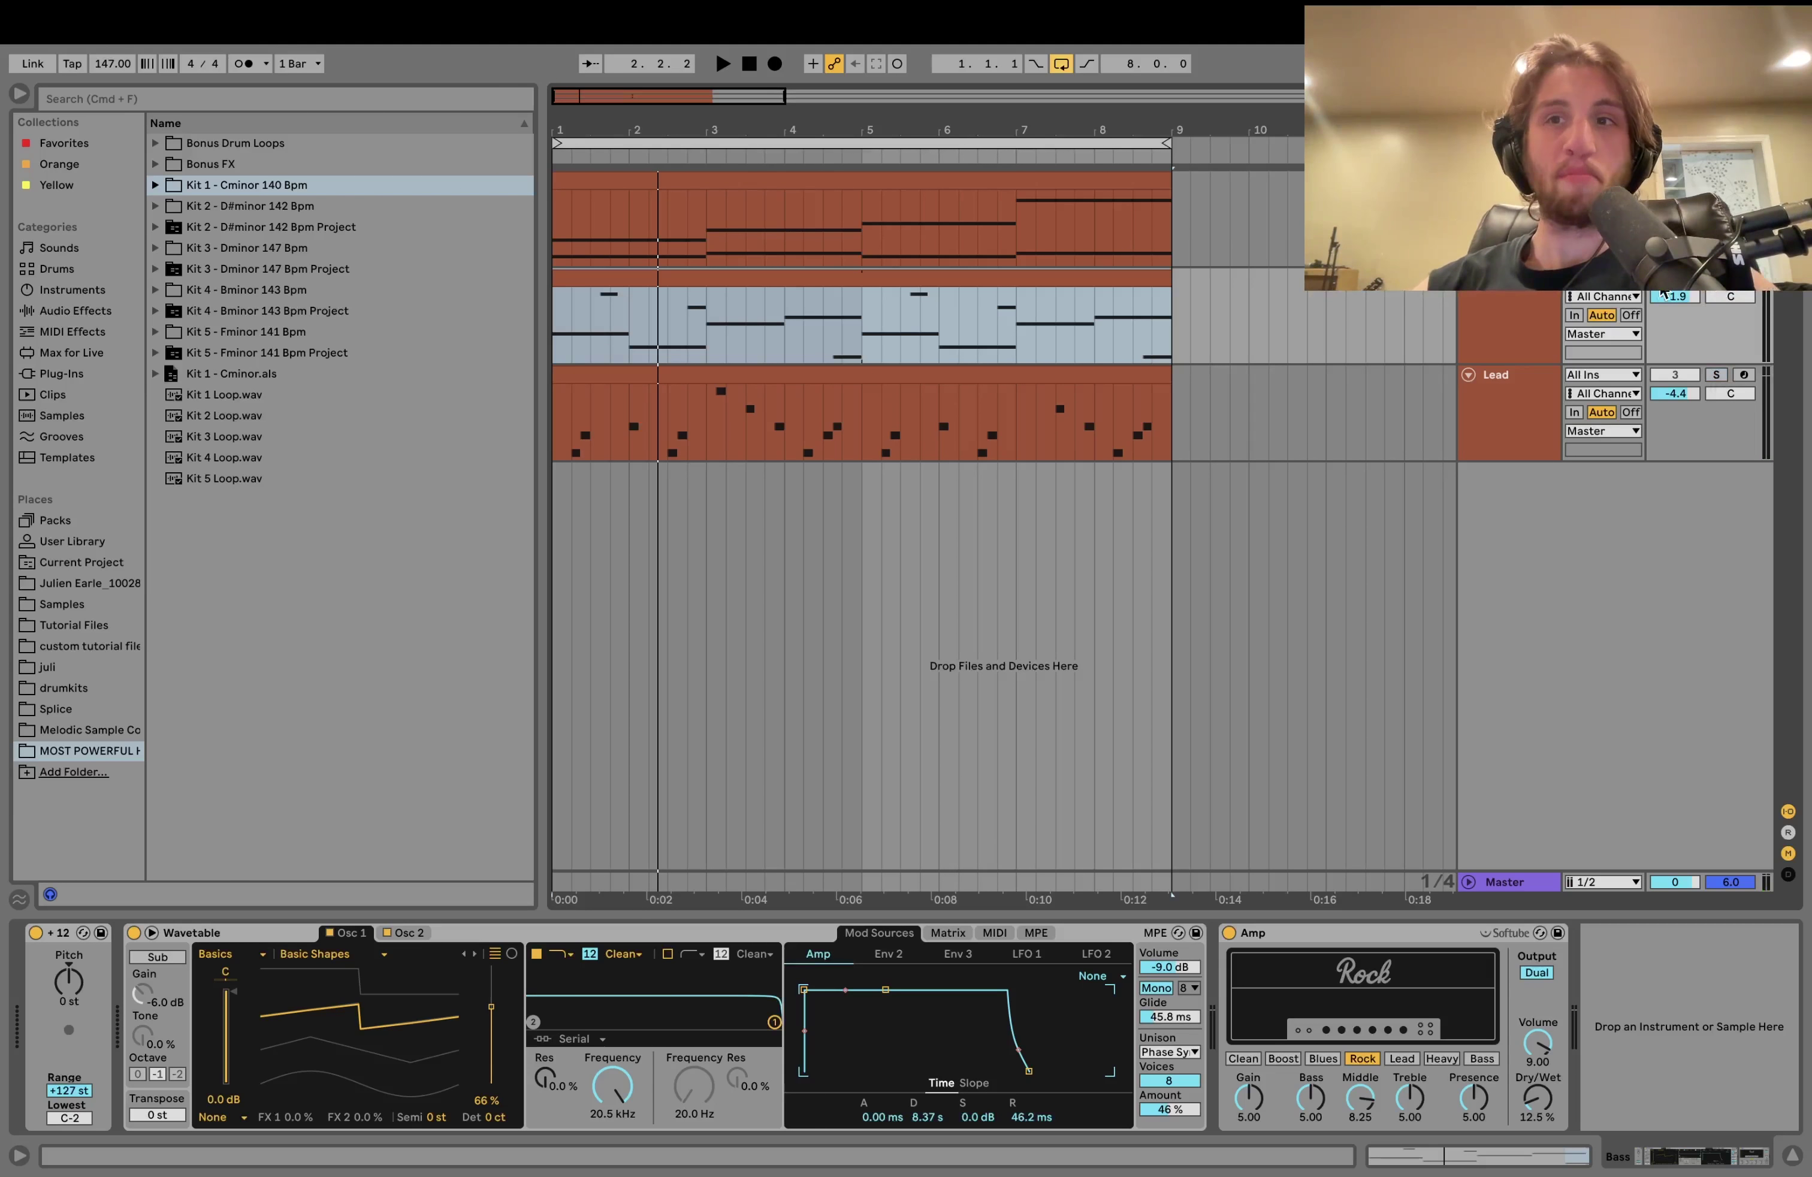
Step: Play the arrangement with the Bass track selected, open the Bass clip's MIDI notes and stop playback
left_click(1515, 298)
key("space")
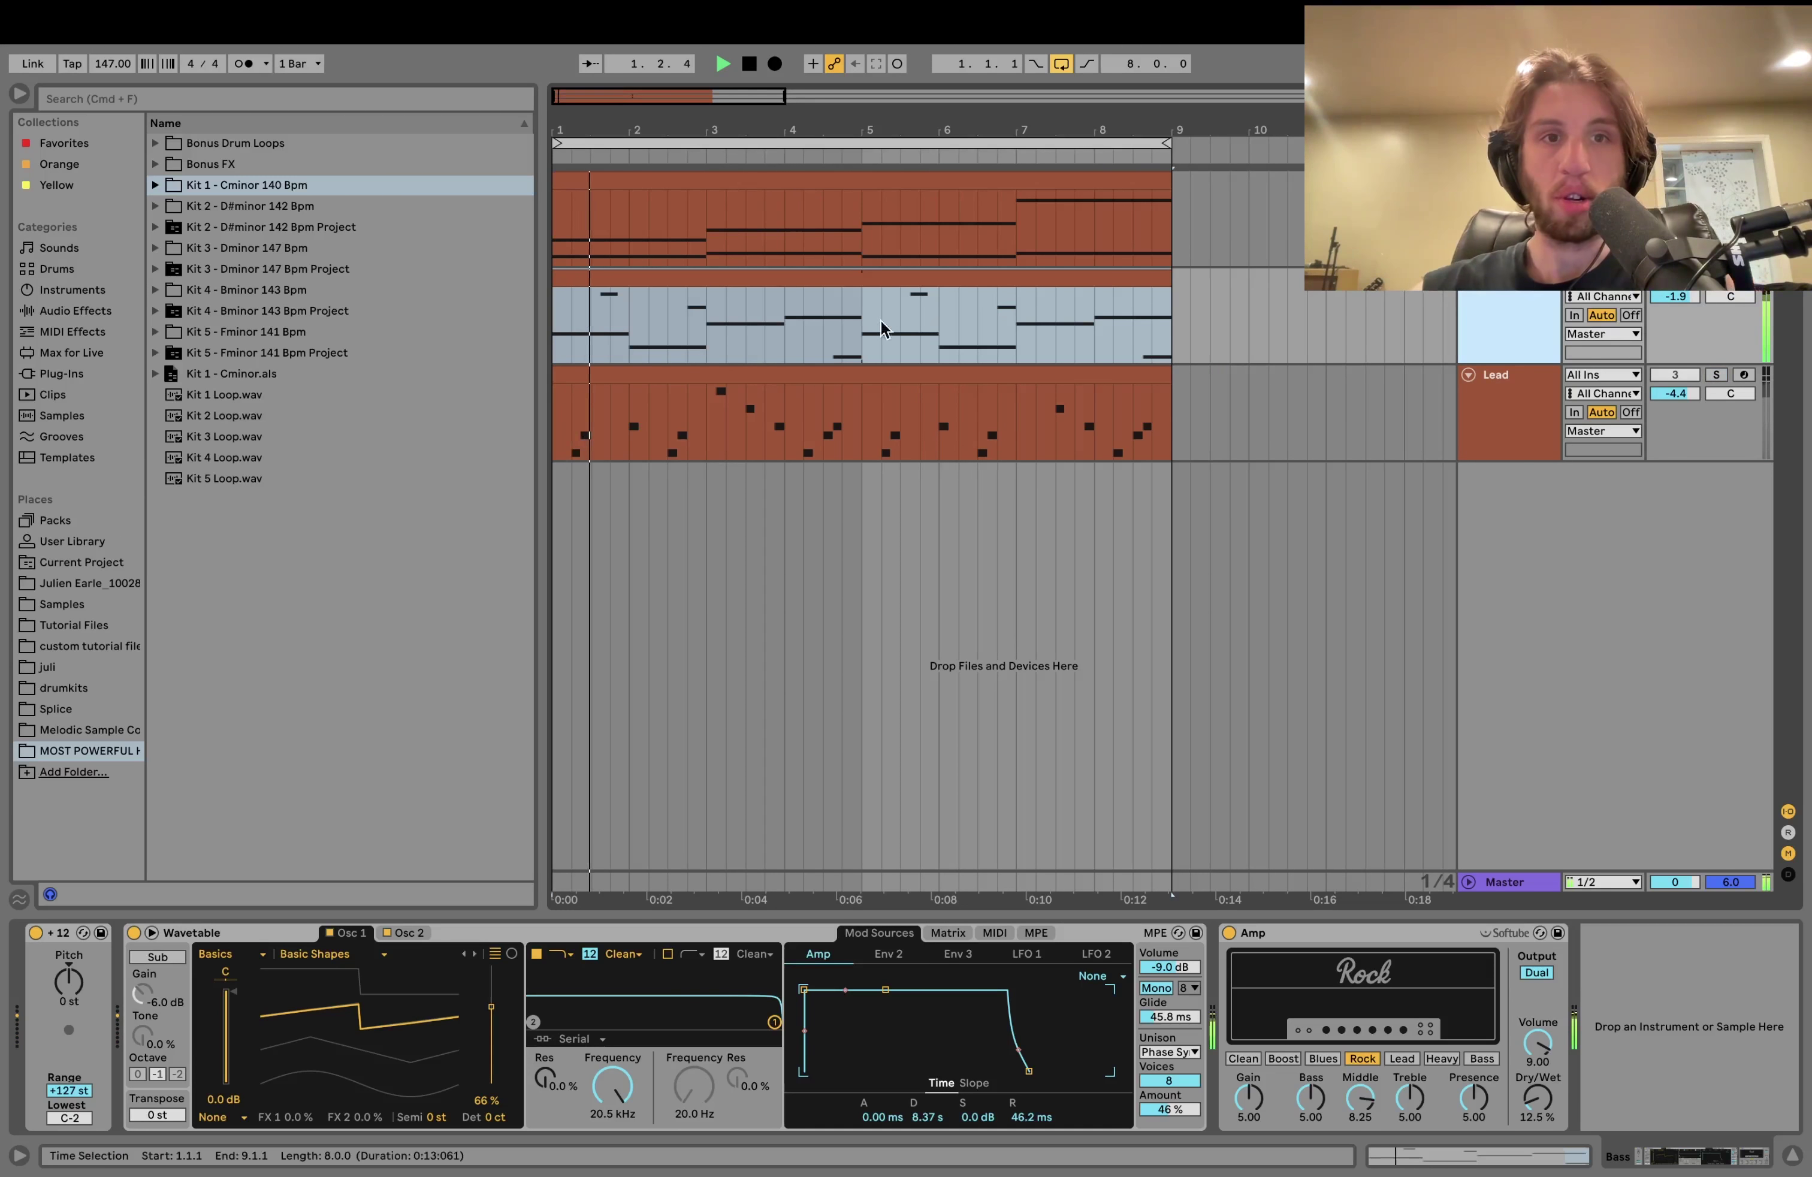
double_click(768, 290)
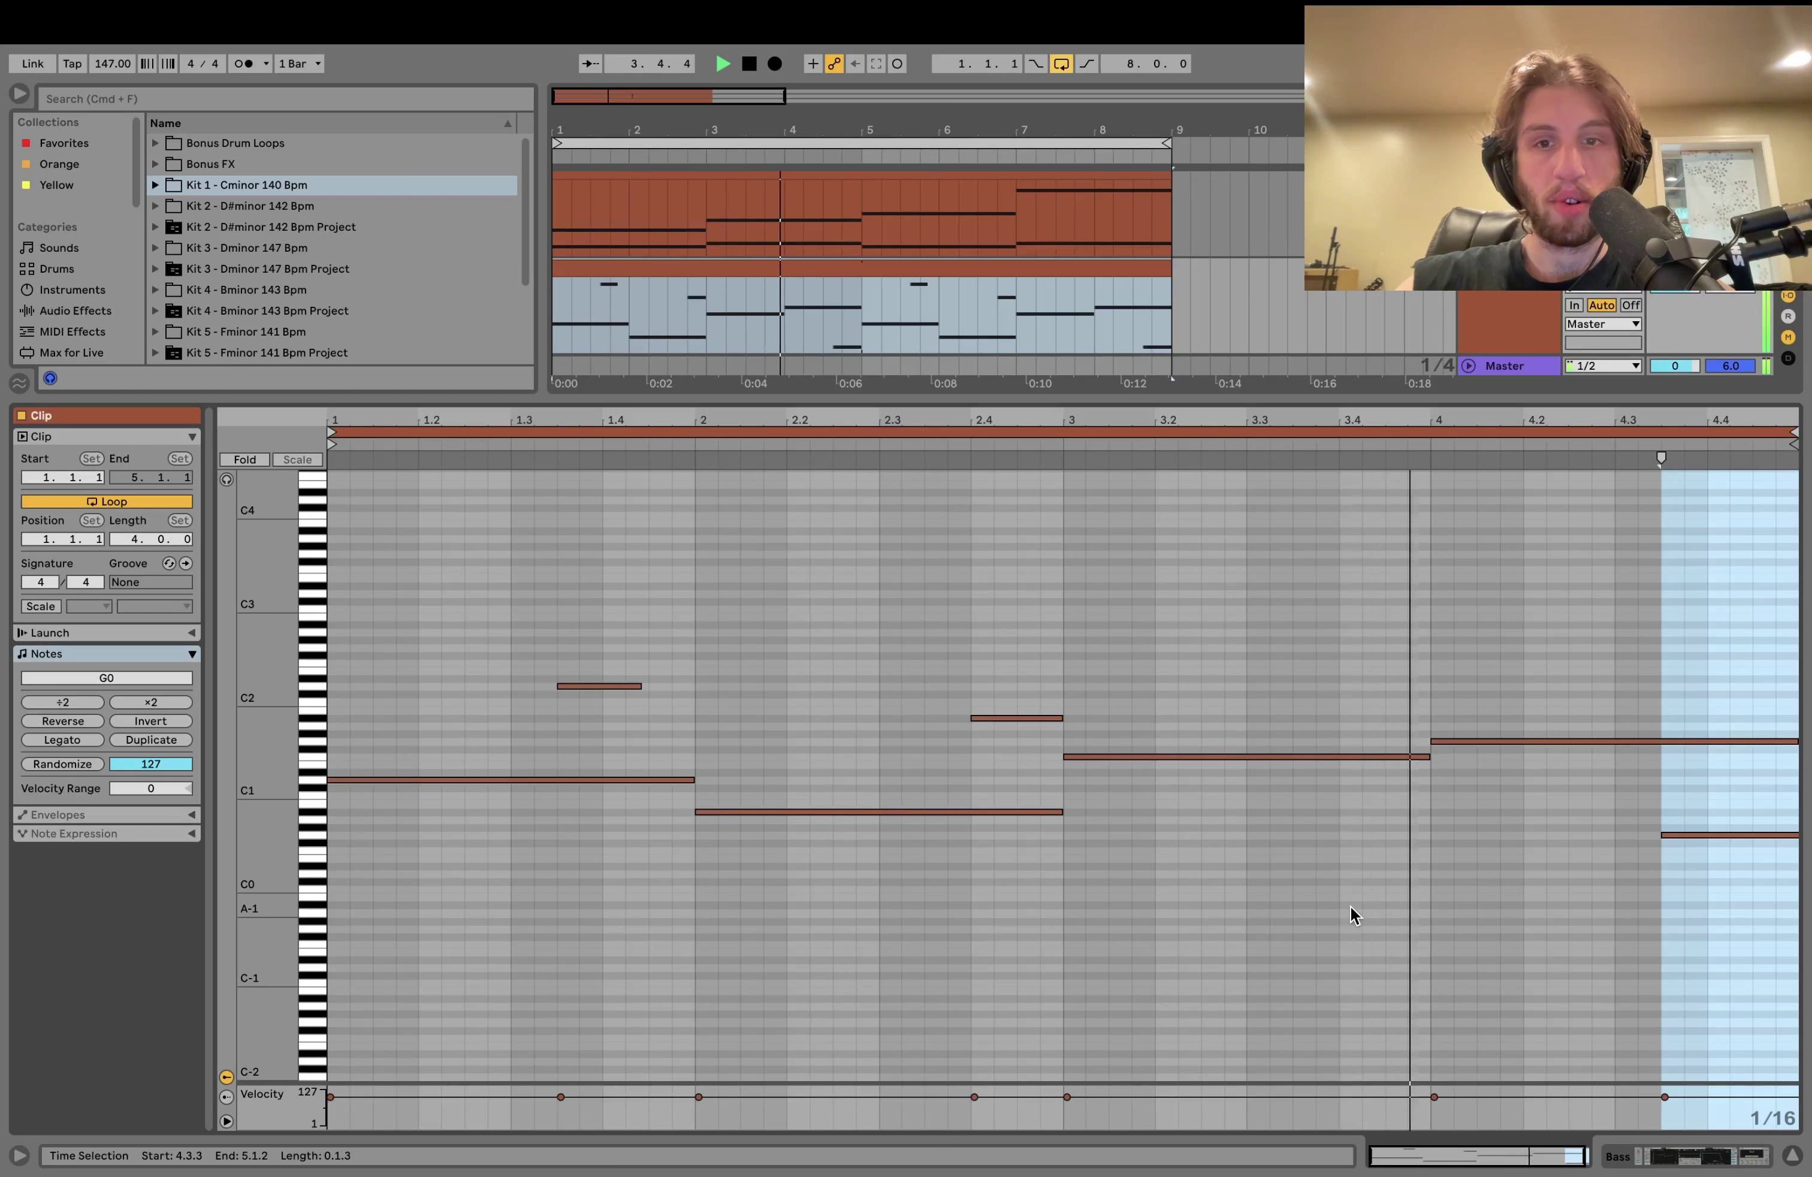
key("space")
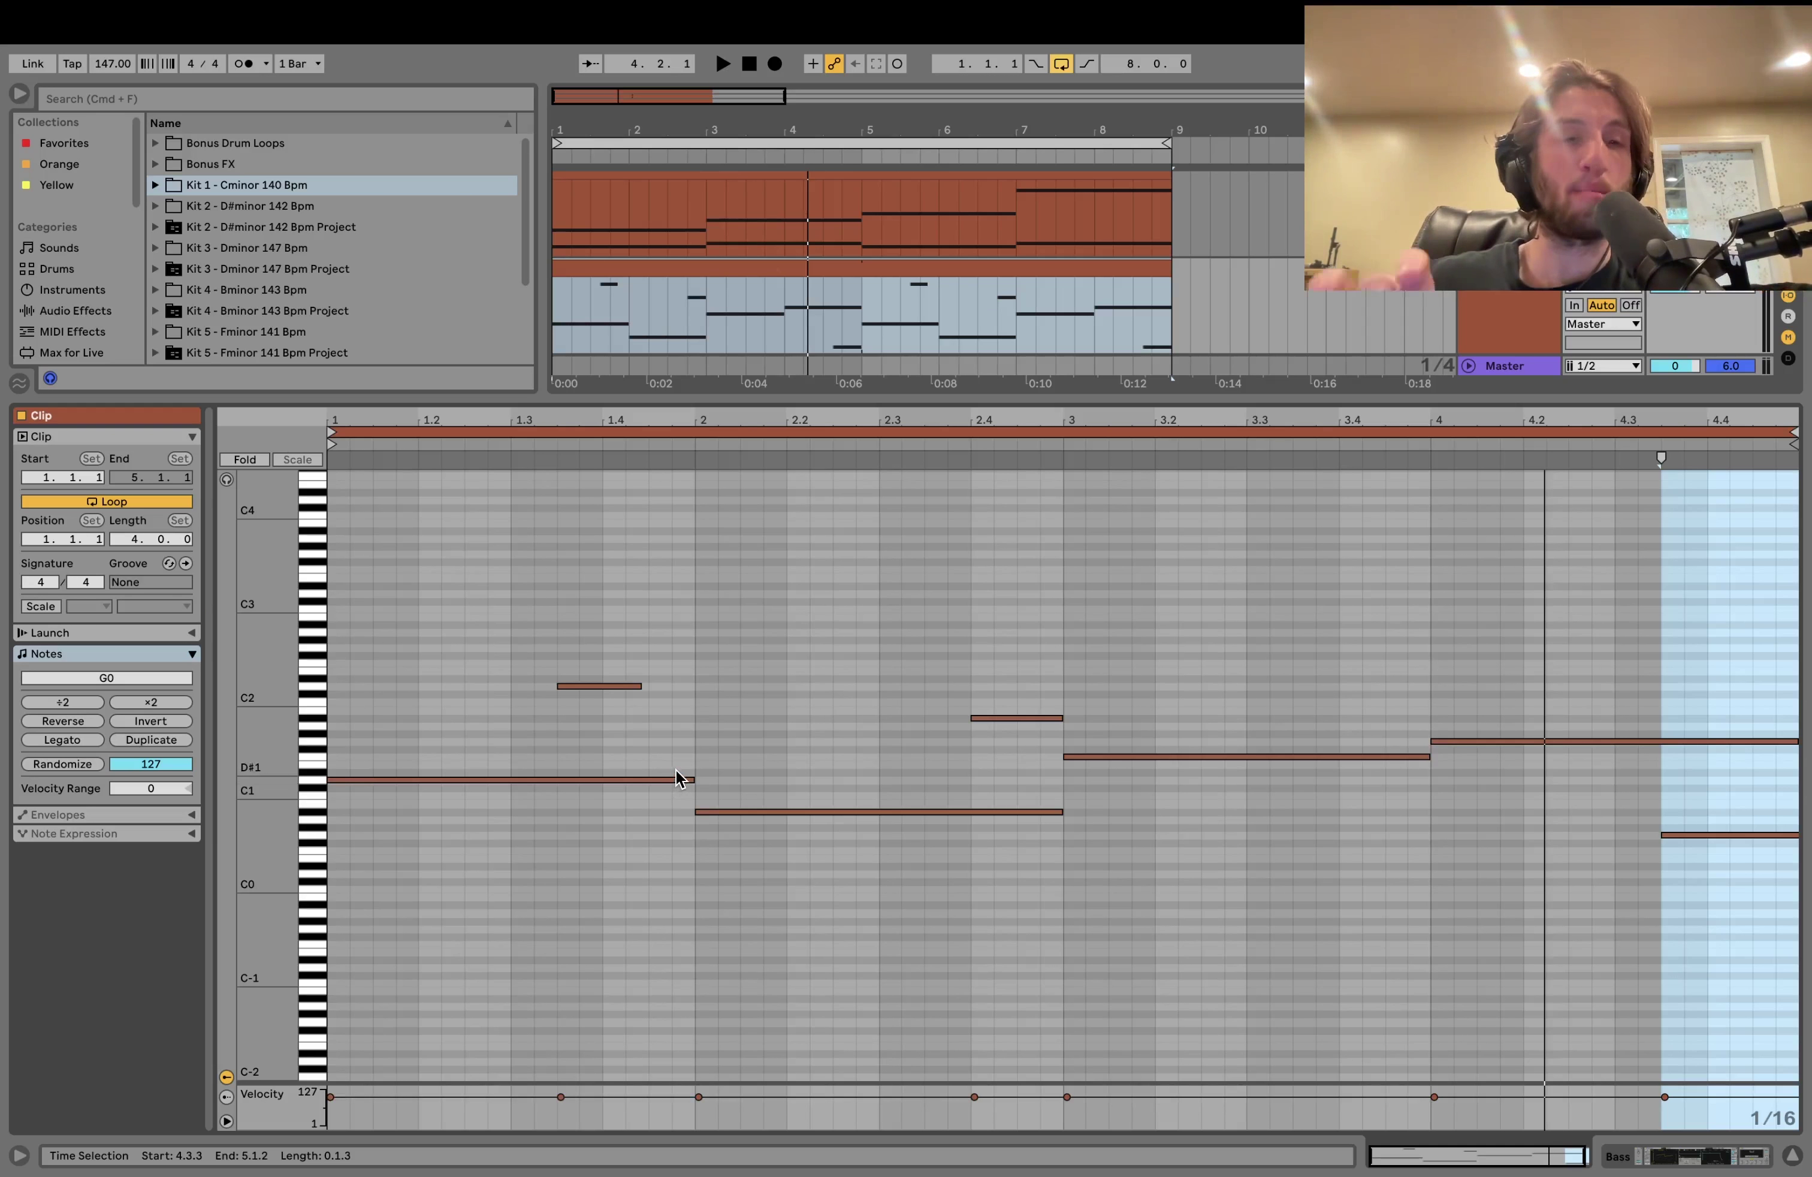
Step: Examine the Bass clip's long notes D1, A#0, F1 and G1 in the piano roll and play the pattern
left_click(485, 732)
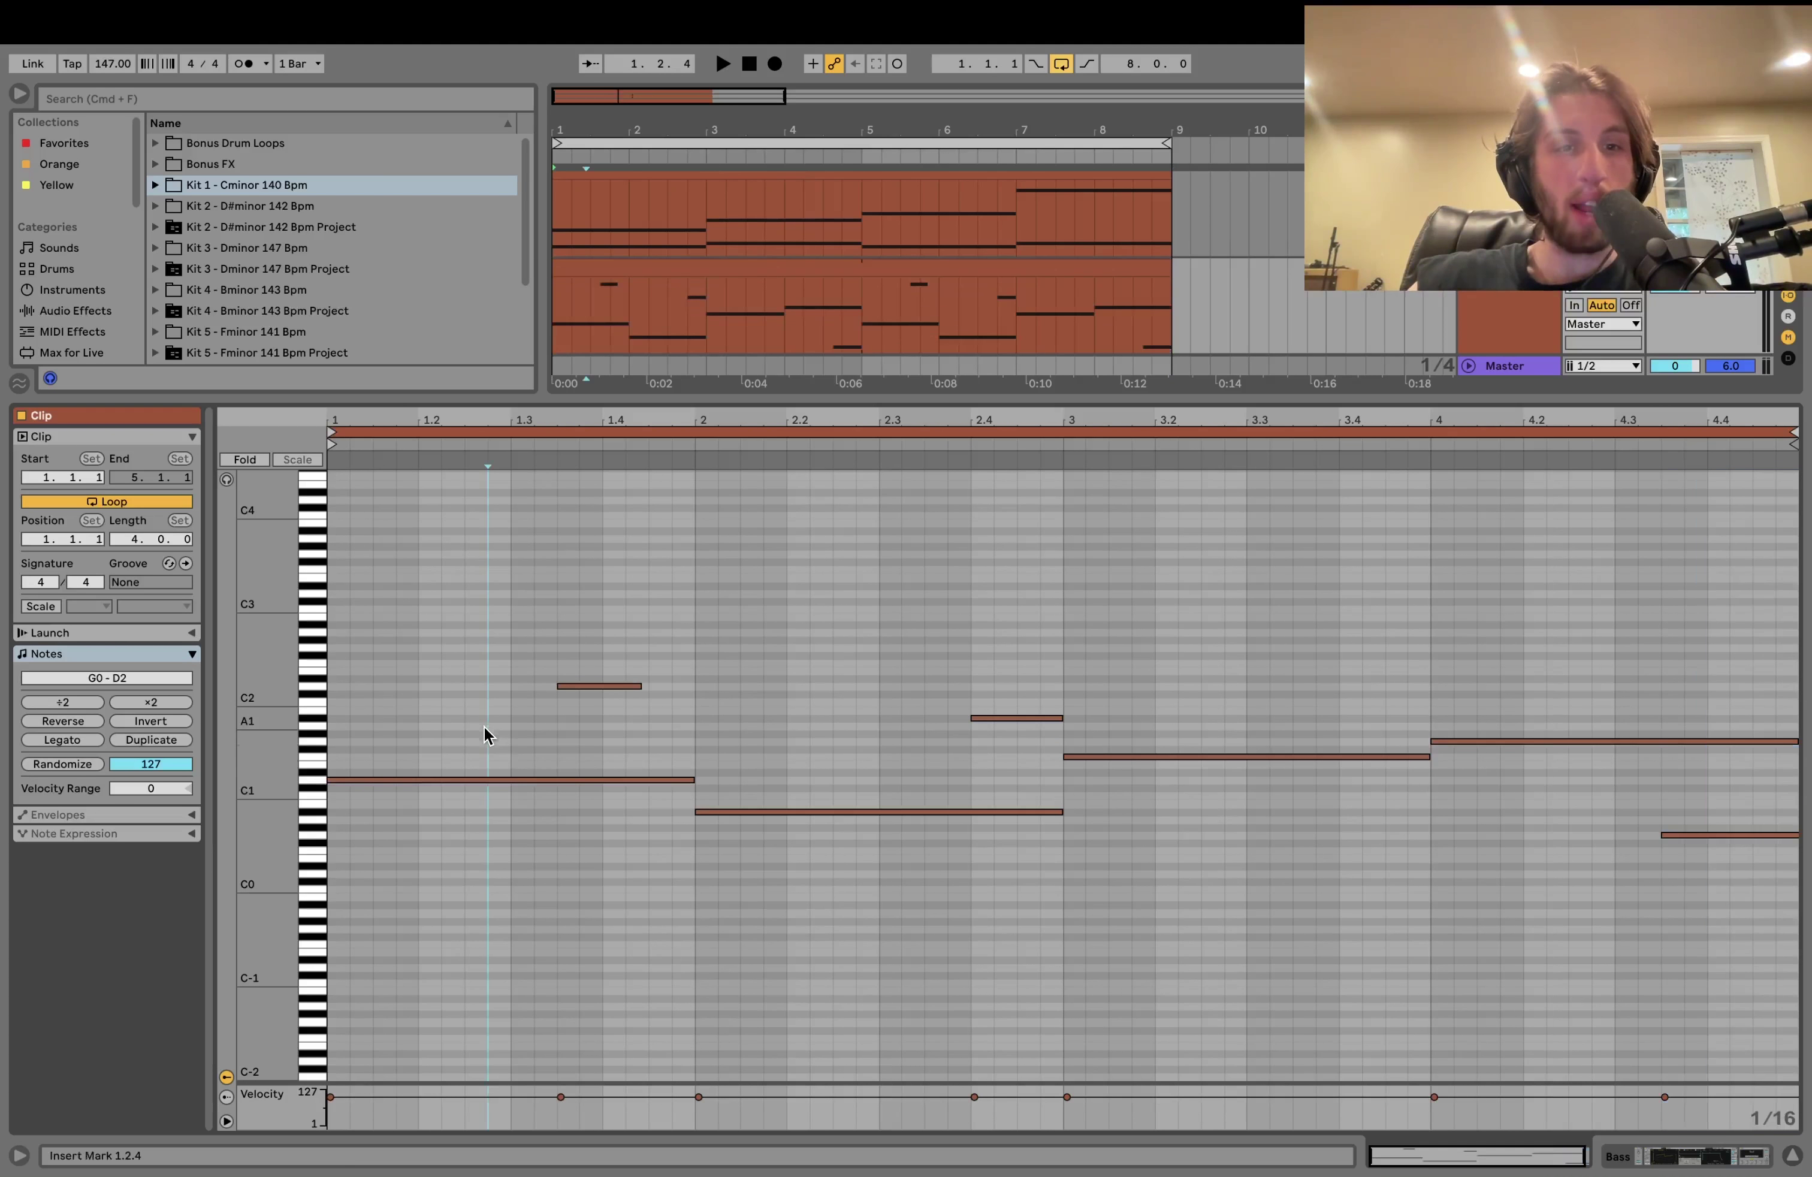
left_click(485, 779)
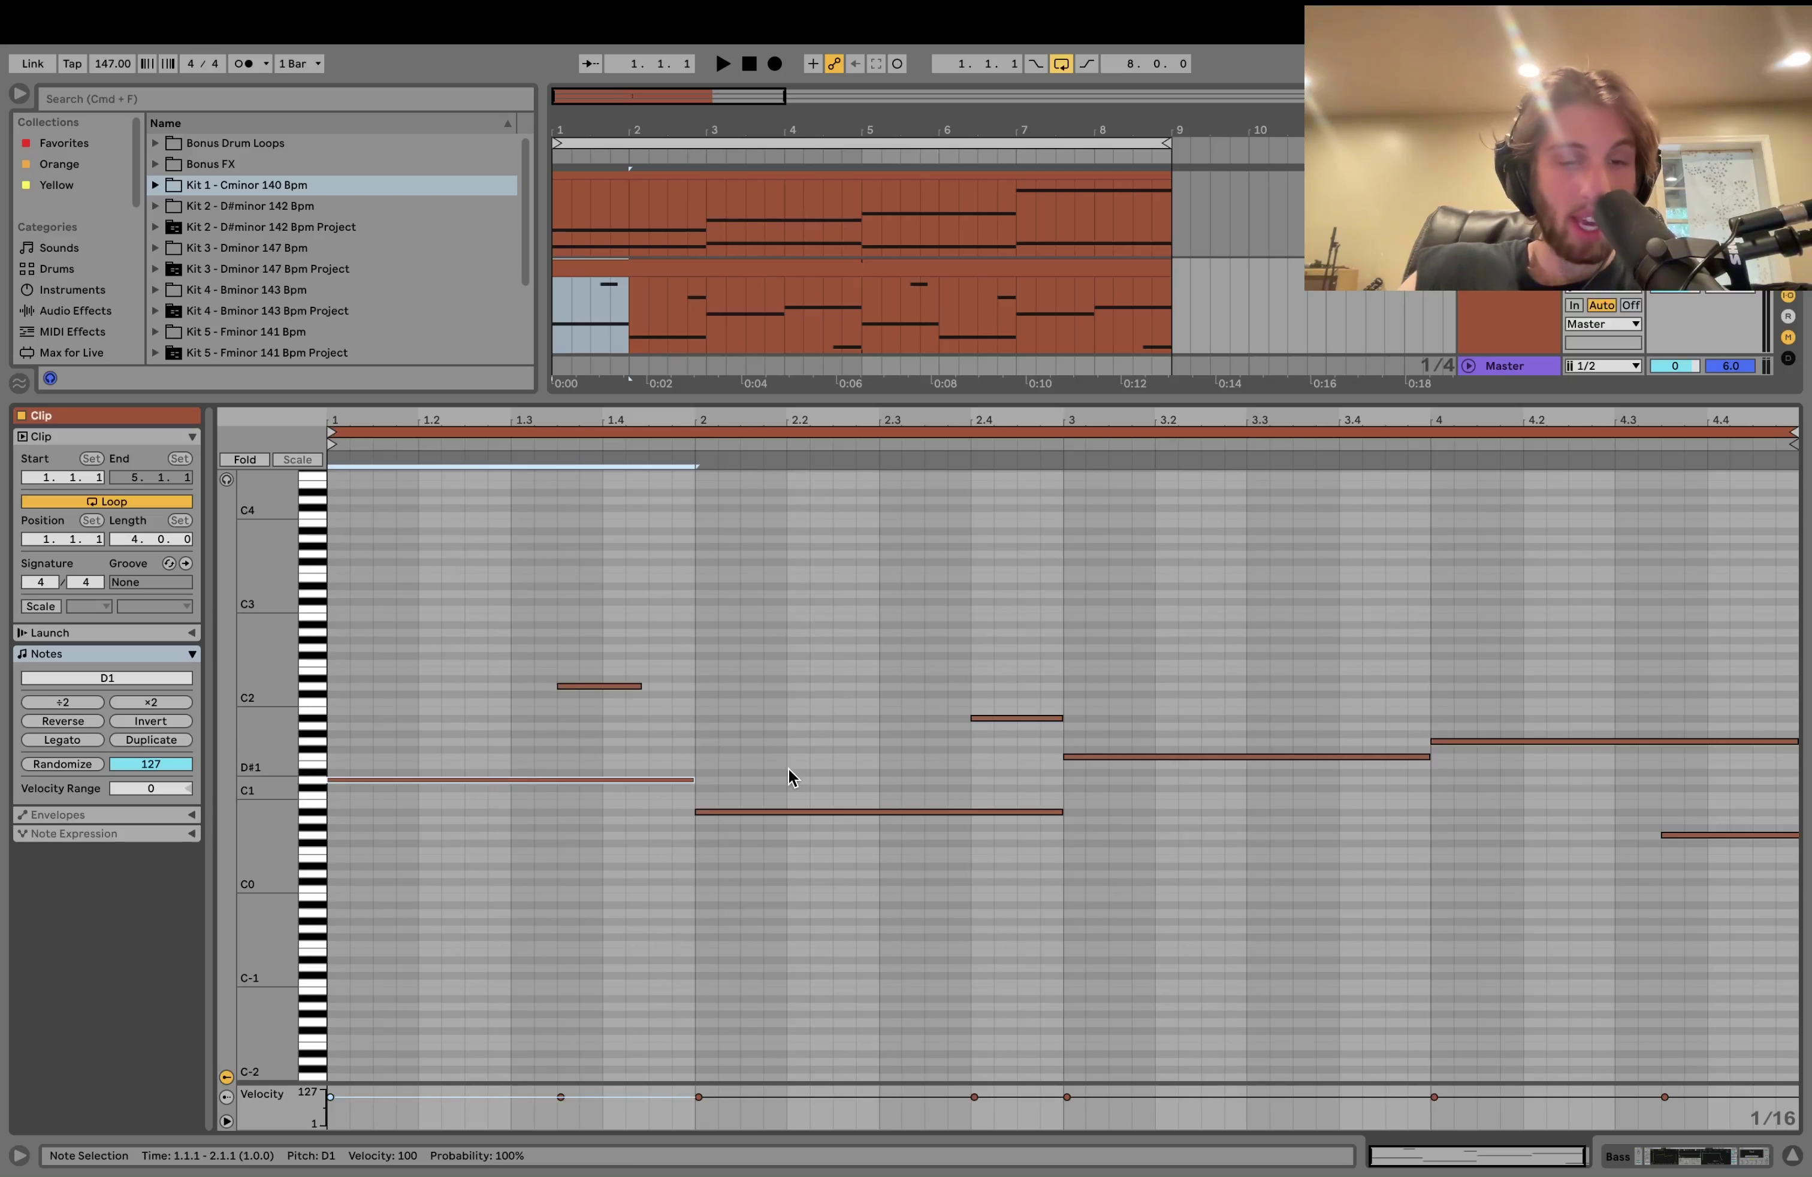
left_click(1084, 757)
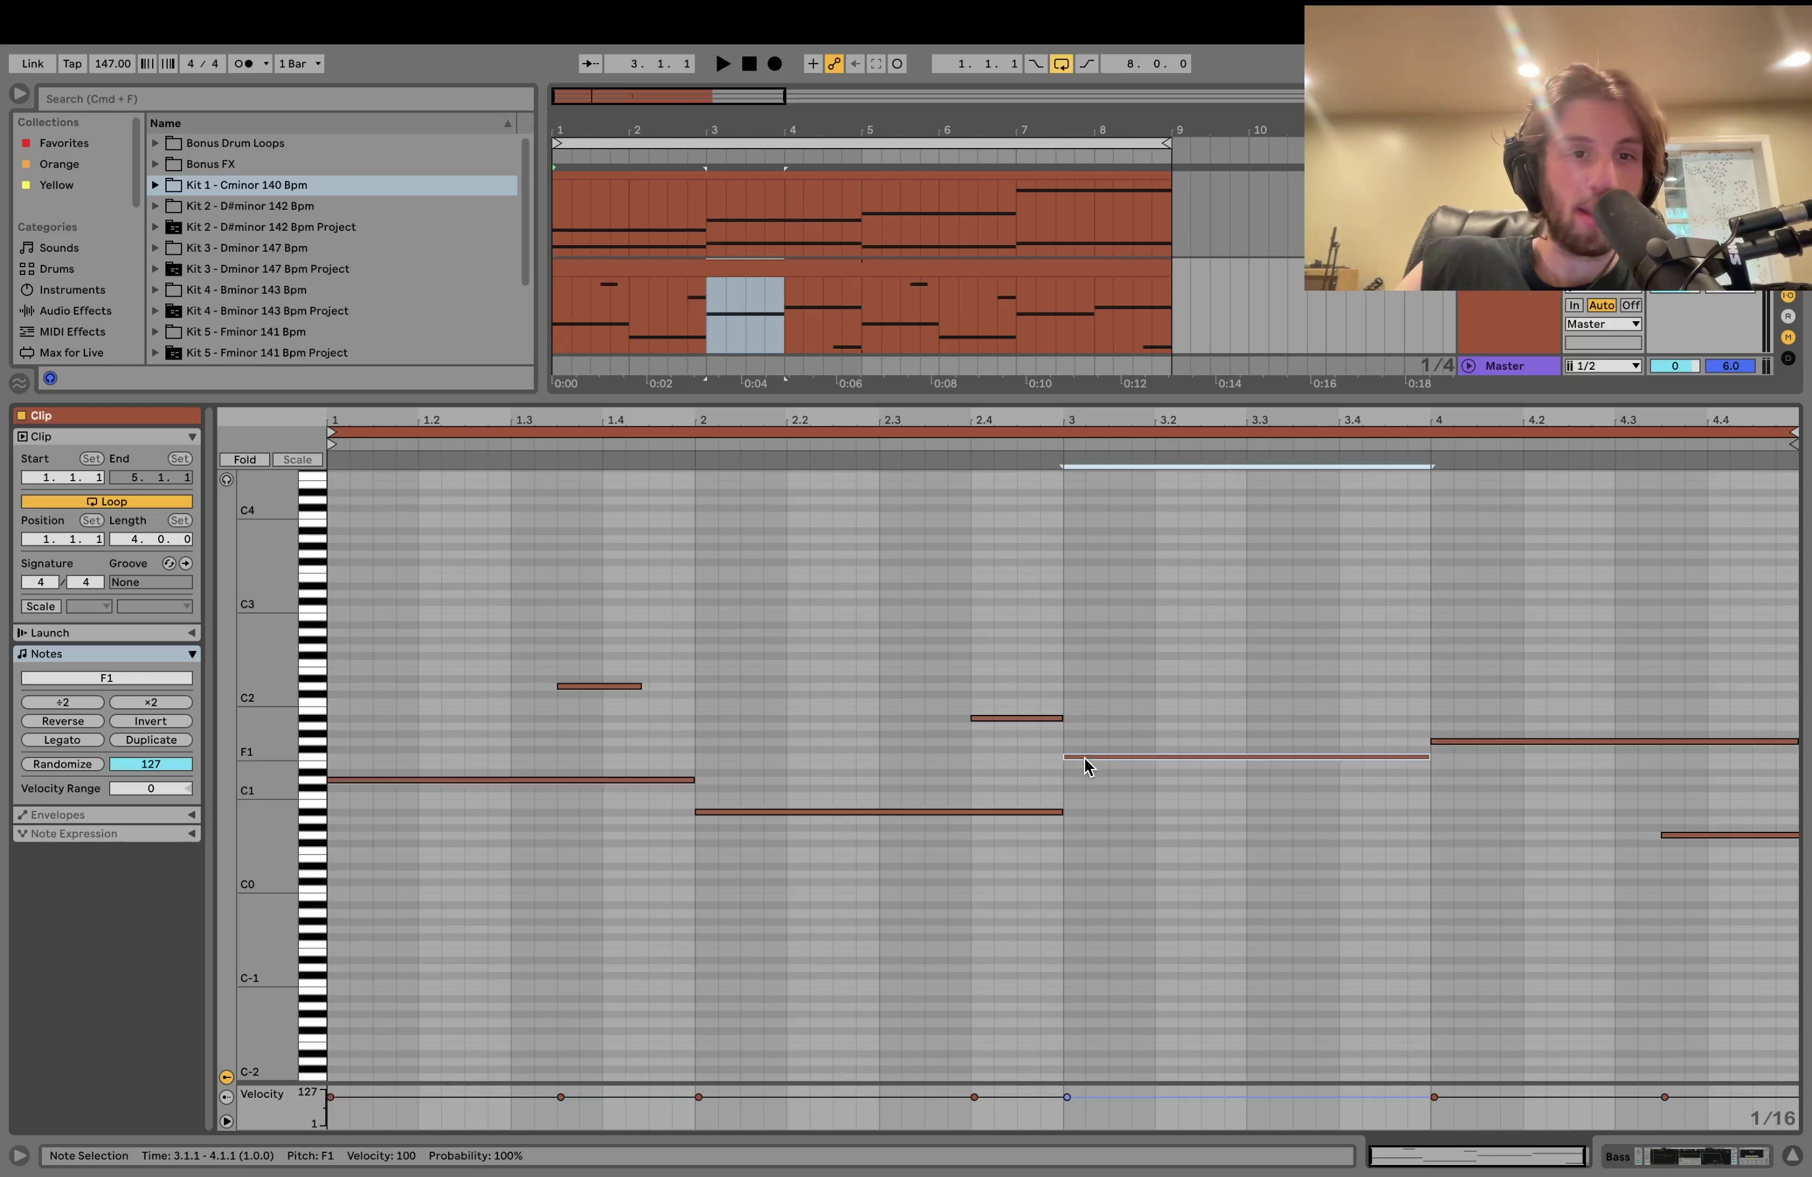
left_click_drag(780, 750, 808, 710)
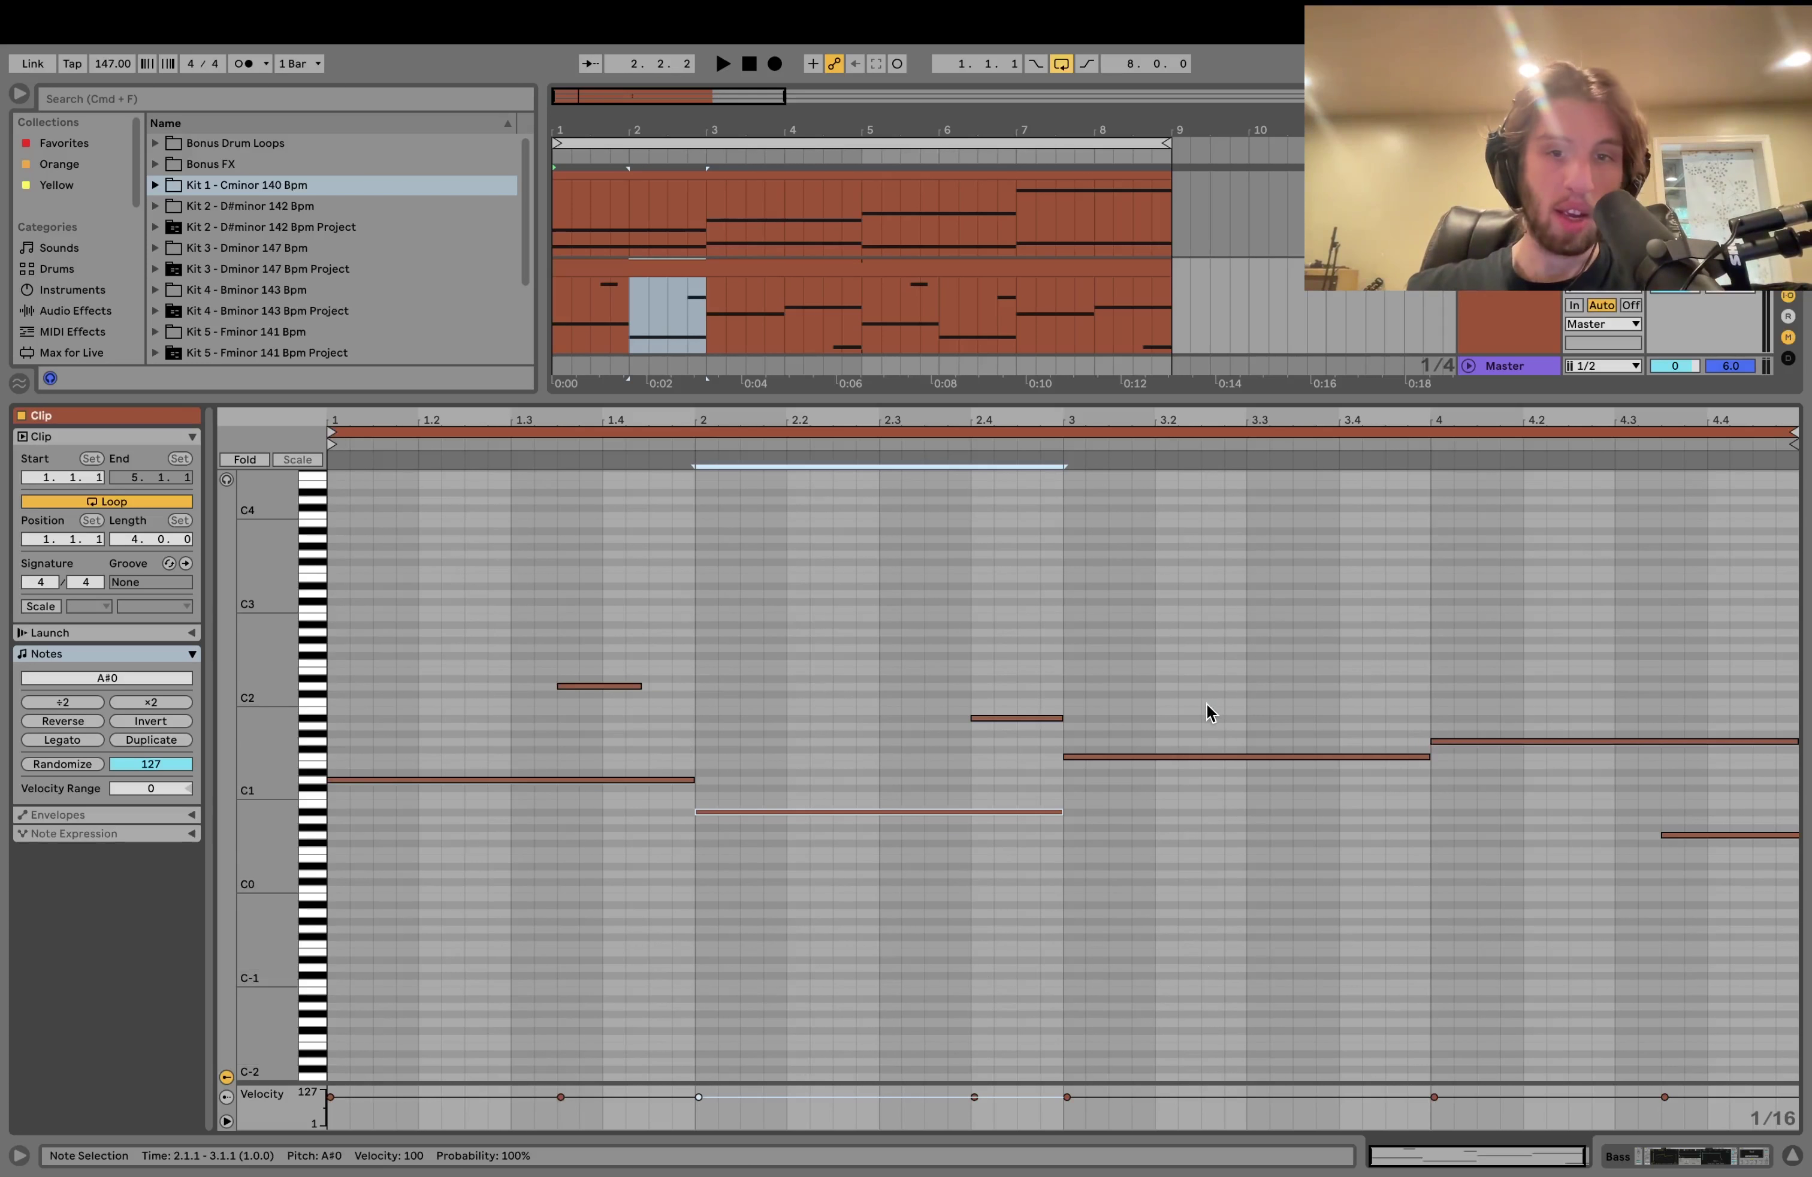
left_click(1206, 756)
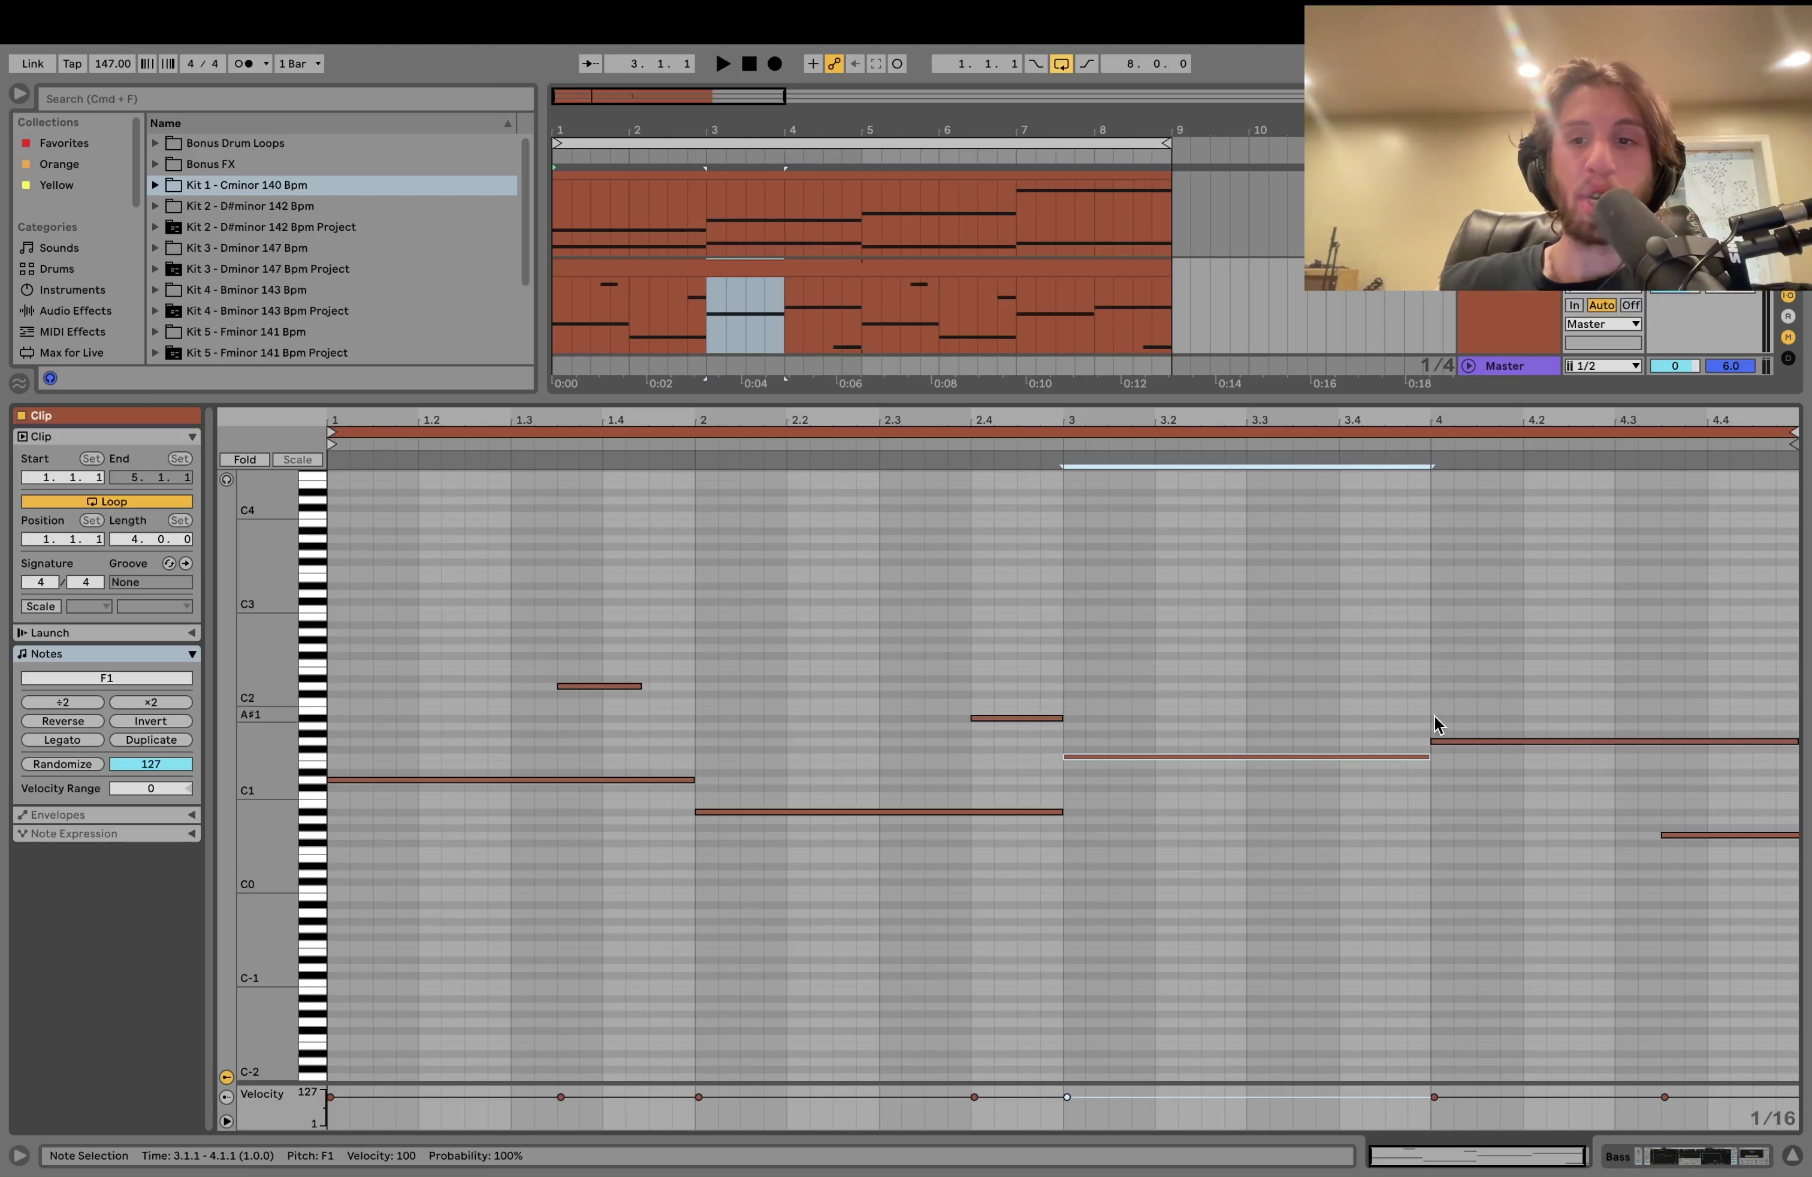
left_click_drag(1522, 729, 1547, 1018)
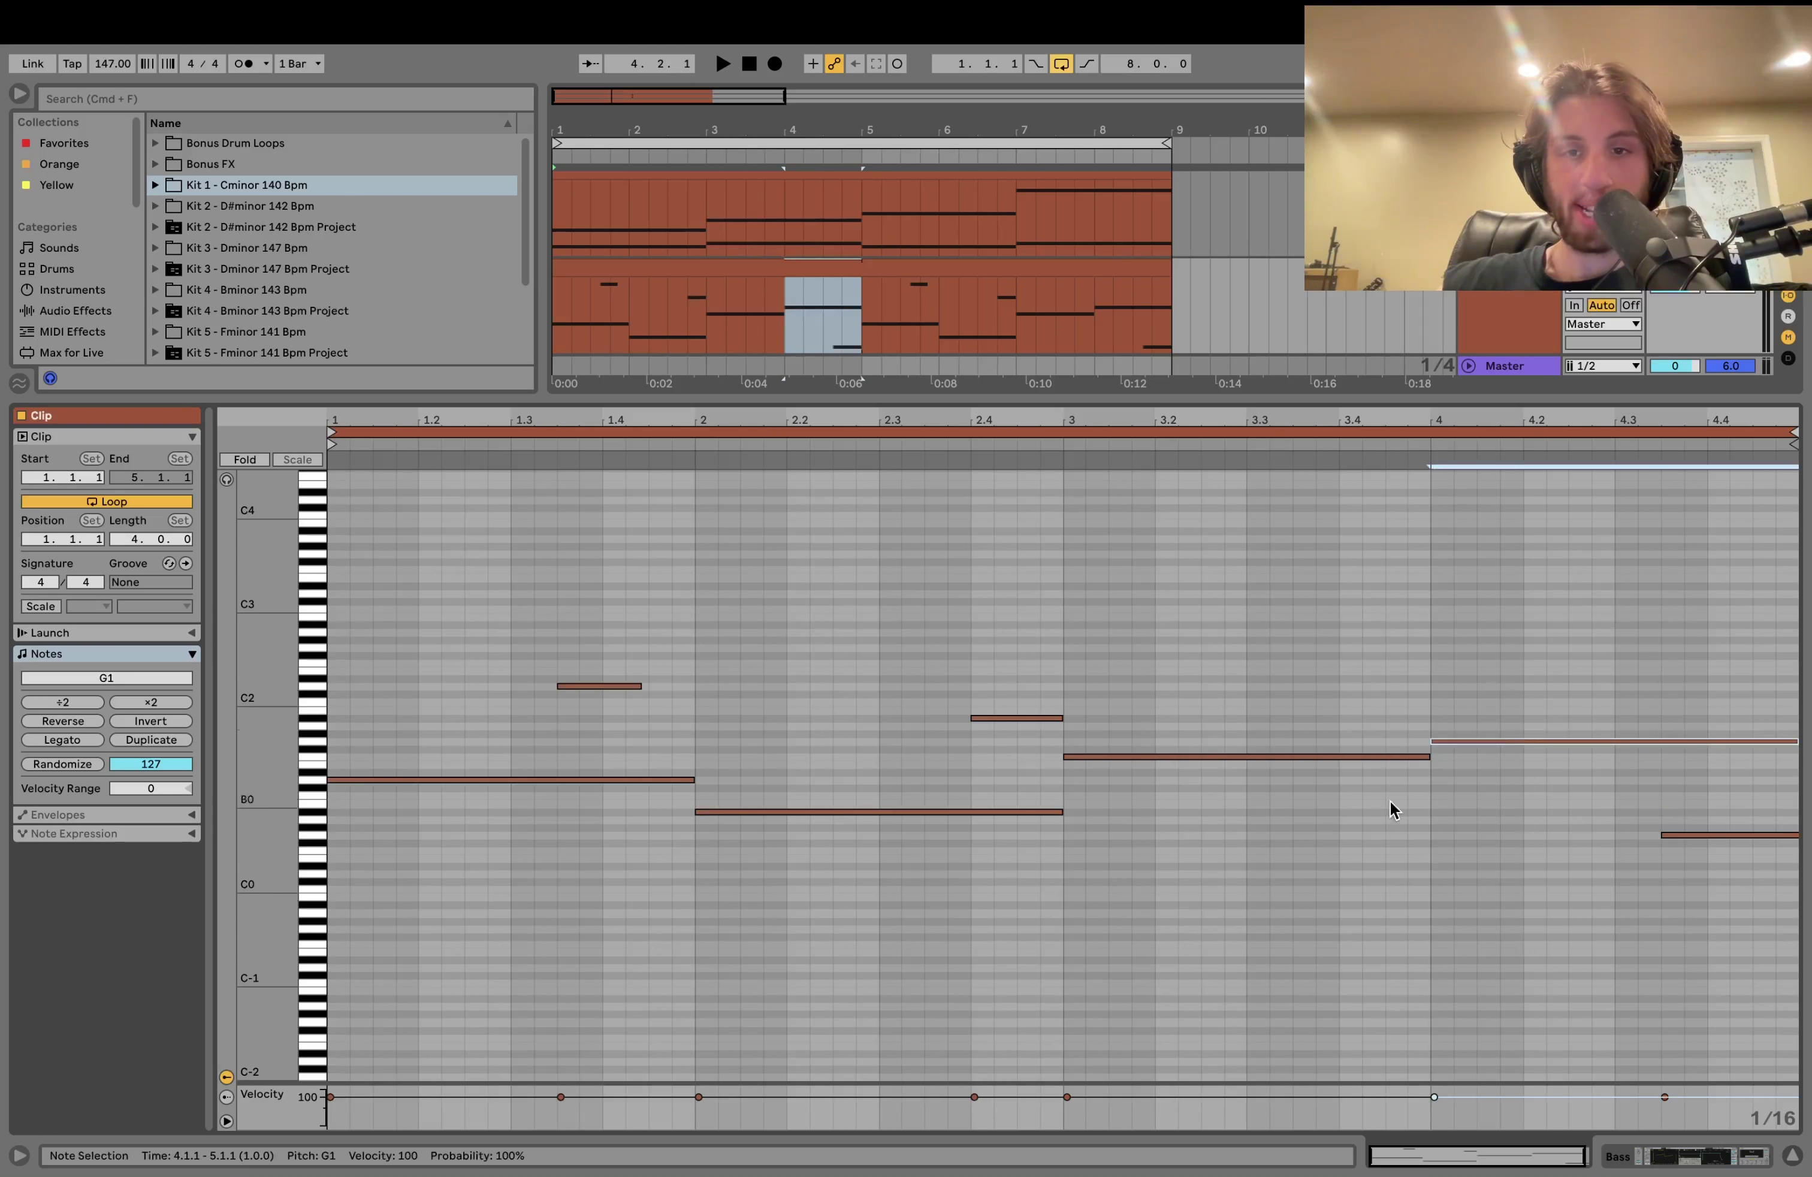
key("space")
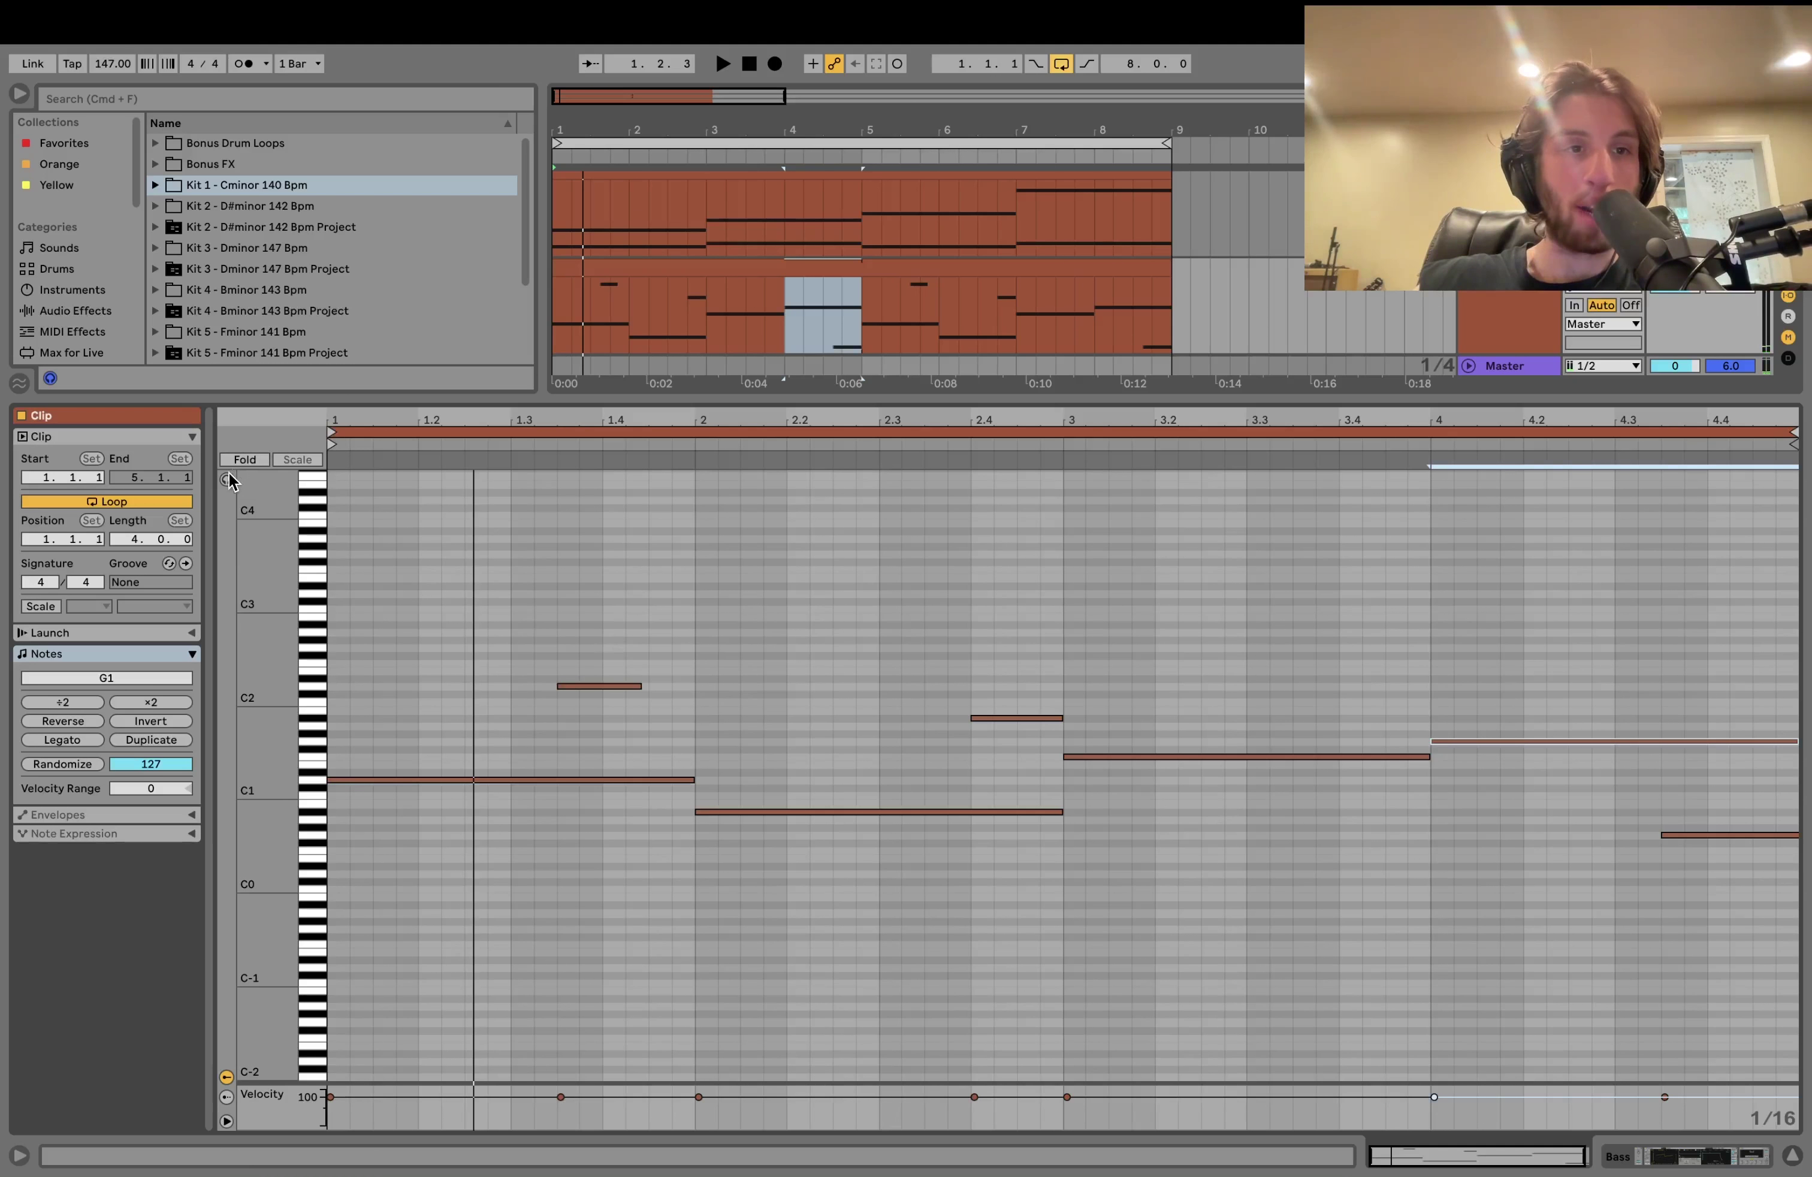
Step: Examine the Bass clip's long D1, A#0, F1 and G1 notes one by one and play the pattern from bar 4
key("space")
left_click_drag(403, 616, 417, 879)
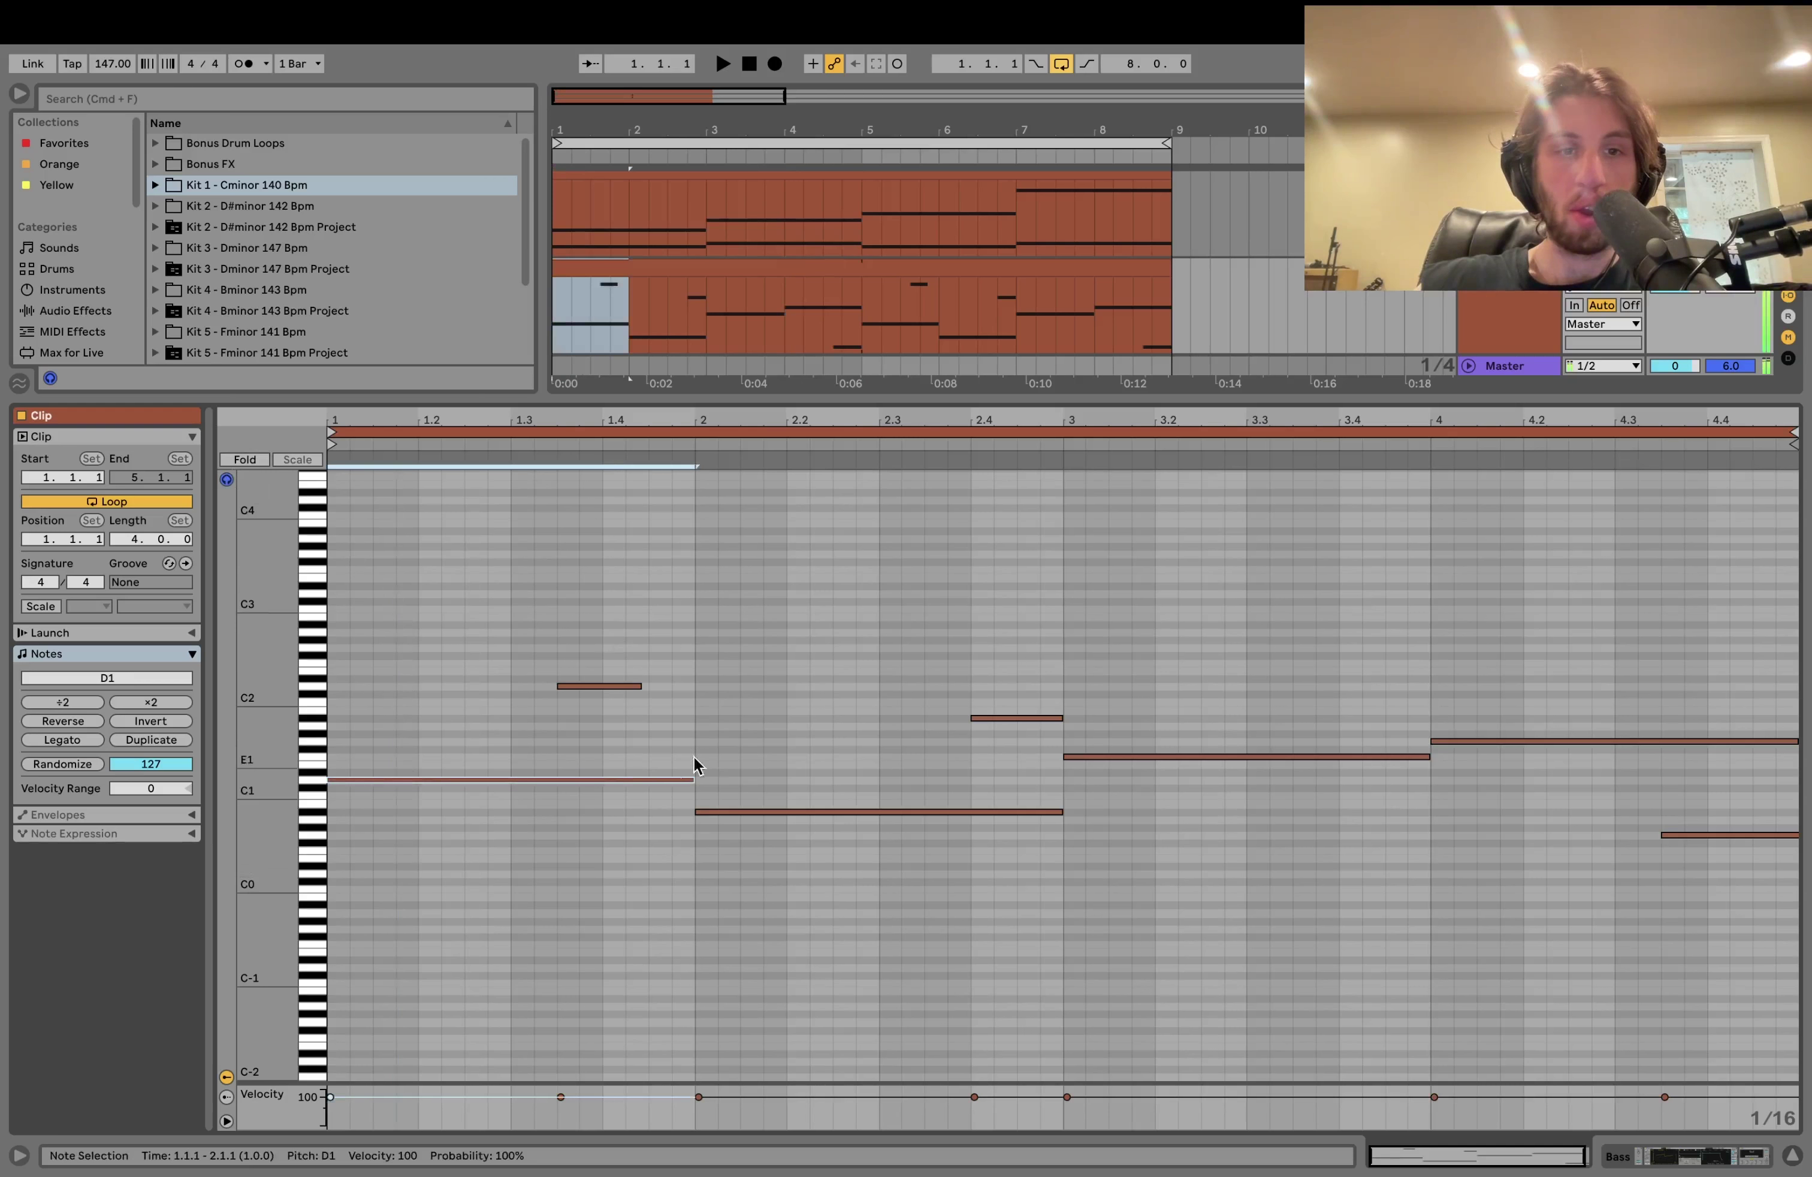
left_click_drag(722, 753, 744, 887)
left_click_drag(1115, 686, 1139, 926)
left_click_drag(1513, 702, 1515, 852)
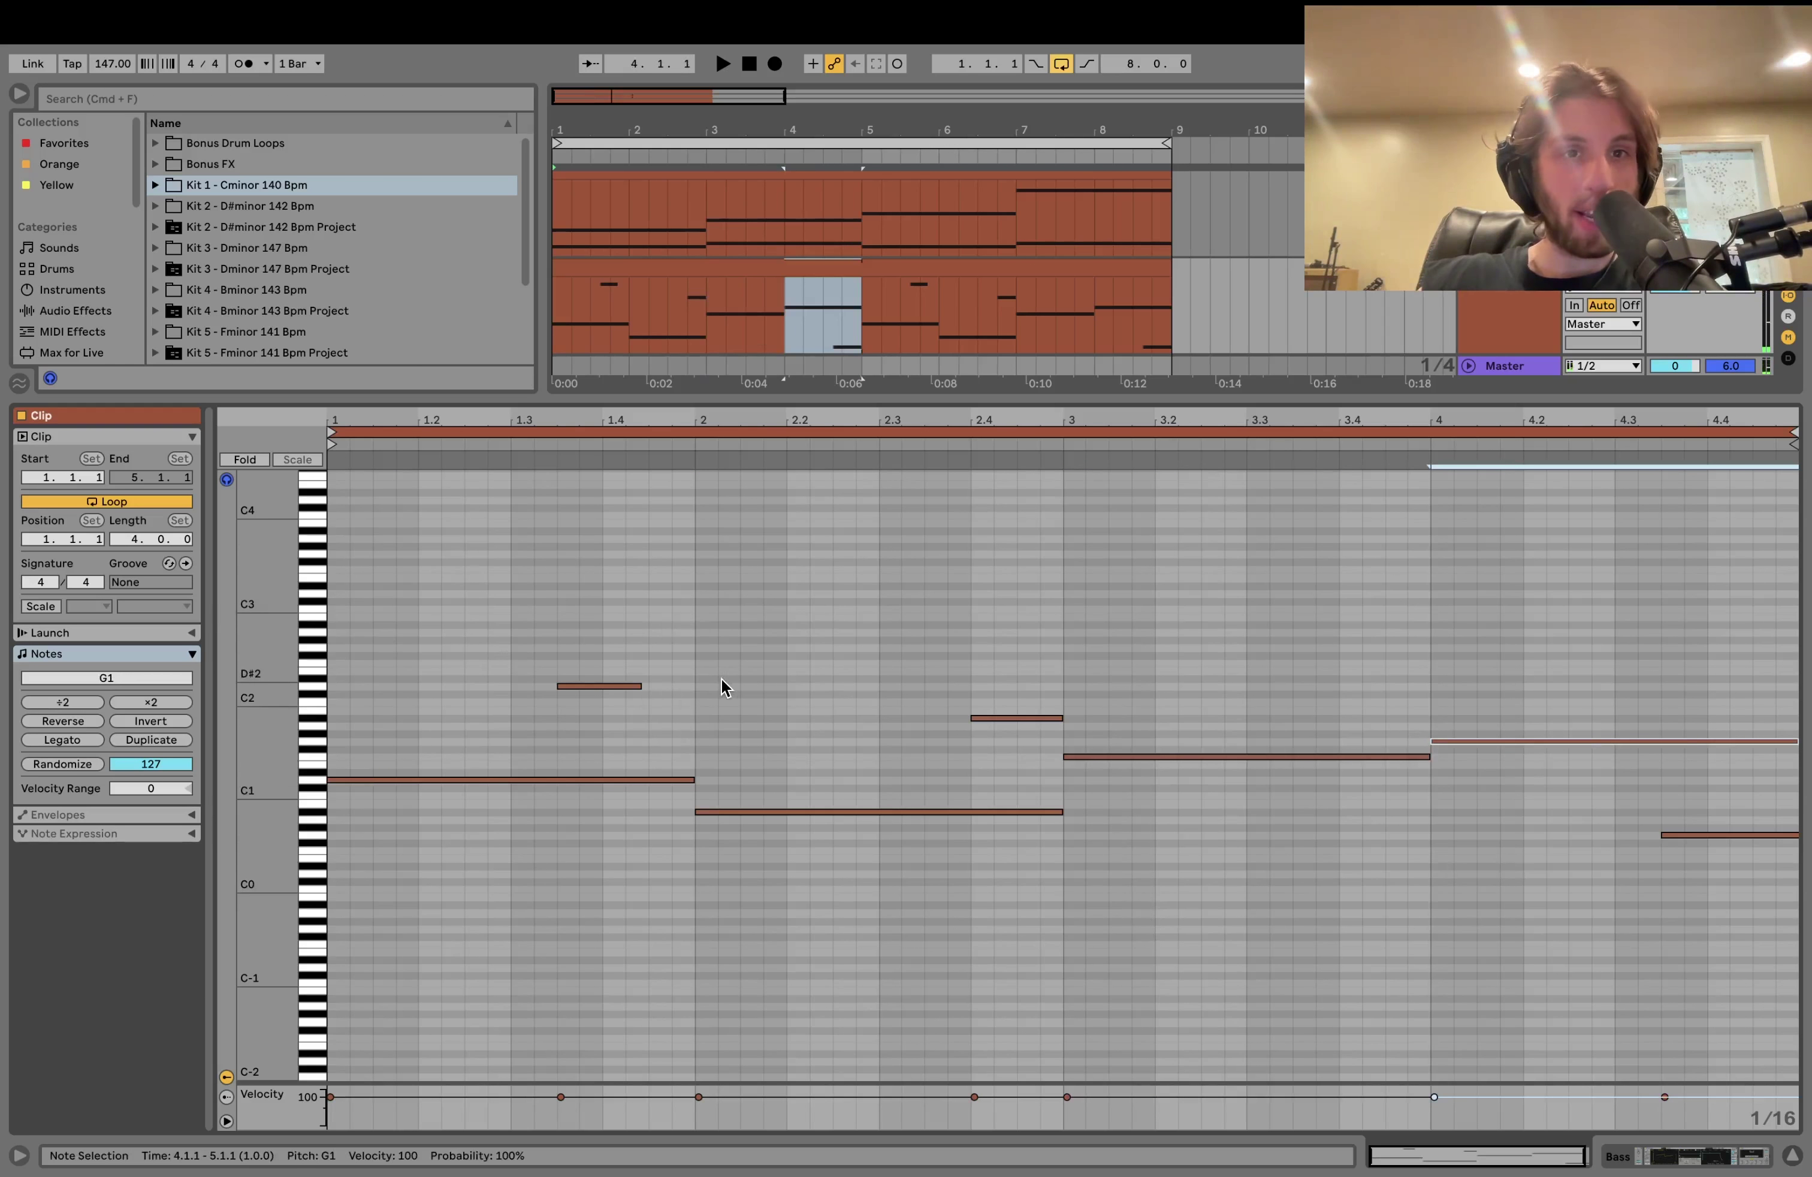
key("space")
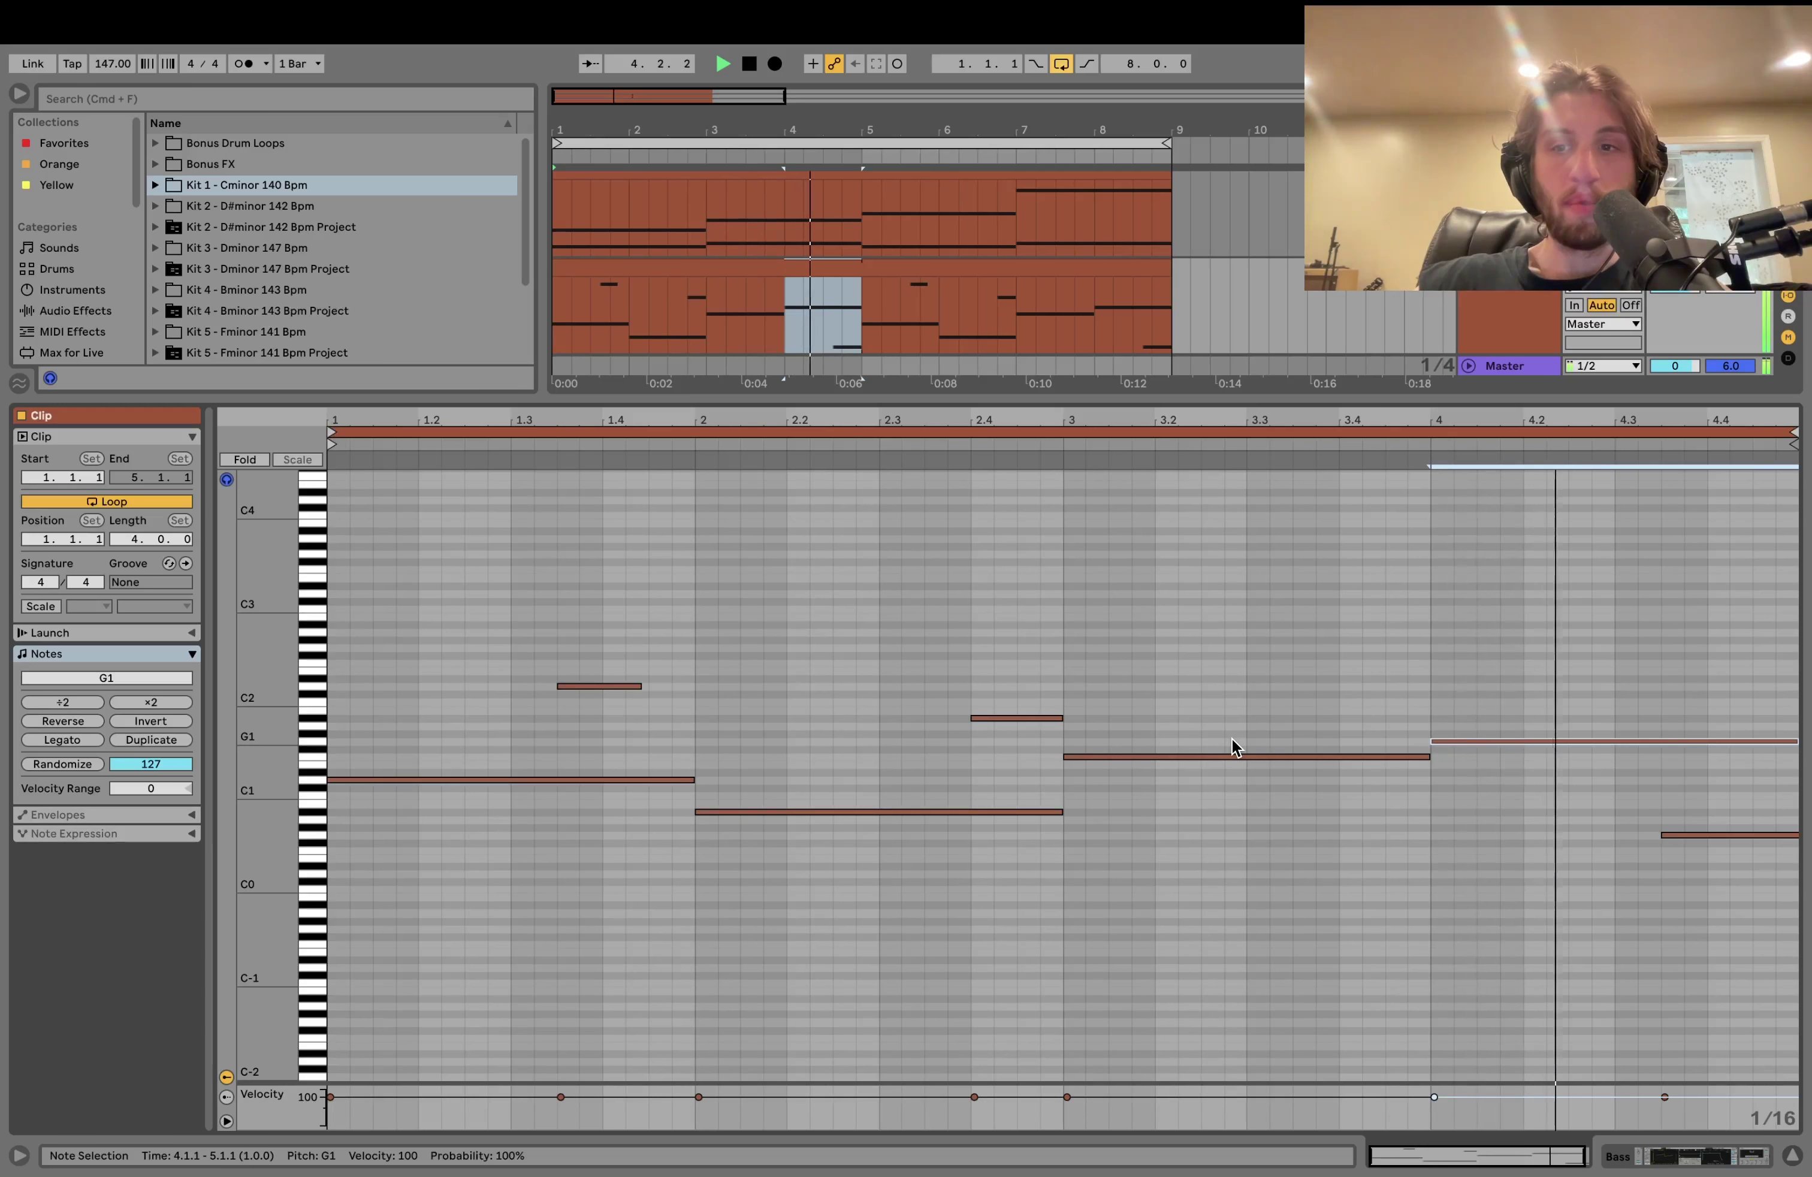
key("space")
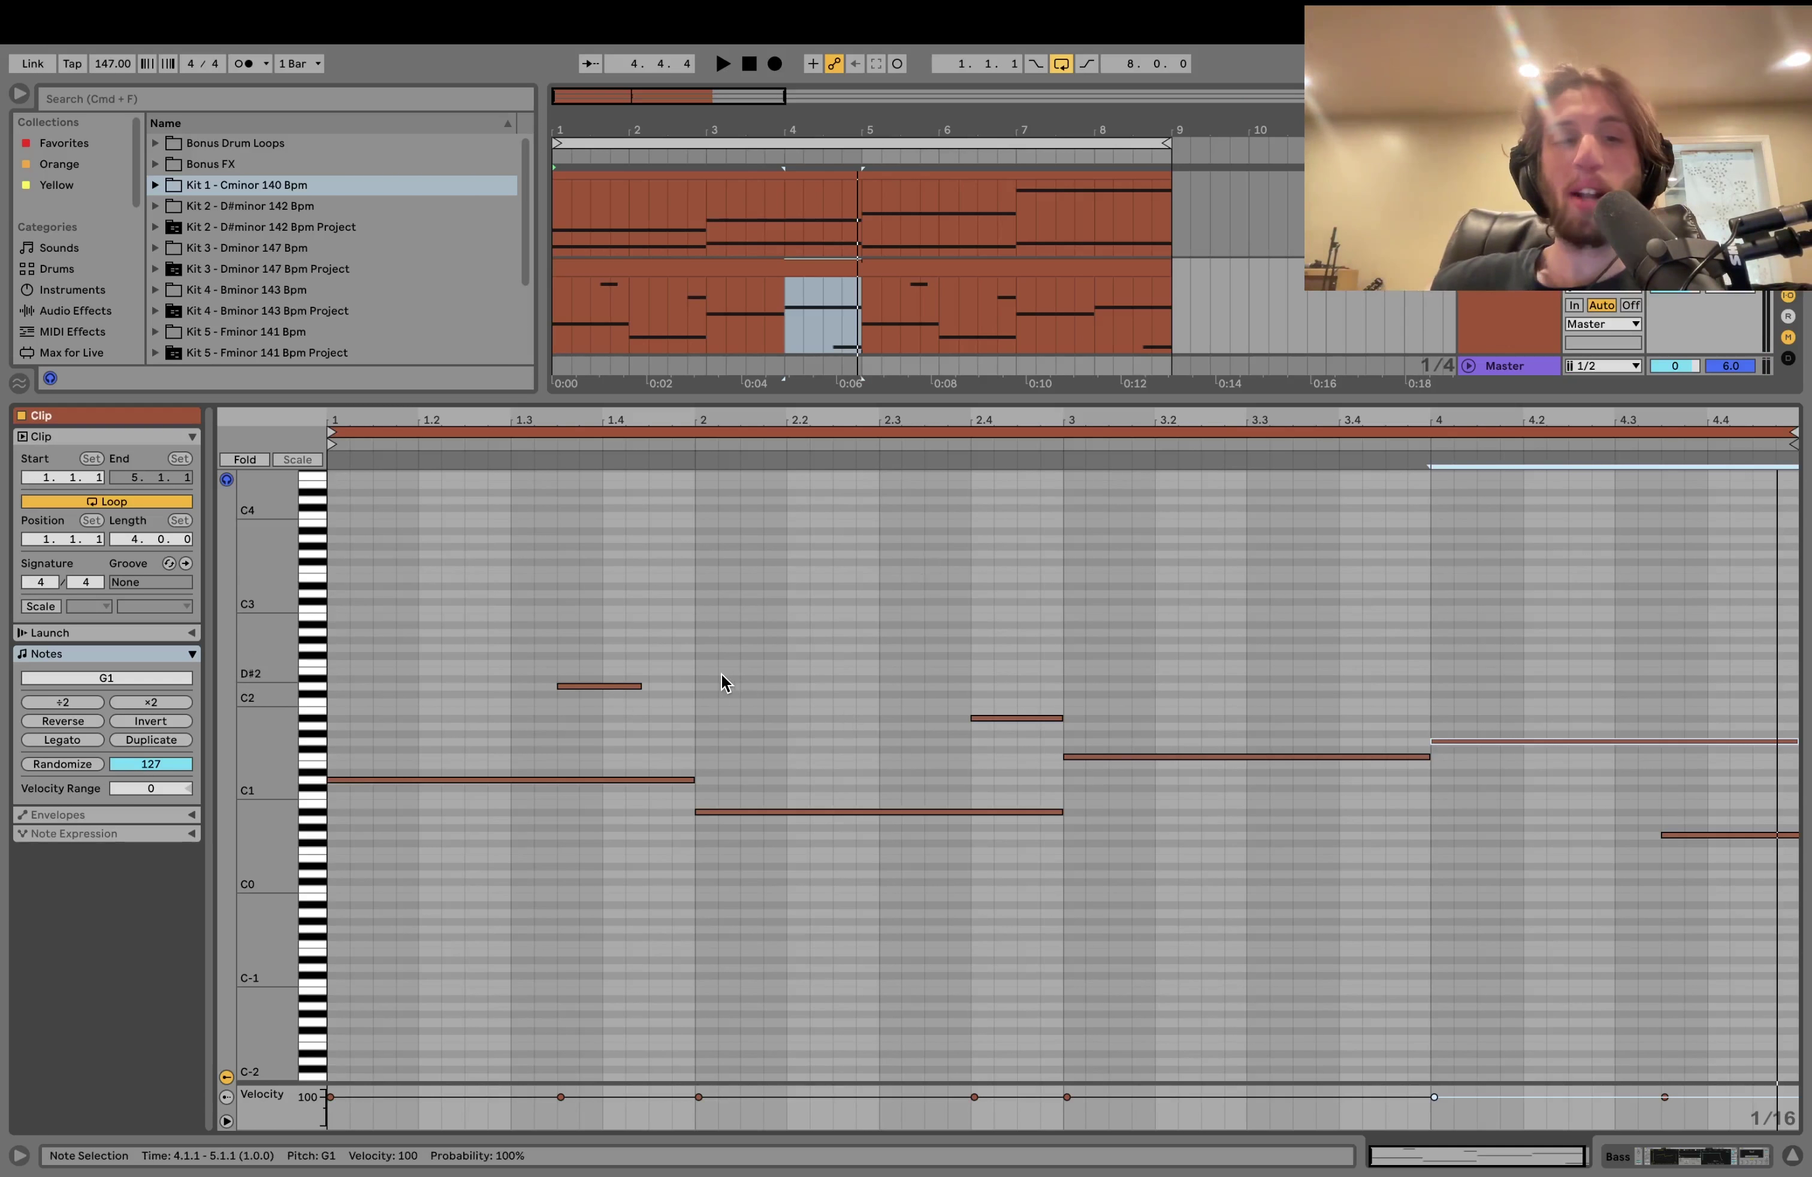
Step: Try the Bass clip's short D2 note an octave lower at D1, restore it to D2 and play the pattern
left_click(369, 780)
left_click(766, 811)
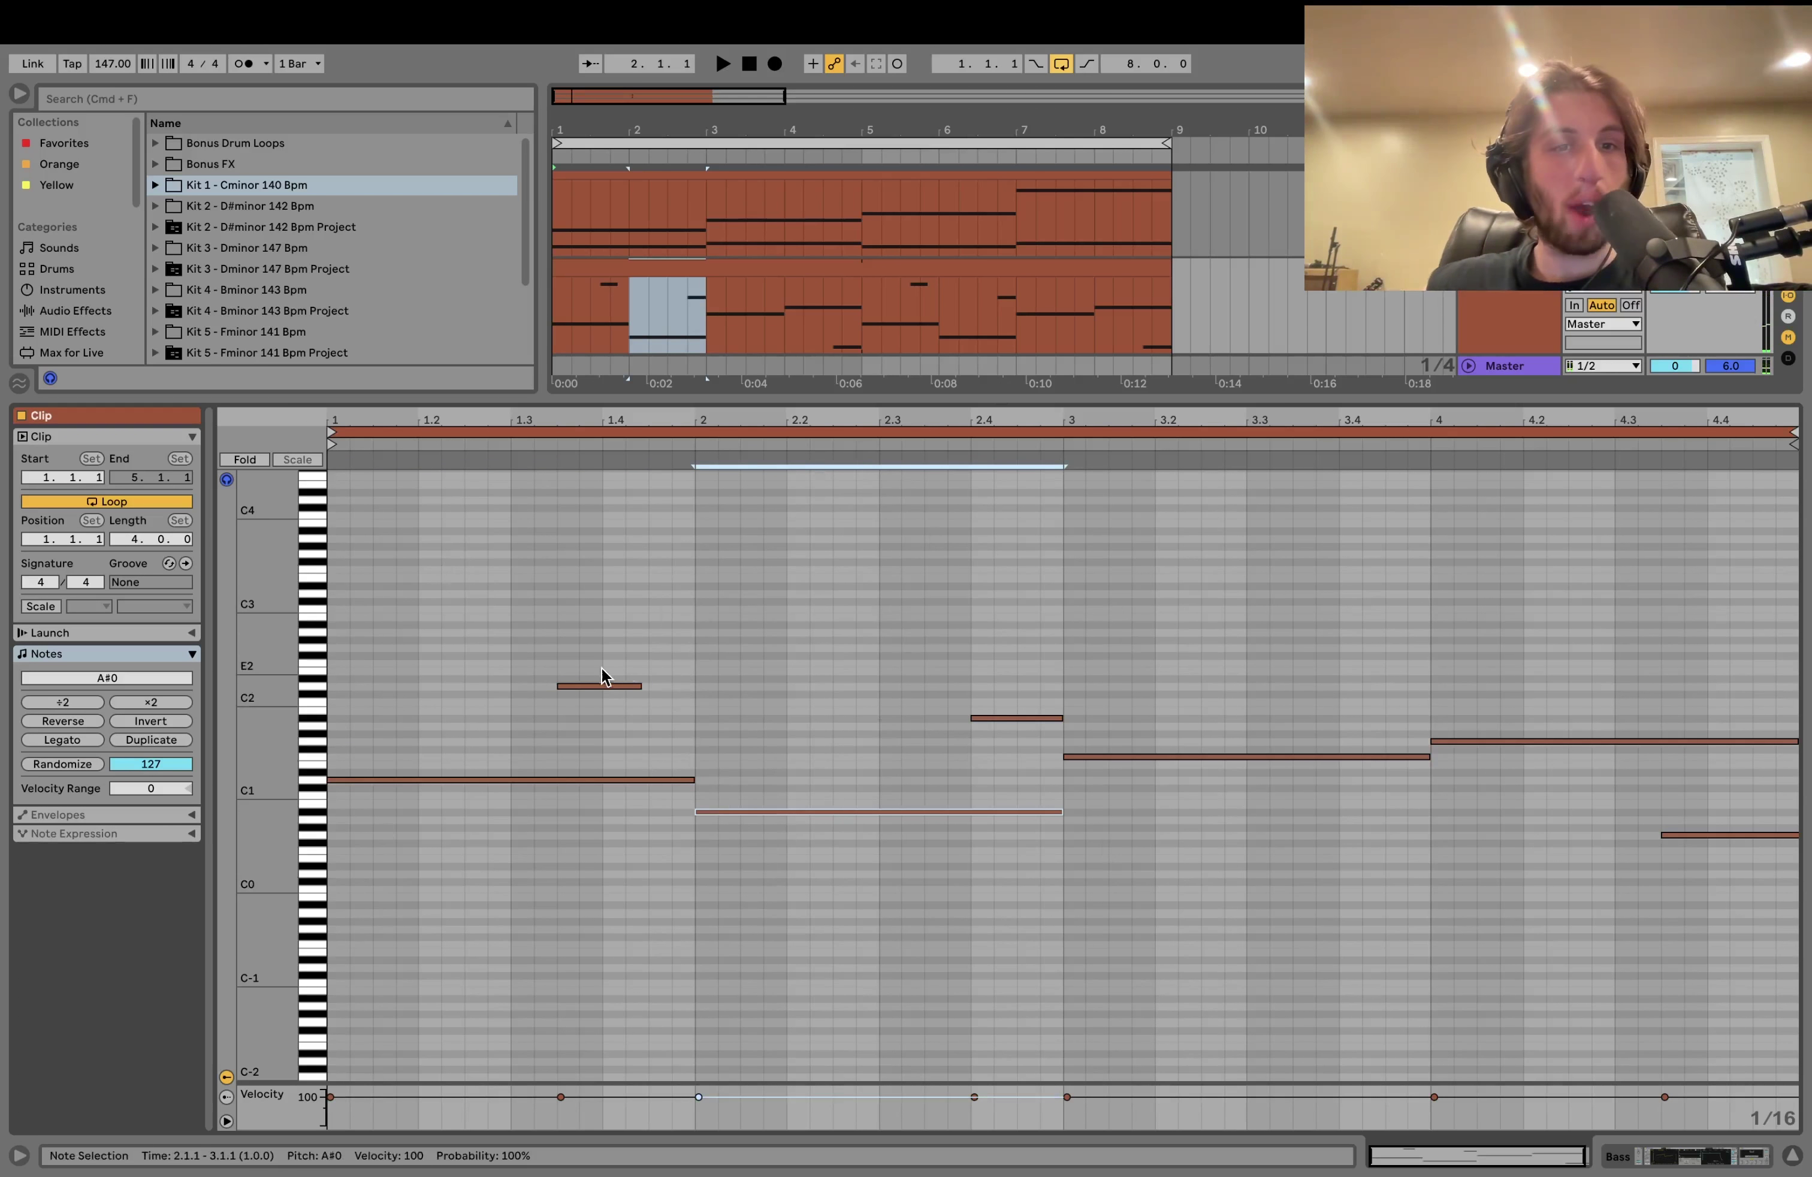
left_click(599, 686)
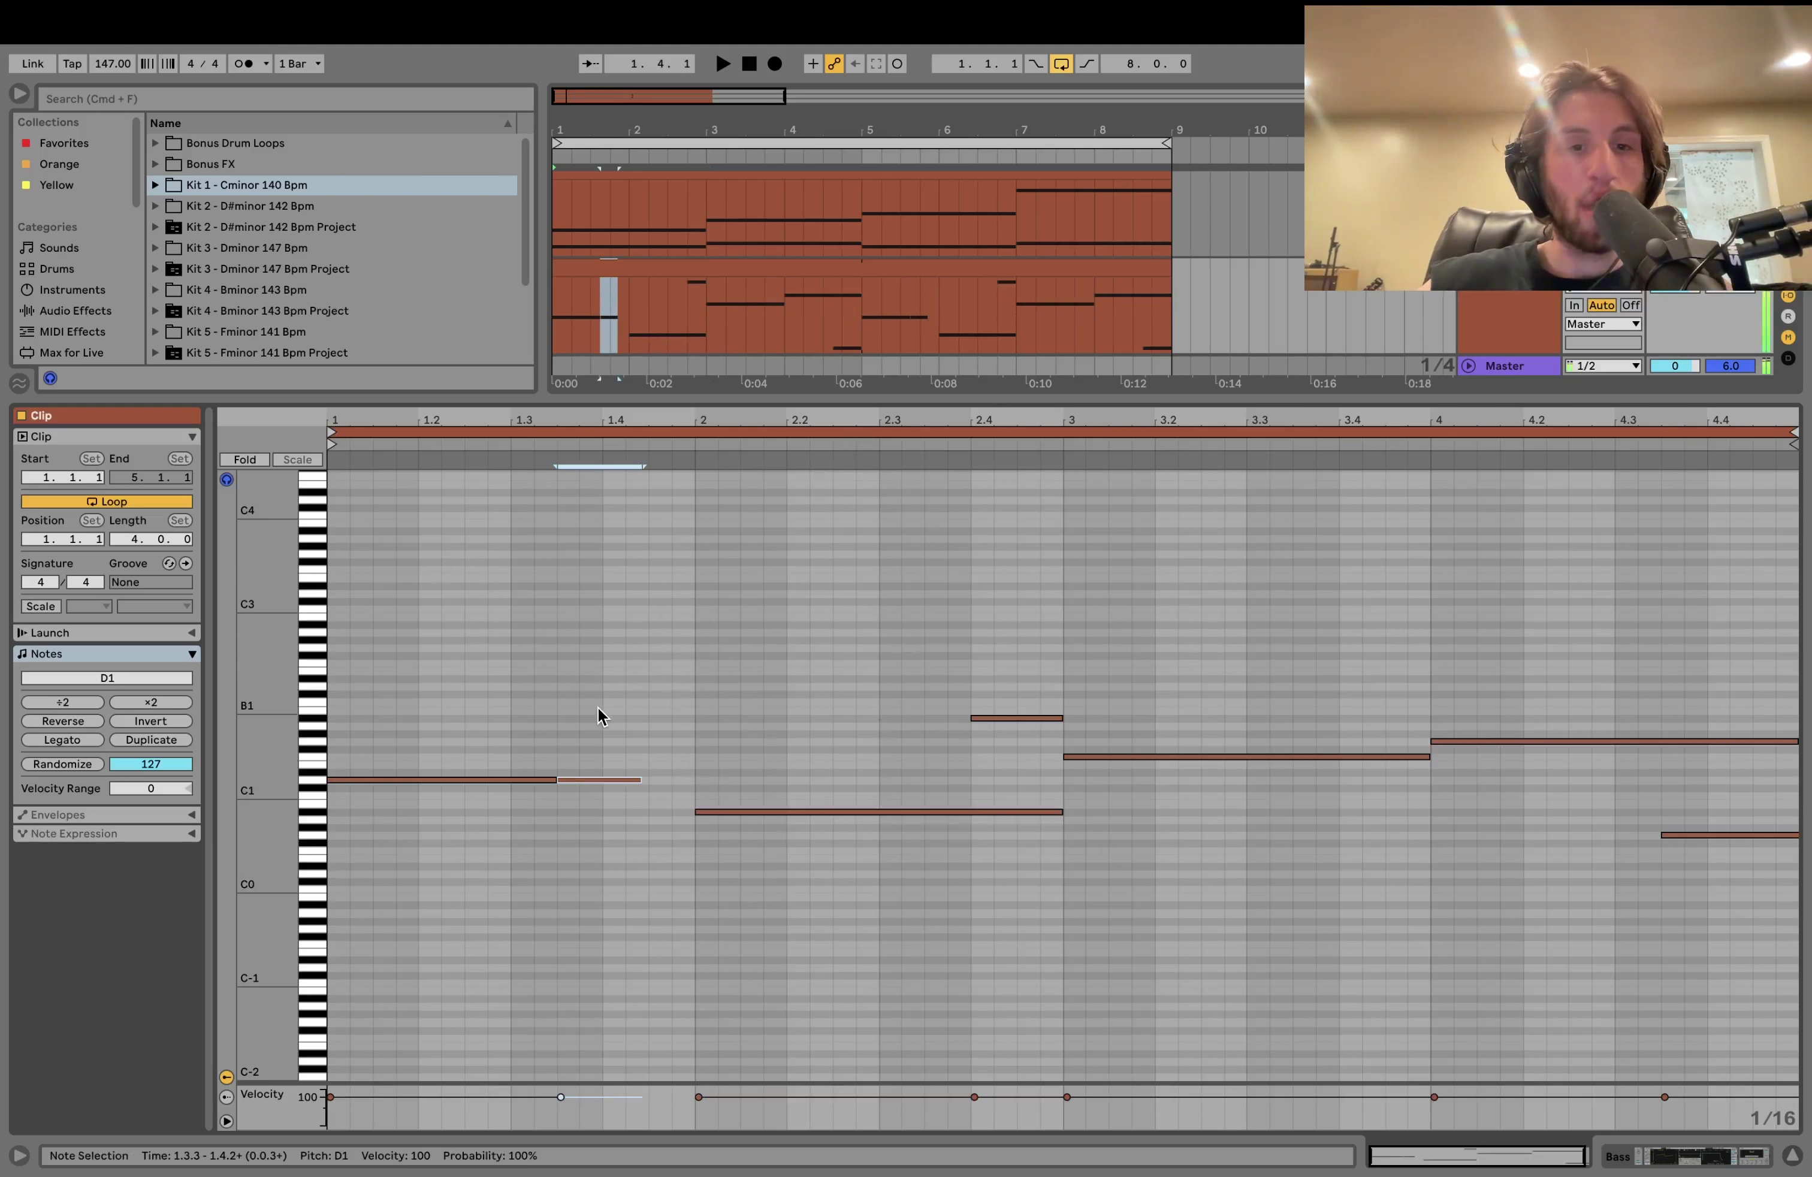
key("space")
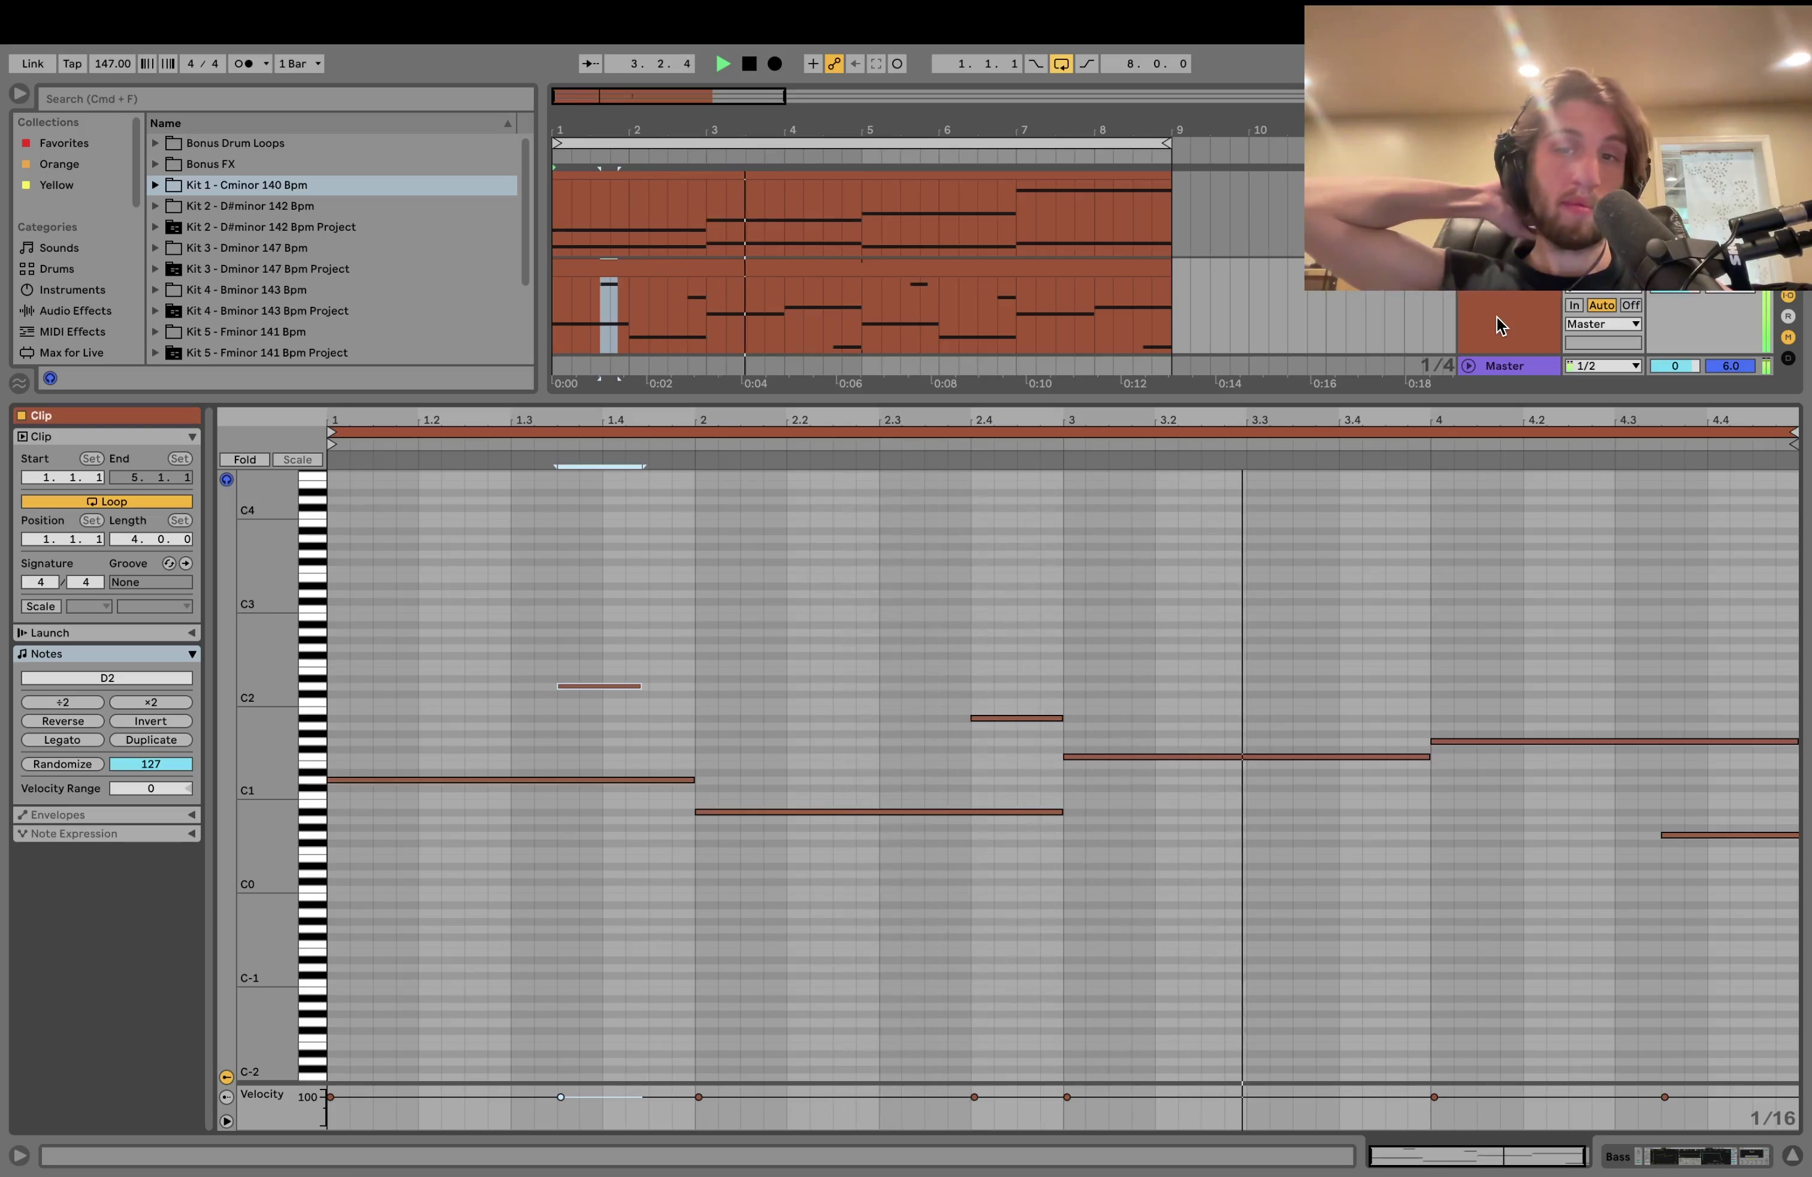
key("space")
key("v")
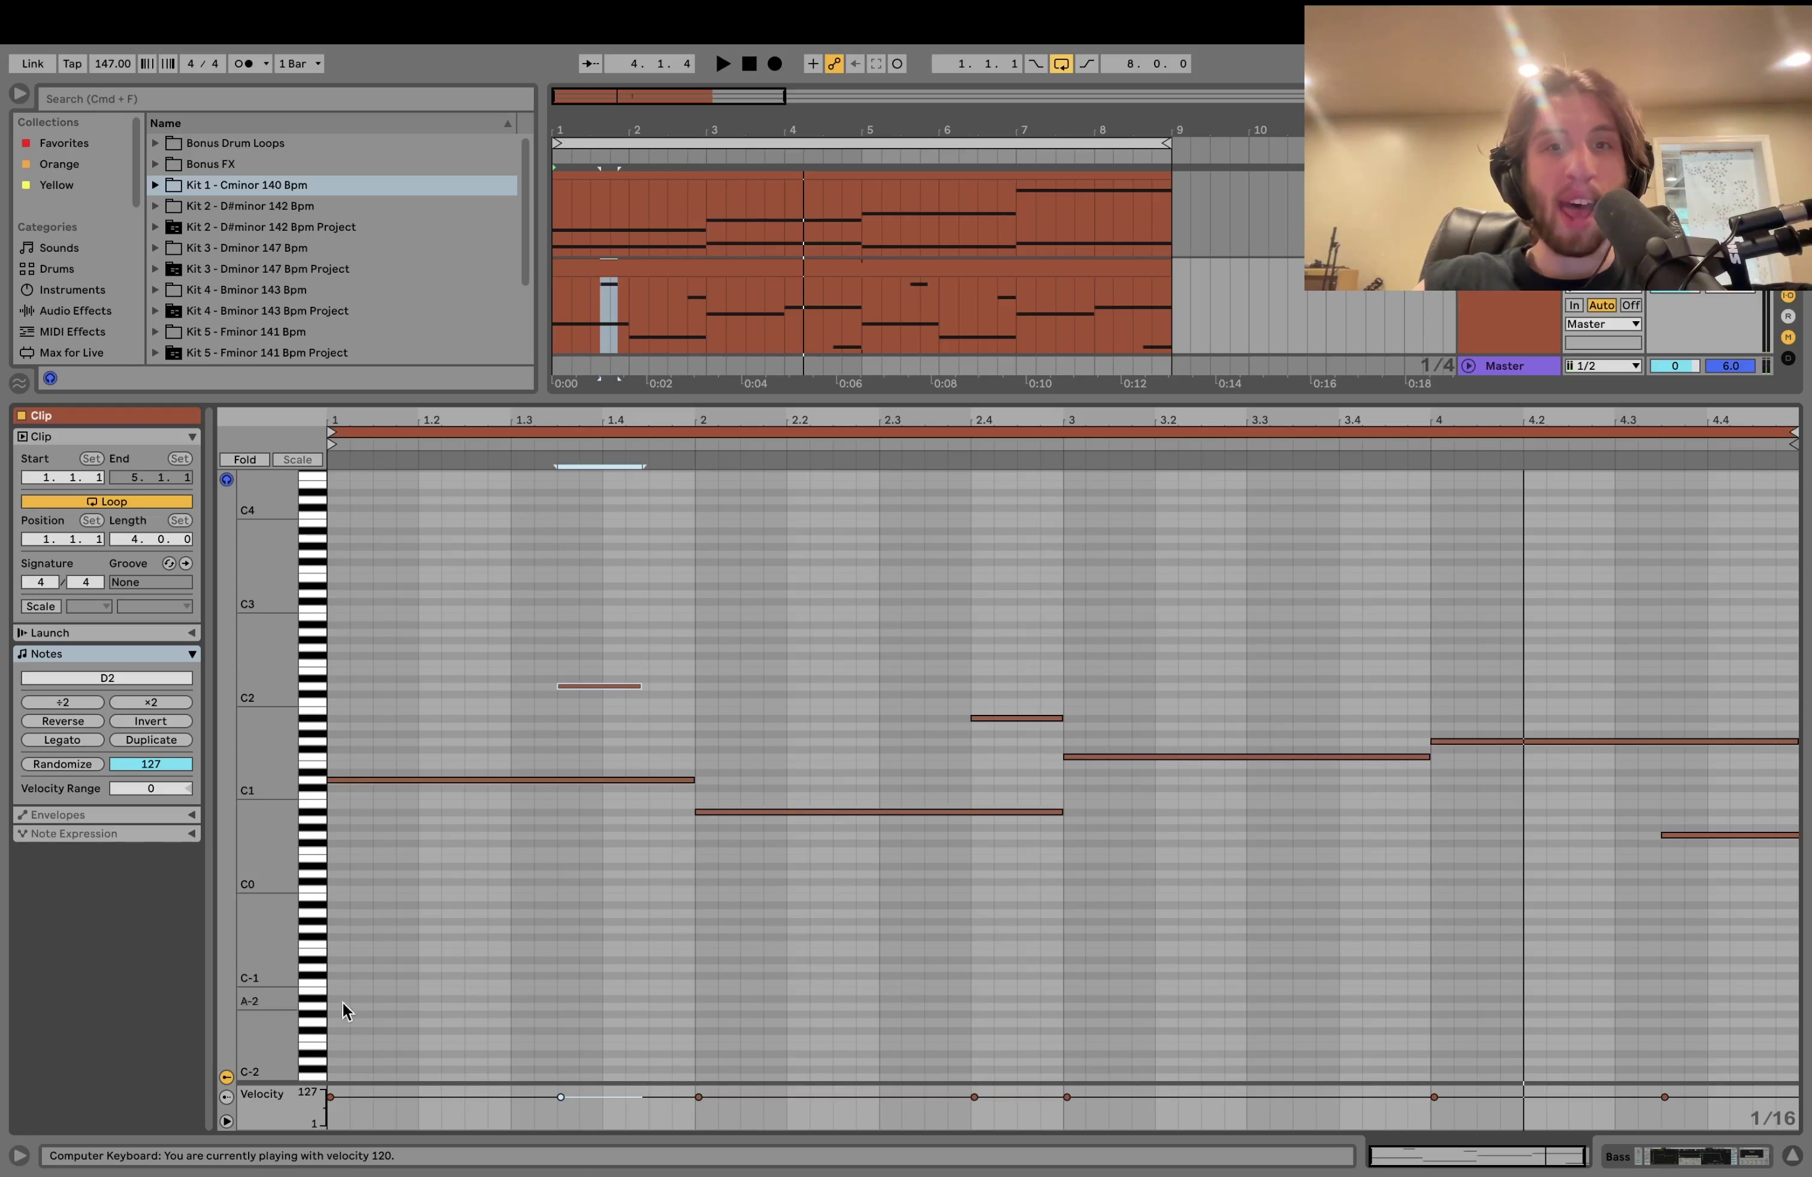
Step: Solo the Lead track and listen to its melody in short stretches
left_click(1501, 322)
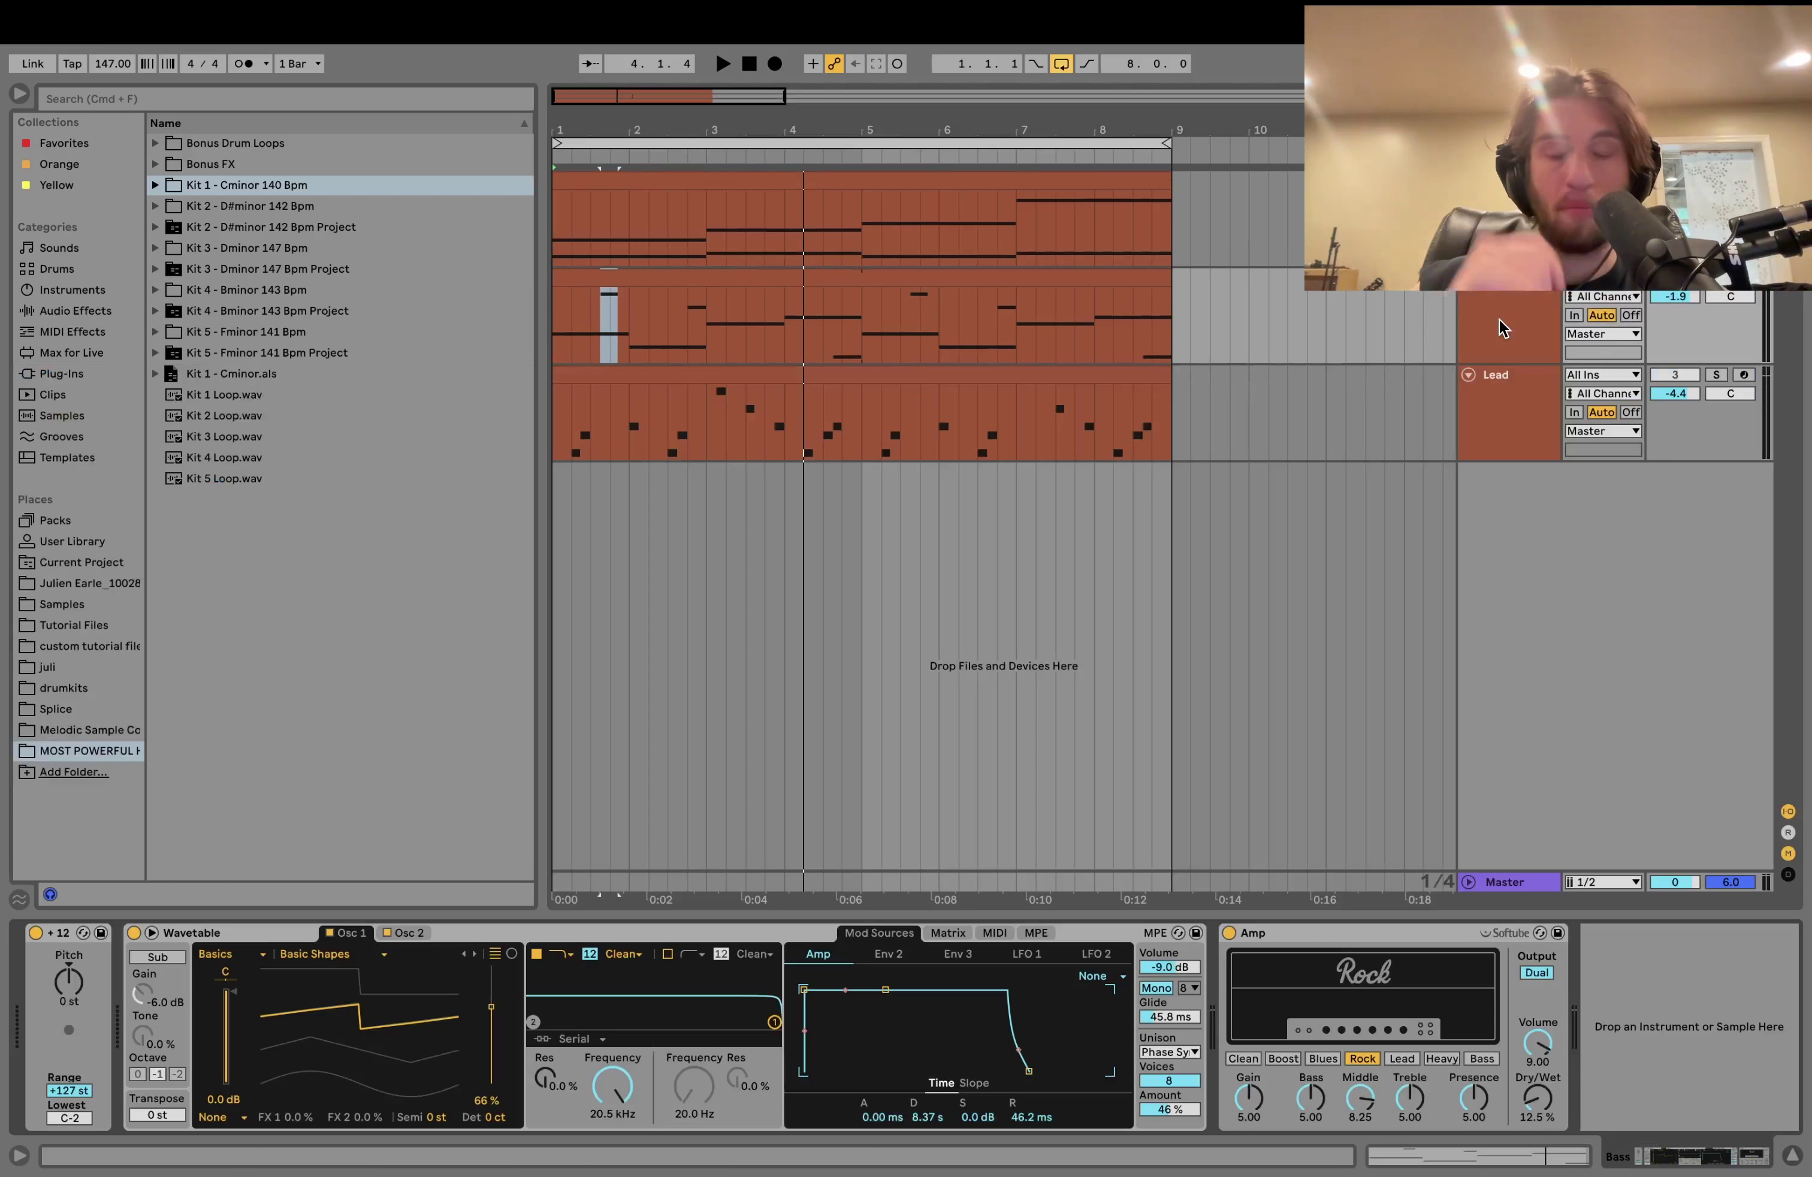
left_click(1714, 374)
key("space")
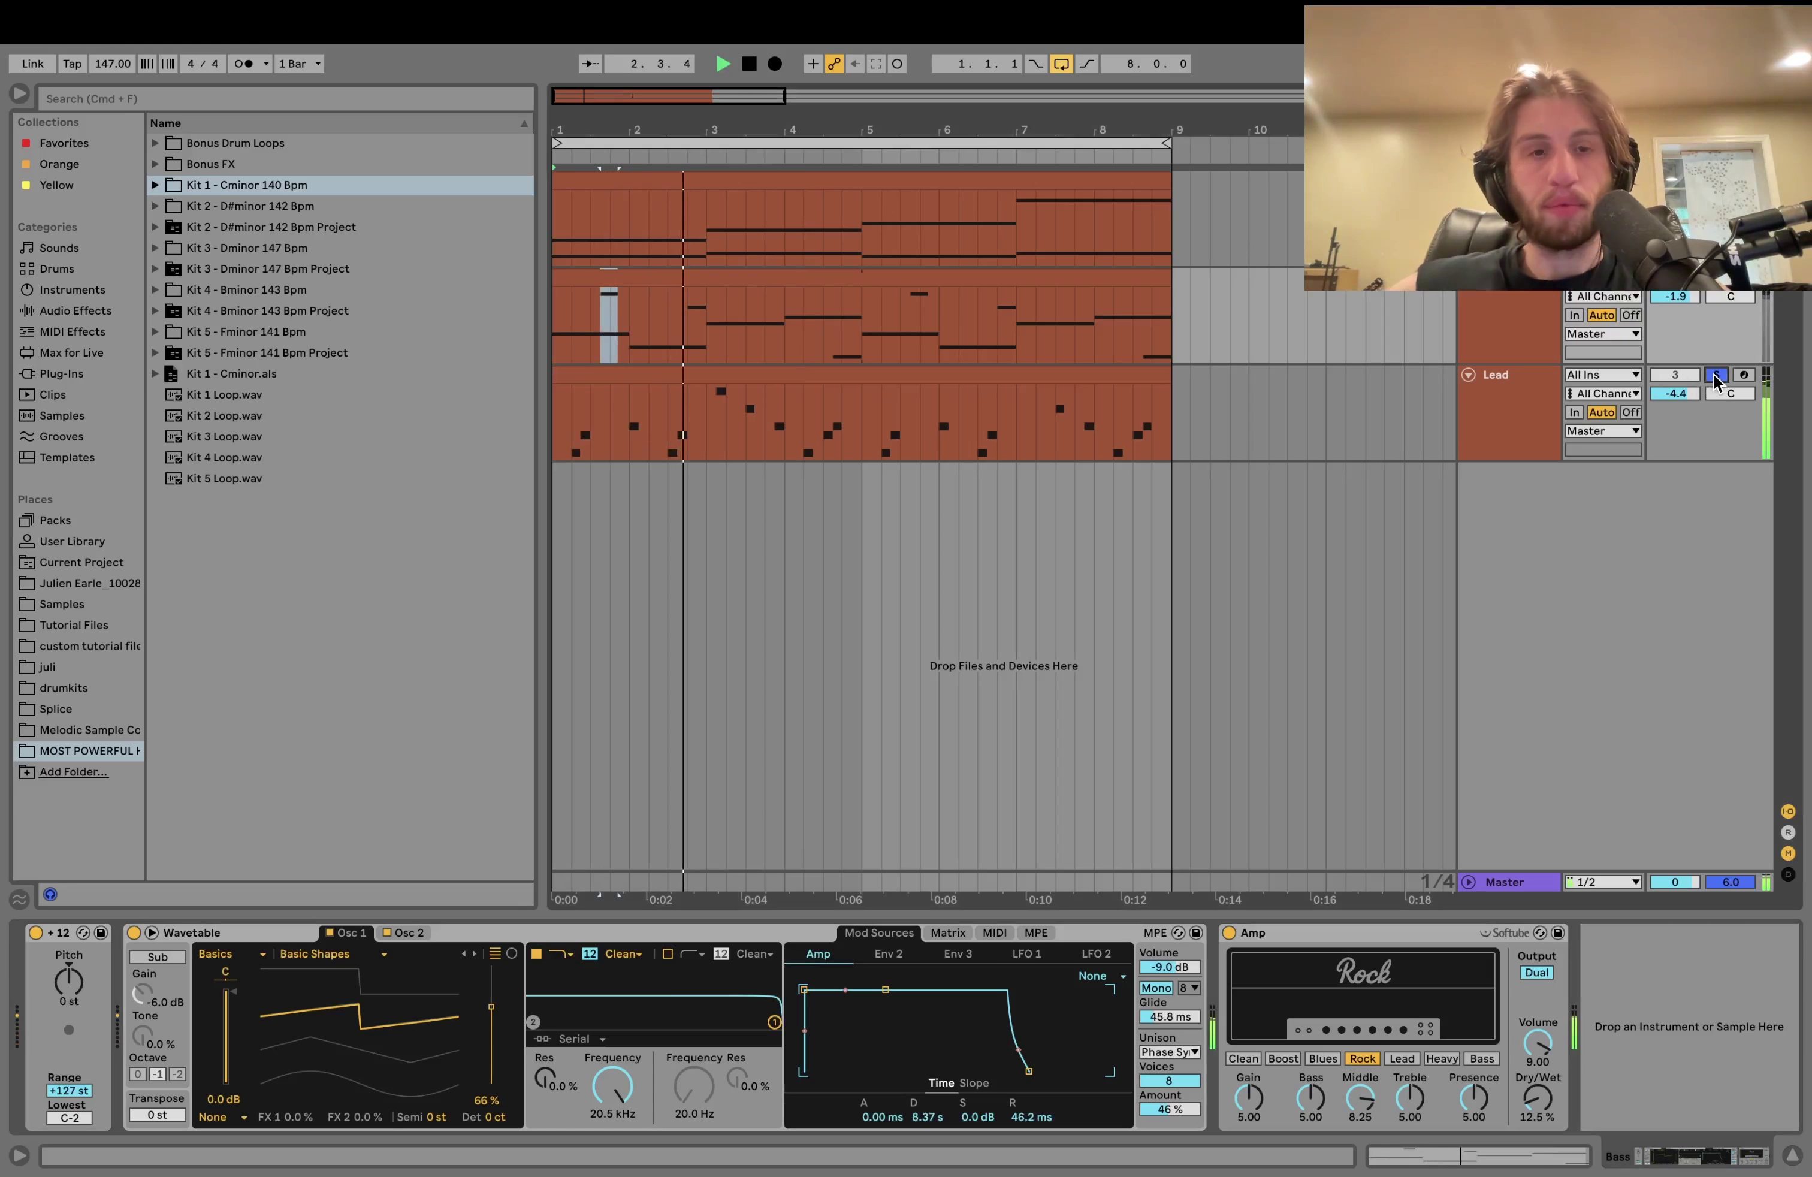
key("space")
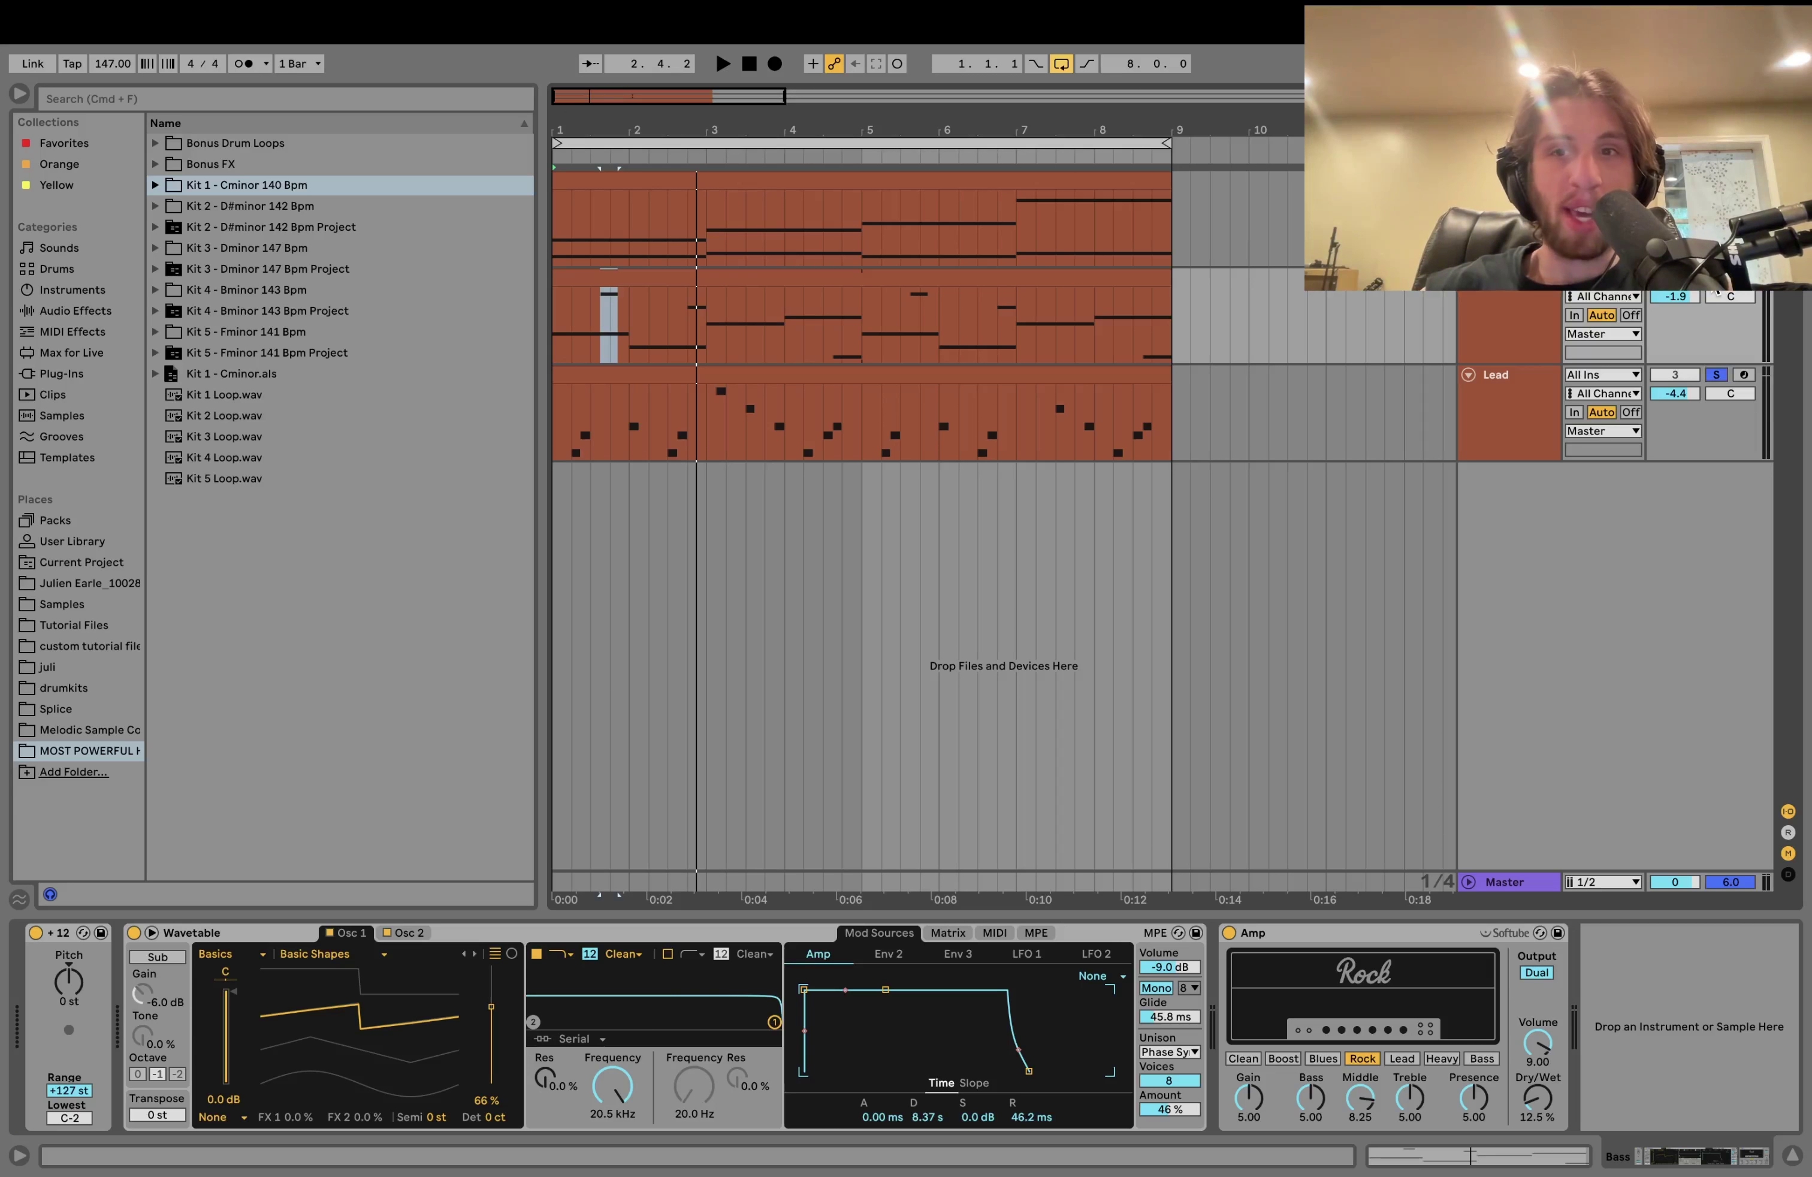
key("space")
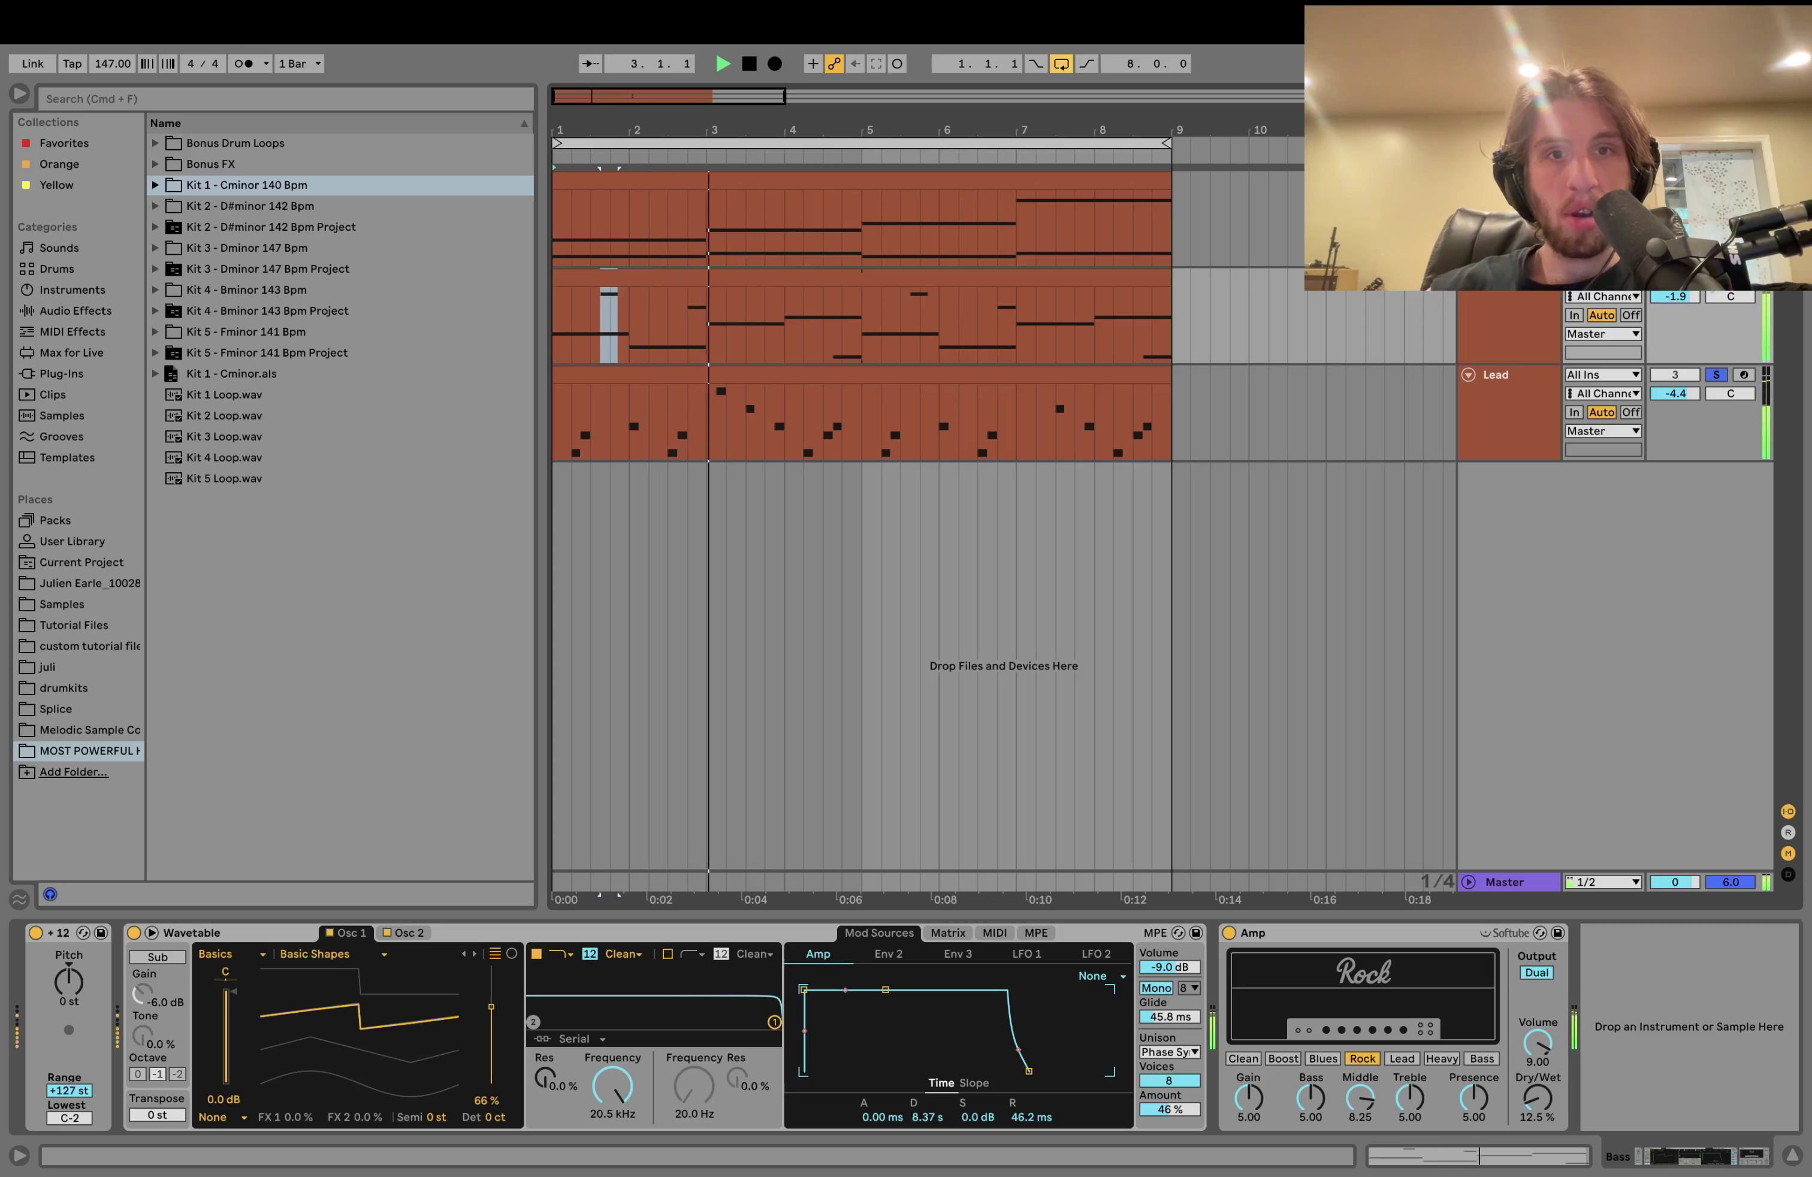
key("space")
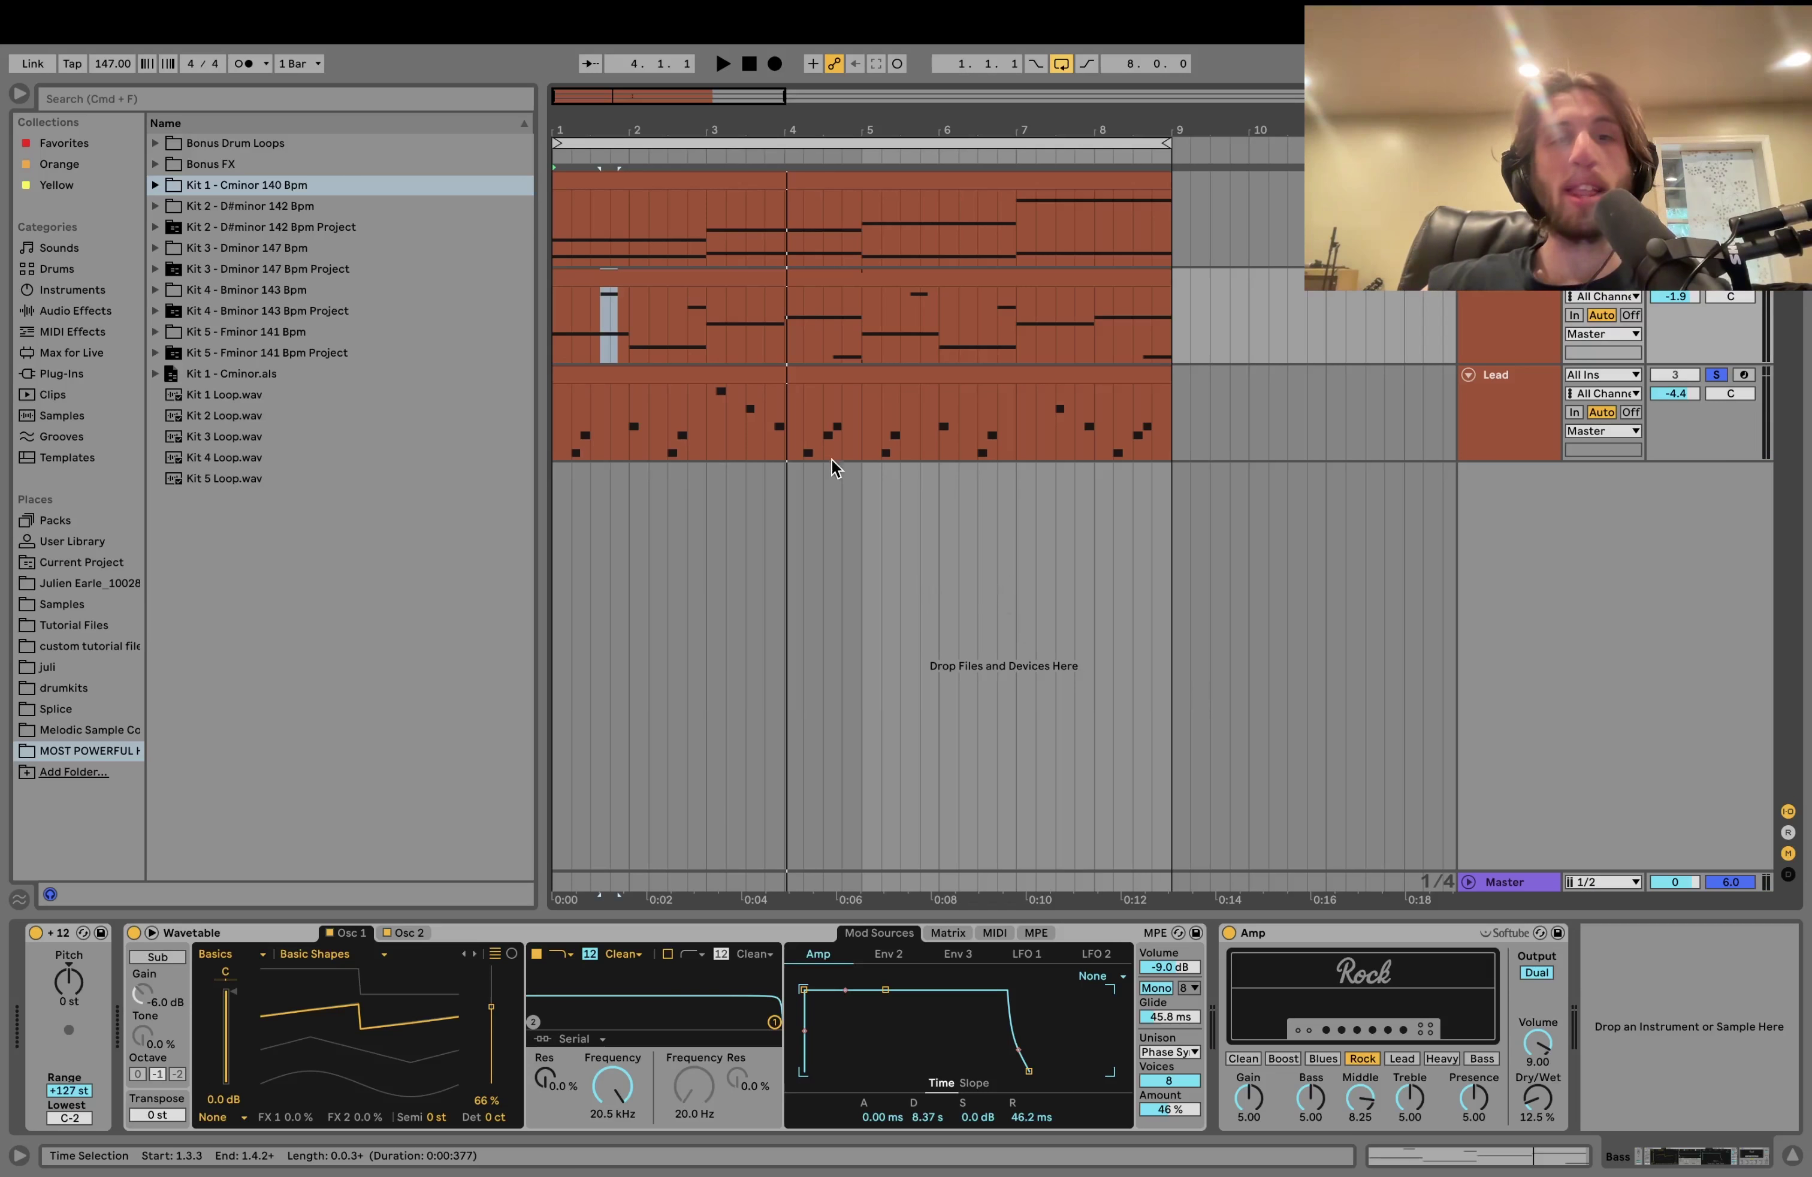
Step: Open the Lead clip's MIDI notes, play the melody with the Lead track selected and stop playback
double_click(839, 374)
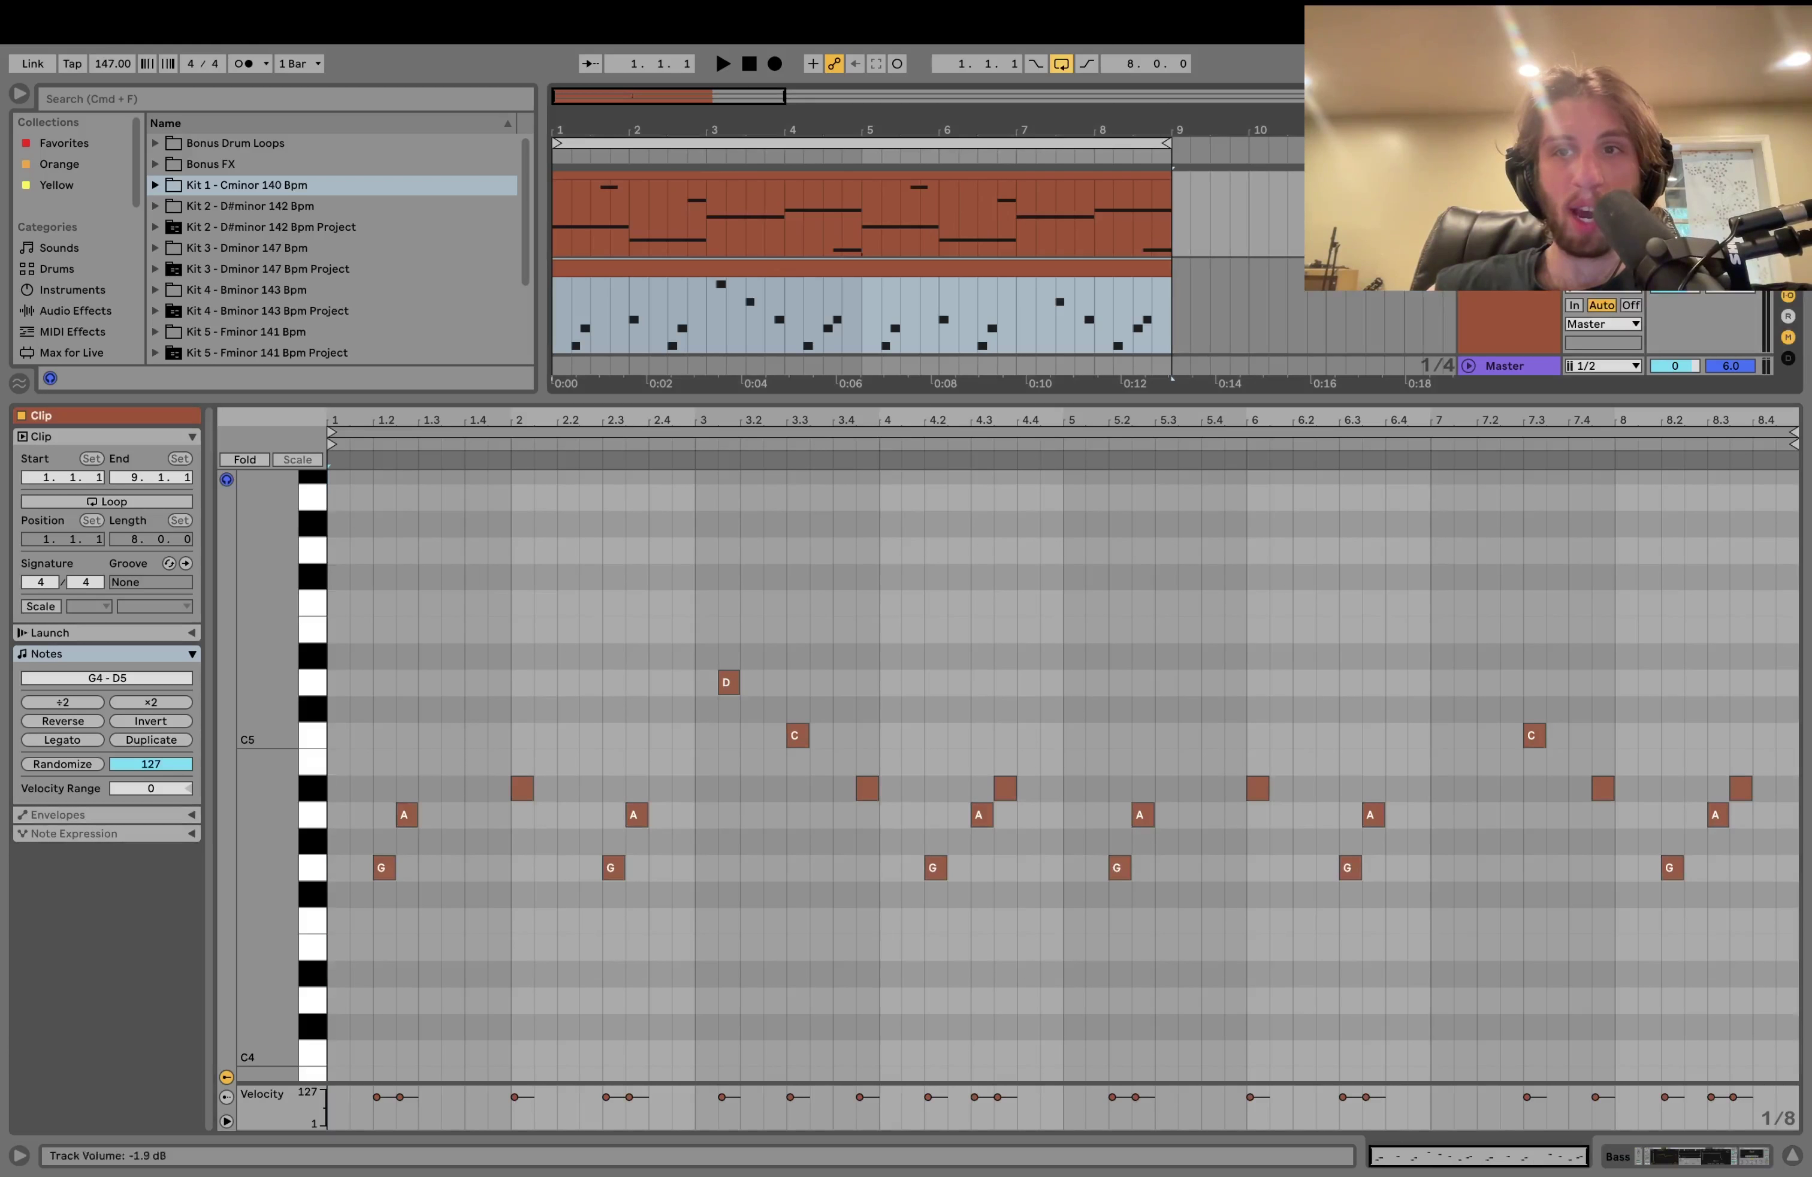
key("space")
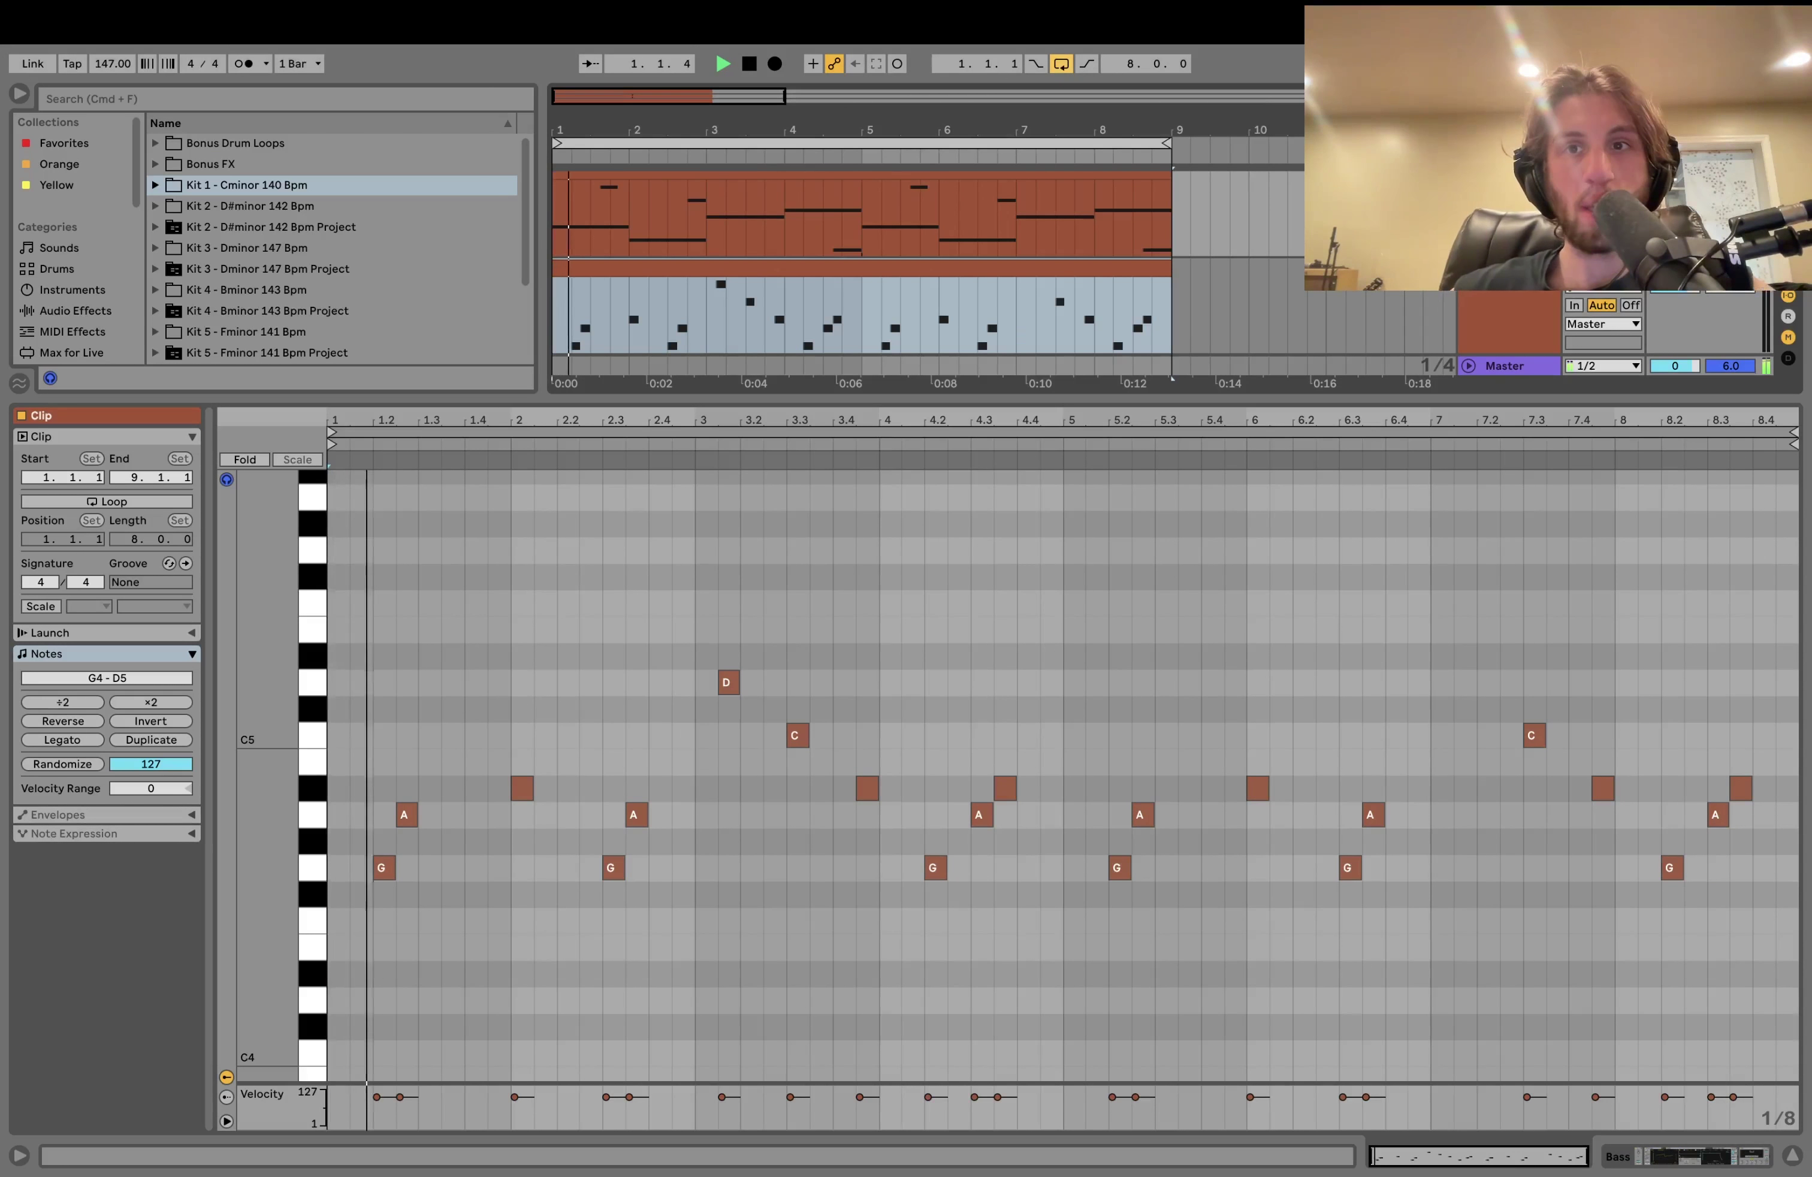
key("space")
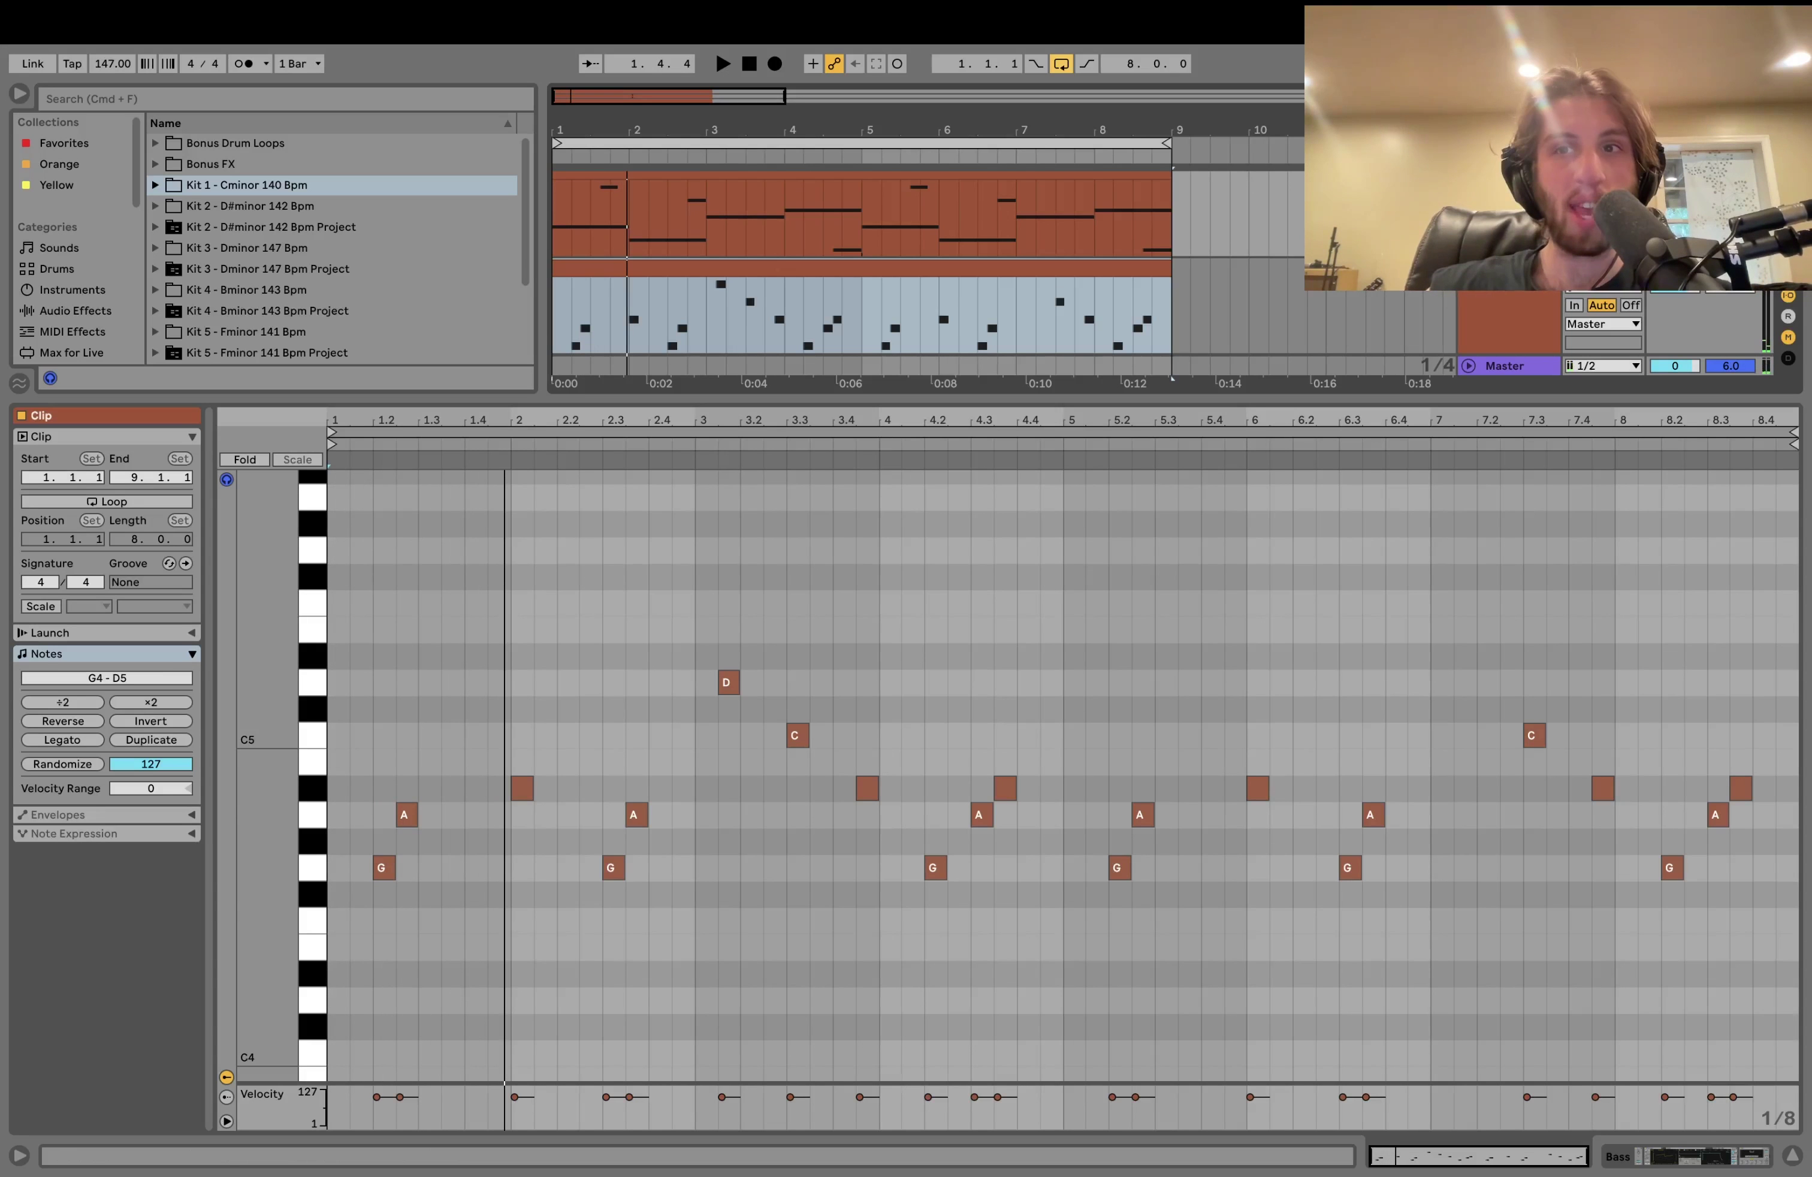
key("space")
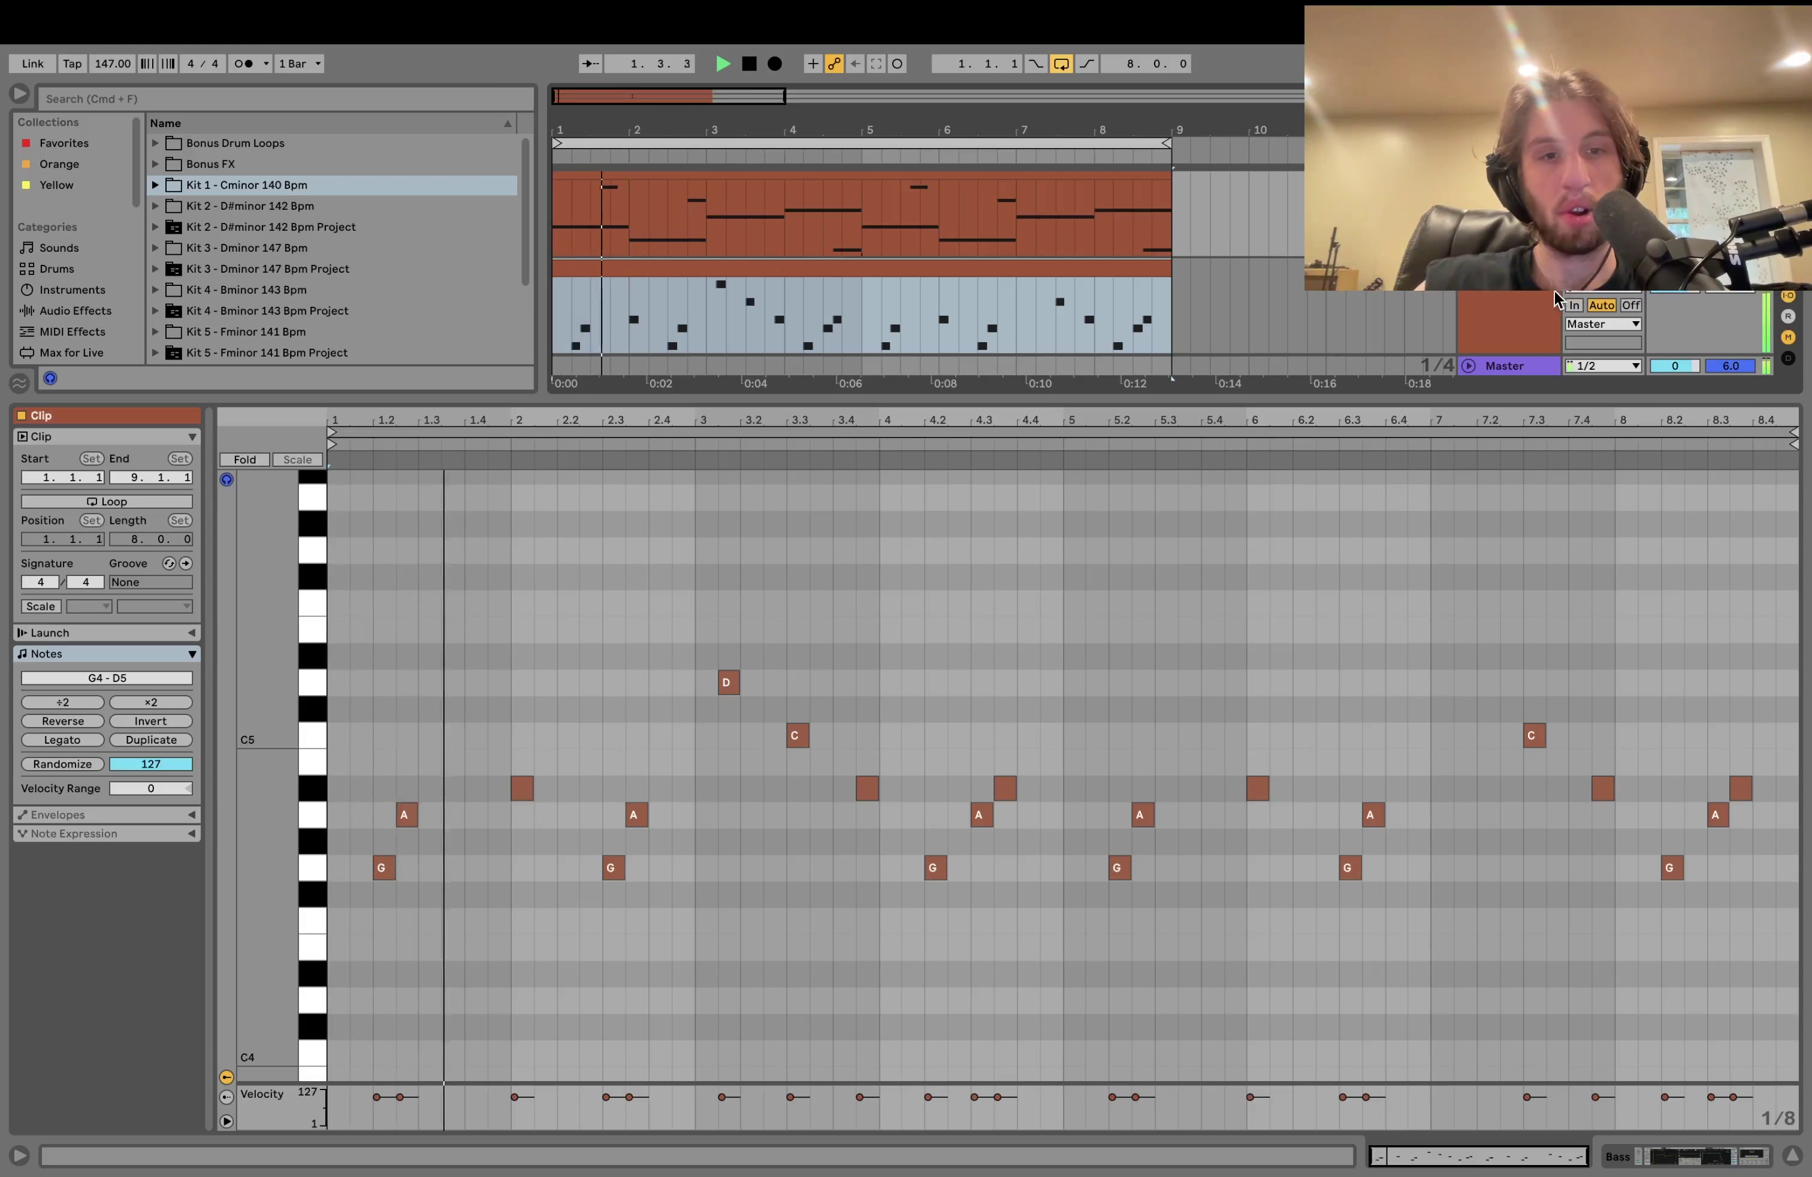
left_click(1516, 306)
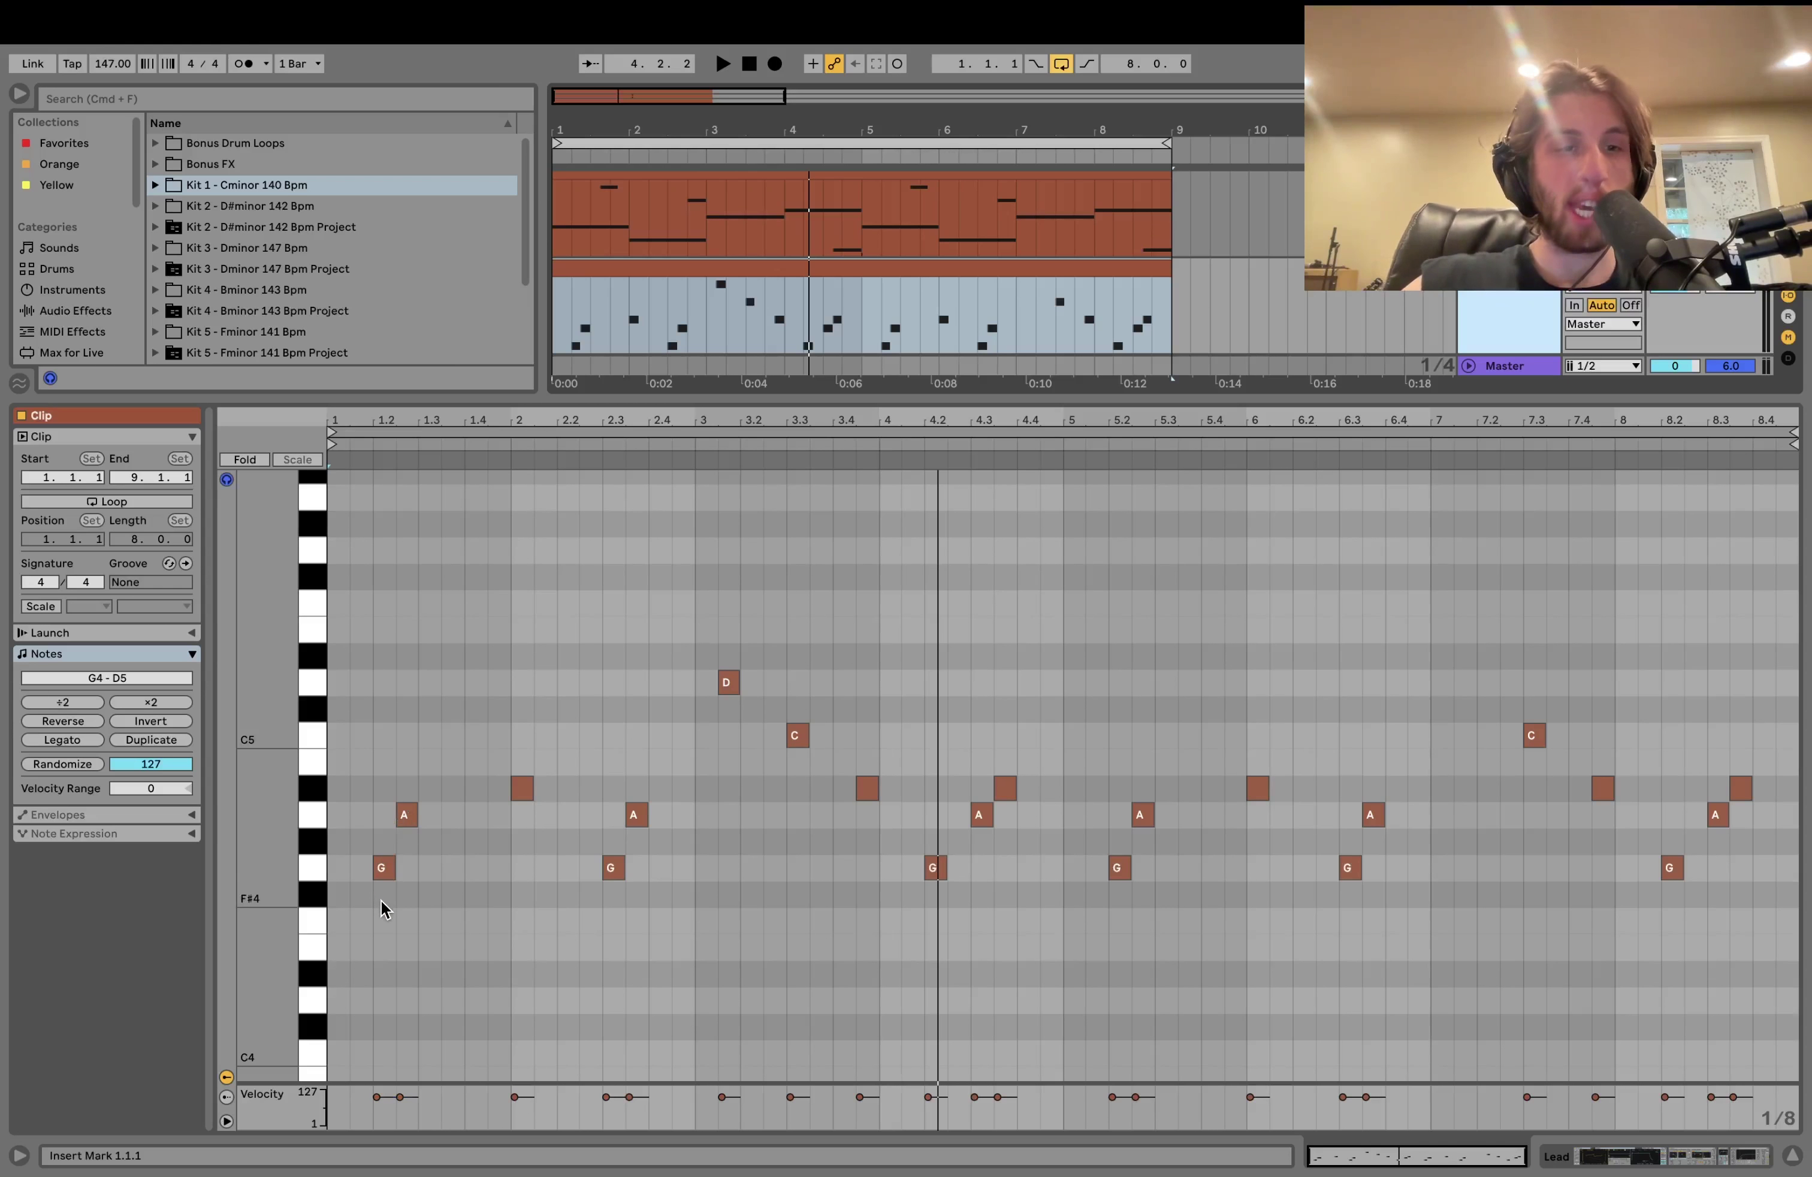
key("space")
Step: Audition the Lead clip's first A4 and A#4 notes and compare the melody with the Bass clip during playback
left_click(405, 815)
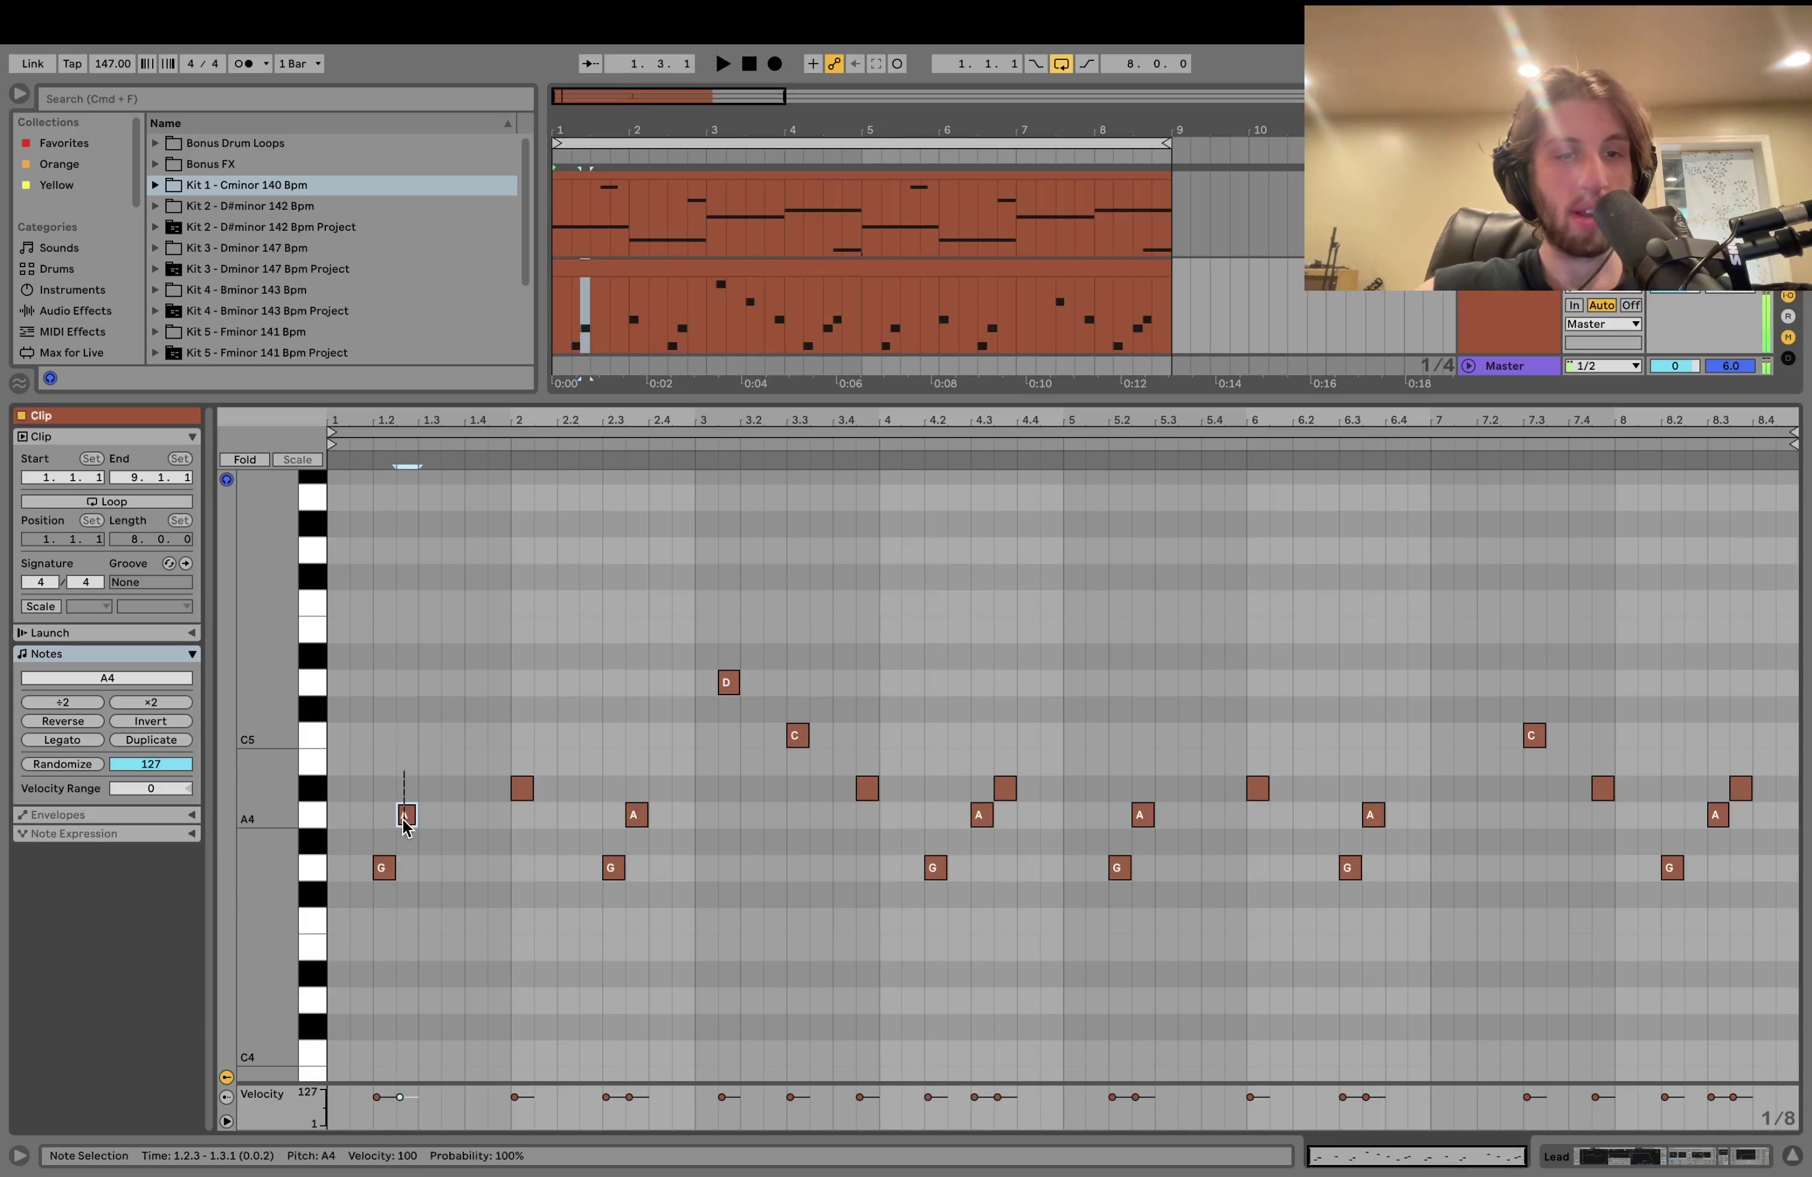
left_click_drag(405, 822, 539, 822)
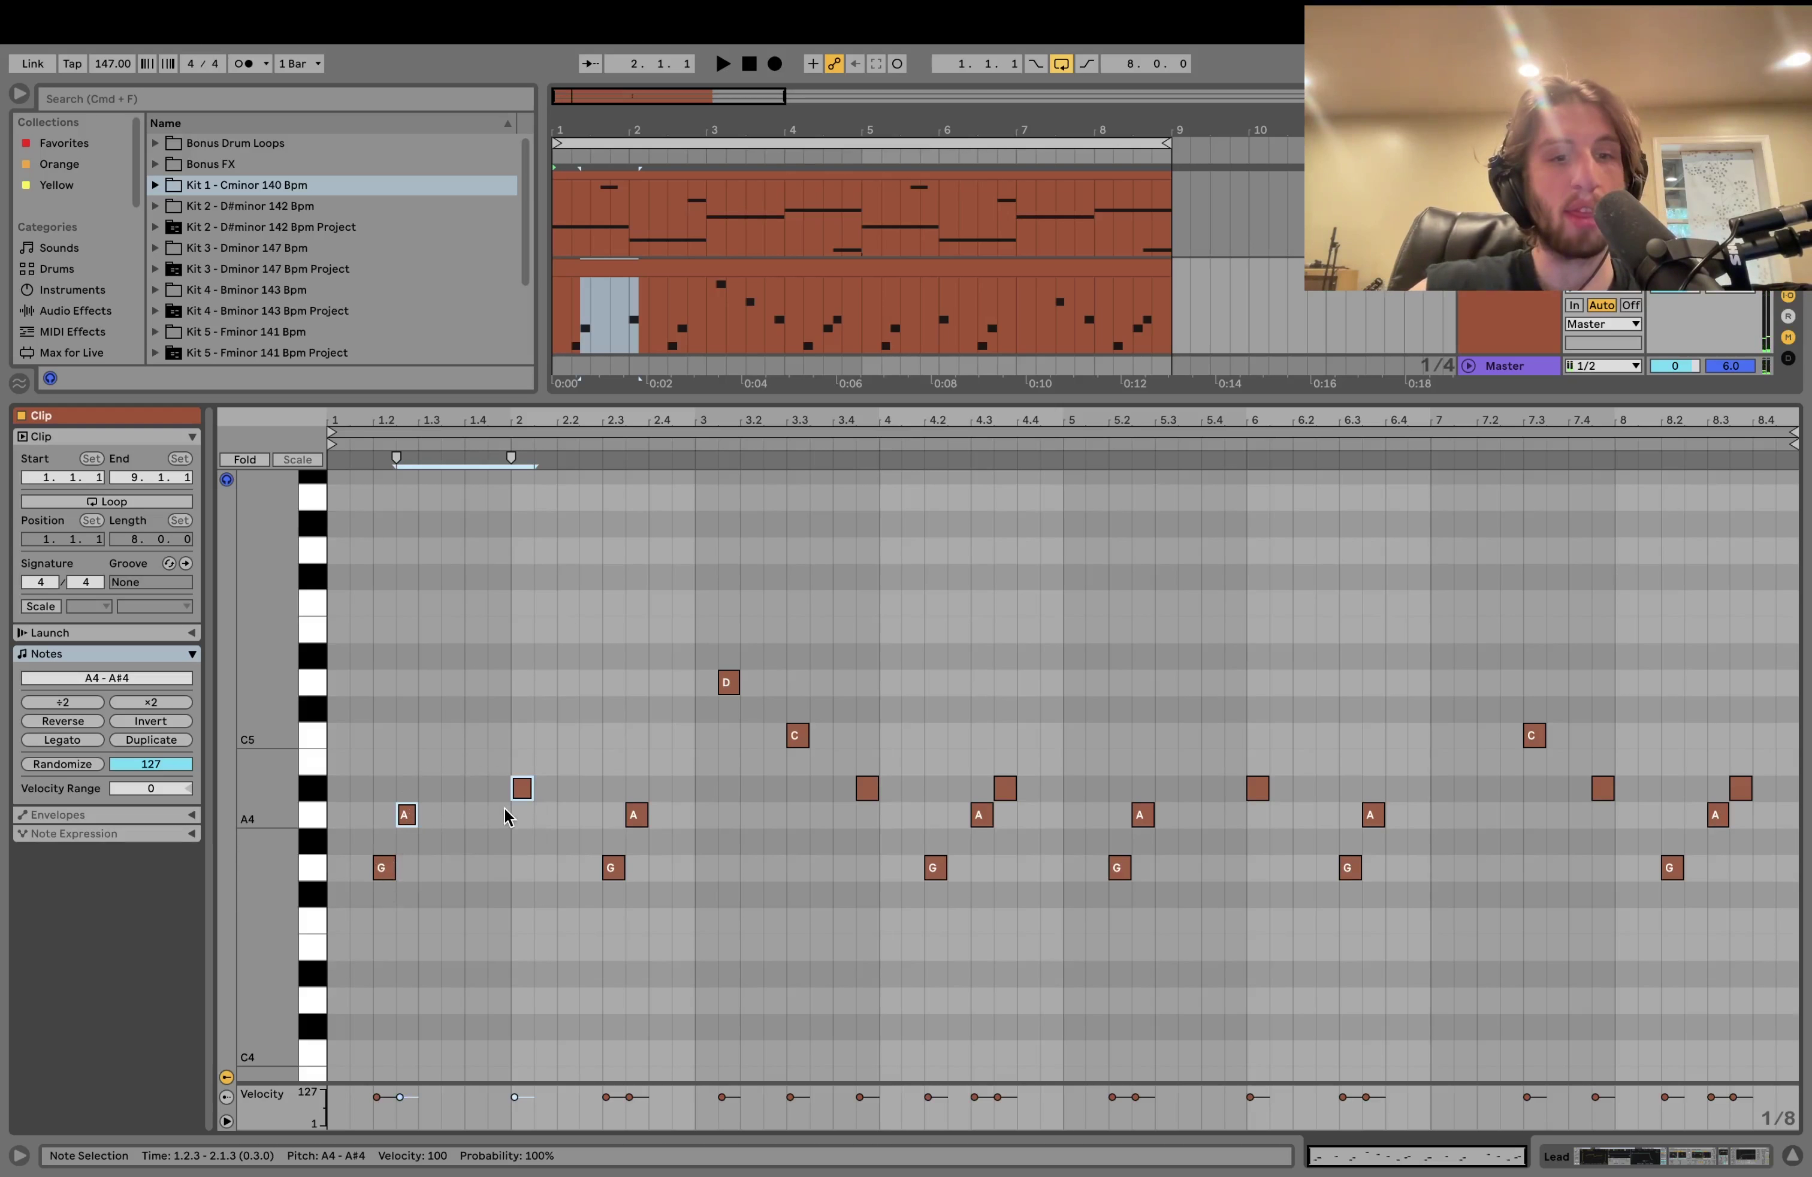
key("space")
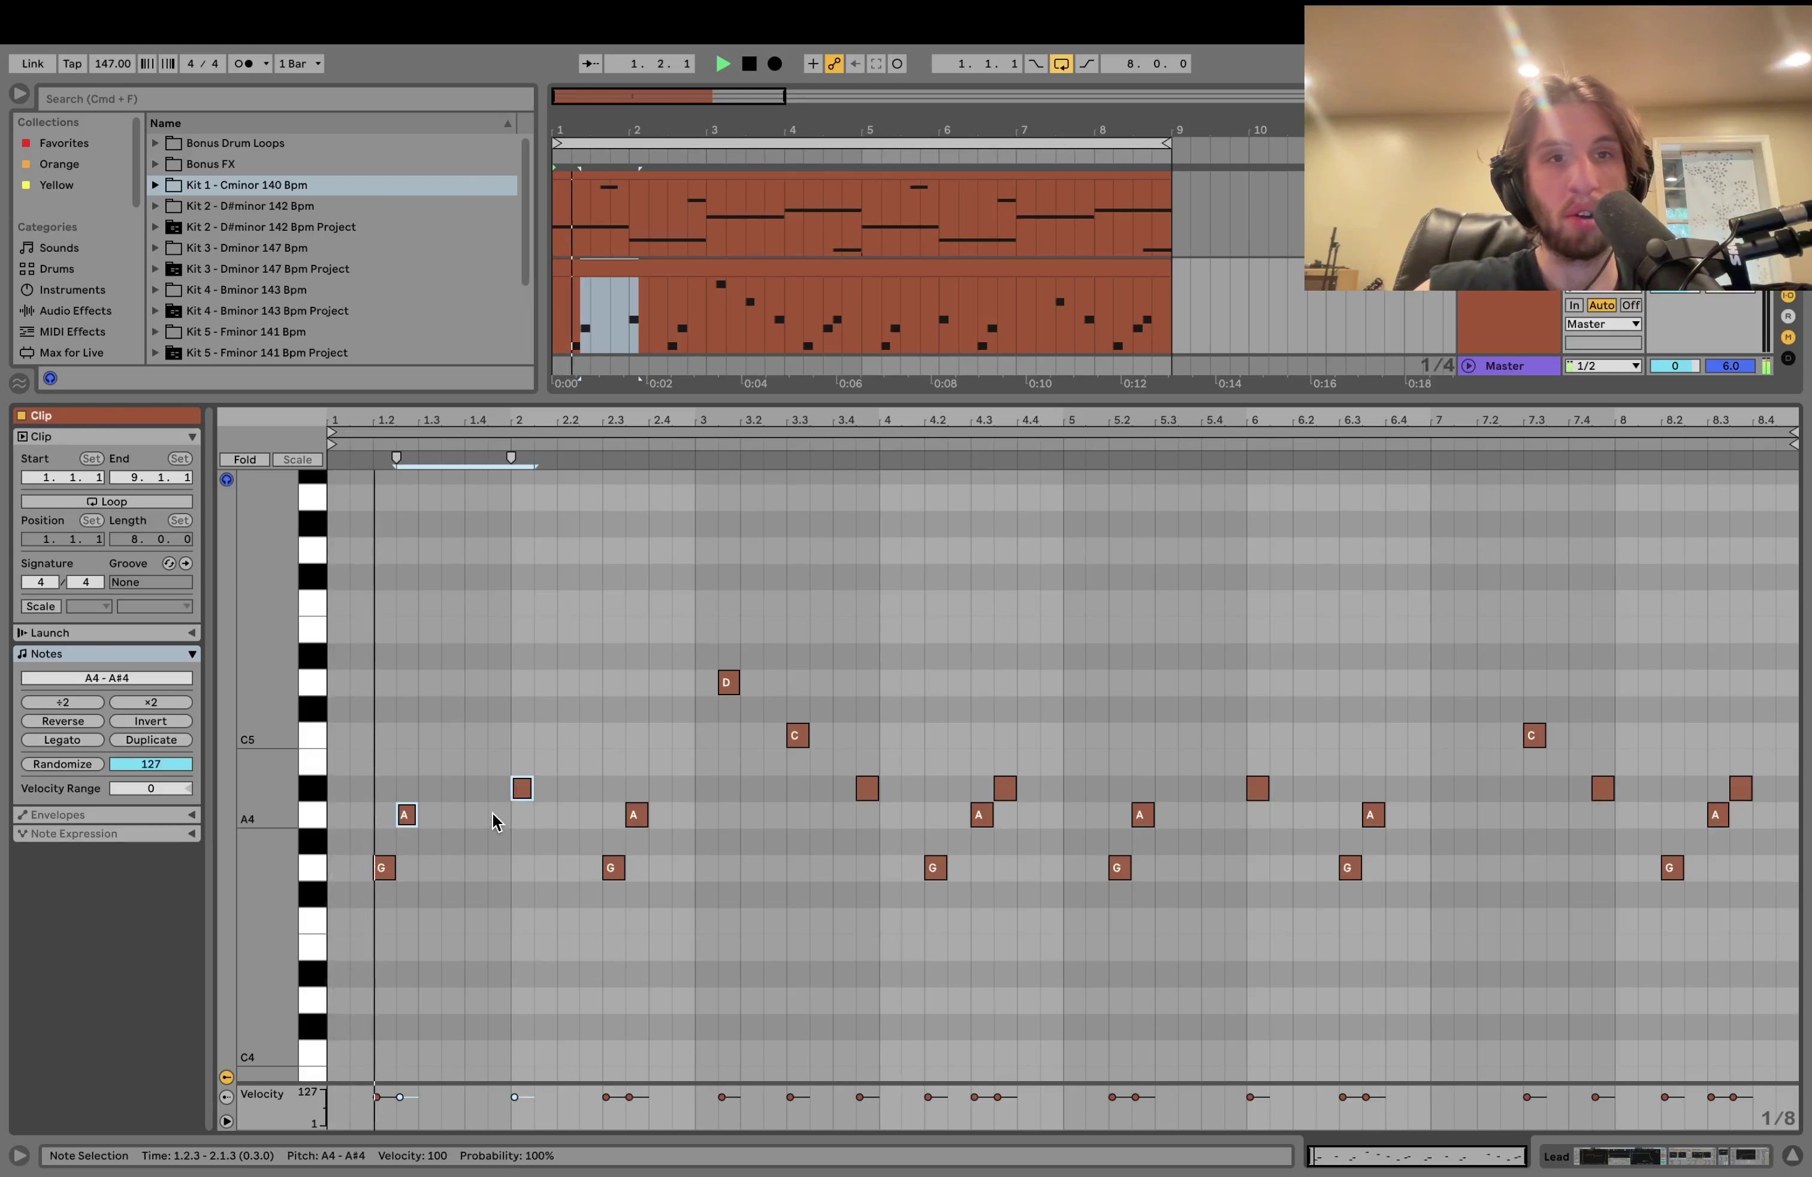
left_click(989, 178)
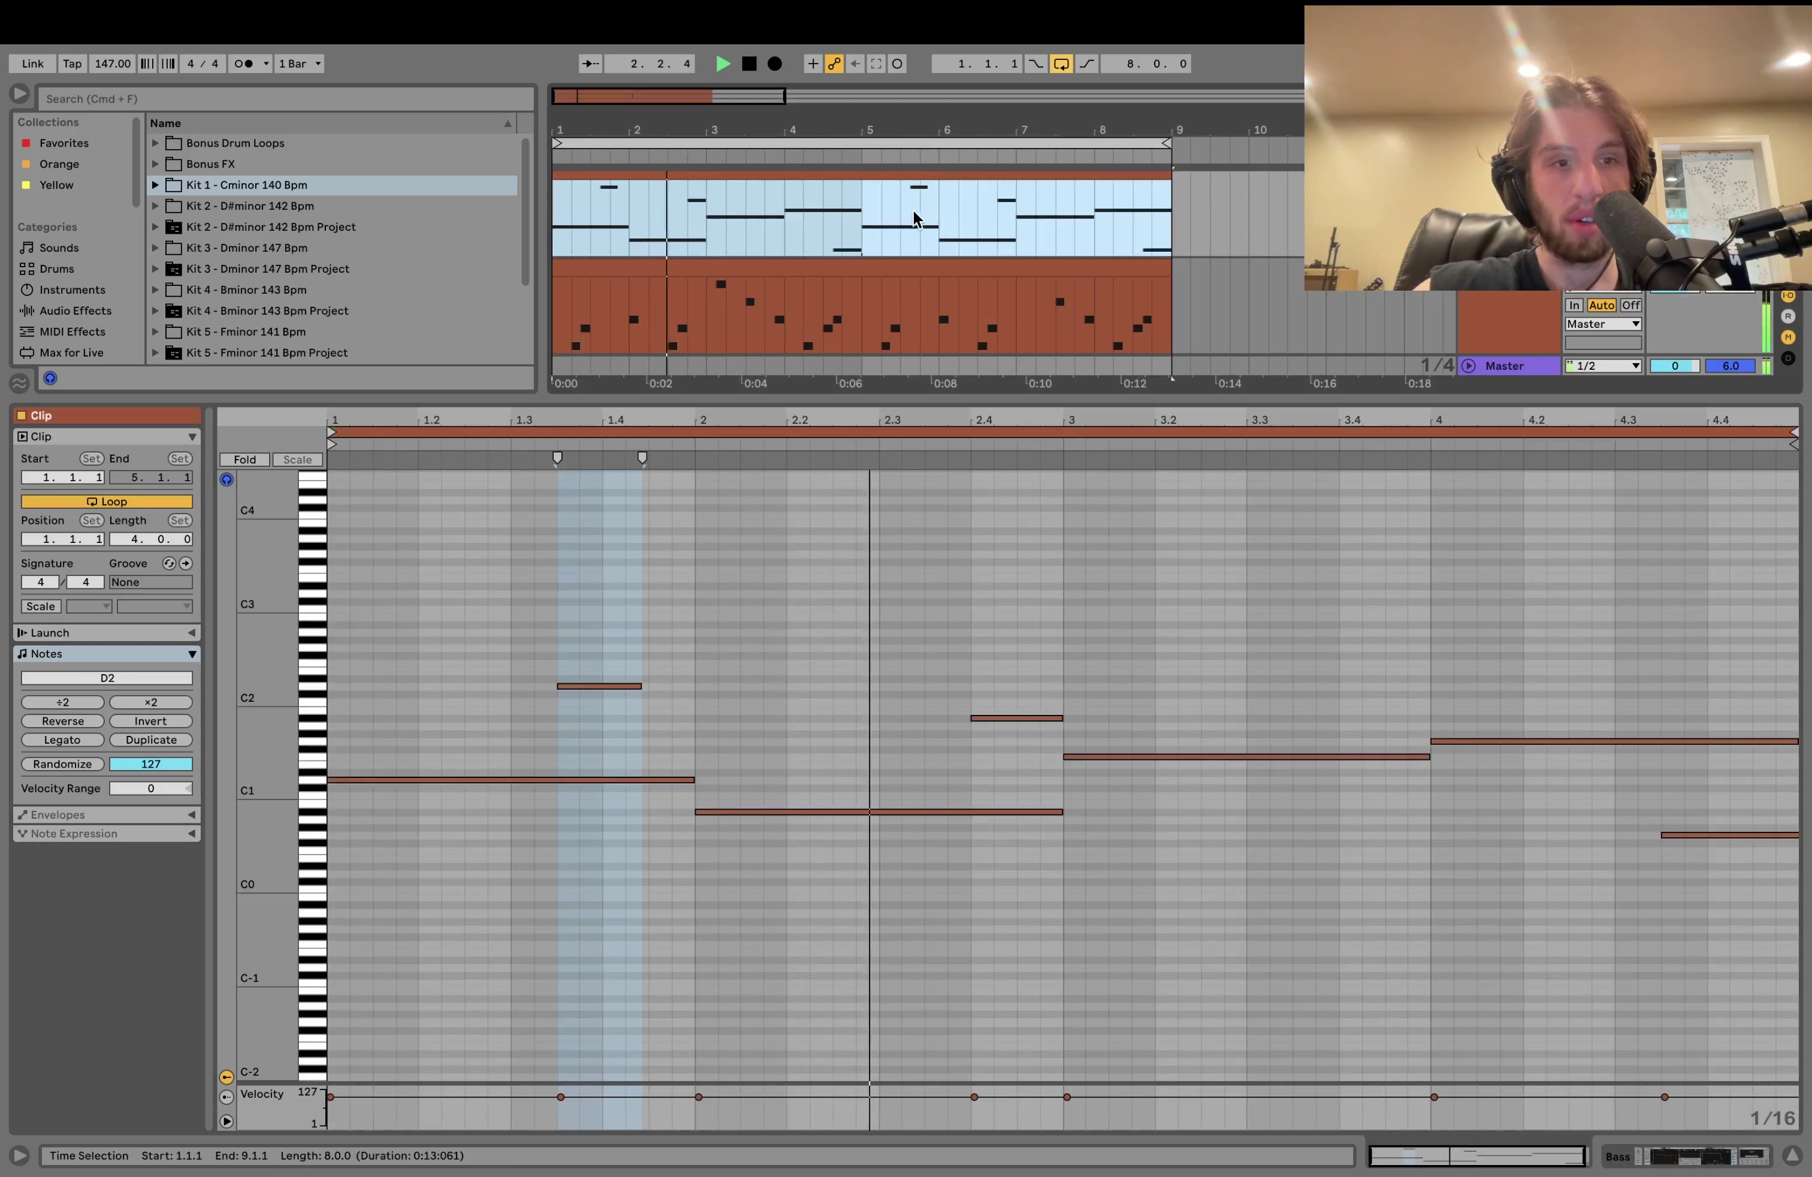
left_click(863, 268)
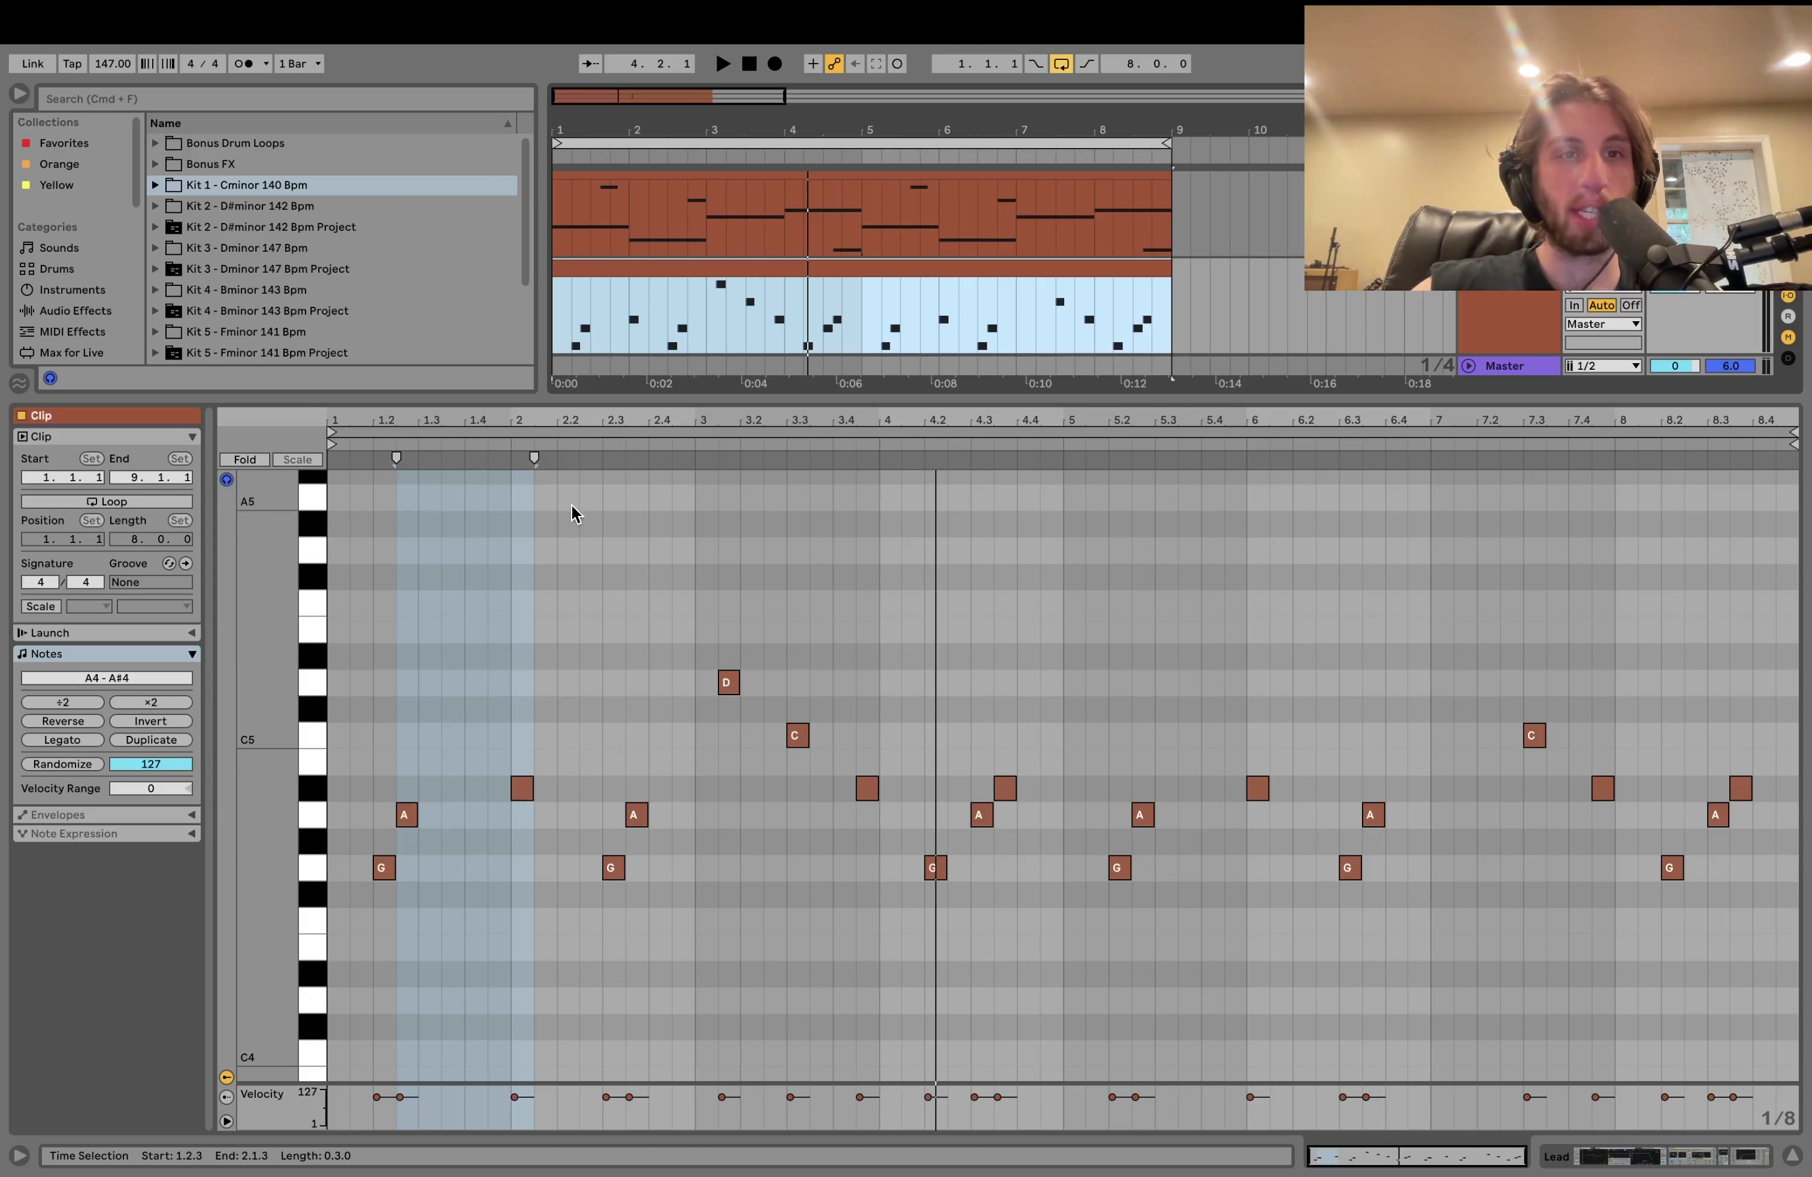
Step: Open the Bass clip, select its long A#0 note in bar 2 and play the arrangement up to that note
left_click(590, 175)
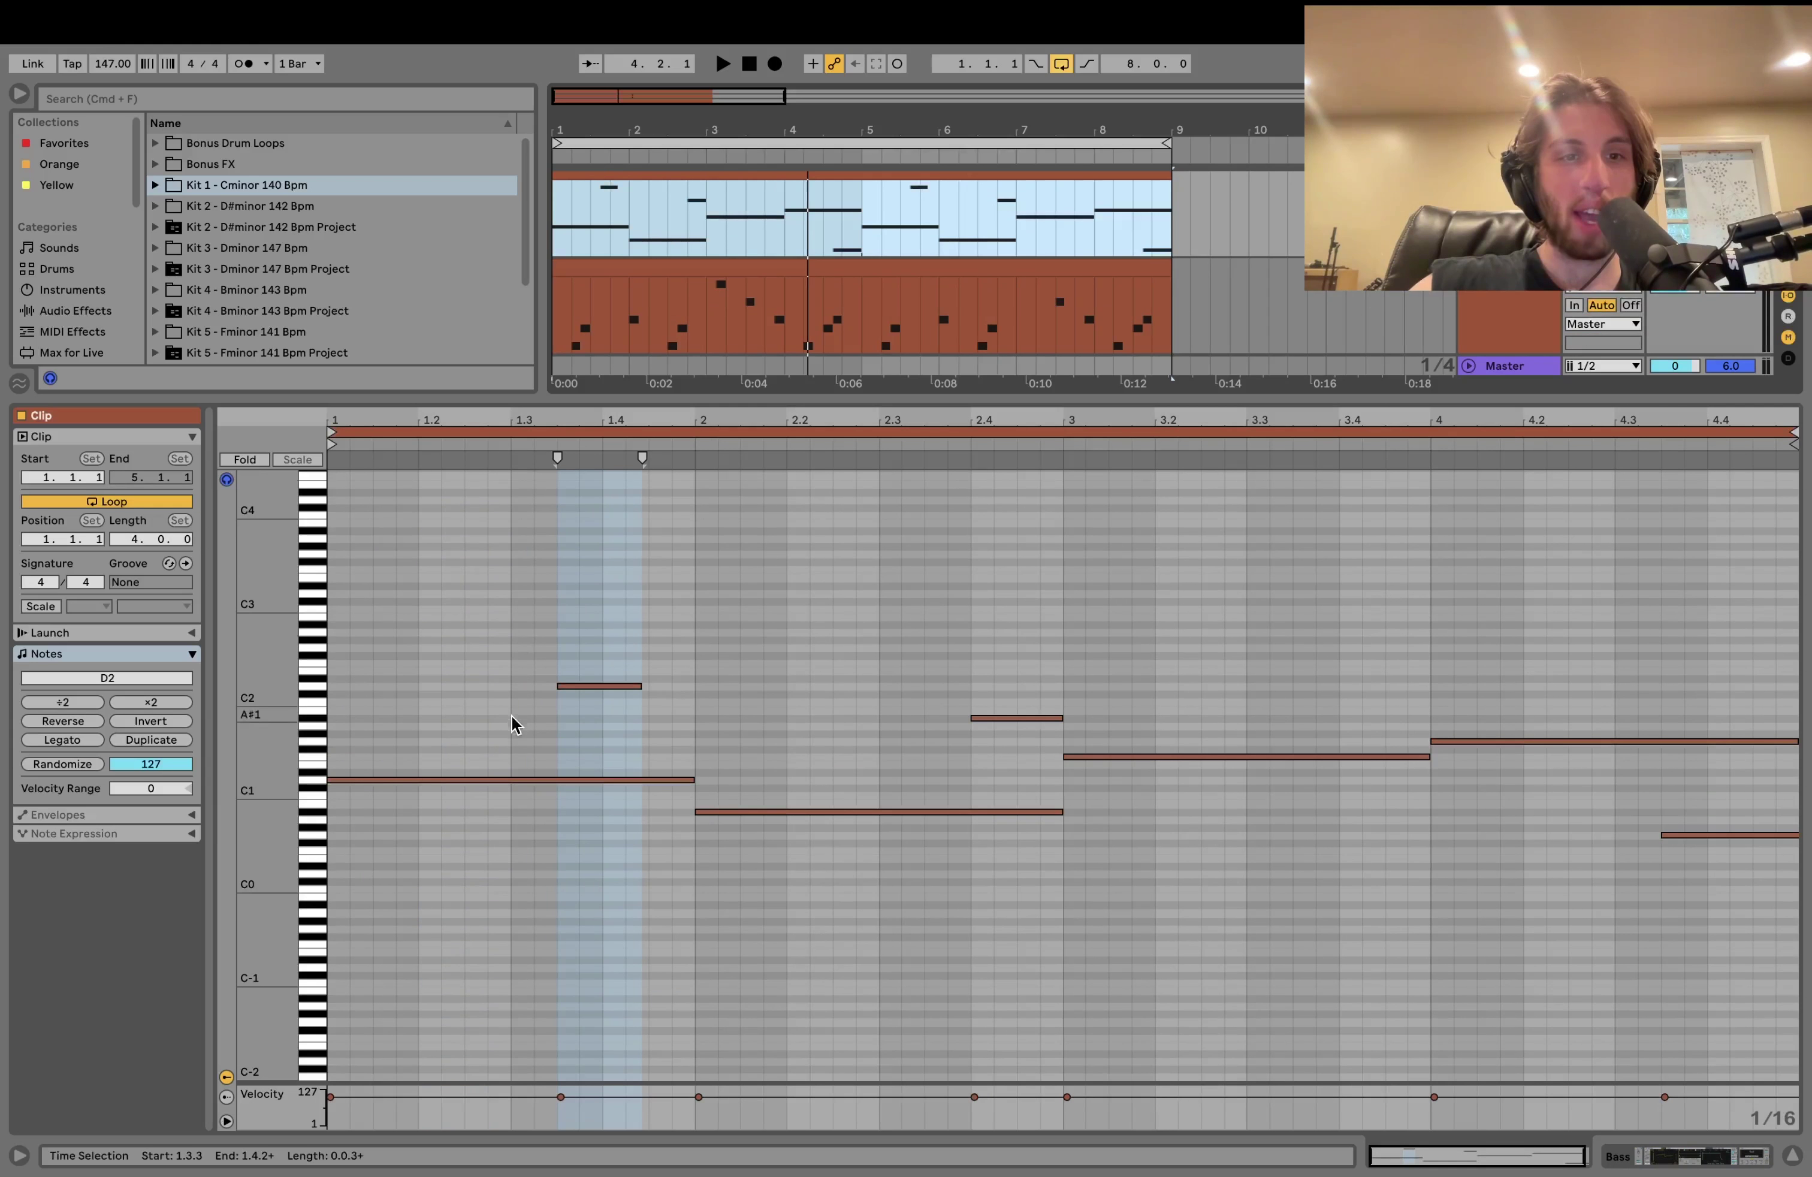
left_click(775, 811)
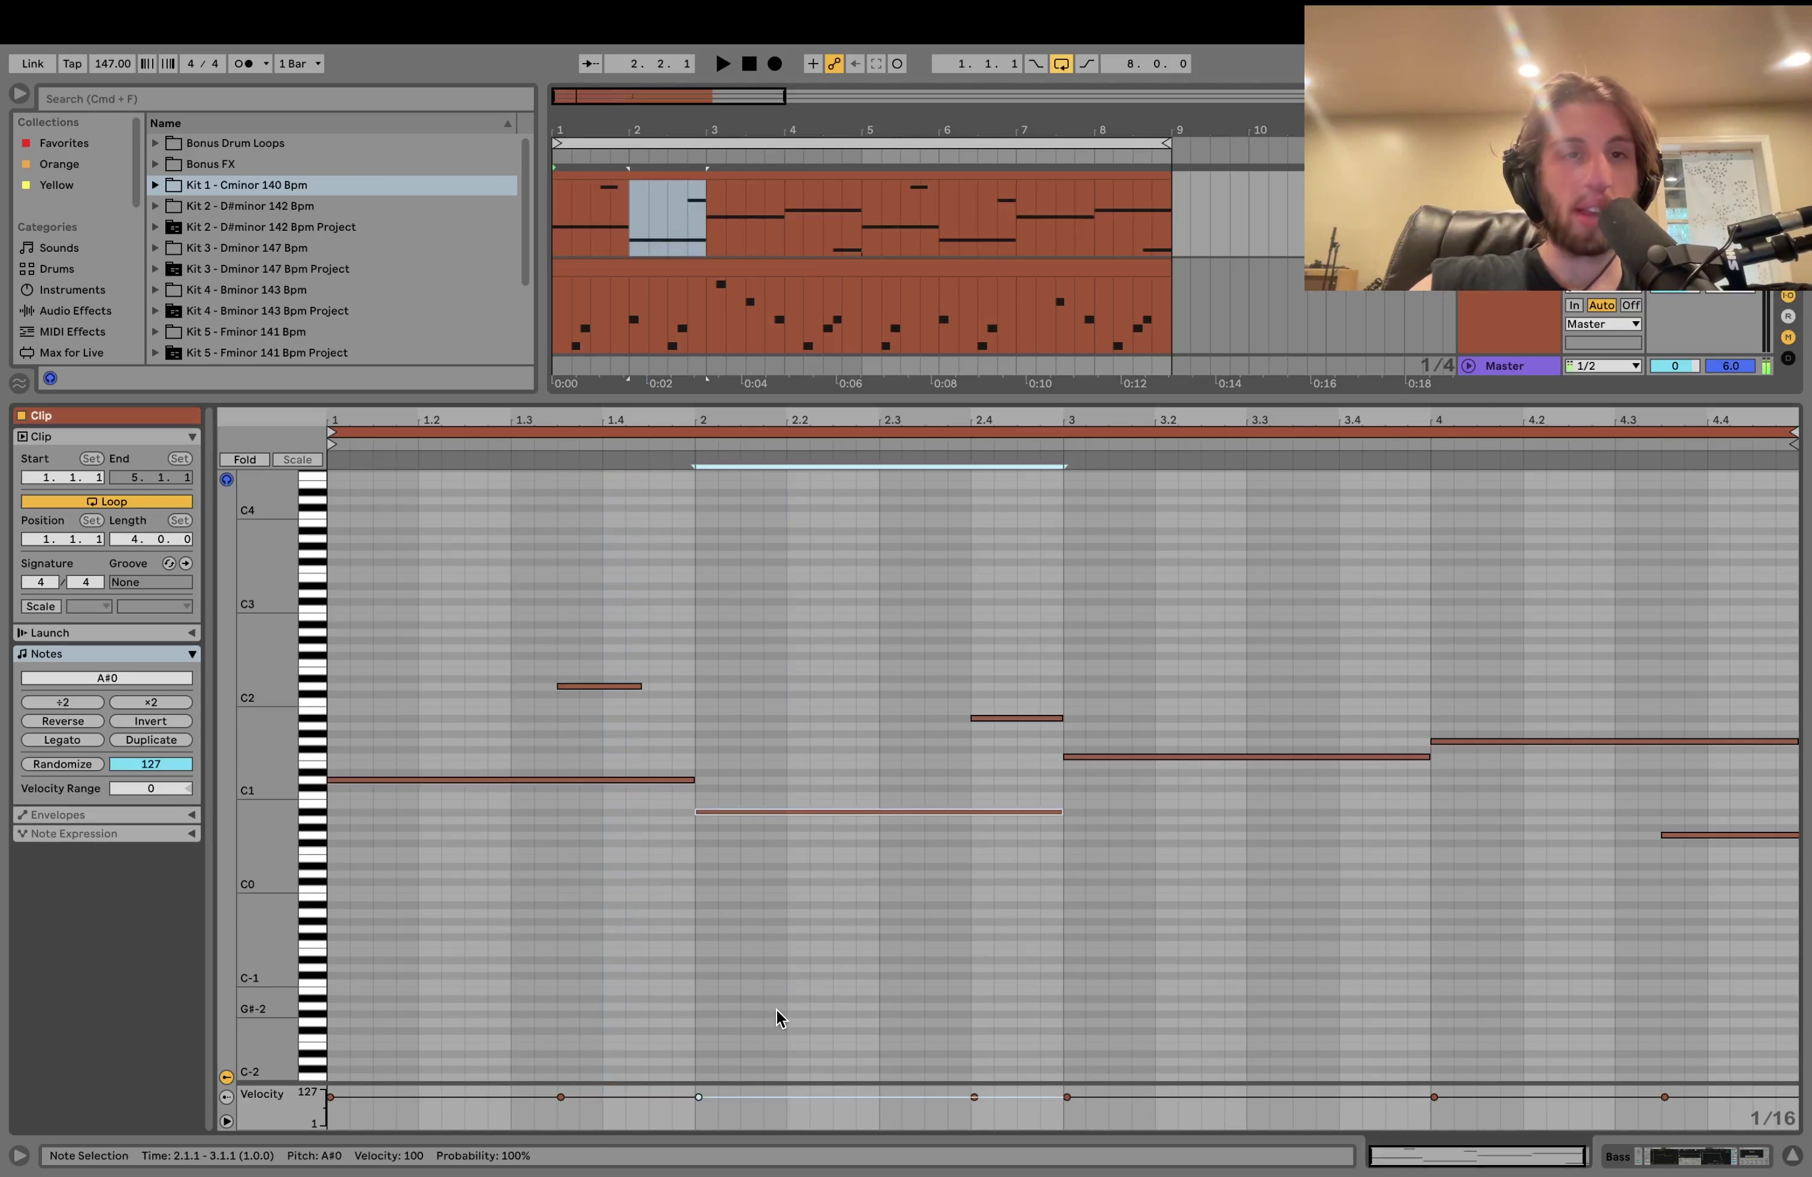
key("space")
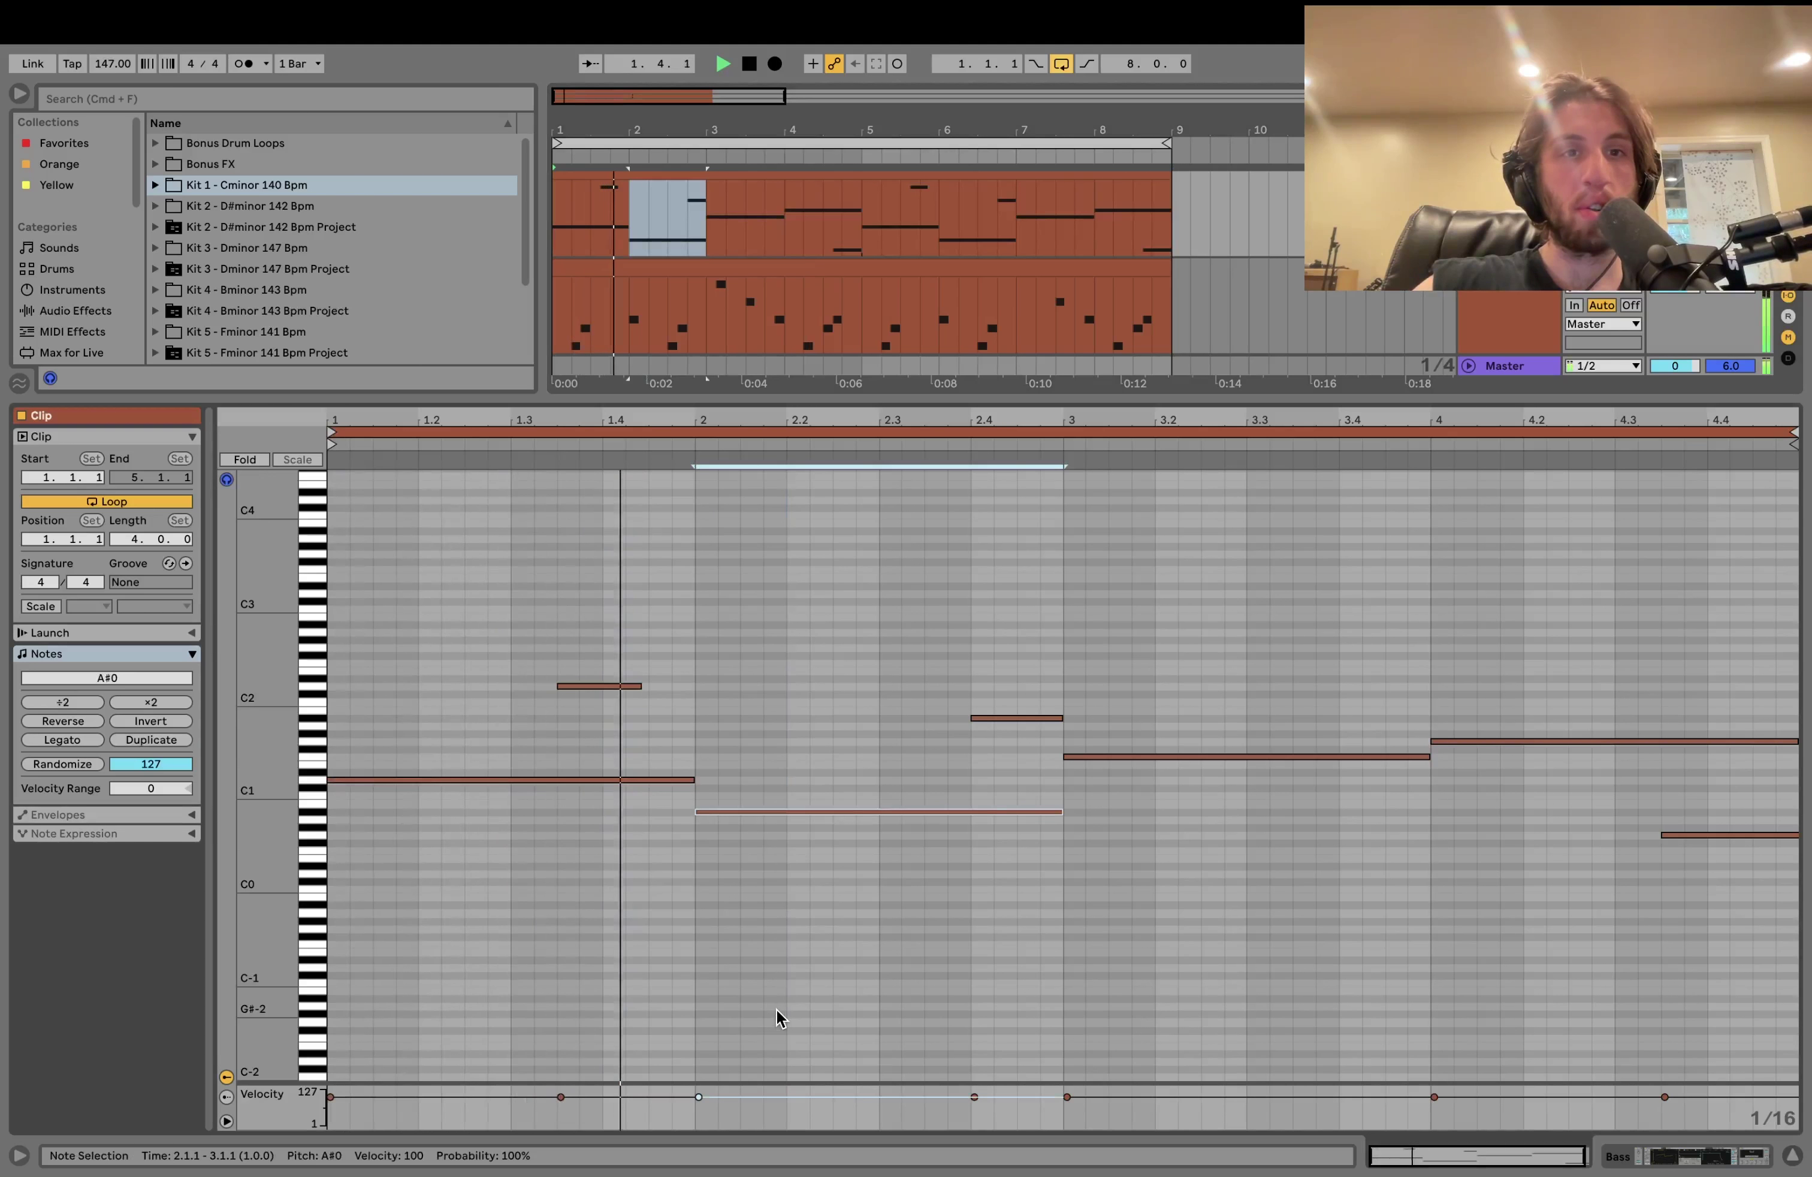
key("space")
left_click(671, 199)
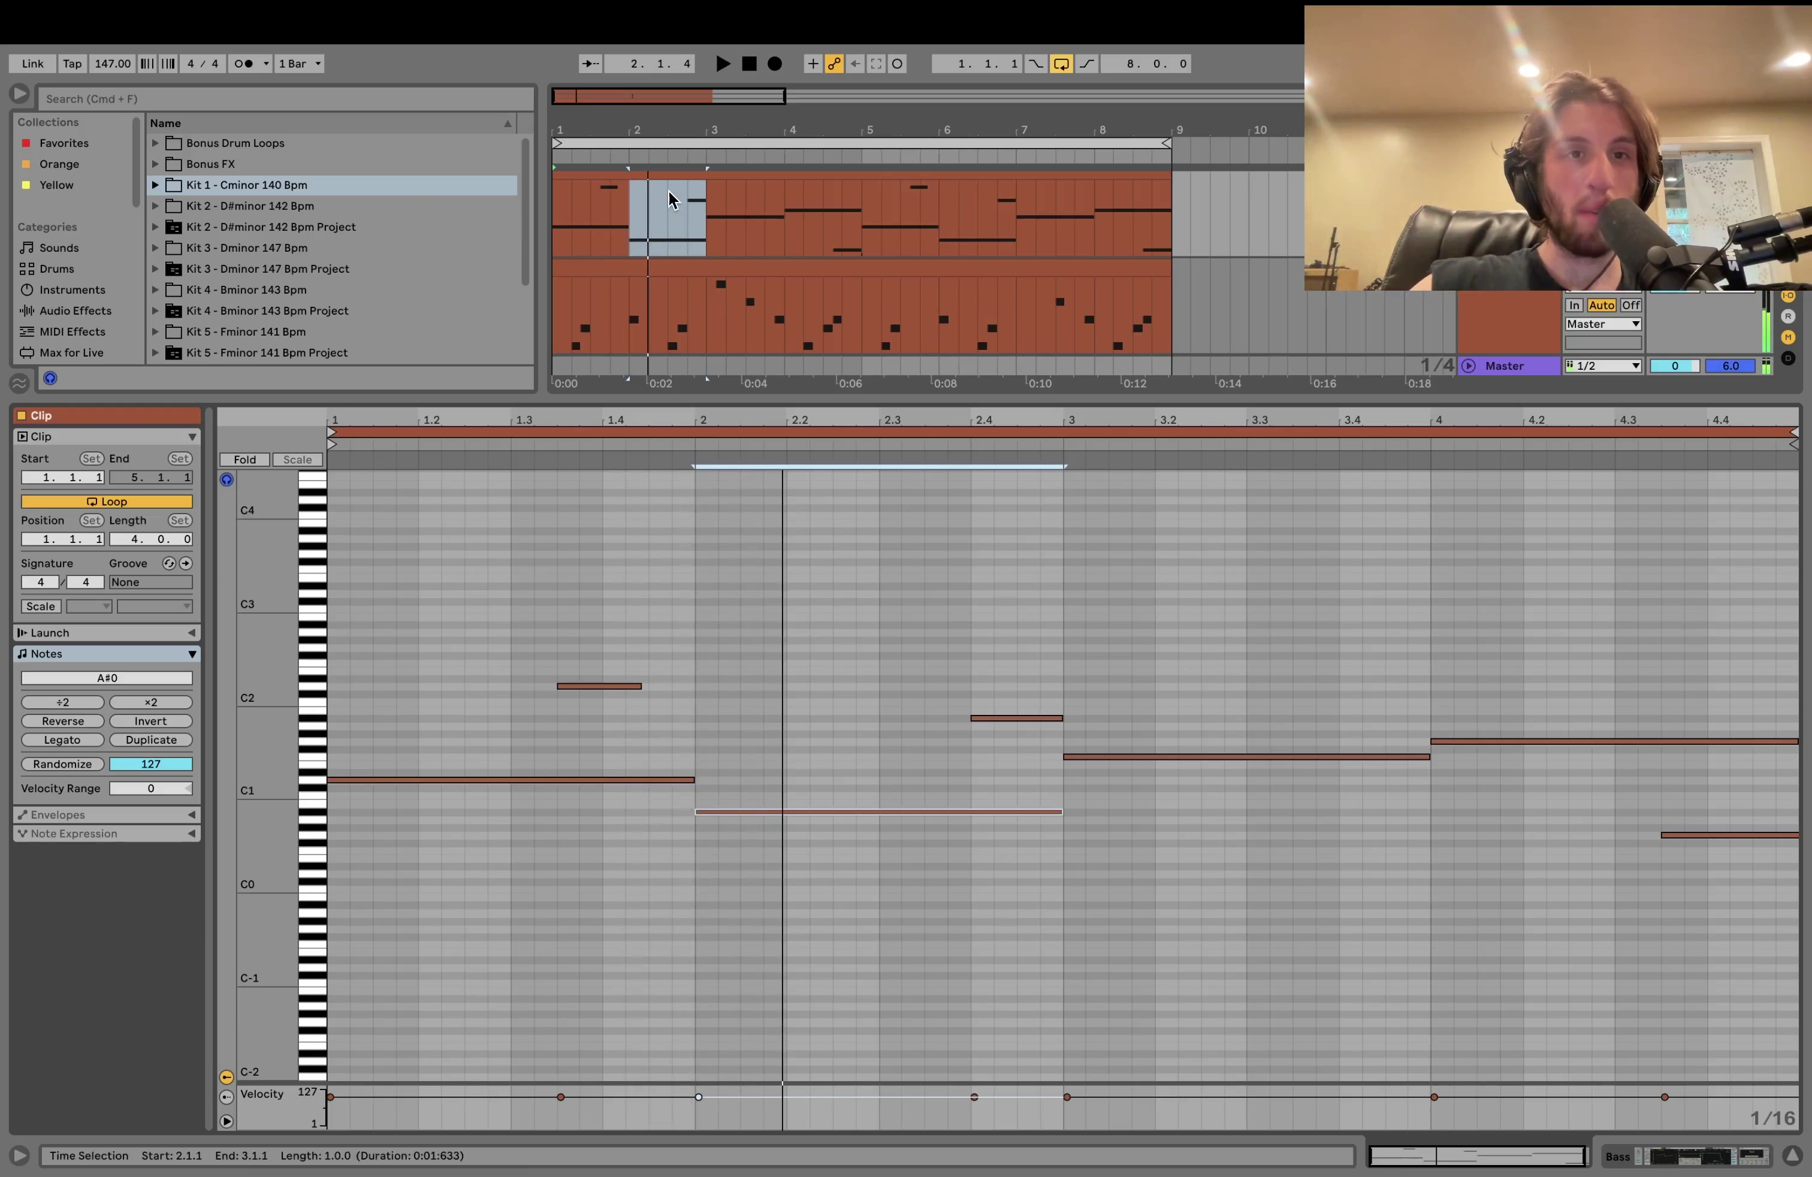
Step: Select the Lead clip's A#4 note at the start of bar 2 and play the arrangement from 2.1.1
left_click(662, 296)
left_click(522, 788)
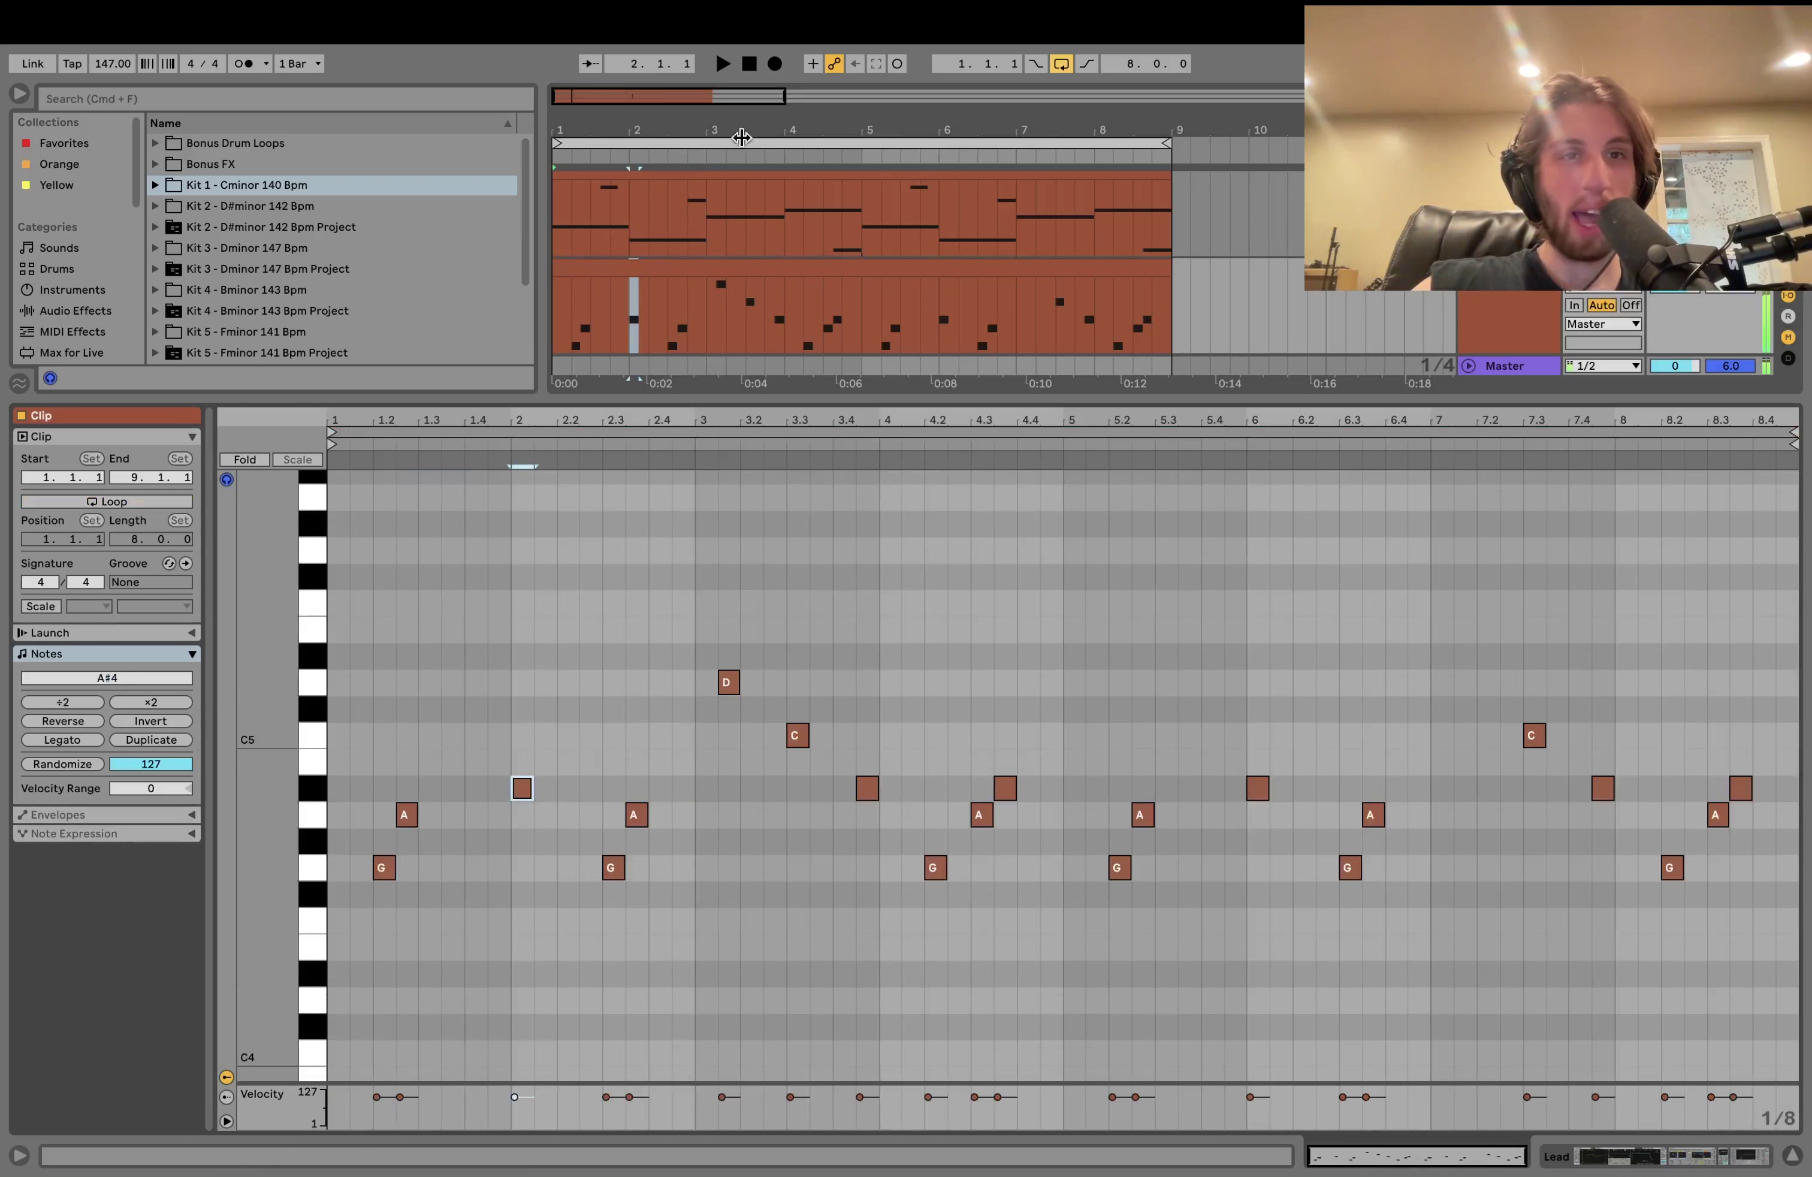
left_click(642, 219)
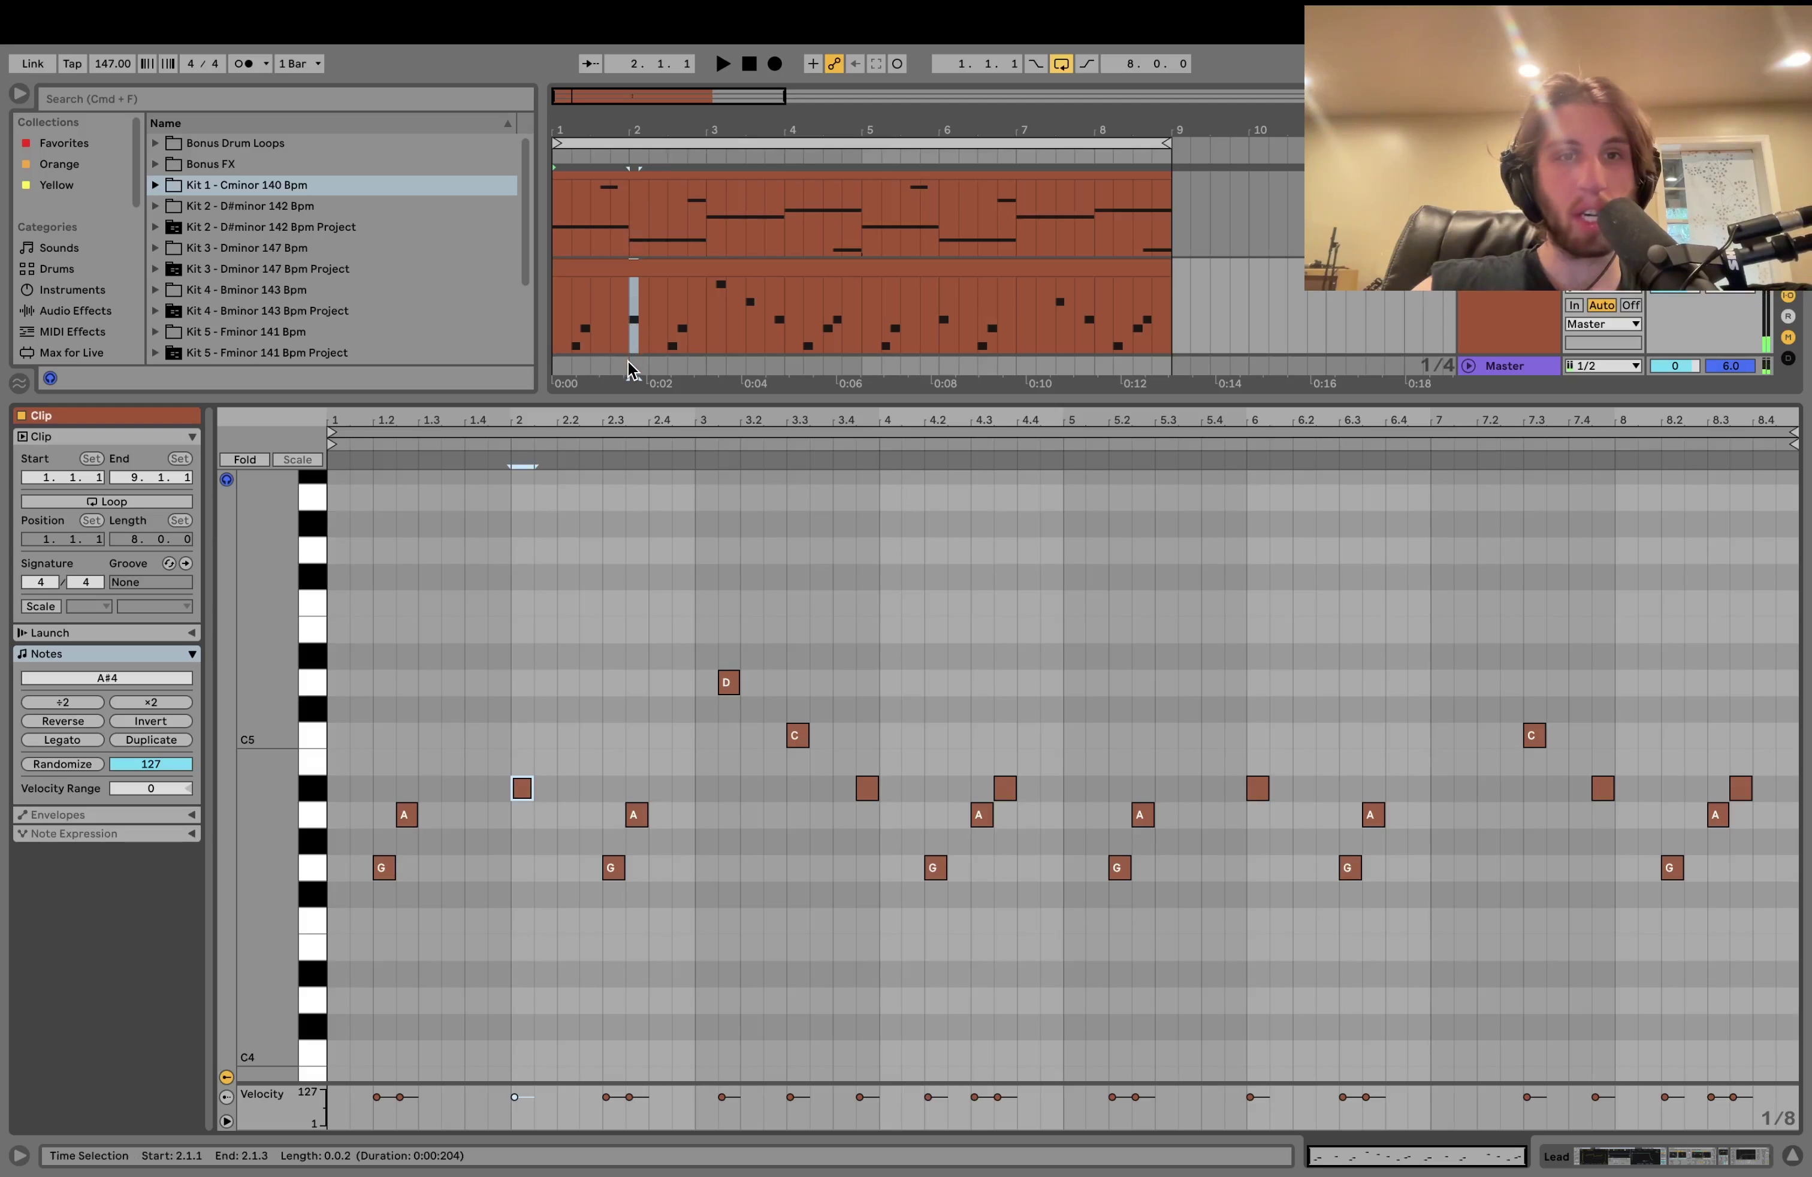
left_click(625, 330)
key("space")
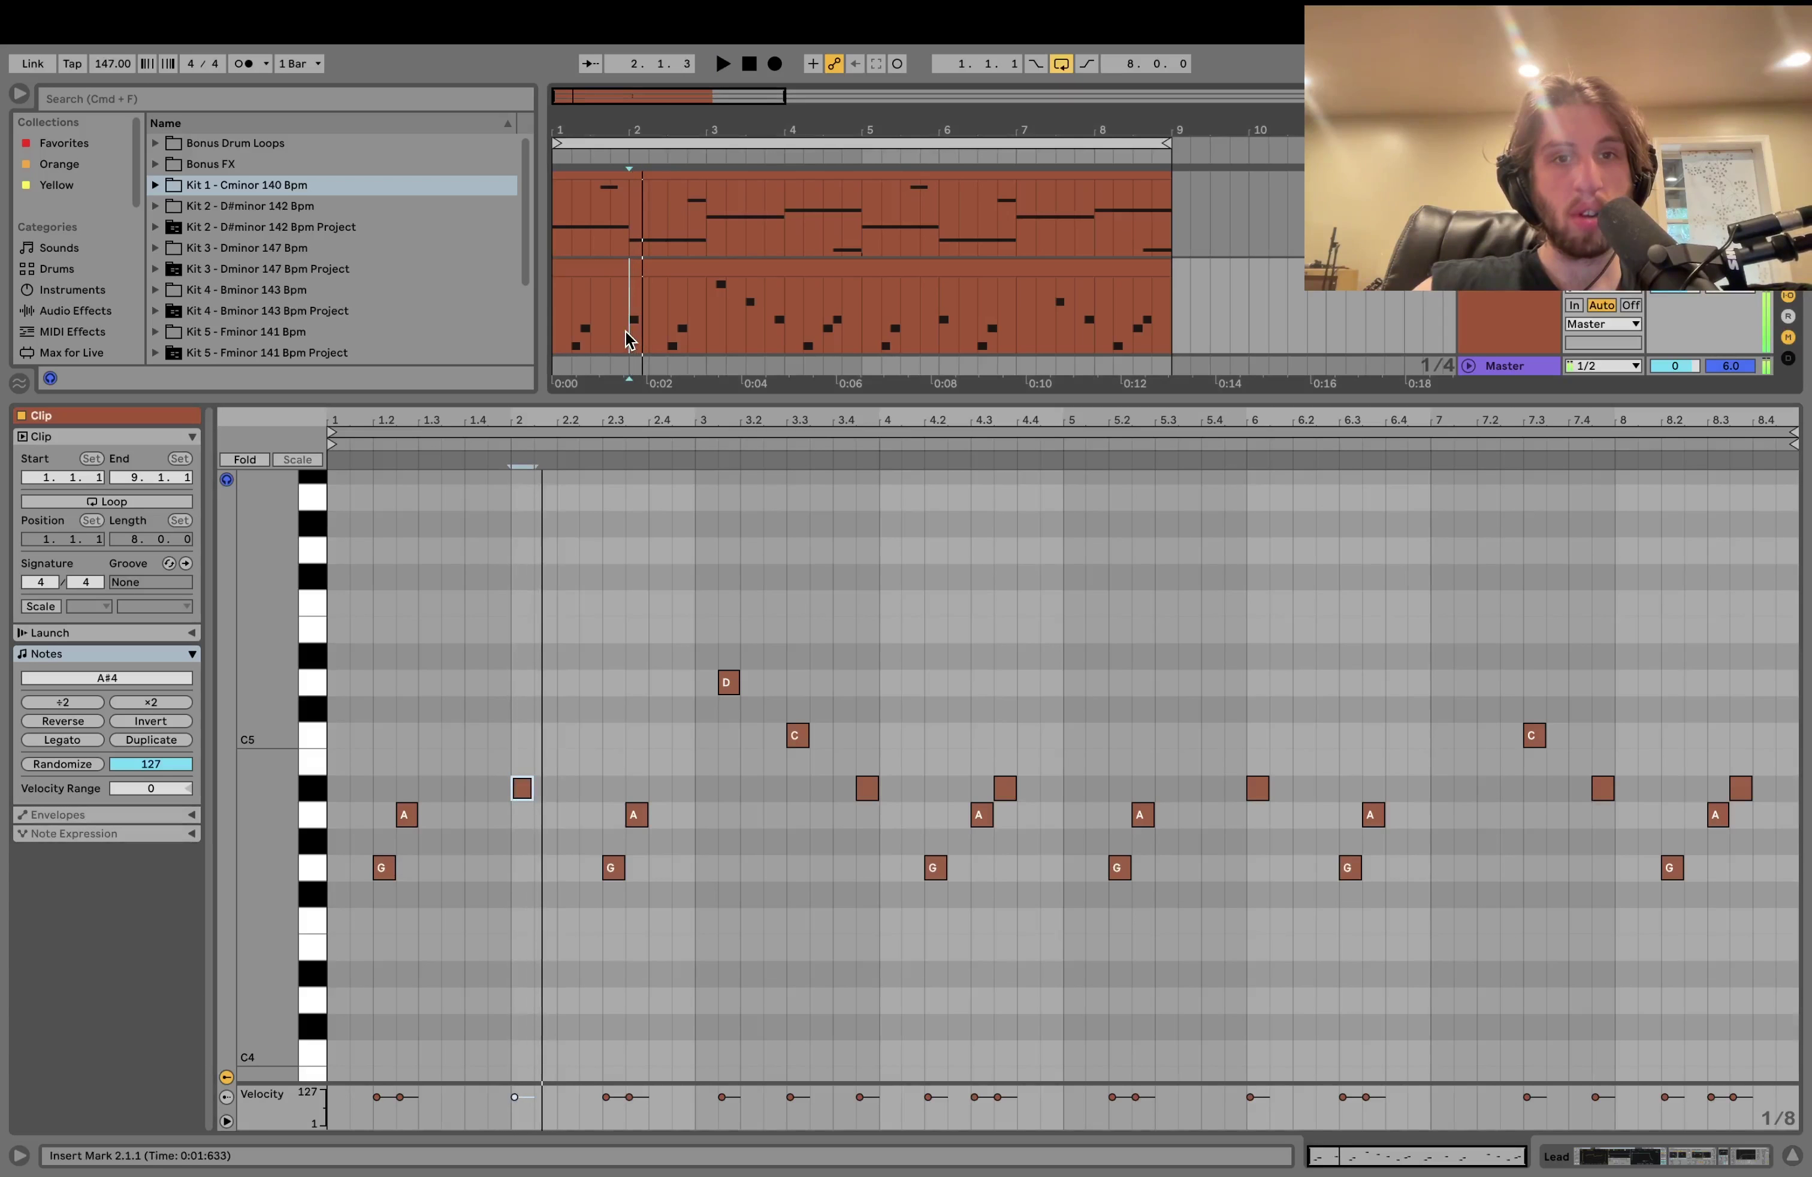
Step: Play the Lead clip, select its D5 note in bar 3 and compare the melody with the Bass clip's notes
left_click(603, 267)
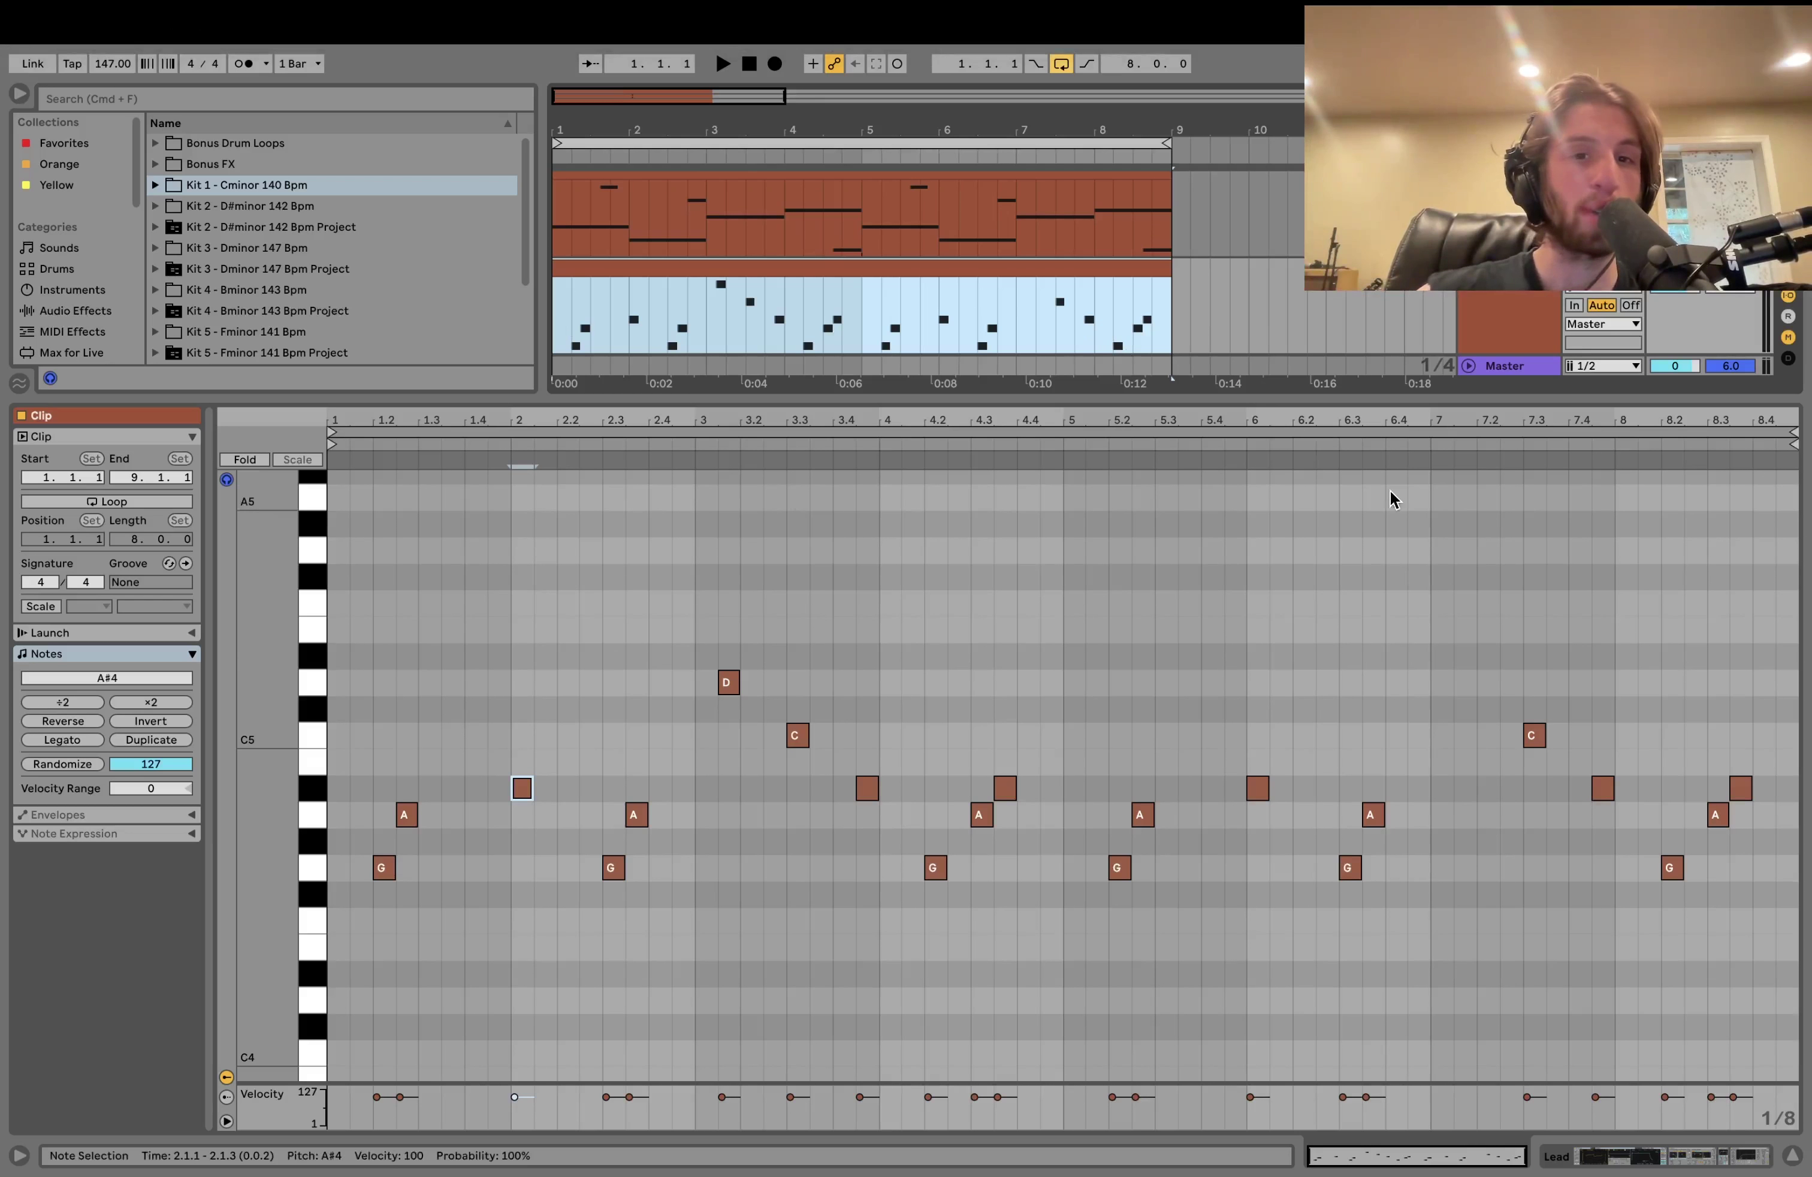
key("space")
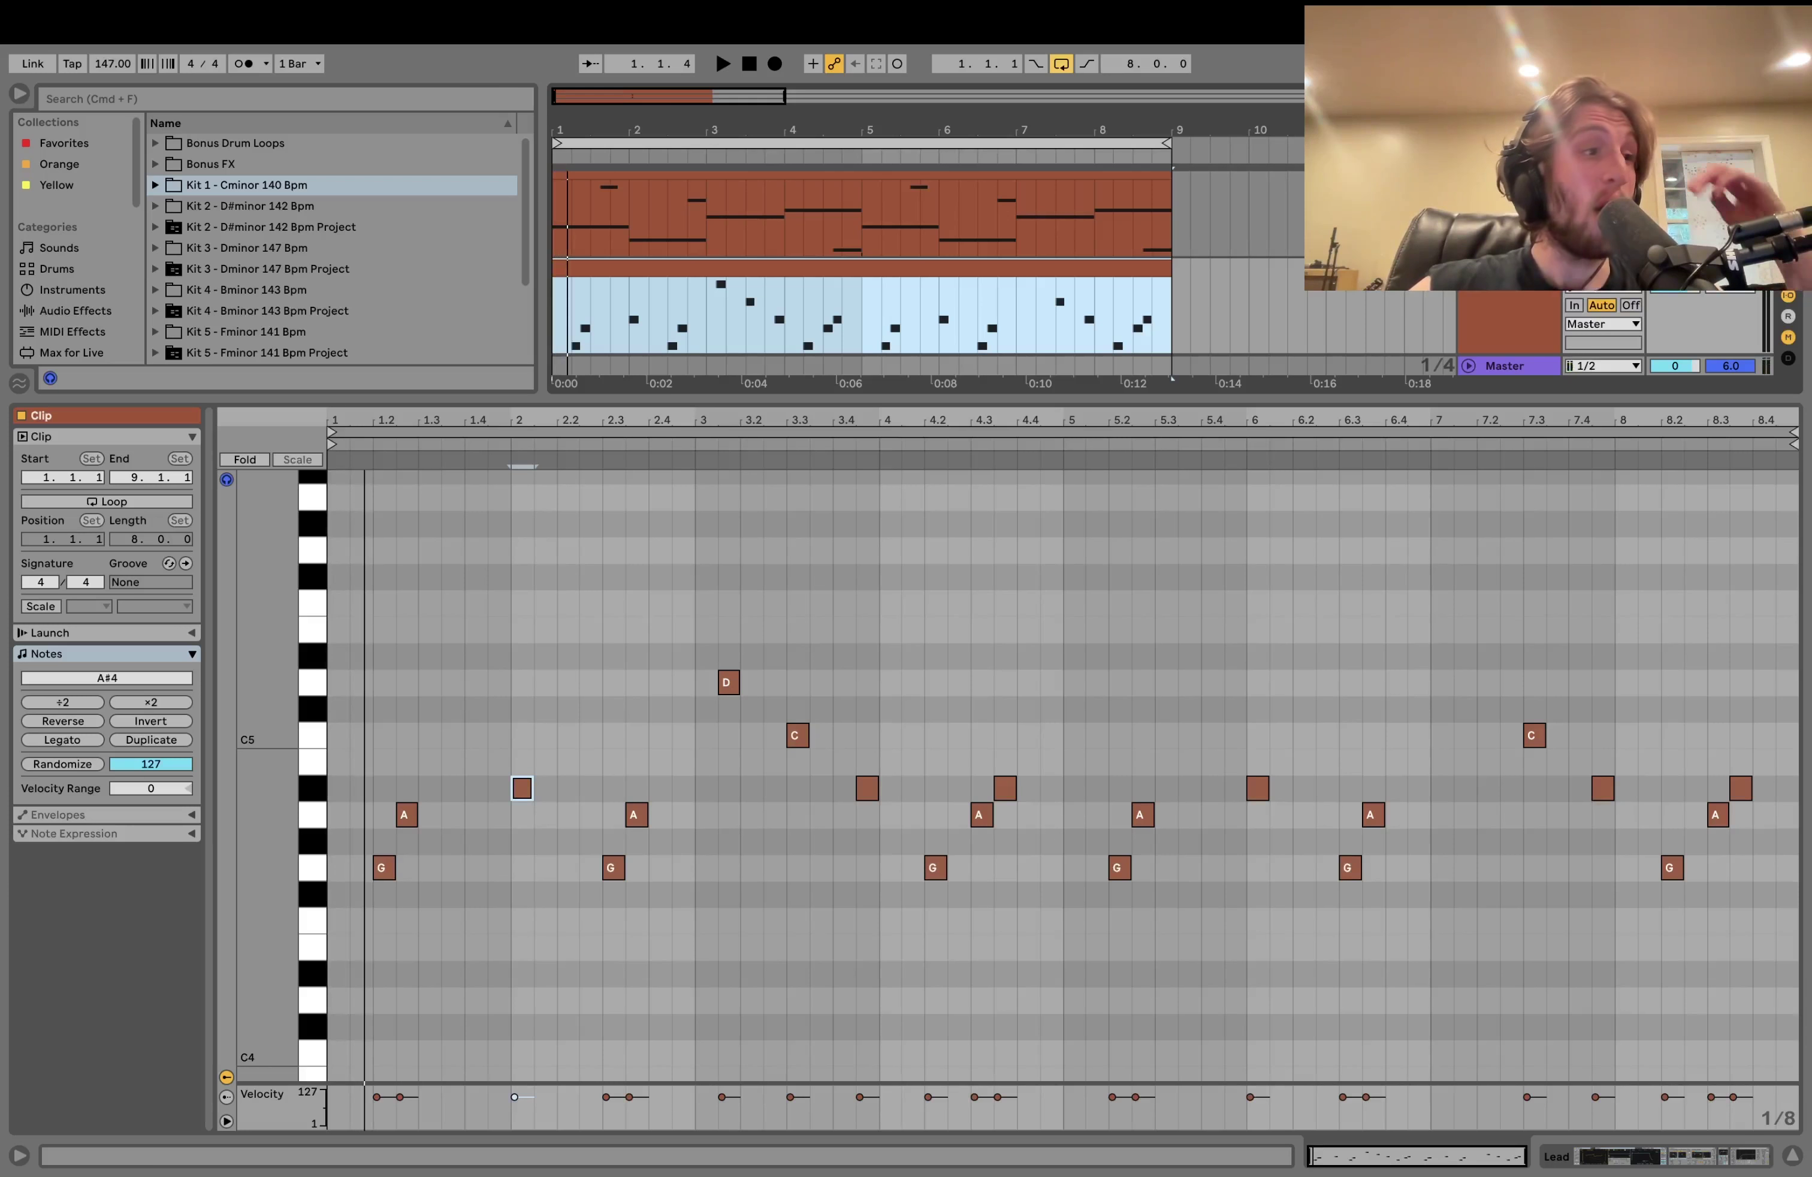
left_click(726, 686)
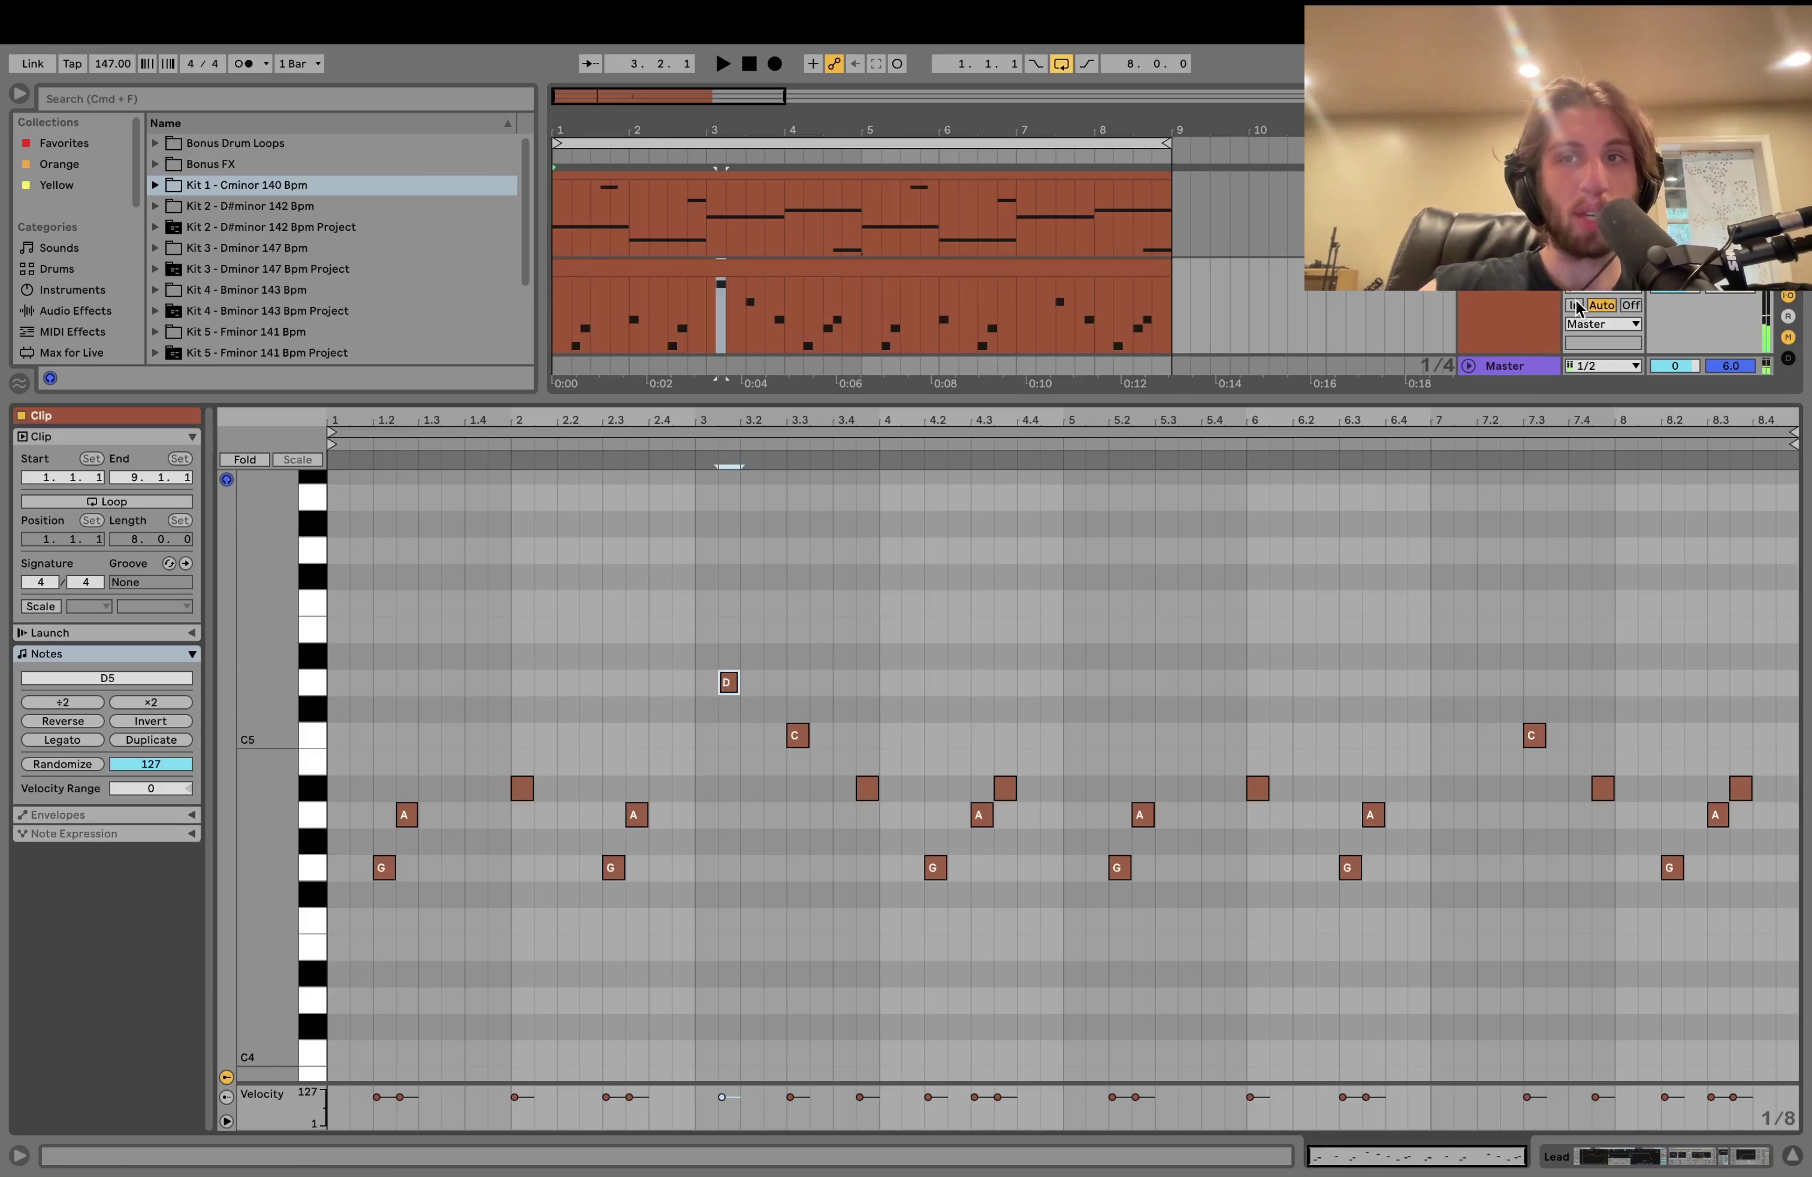
left_click(774, 172)
key("space")
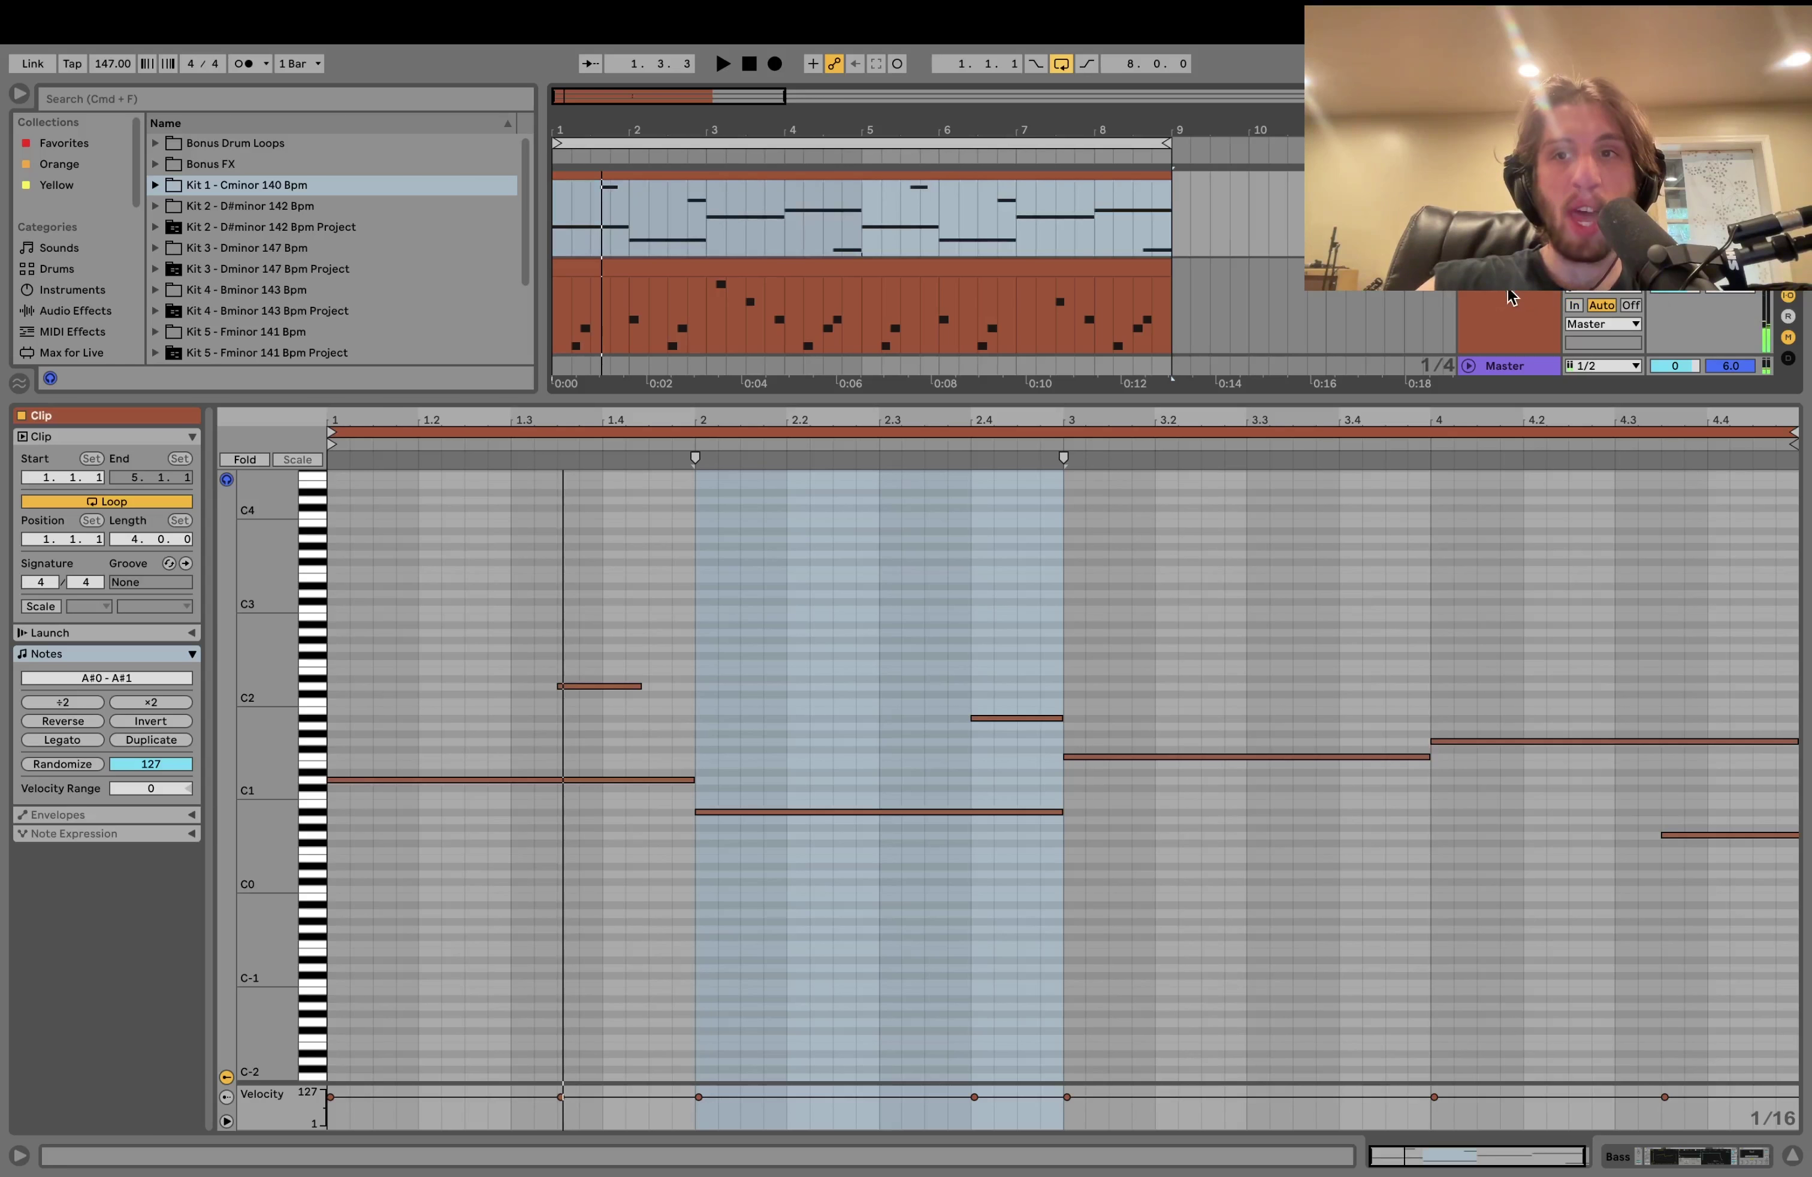
left_click(951, 310)
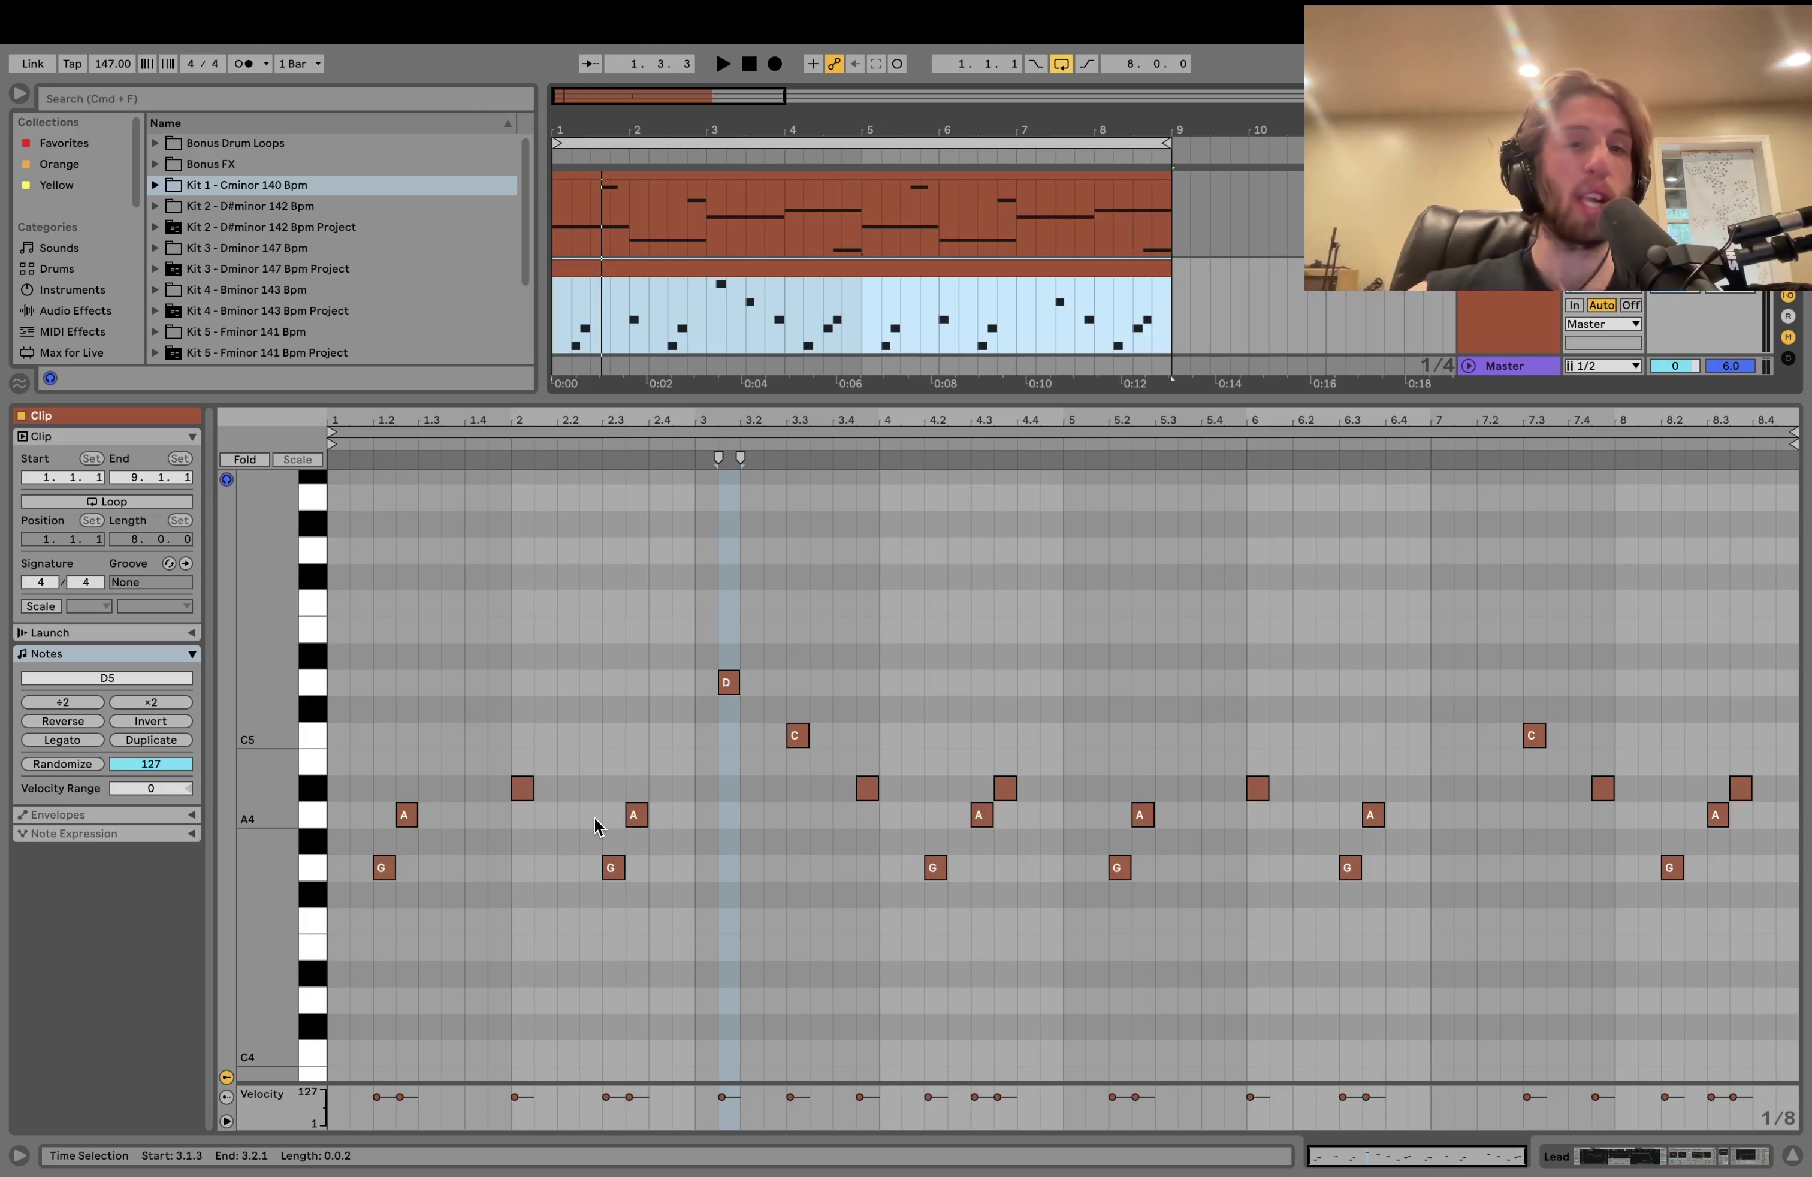
Step: Select the Lead clip's D5 note in bar 3, play the arrangement past it and briefly solo the Lead track
left_click(731, 685)
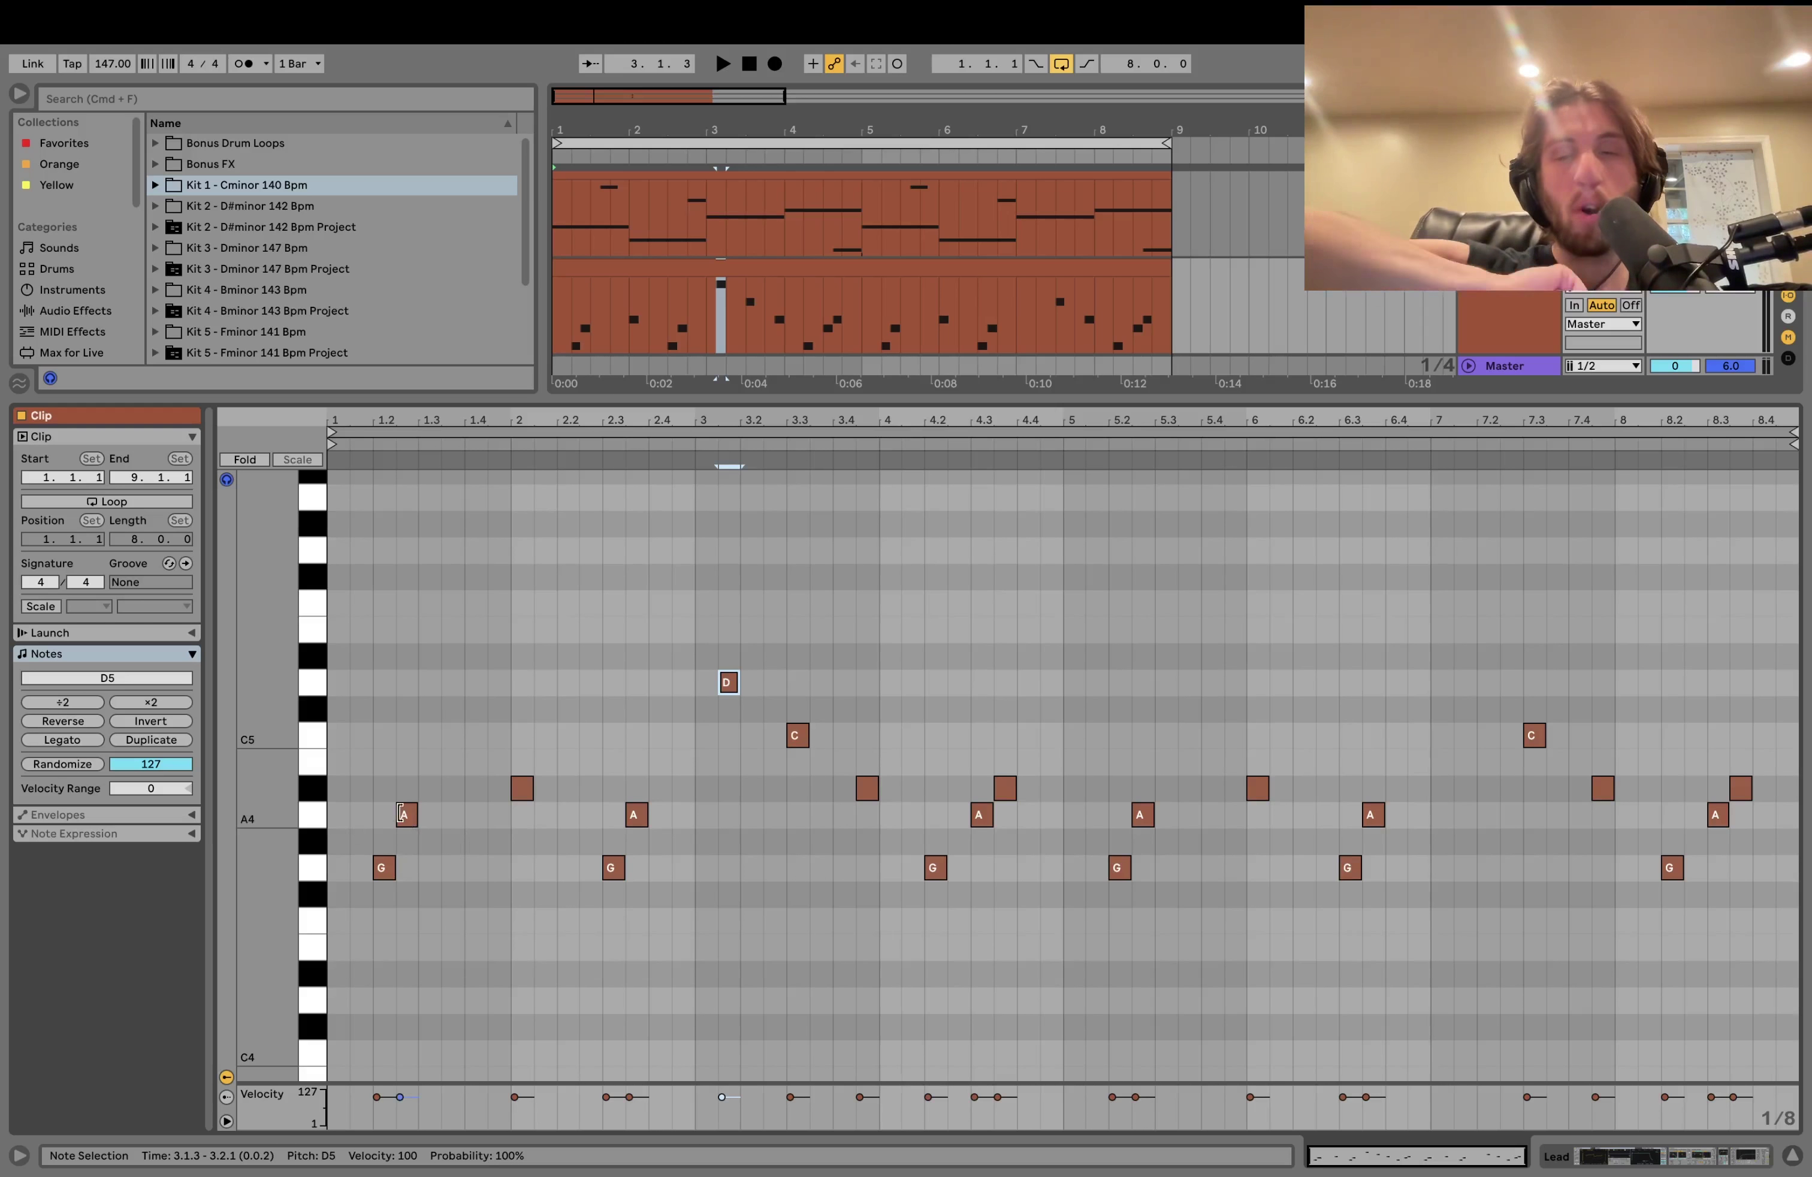
key("space")
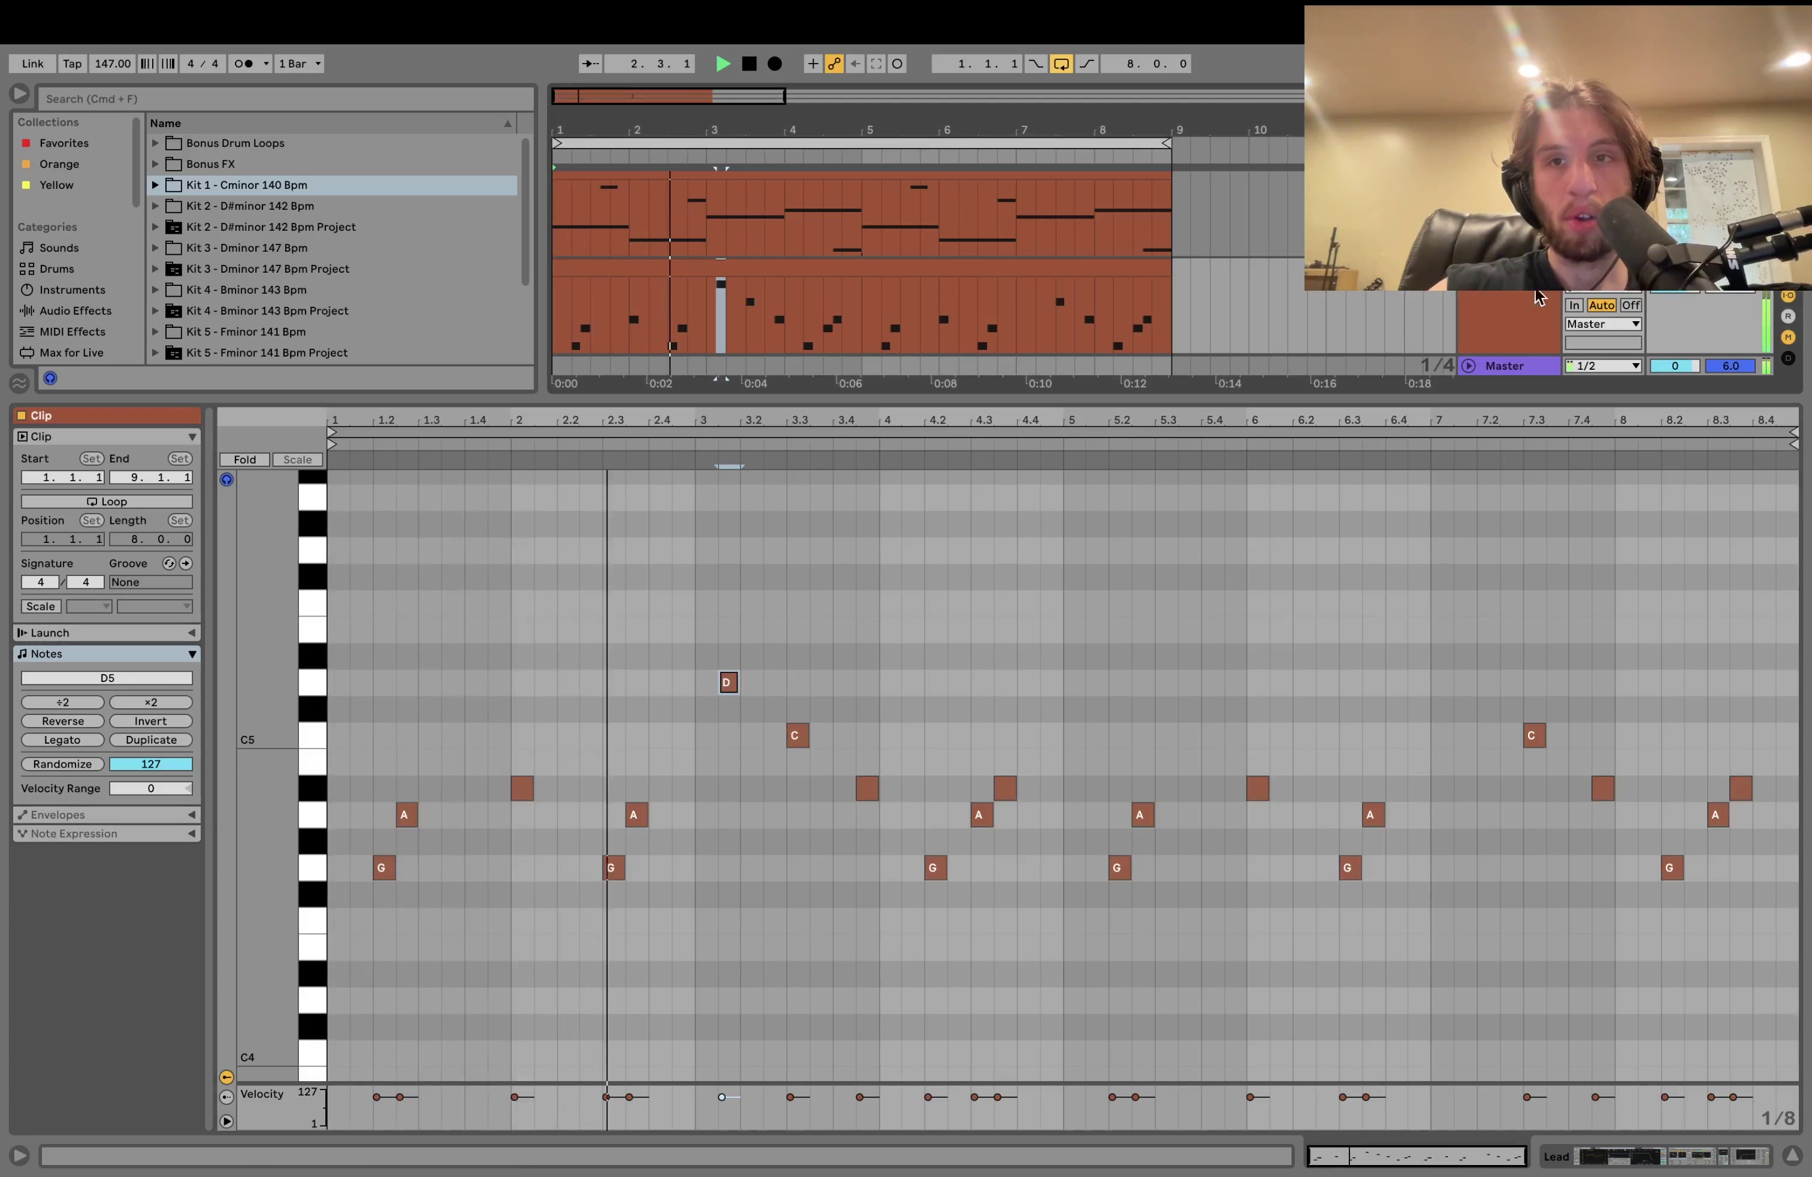
left_click(1484, 300)
key("space")
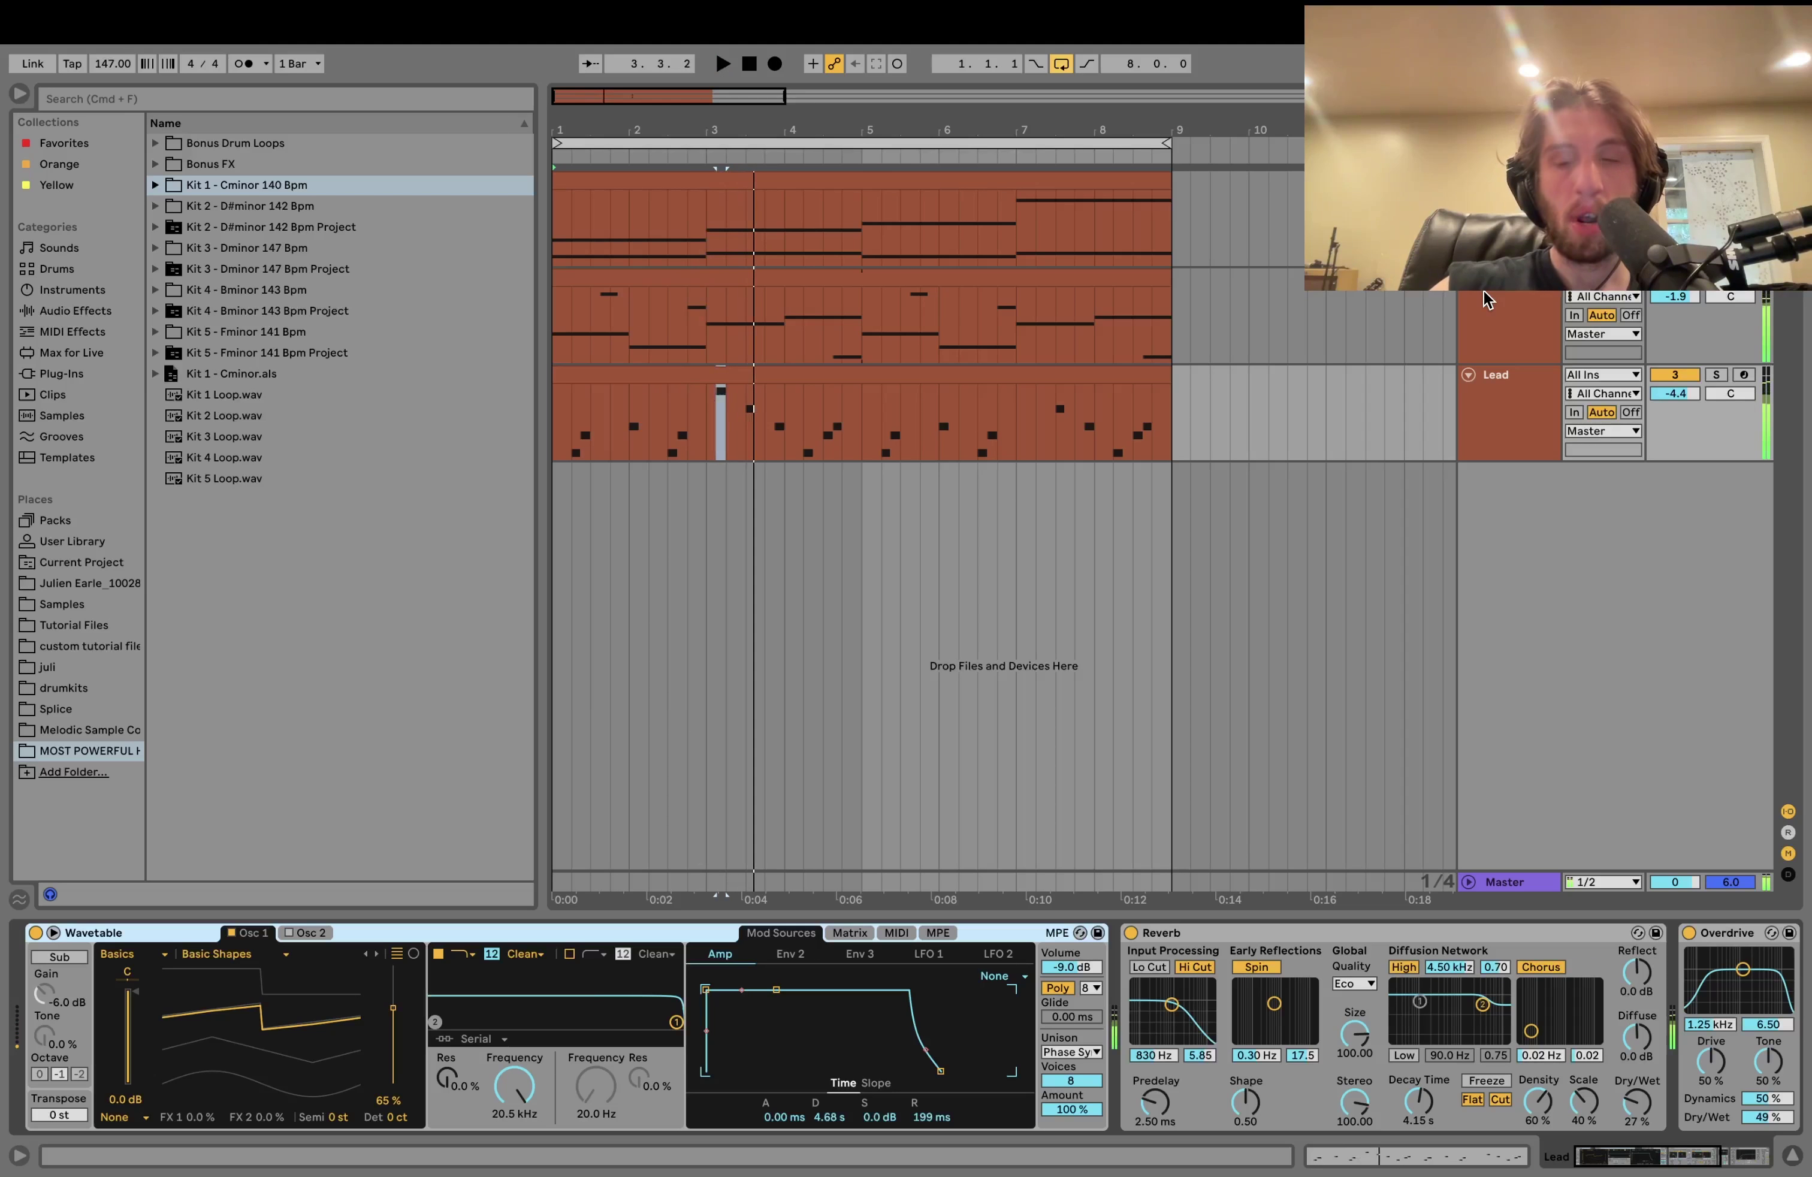
left_click(1715, 375)
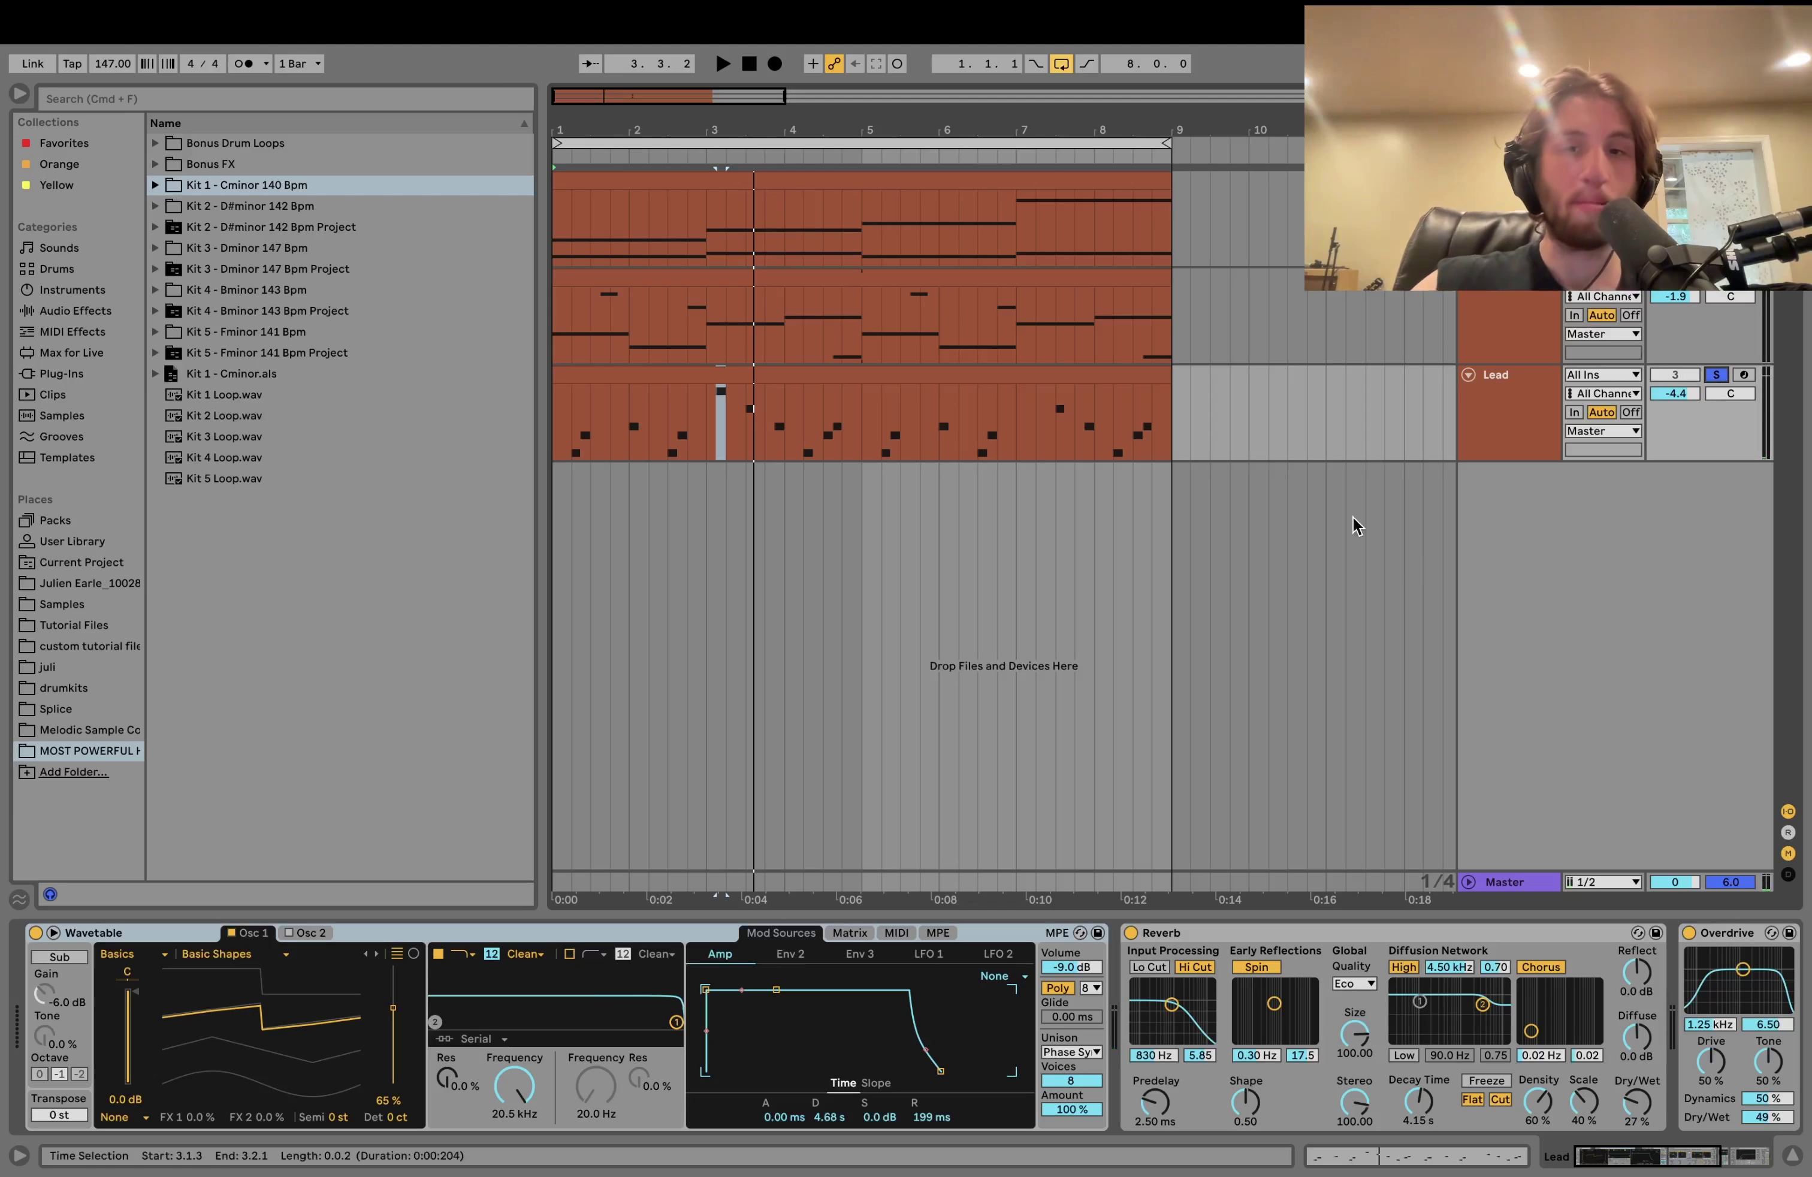
left_click(1715, 375)
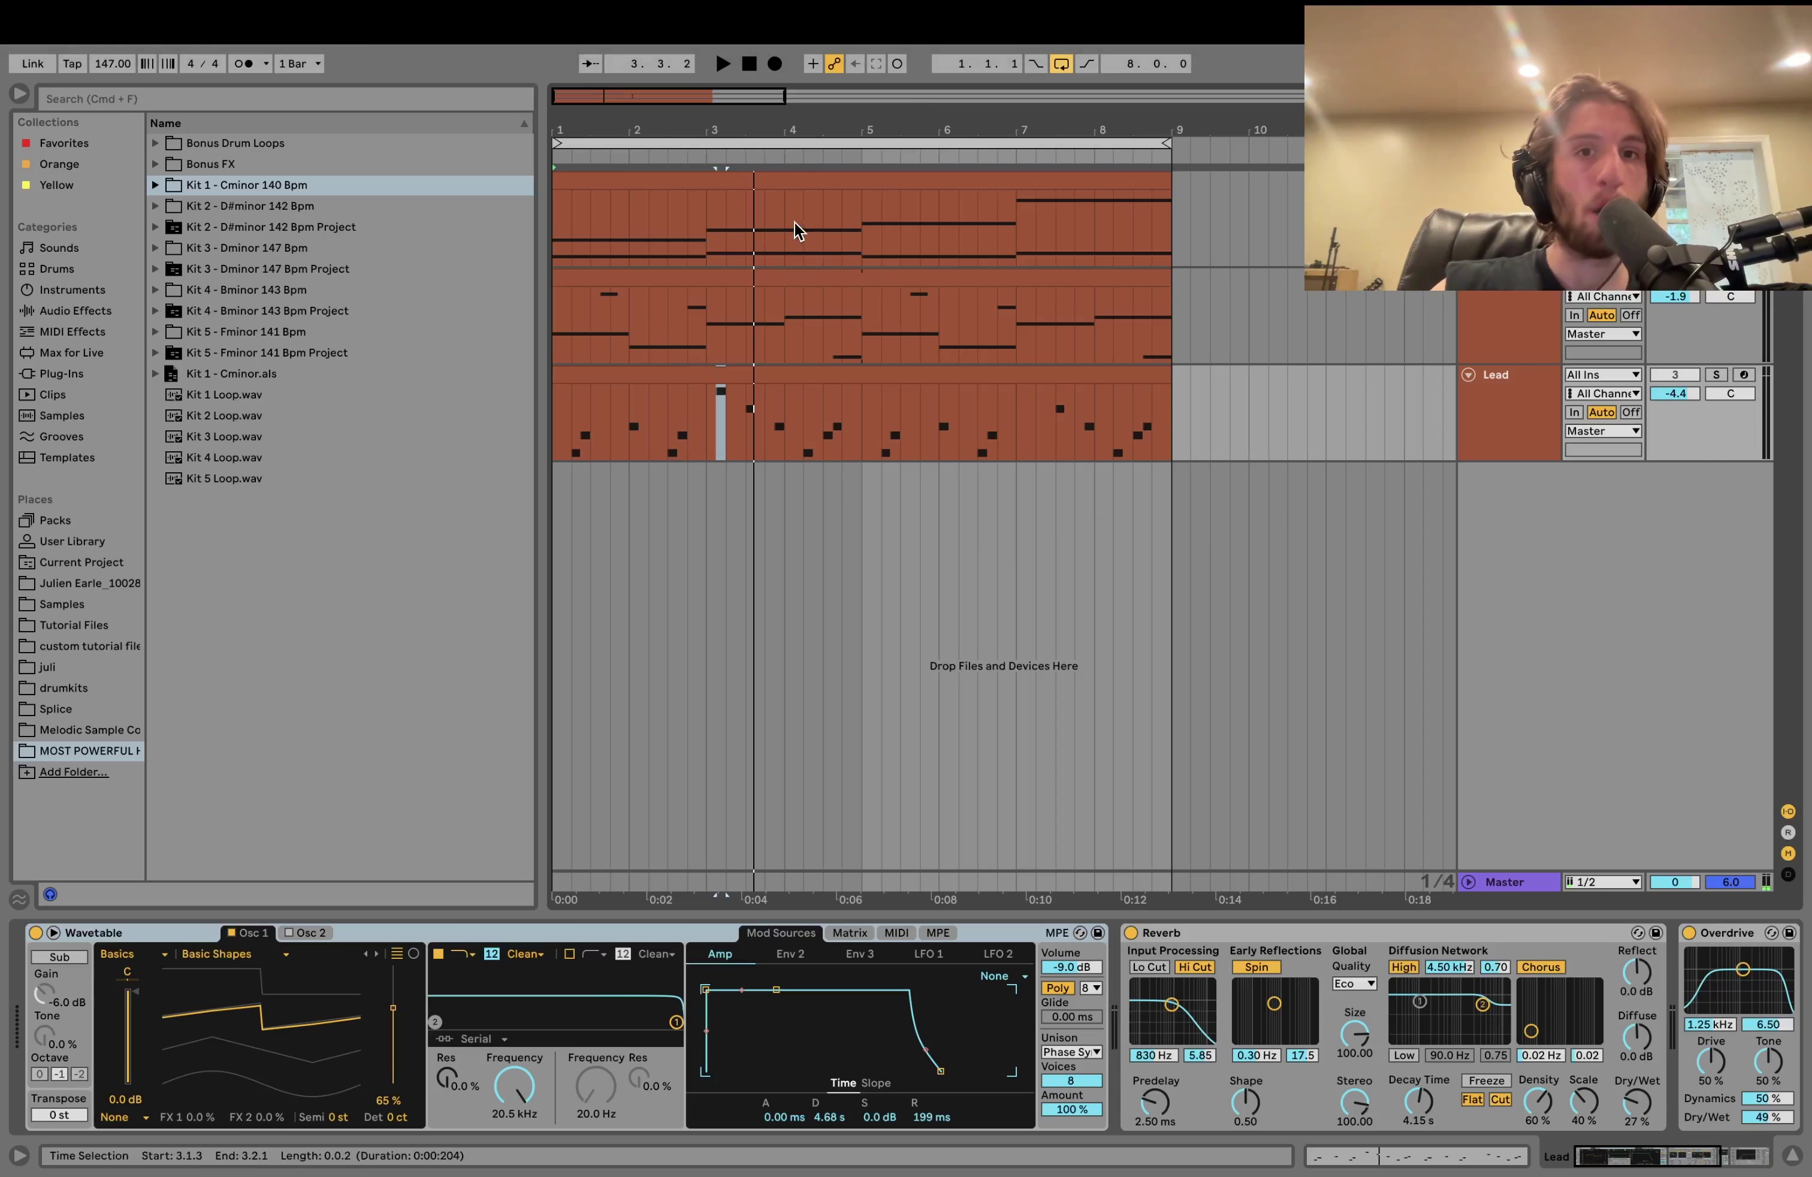
Step: Open the Pad clip's notes, return to the Pad's devices and play the first two bars of the arrangement
double_click(736, 178)
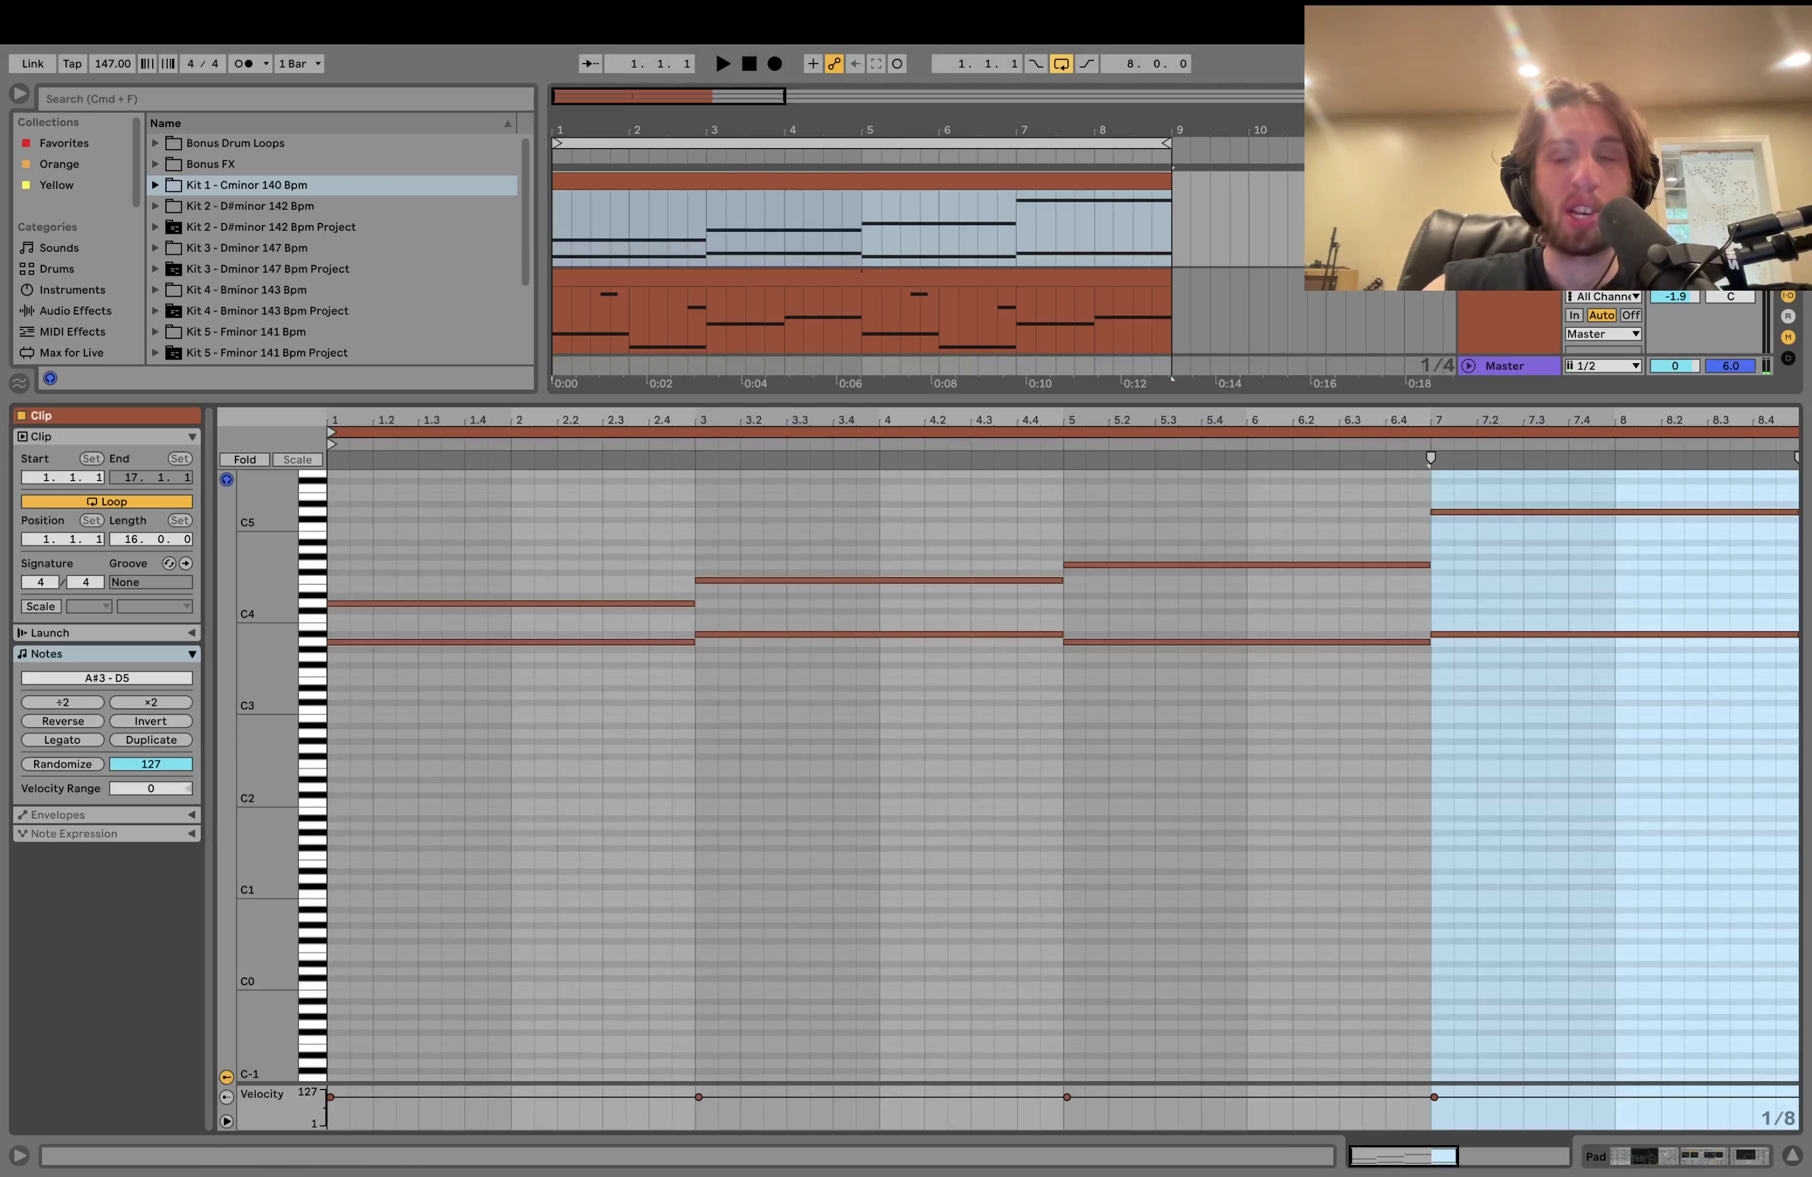
key("shift+Tab")
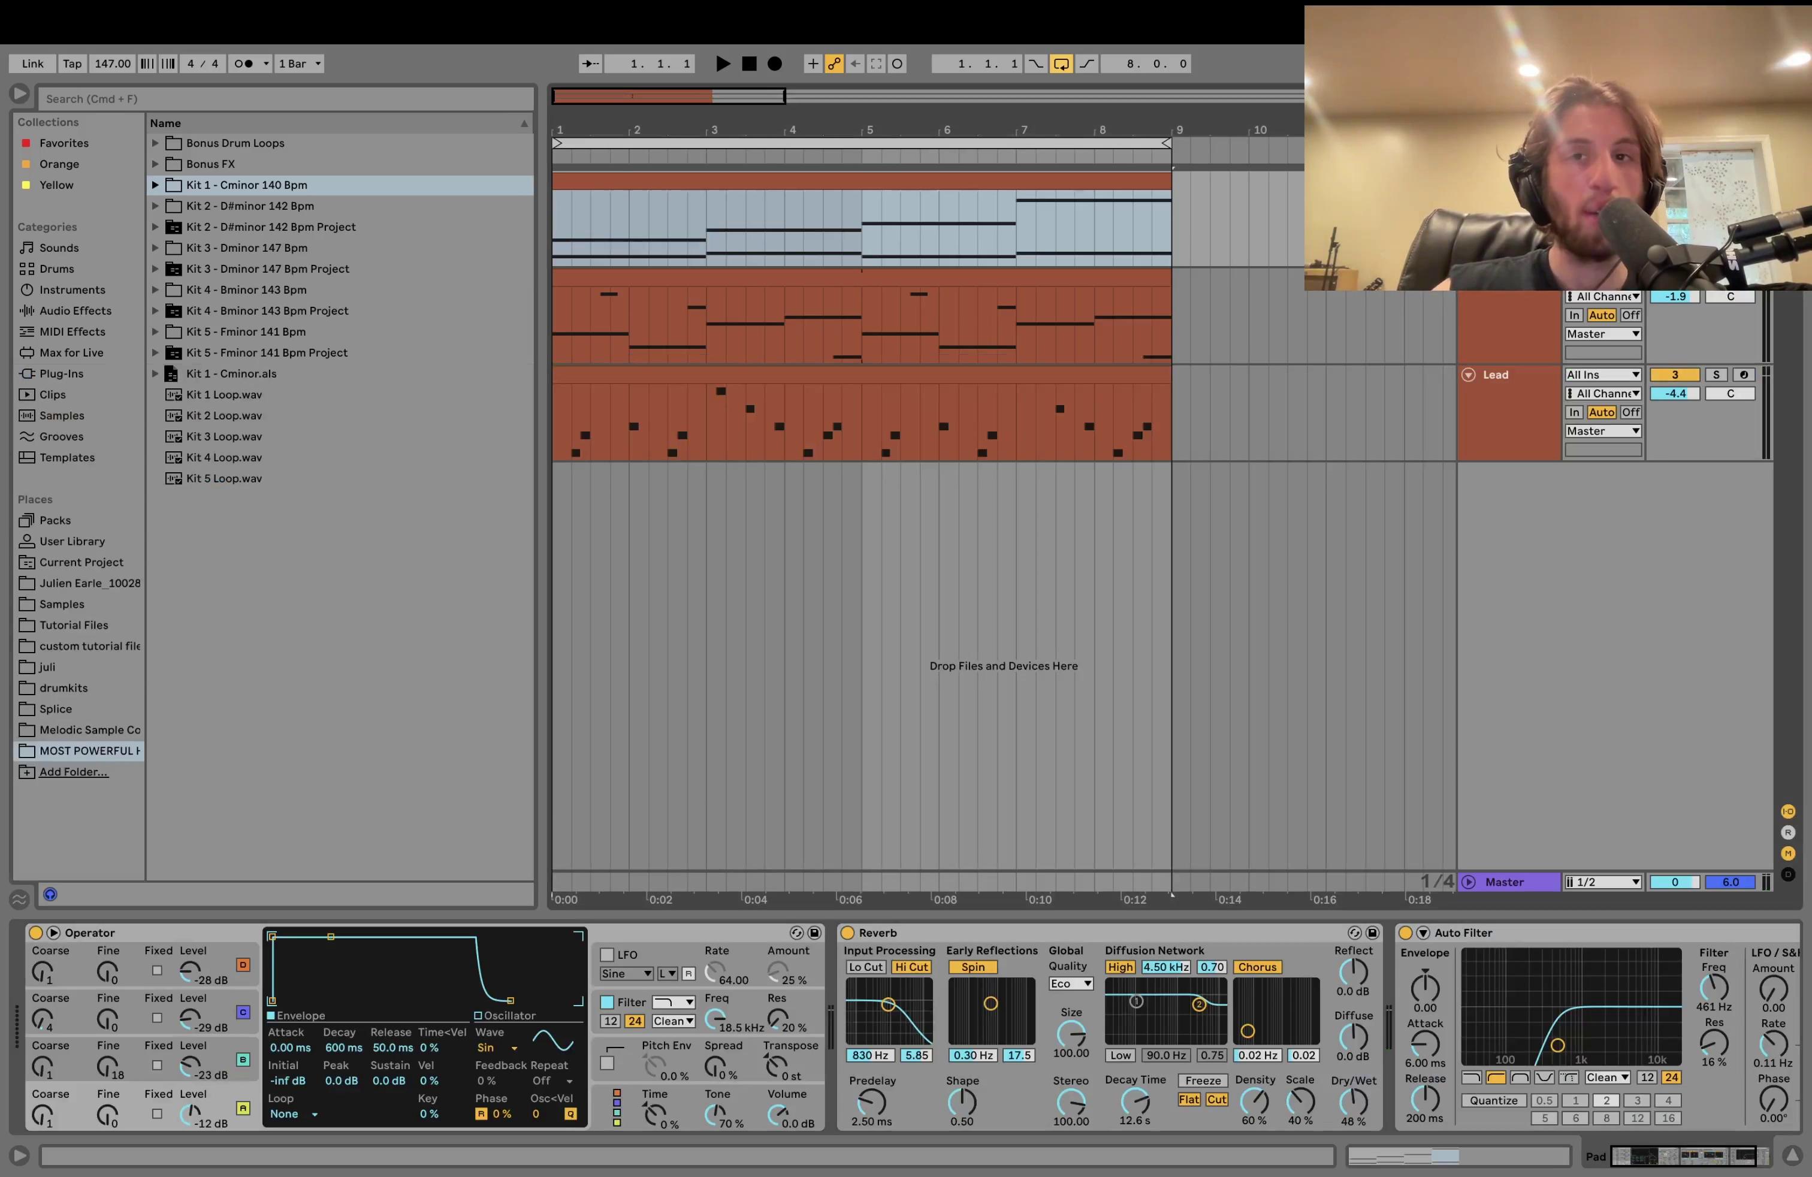
key("space")
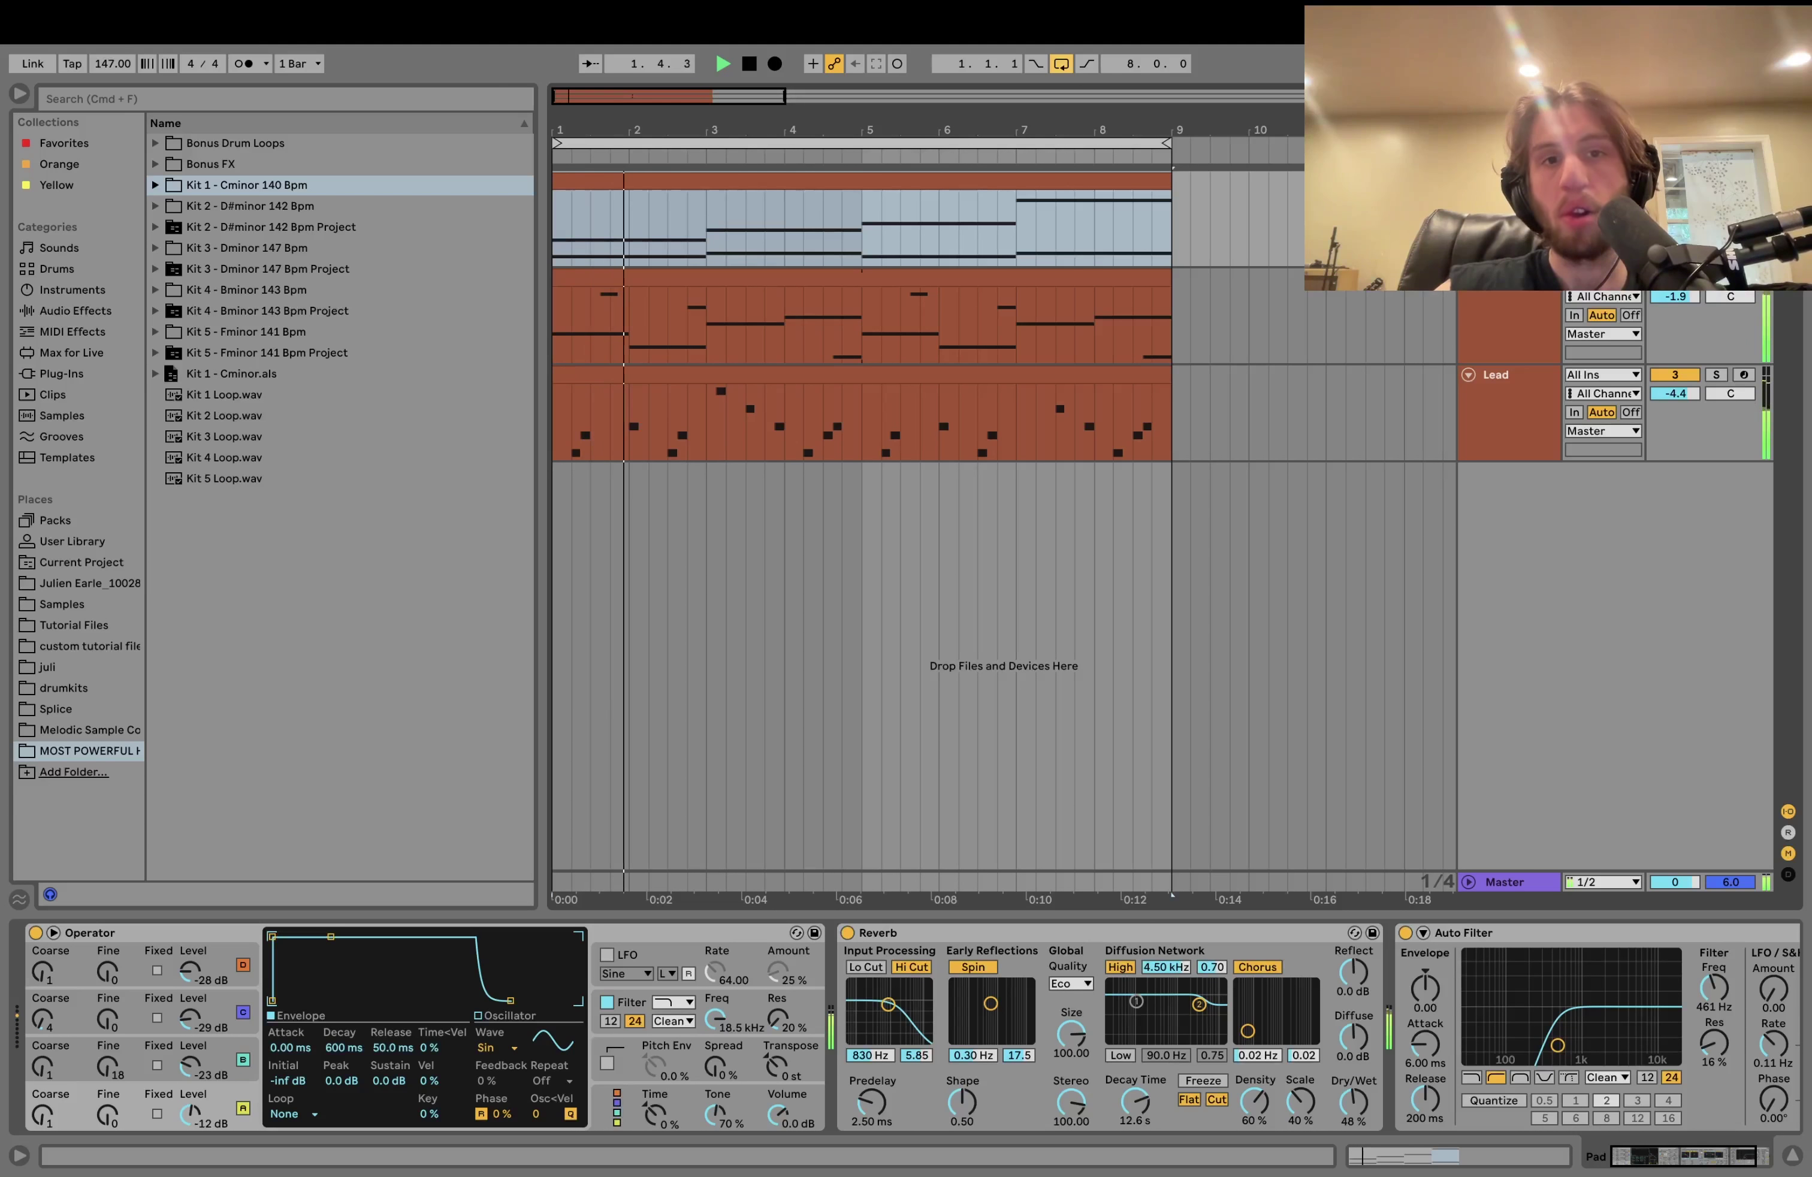
key("space")
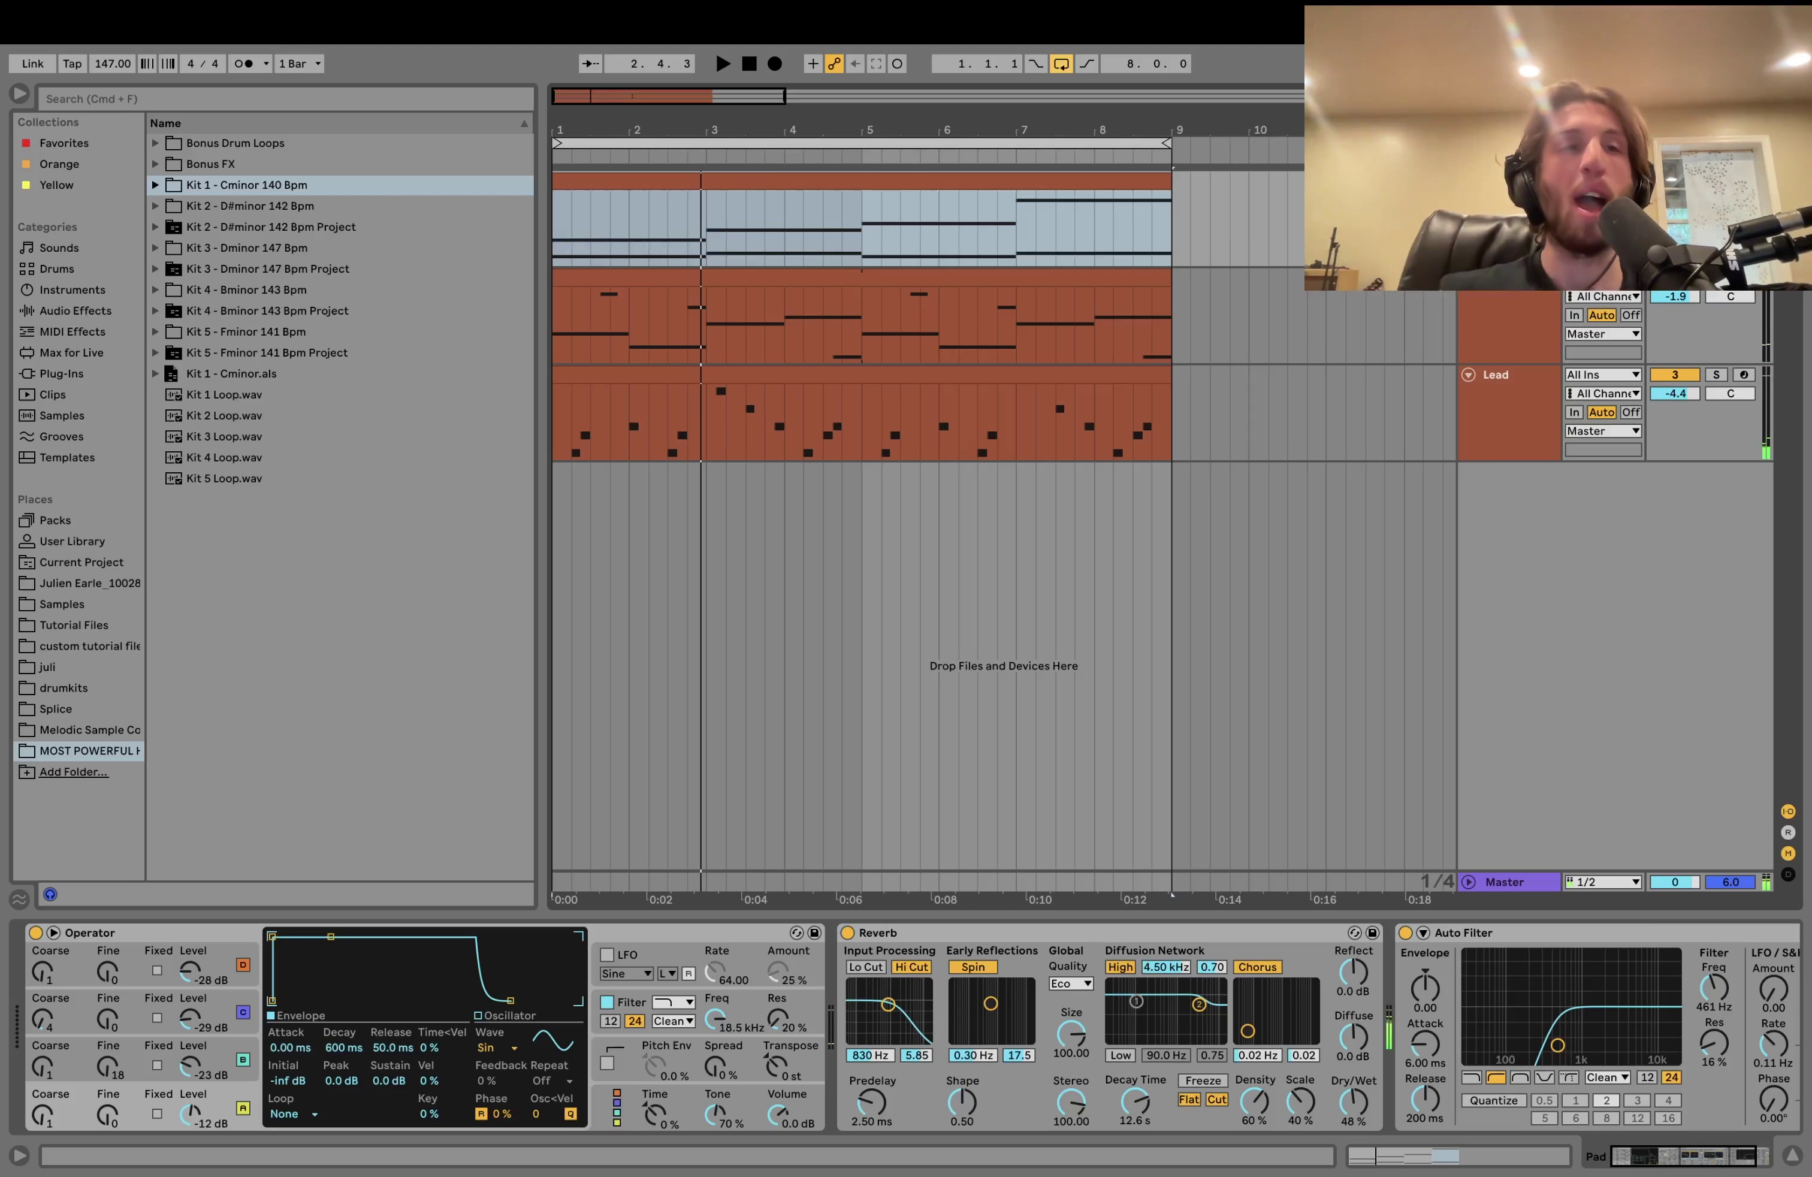
Step: Play the arrangement with the Lead track muted and follow the Pad clip's notes into bar 7
key("space")
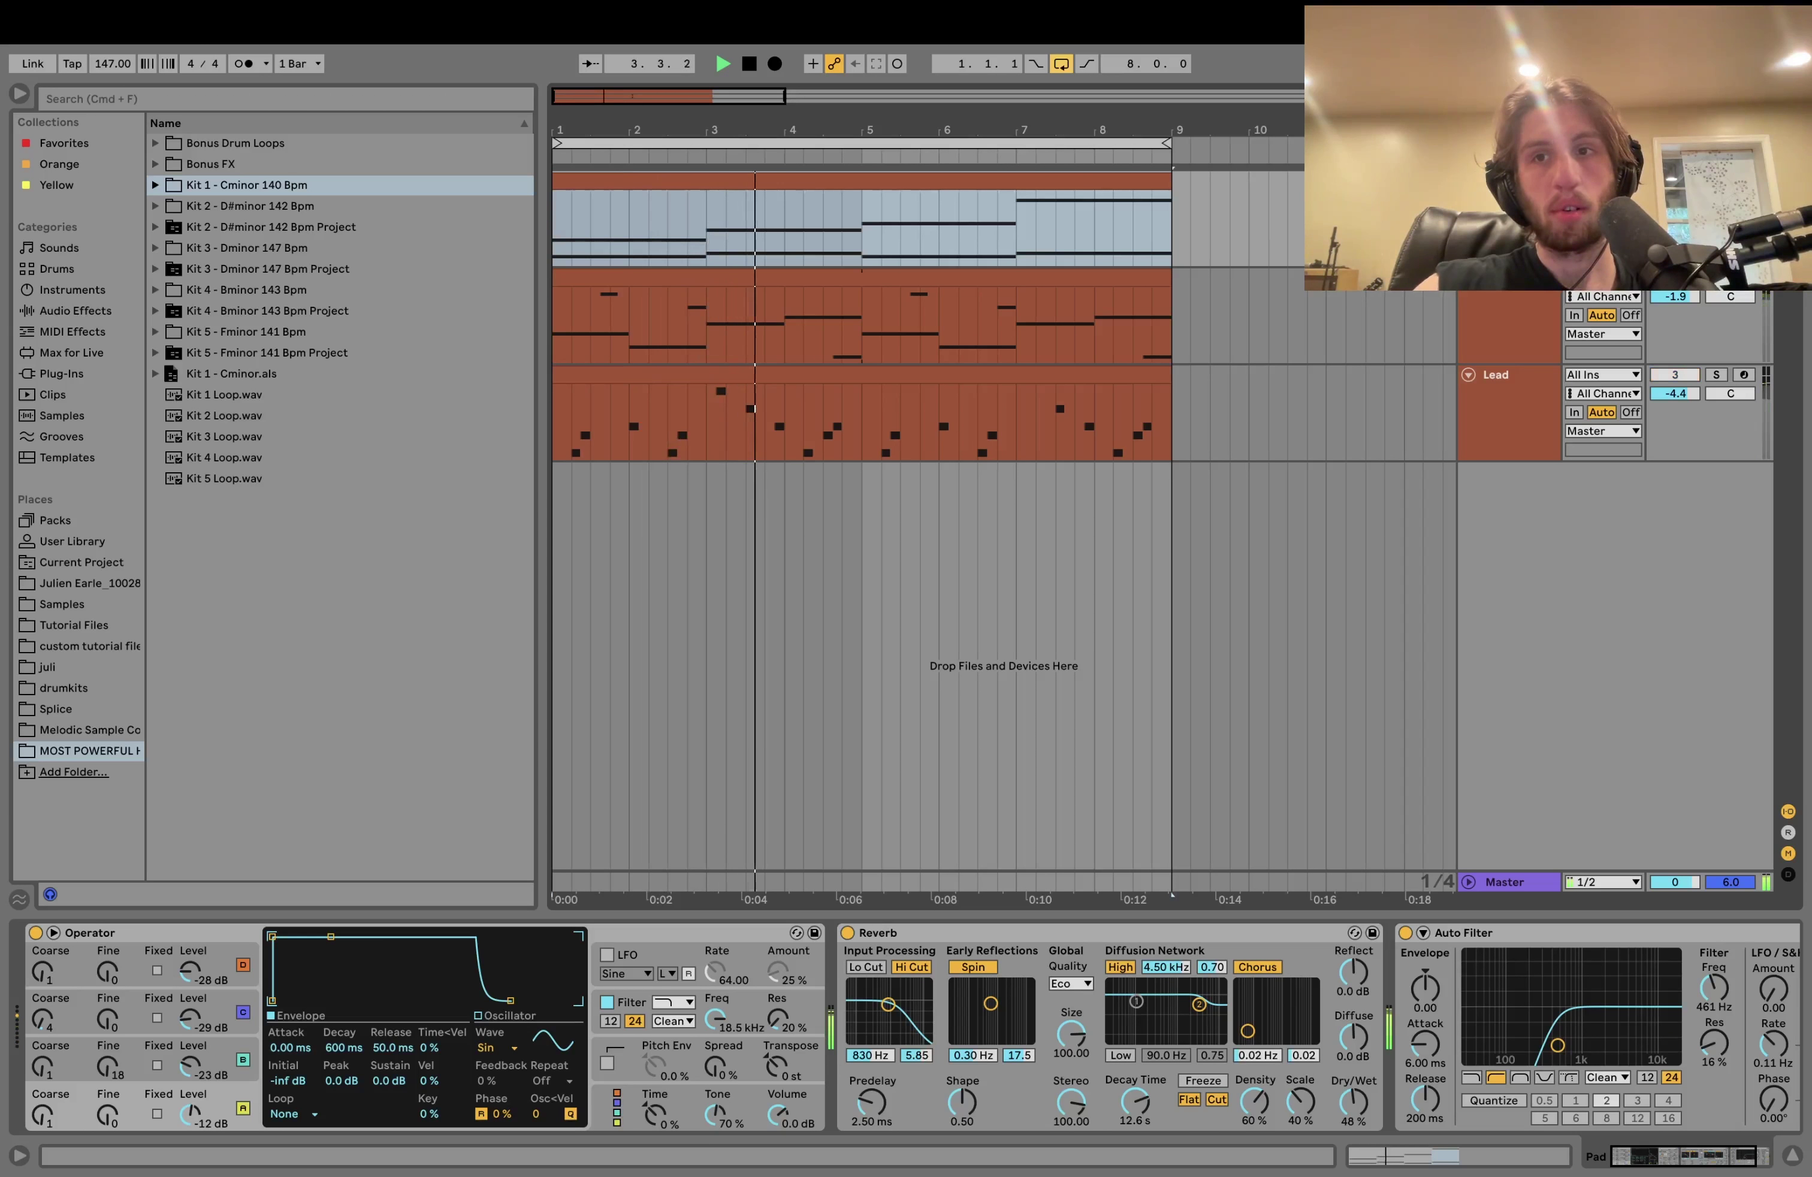
left_click(1675, 374)
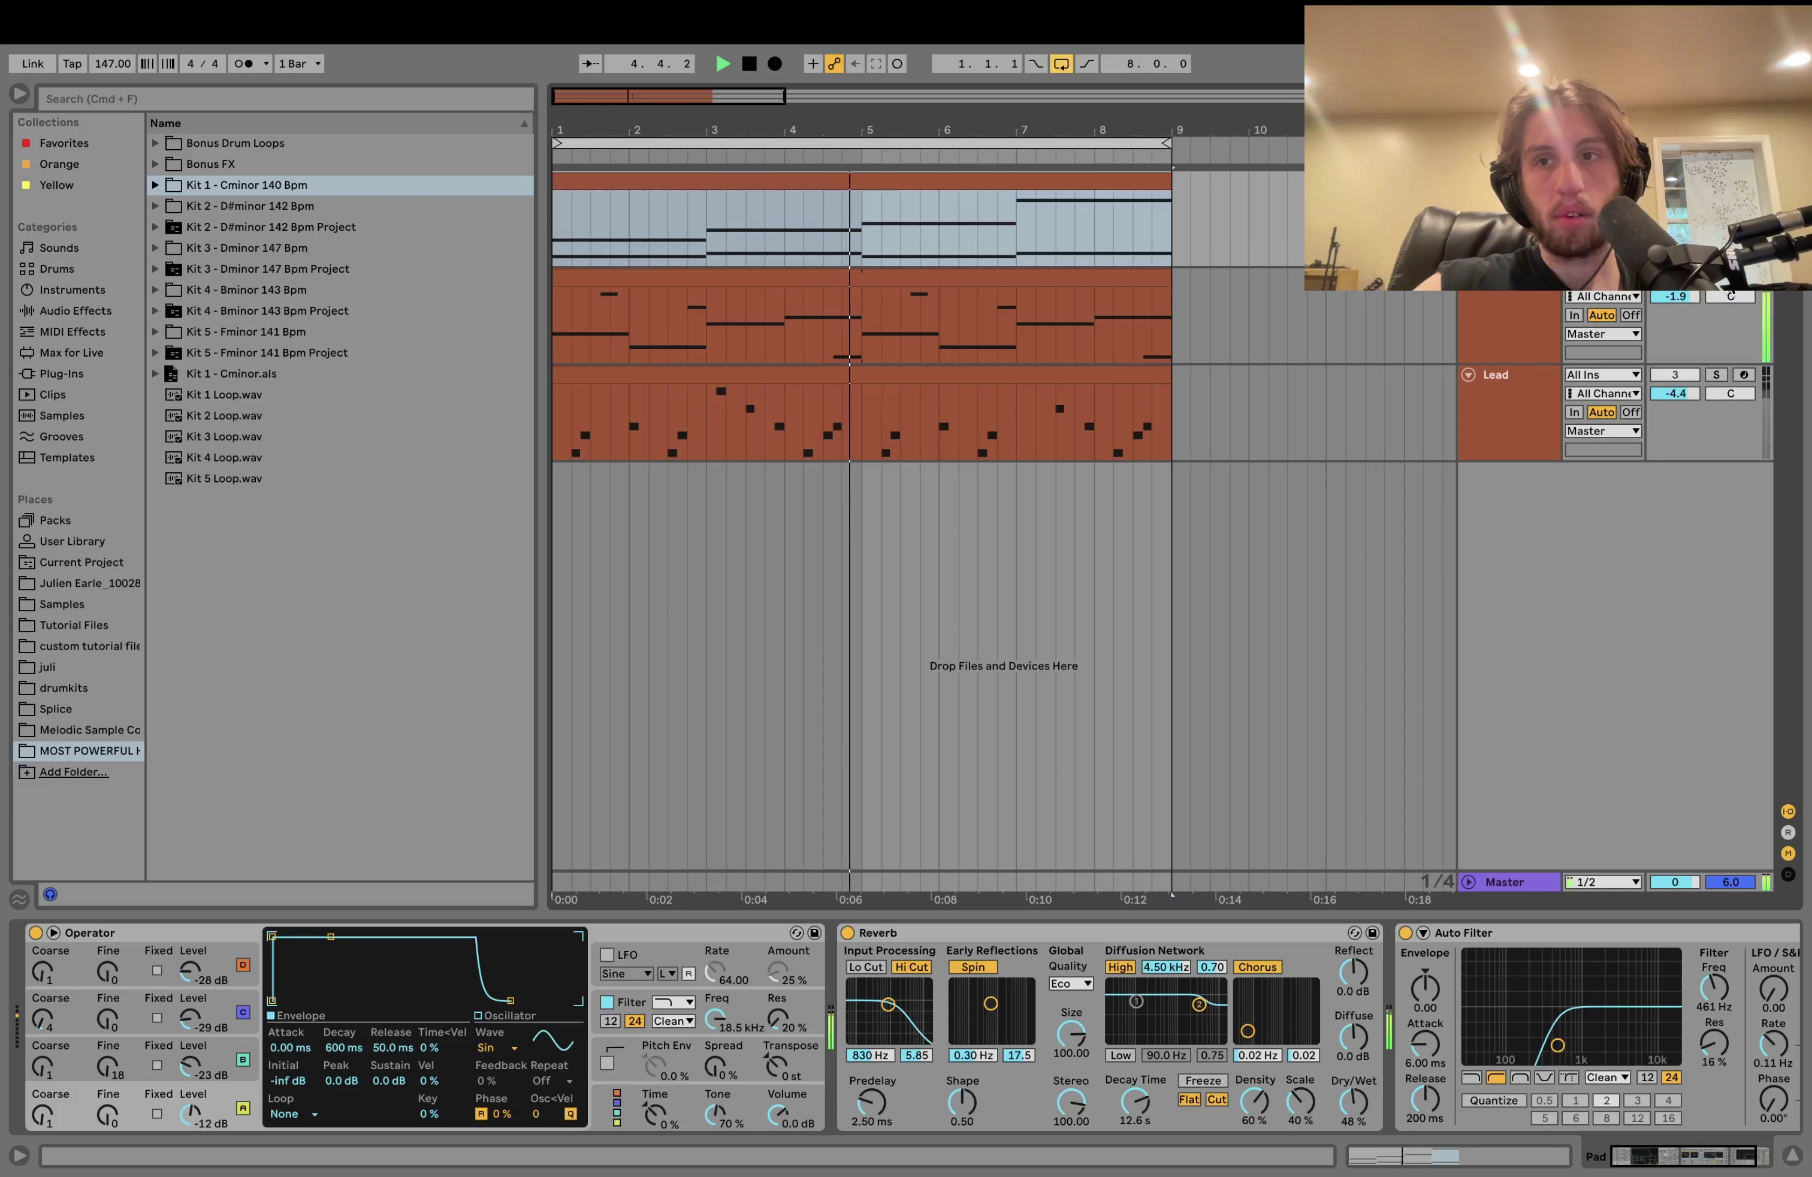
double_click(960, 181)
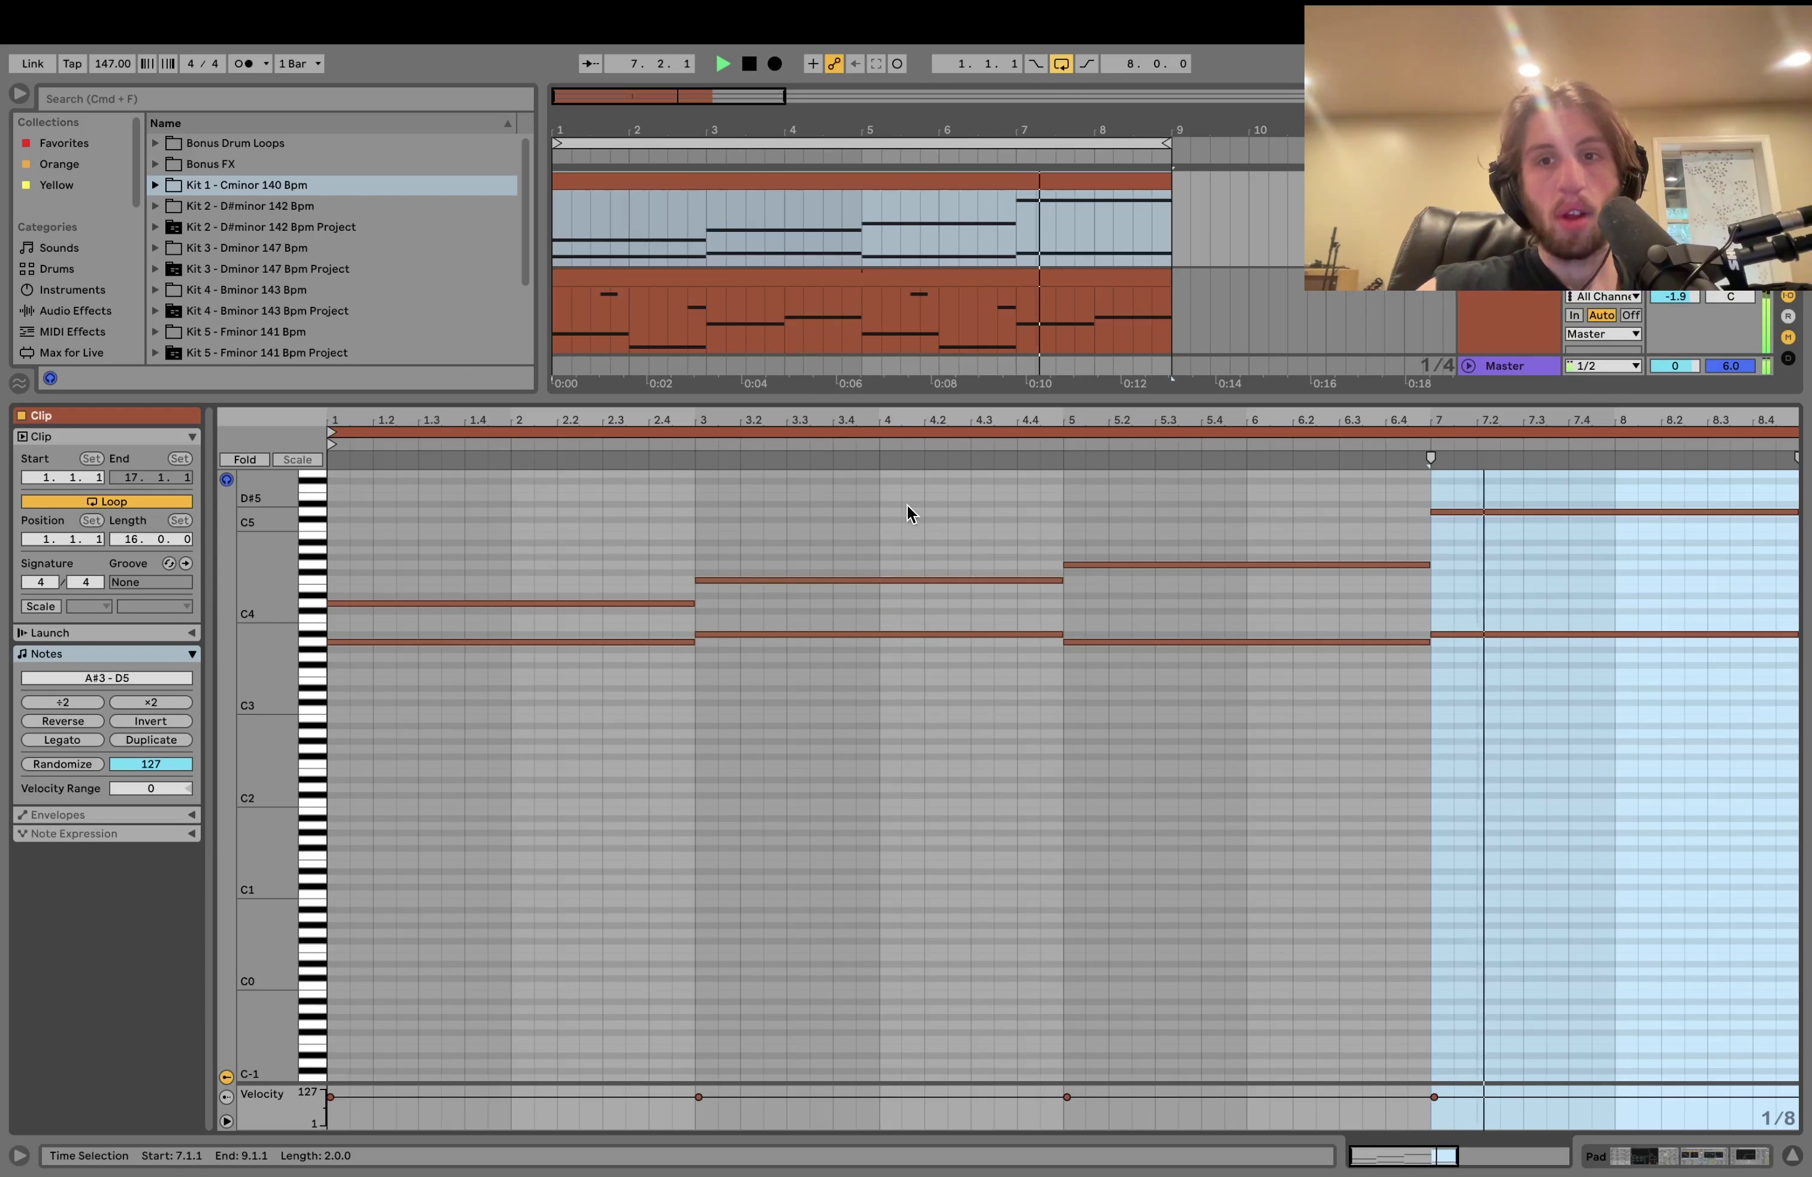
key("space")
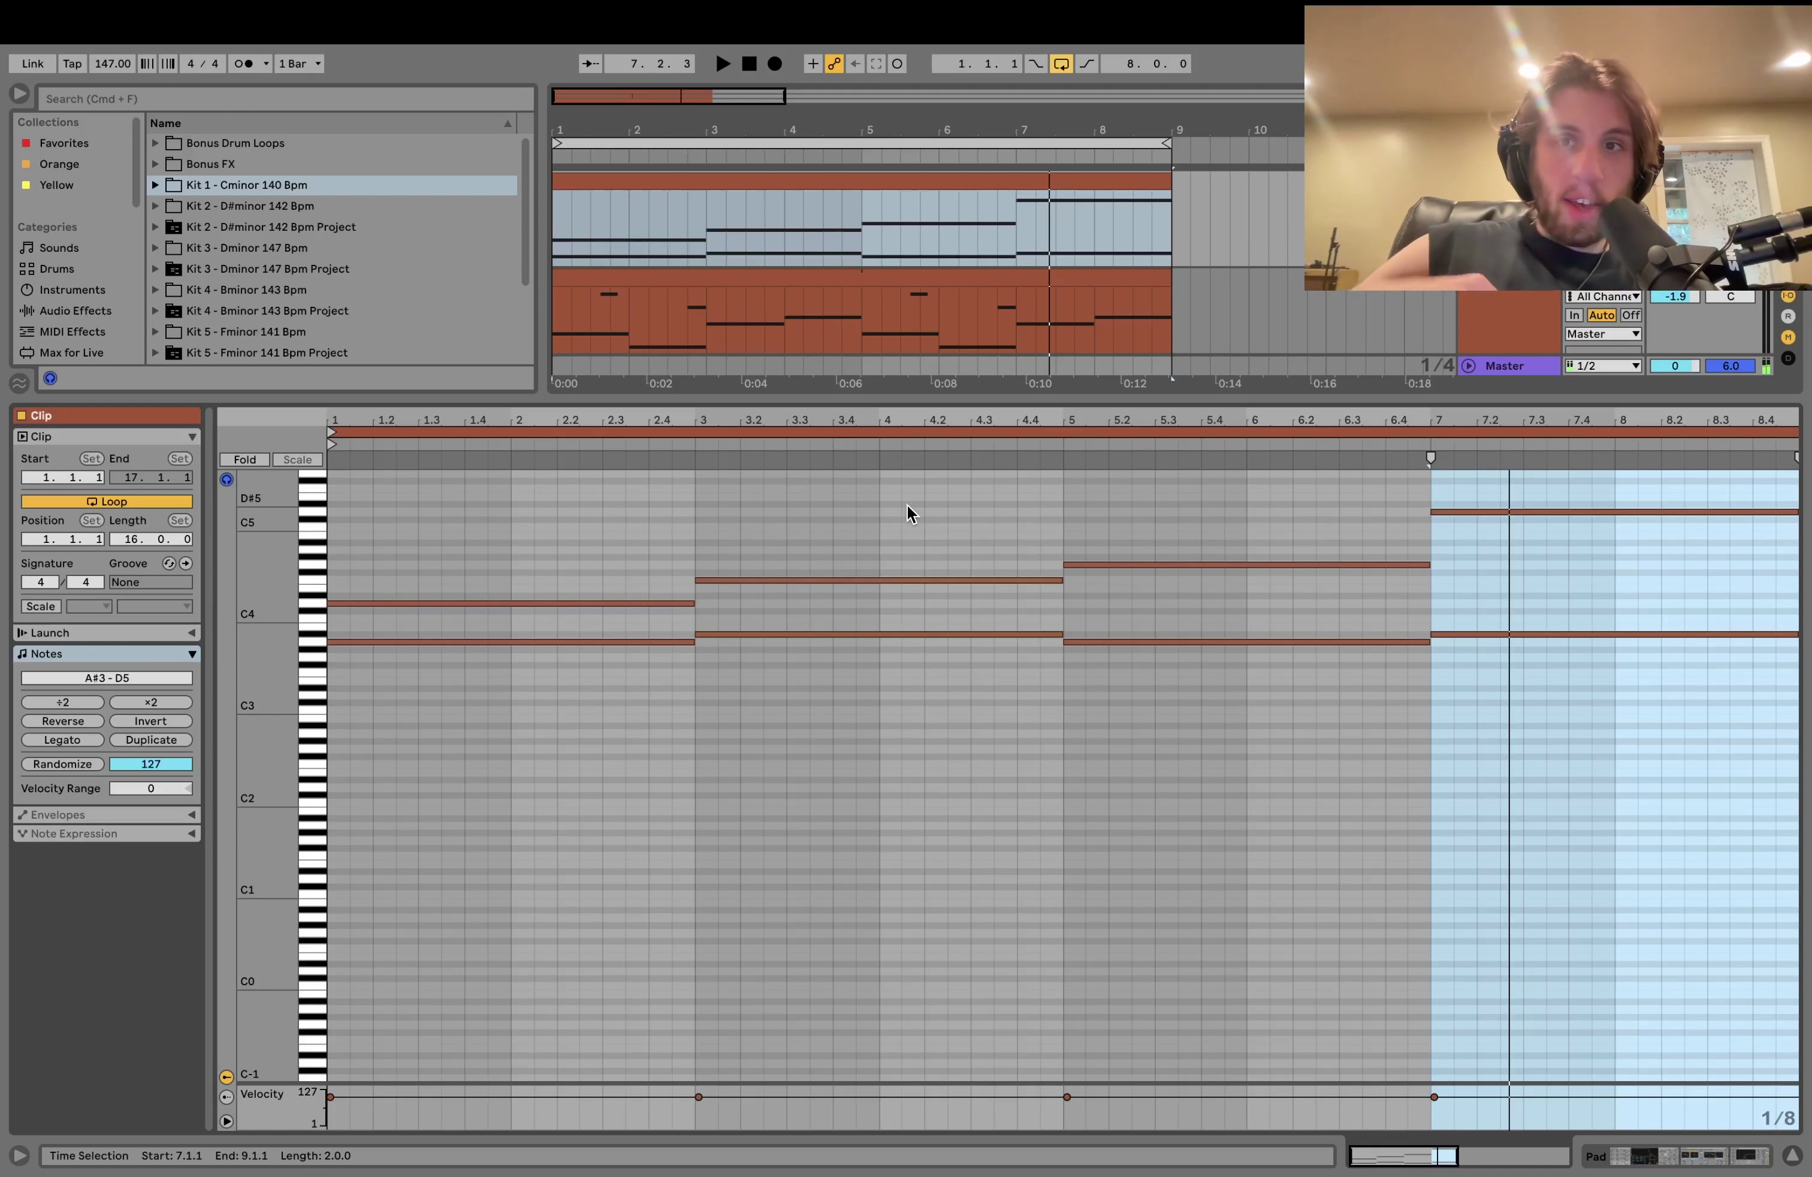
Step: Compare the Bass clip's notes with the Pad clip's and play the Pad clip's opening chord
left_click(1052, 272)
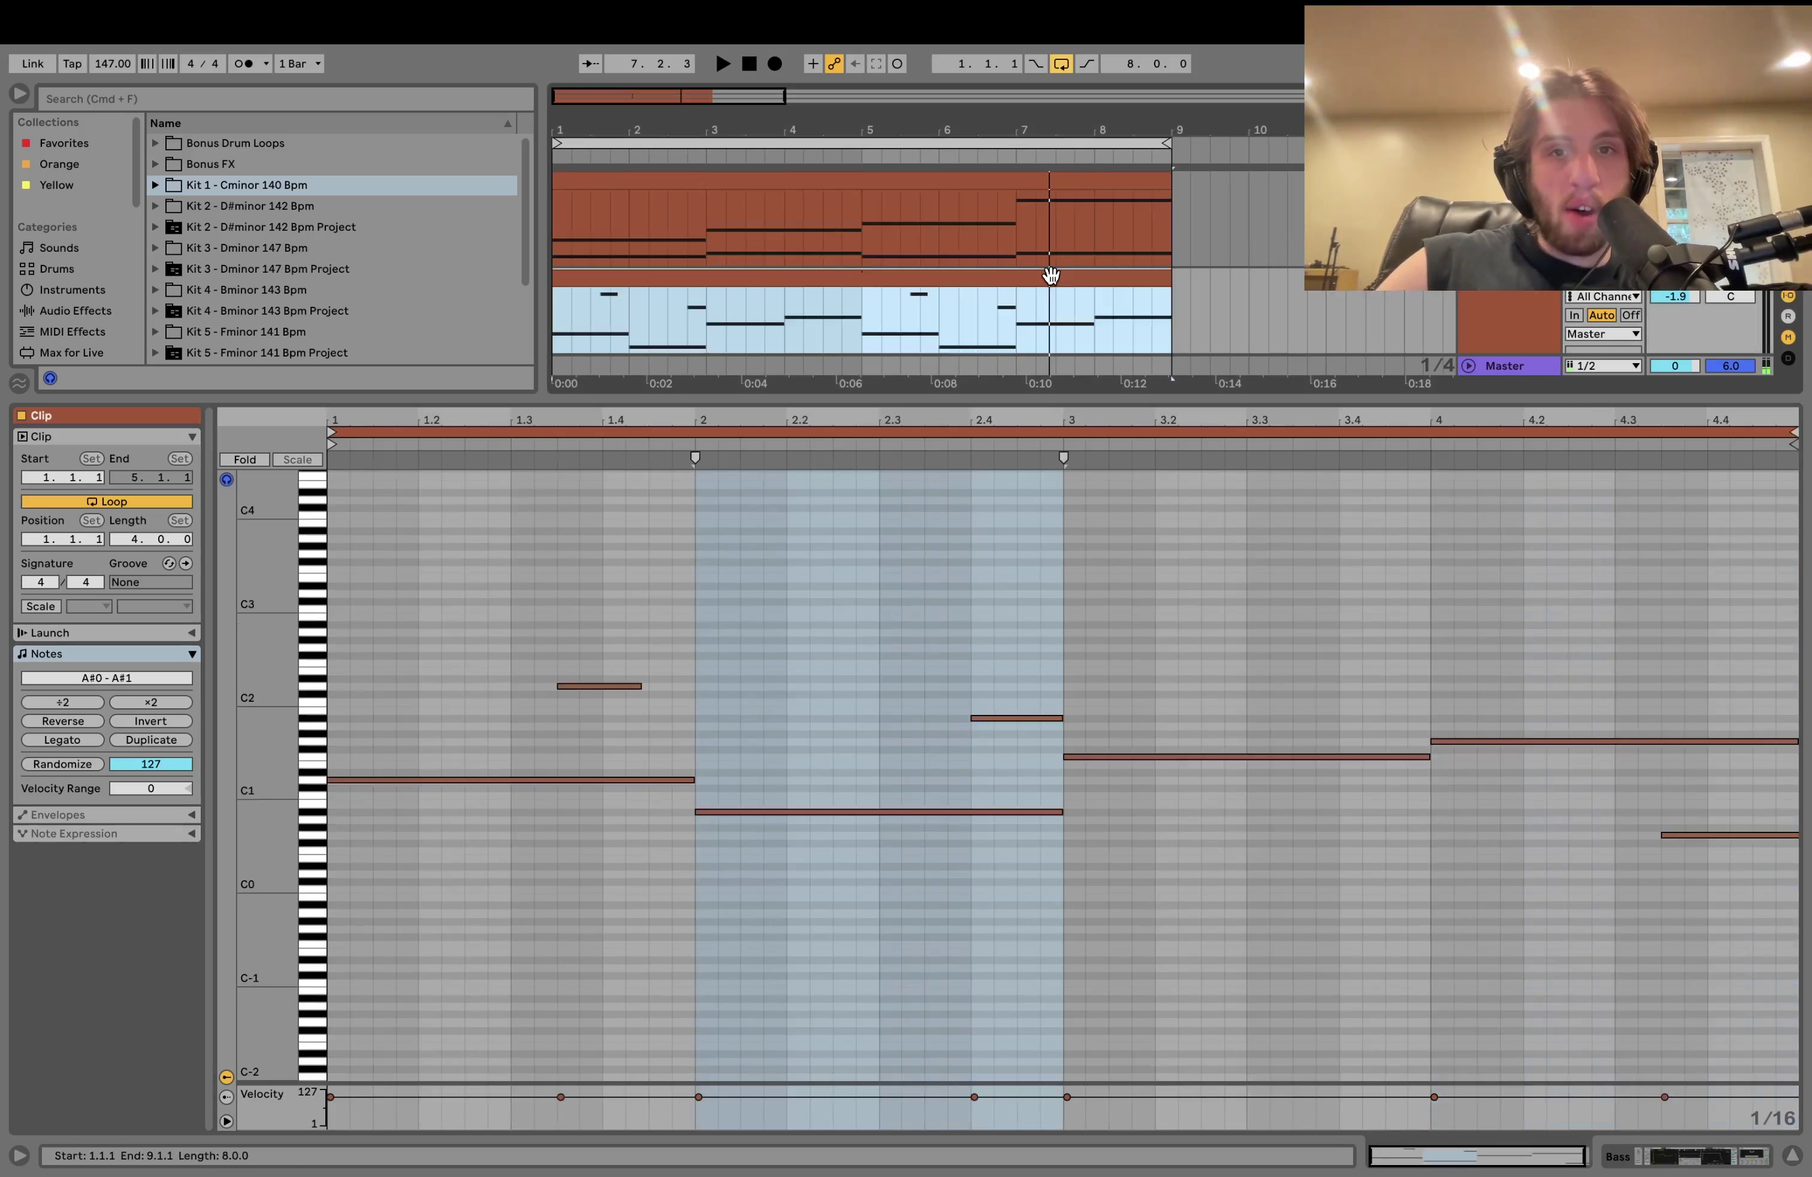
left_click(757, 172)
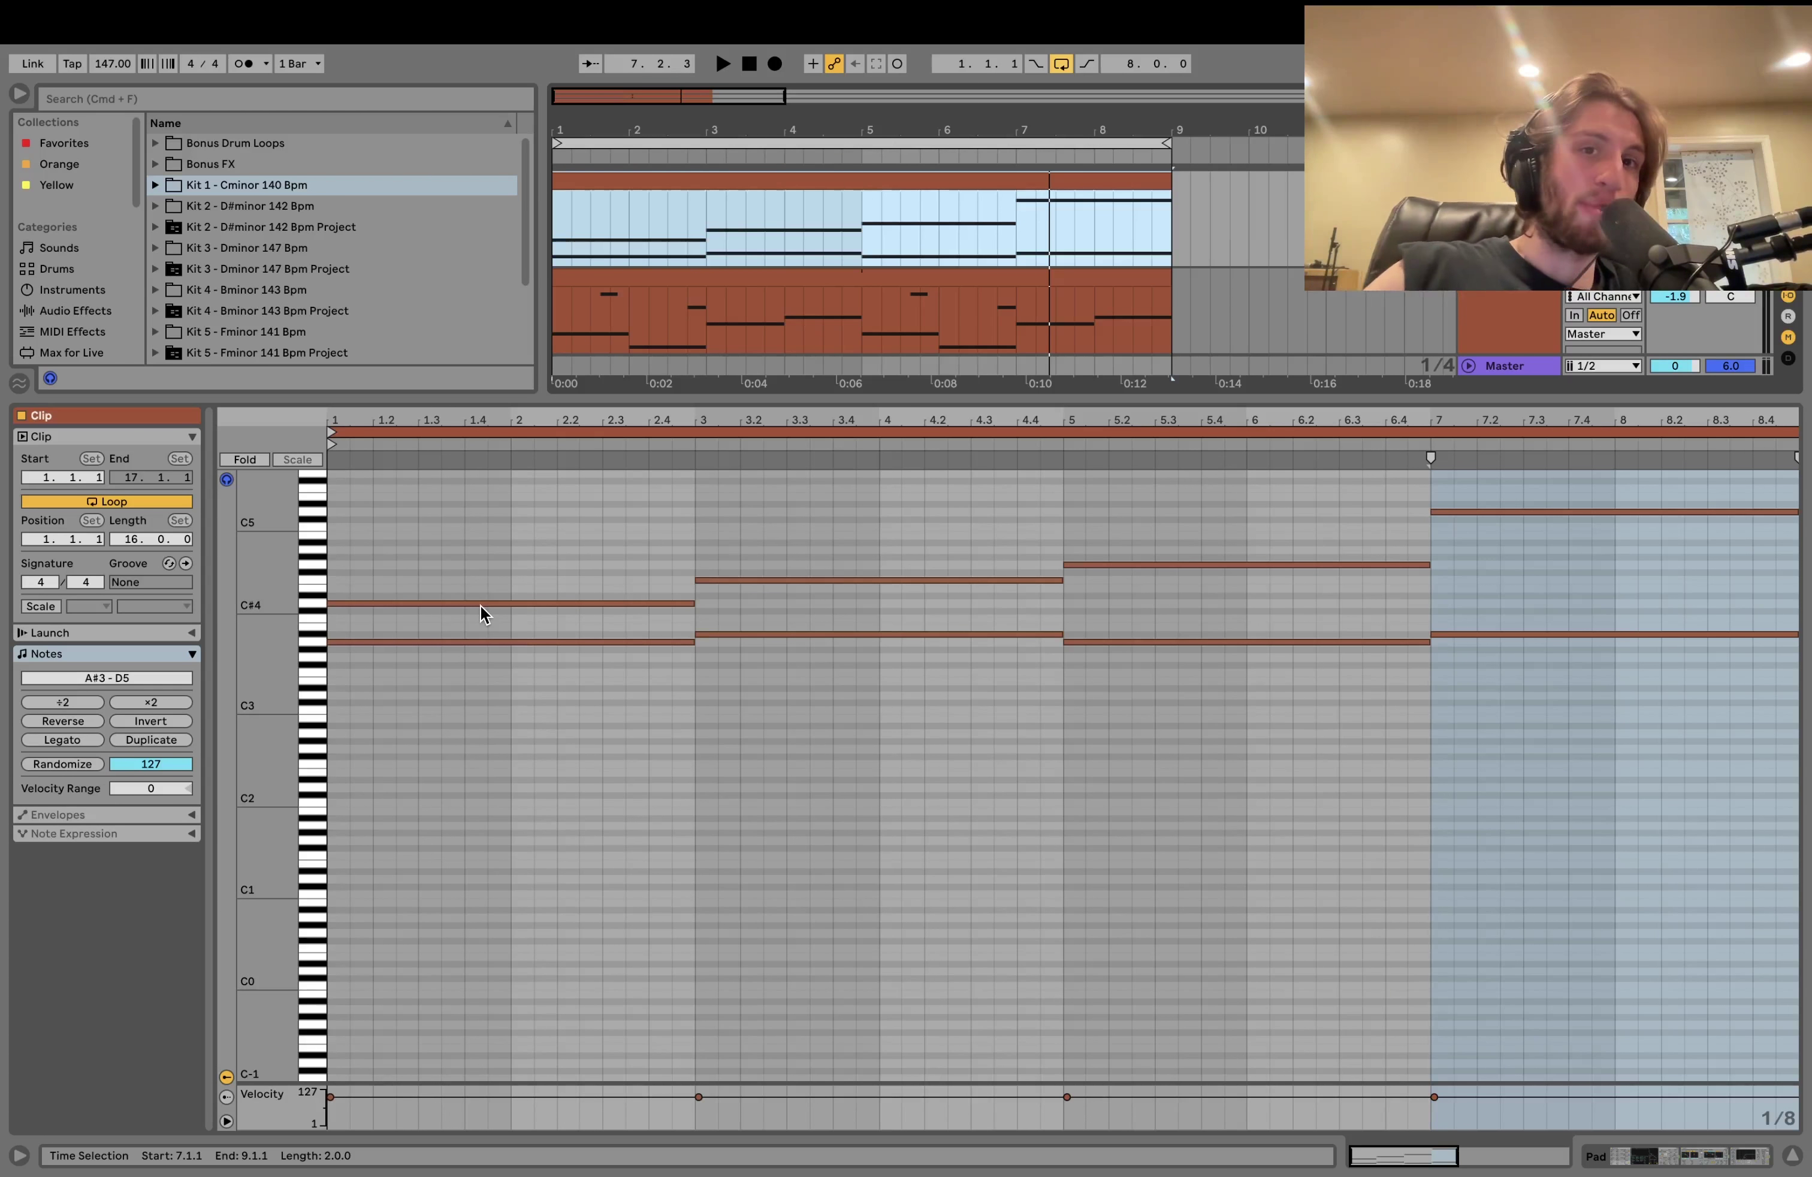
key("space")
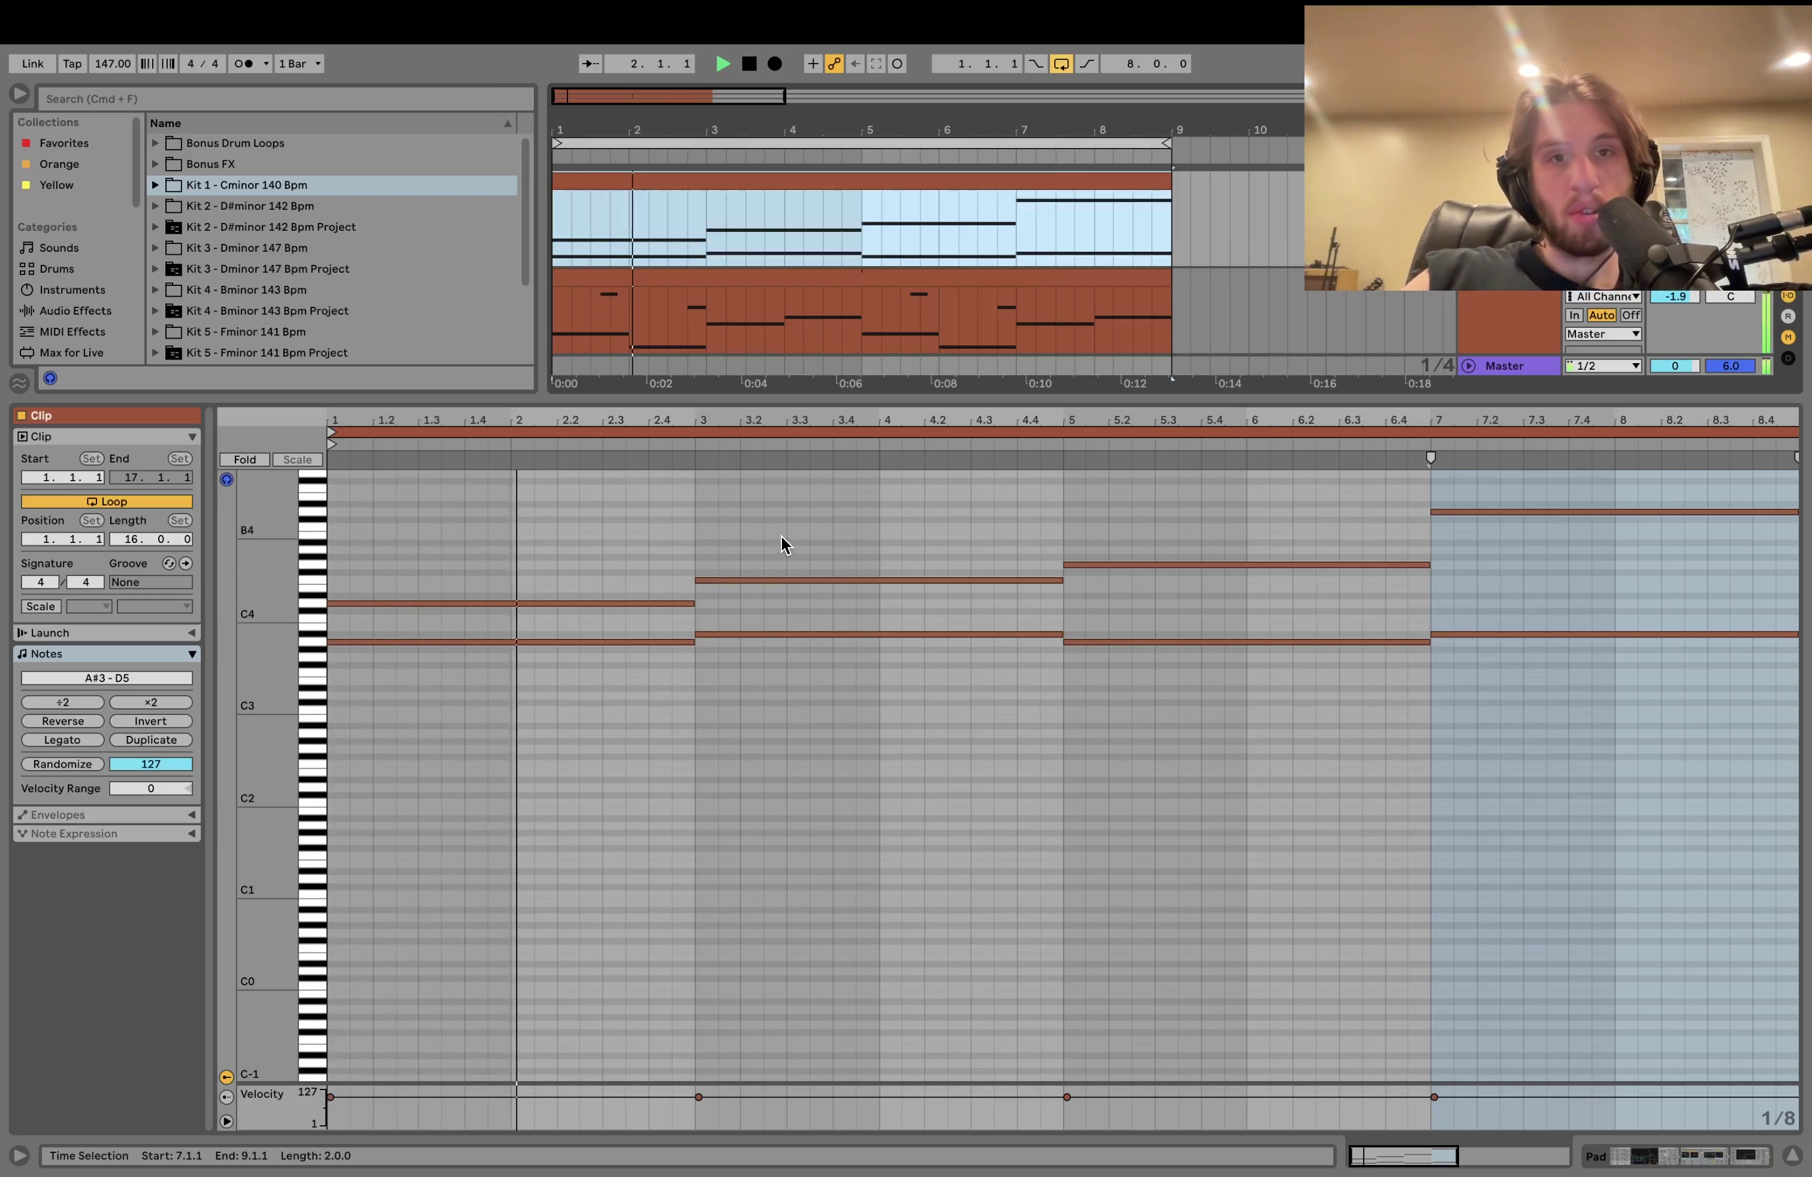
key("space")
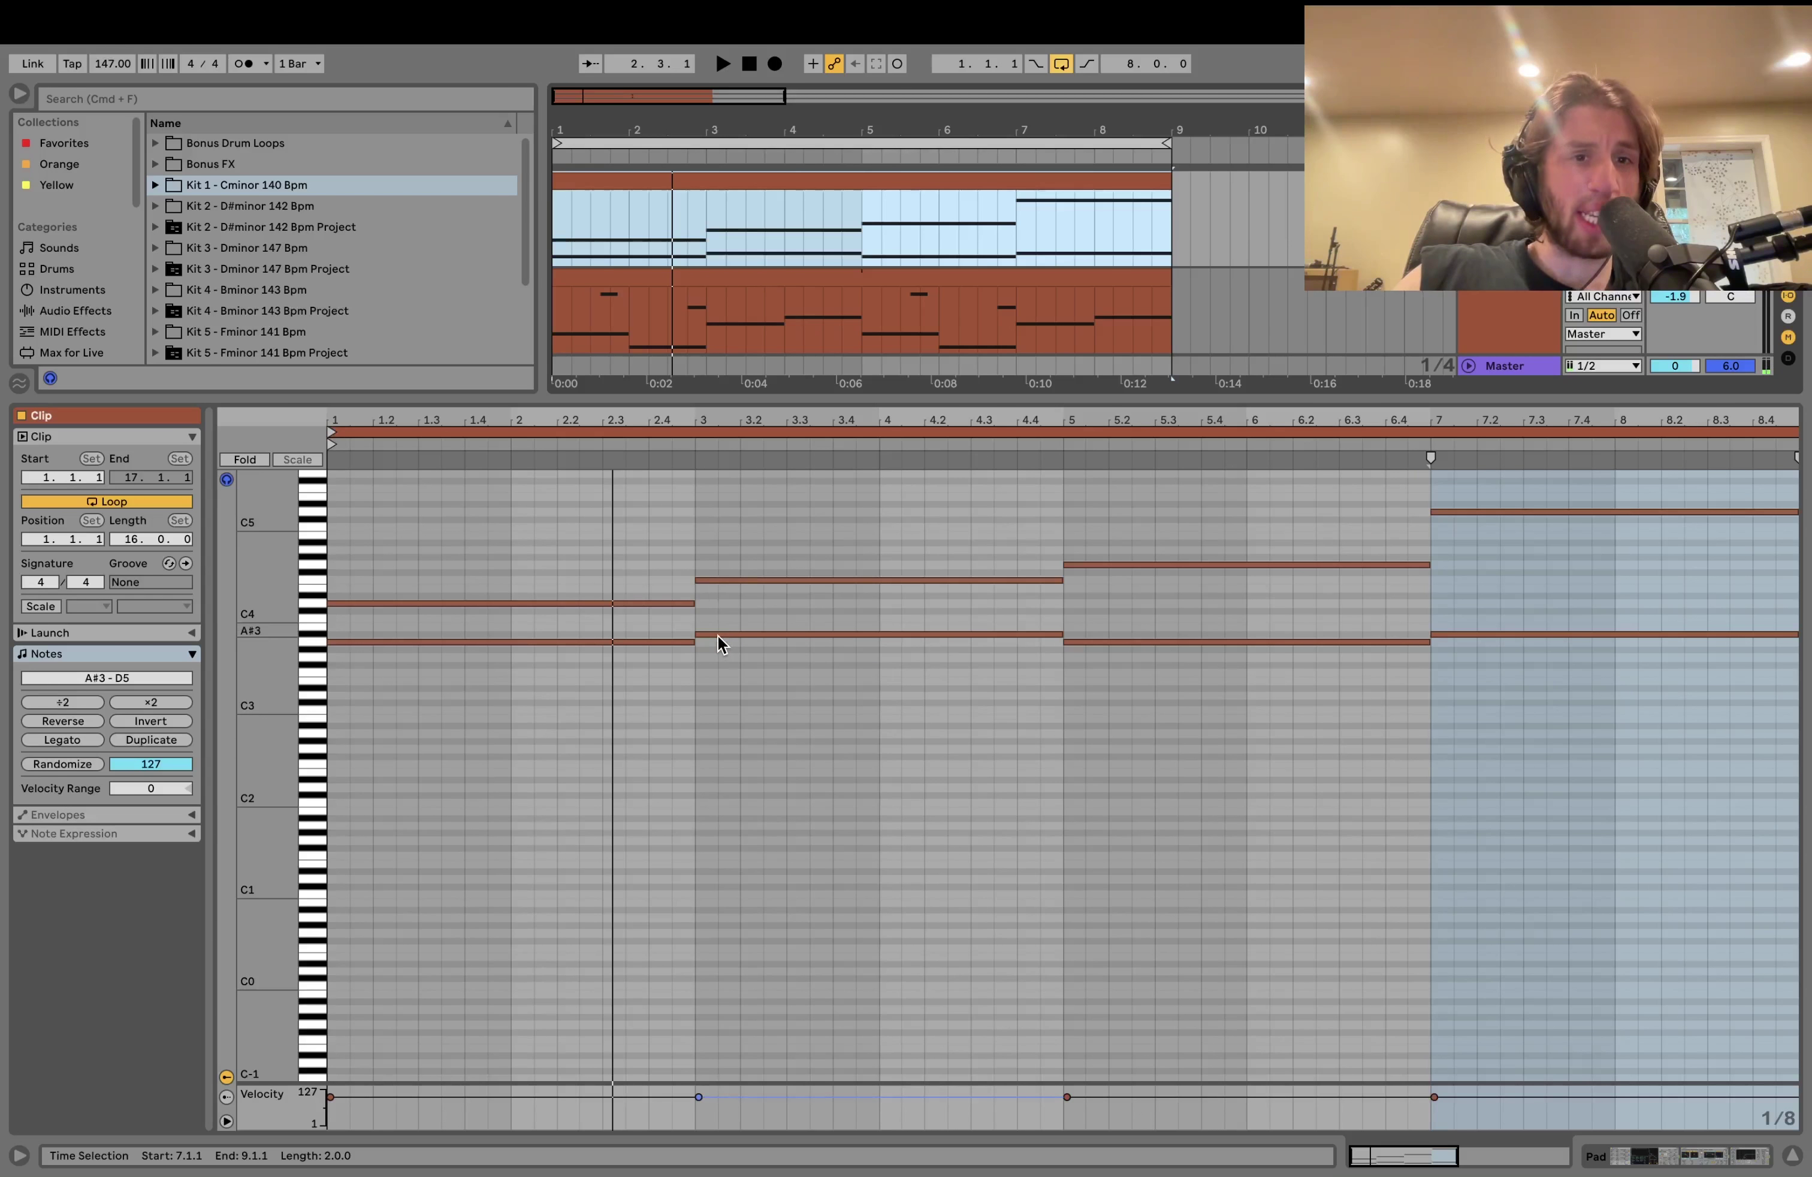
Step: Audition the Pad clip's chords from bar 3 and from bar 5
left_click(712, 451)
left_click(1101, 447)
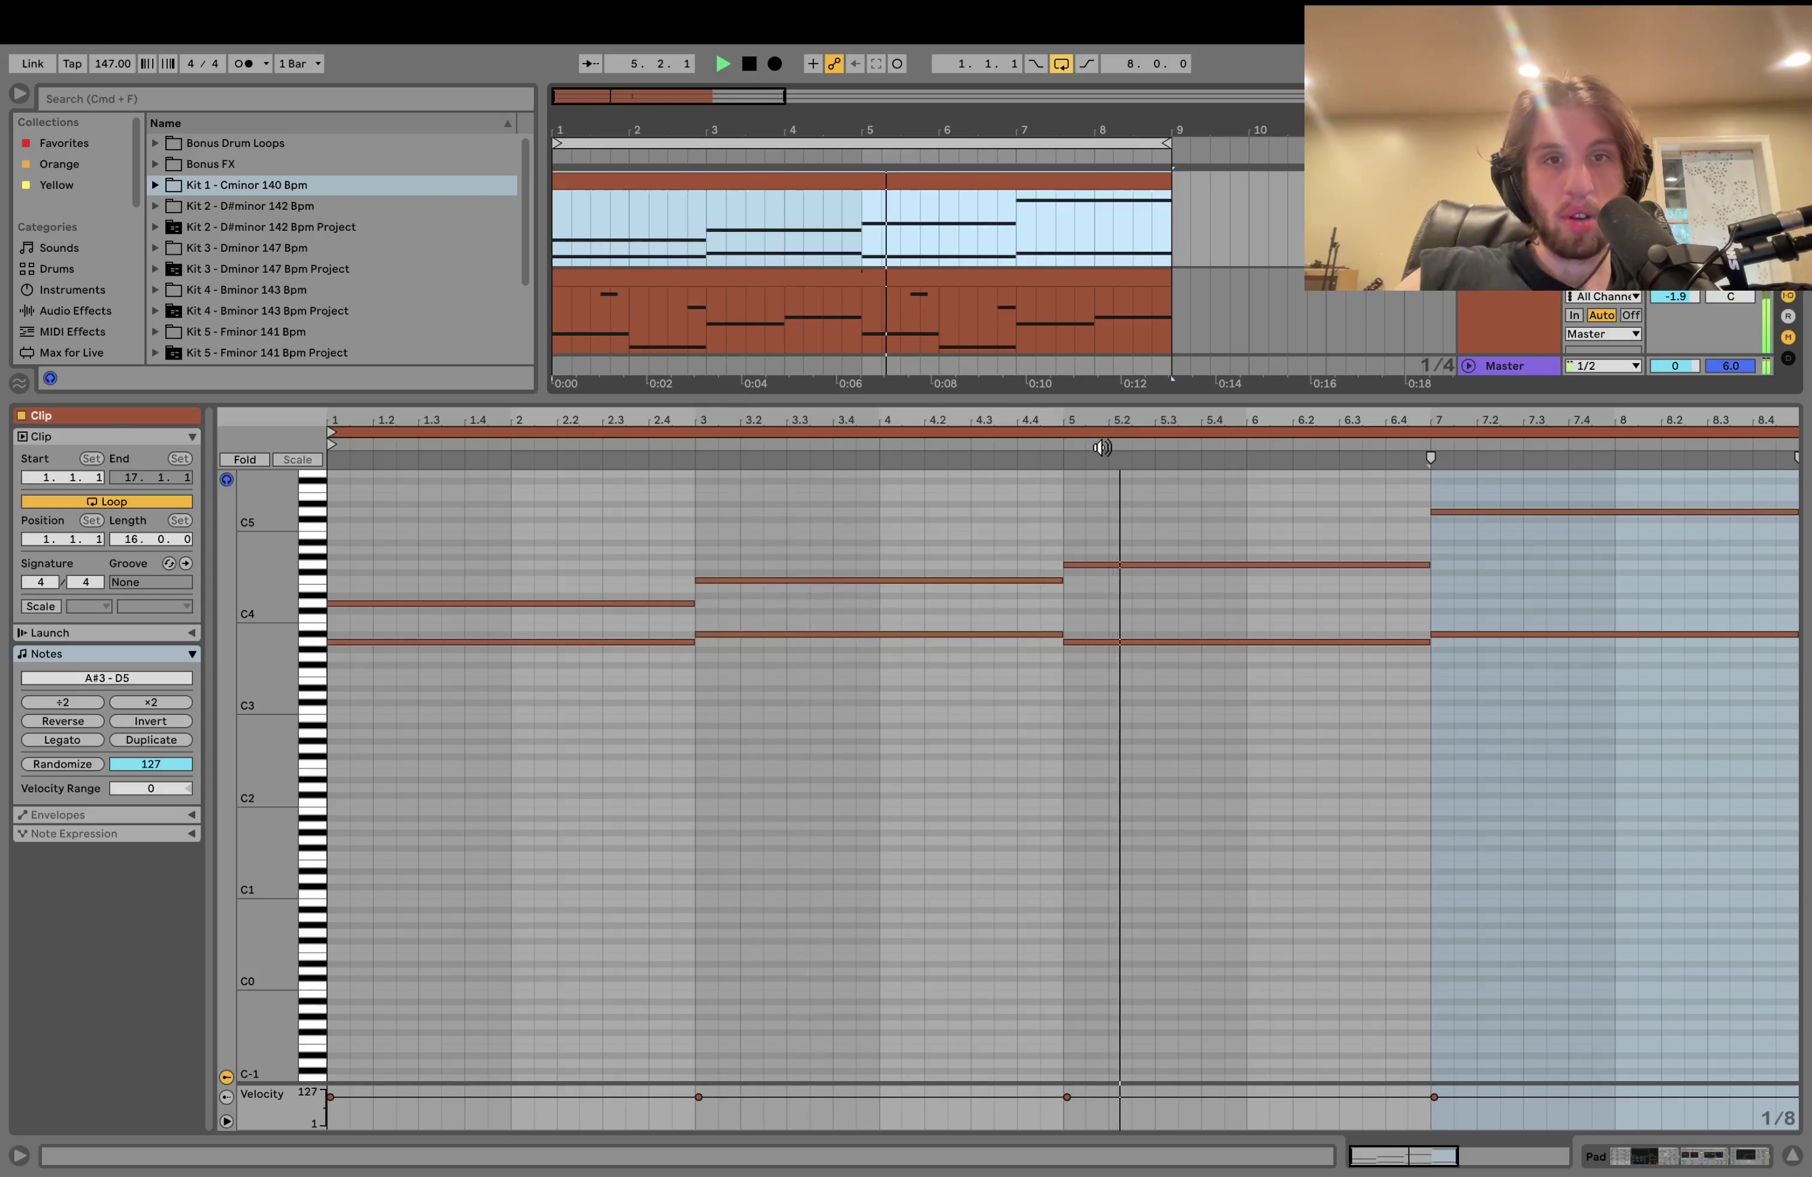
key("space")
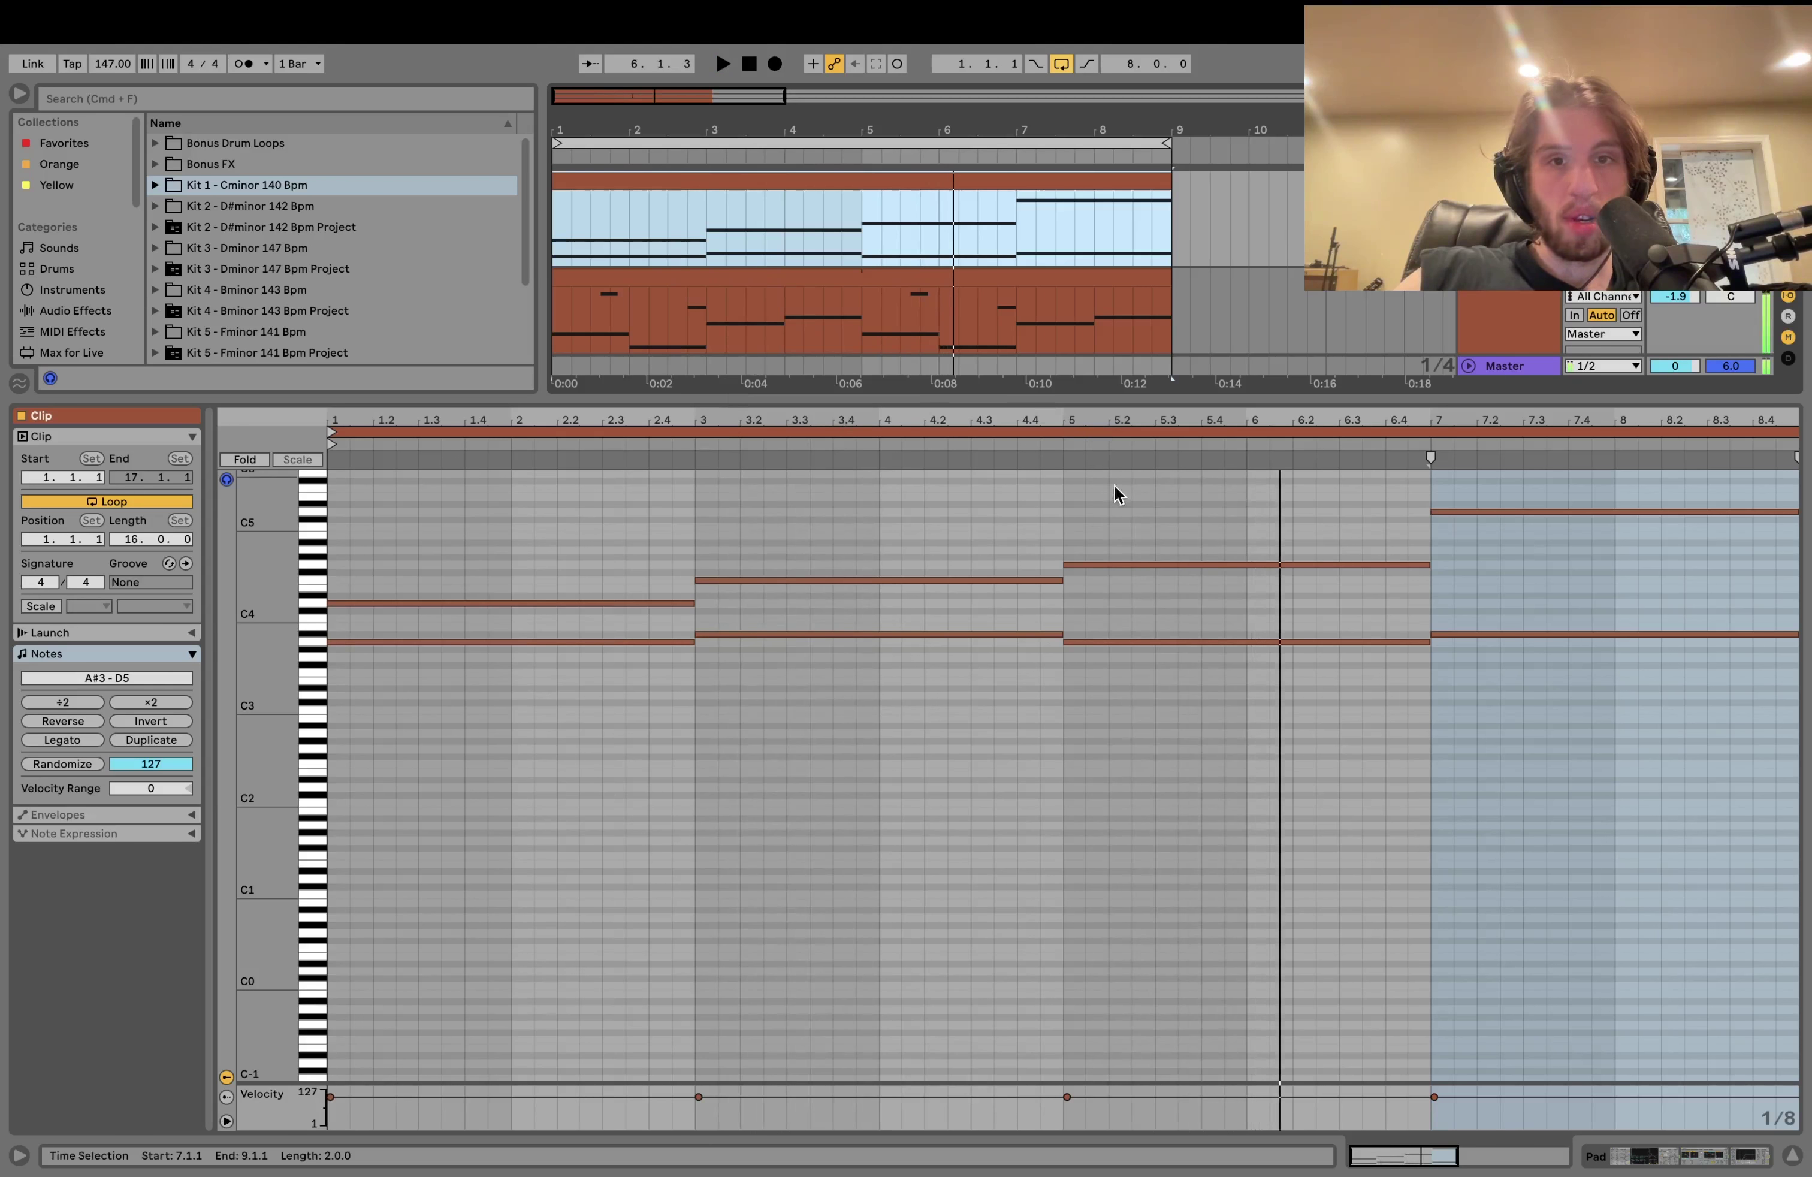
Step: Select the Pad clip's A3 and G4 notes in bar 5 and its A#3 note in bar 7 one by one
left_click(1105, 642)
left_click(1158, 565)
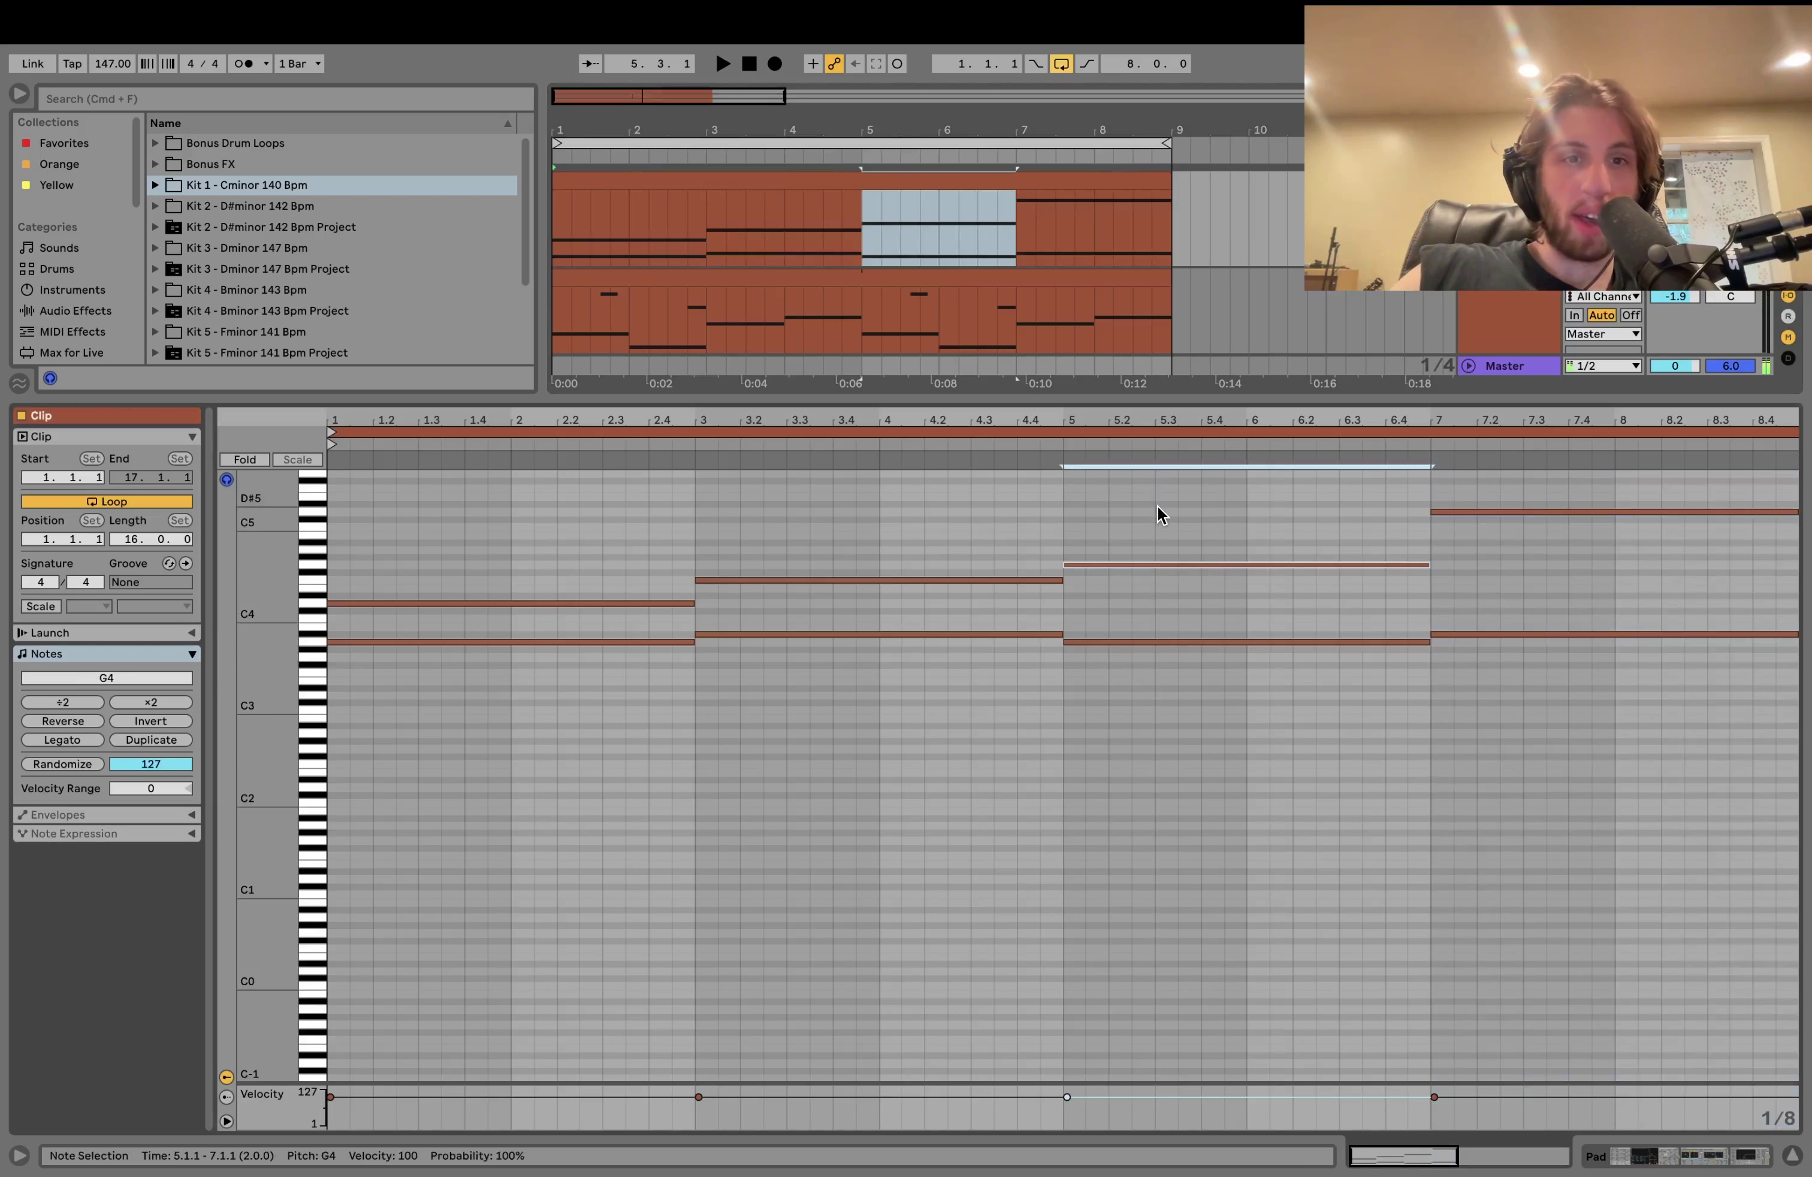
left_click(1522, 493)
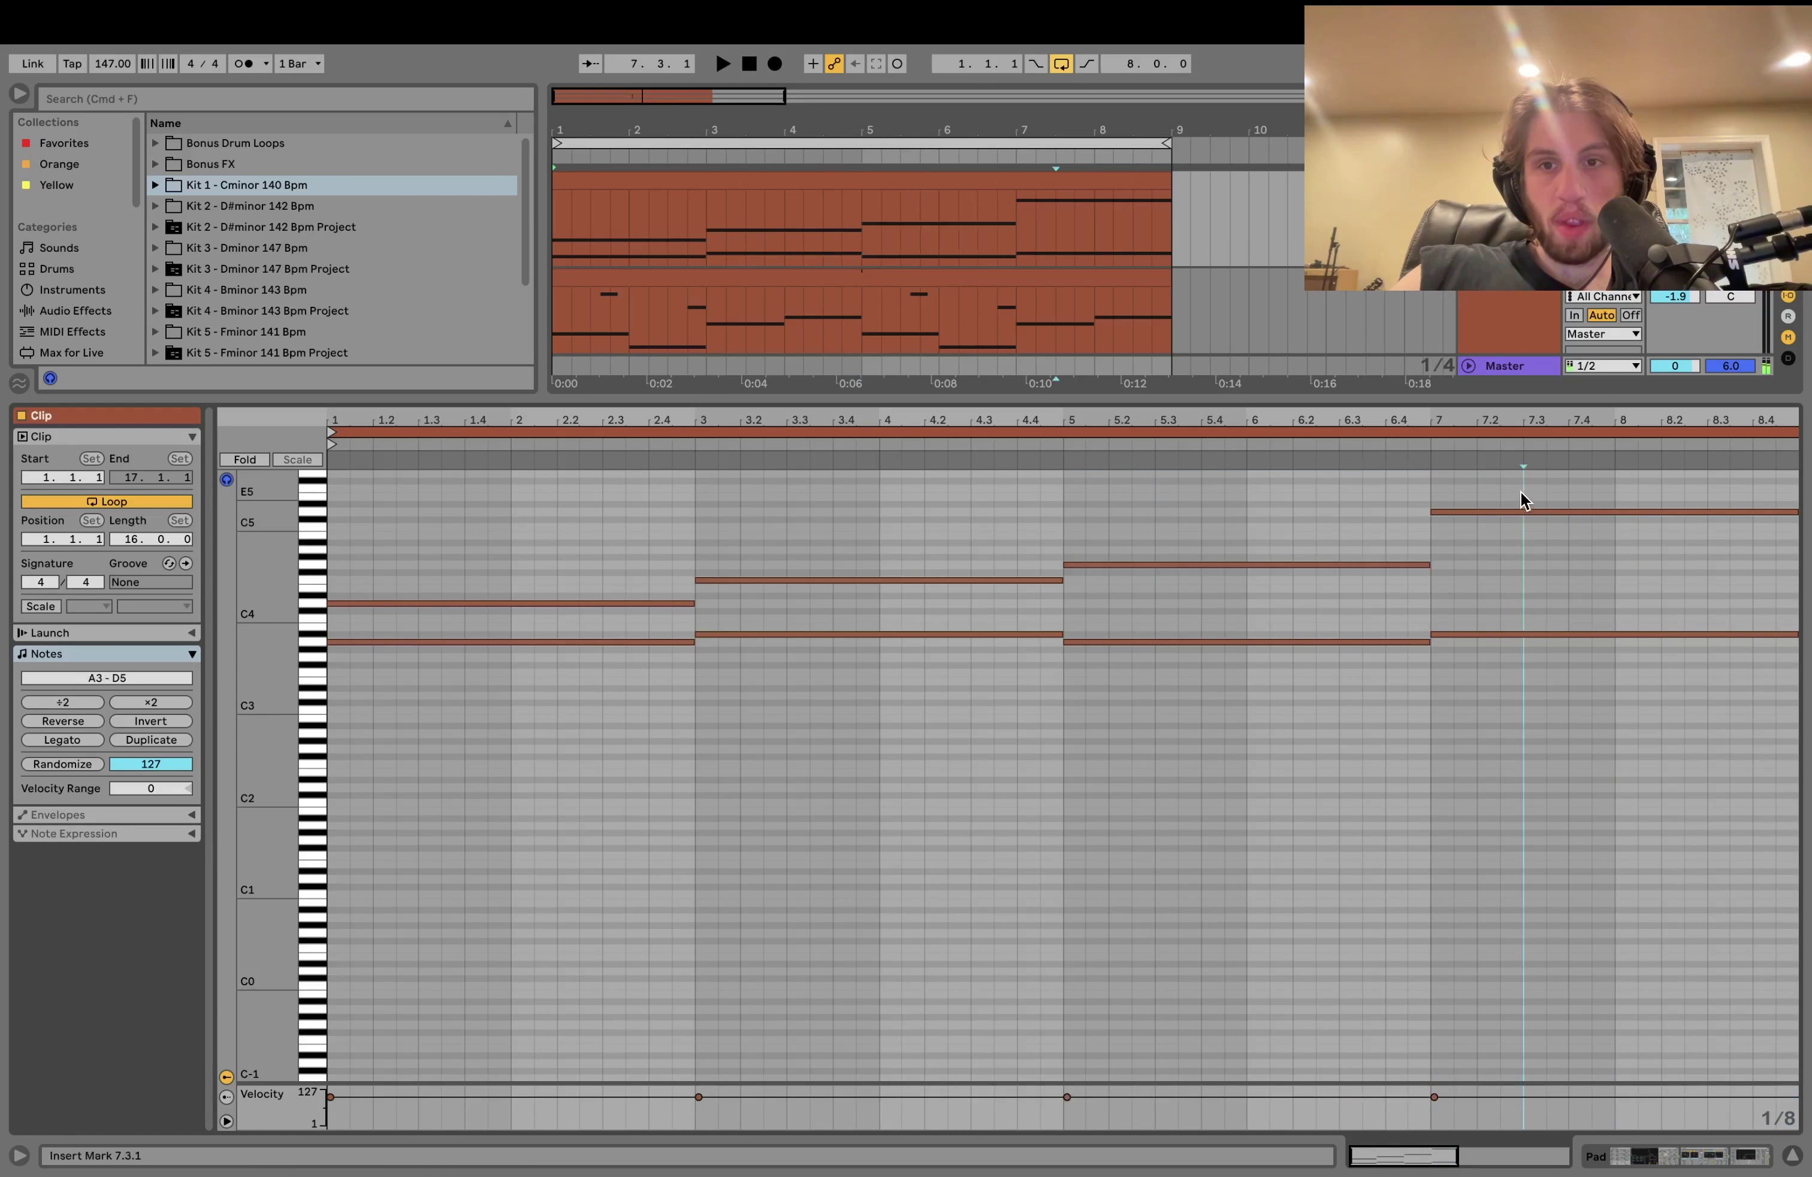
key("super+Left")
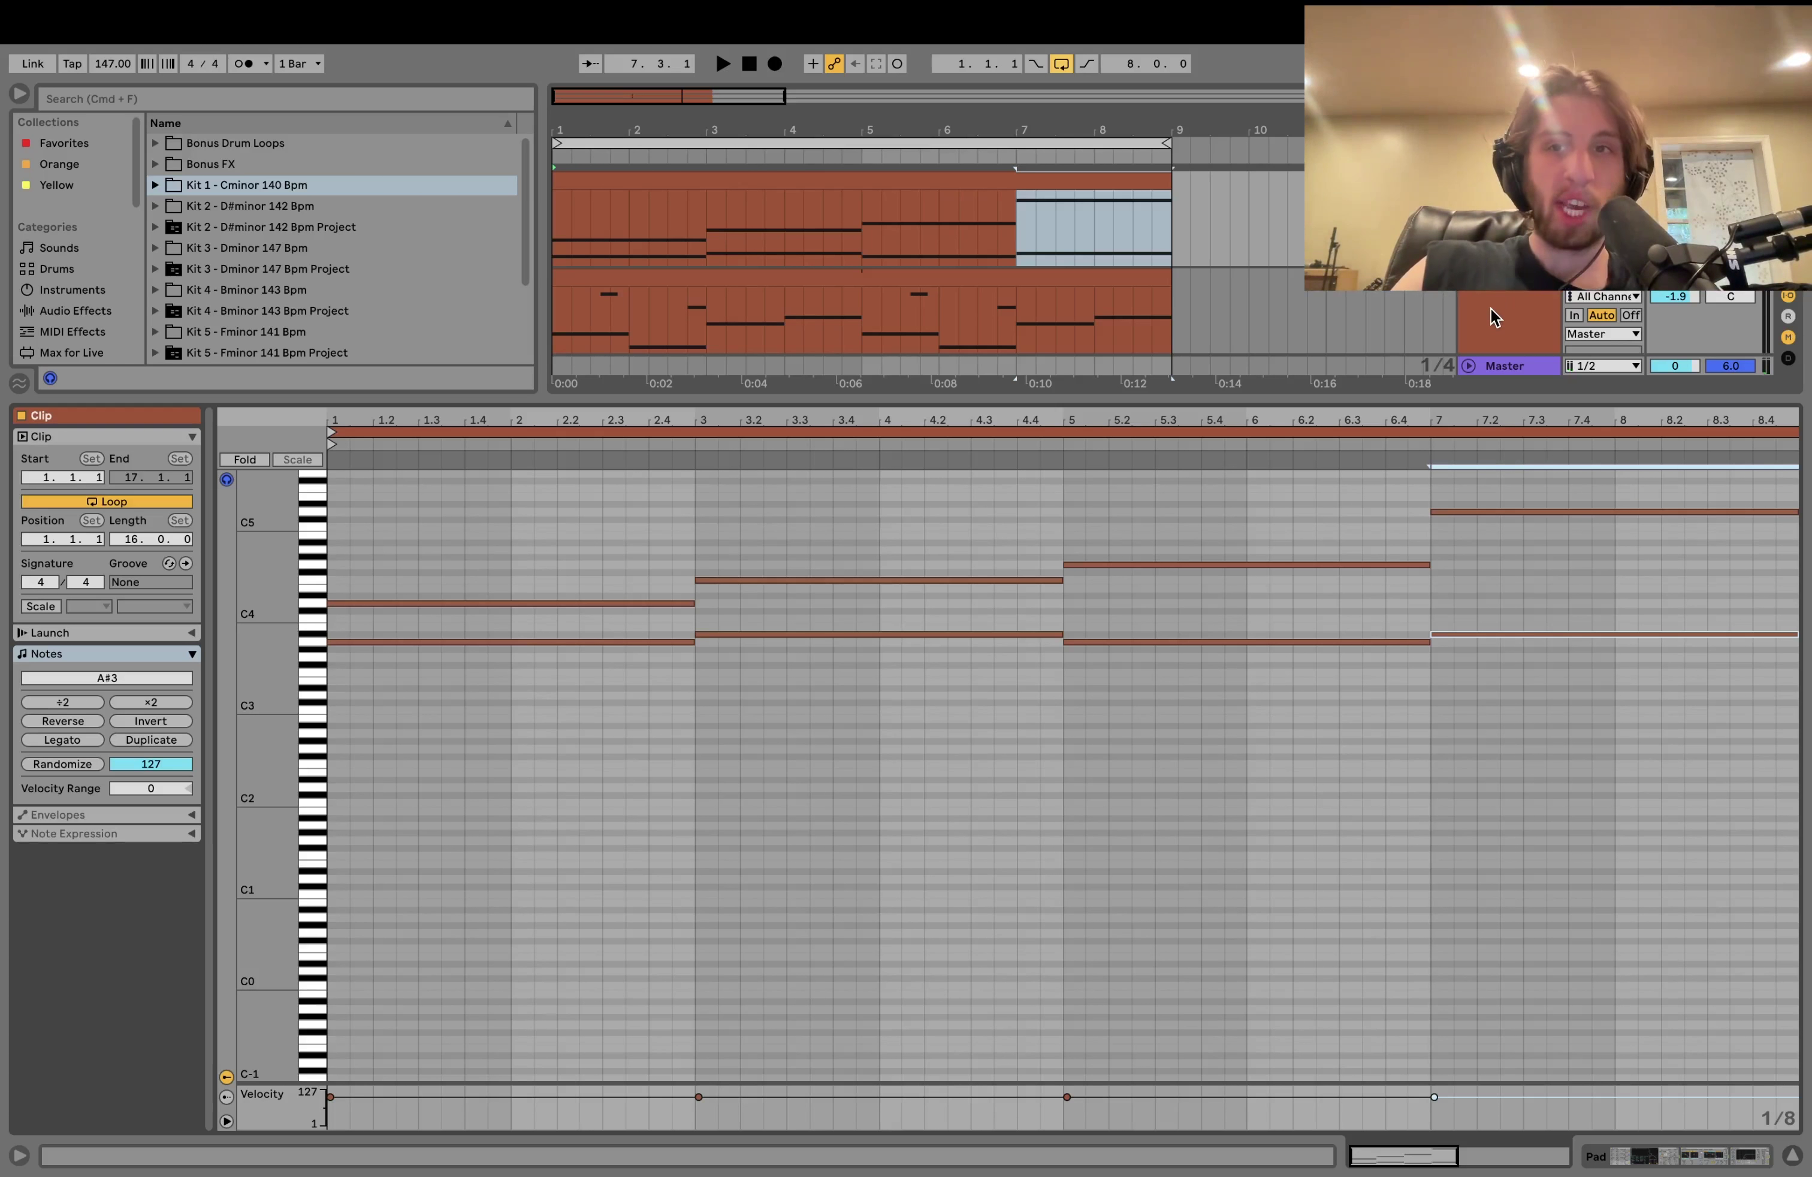
Step: Leave the Pad's note editor, solo the Bass track and show the Bass devices
key("shift+Tab")
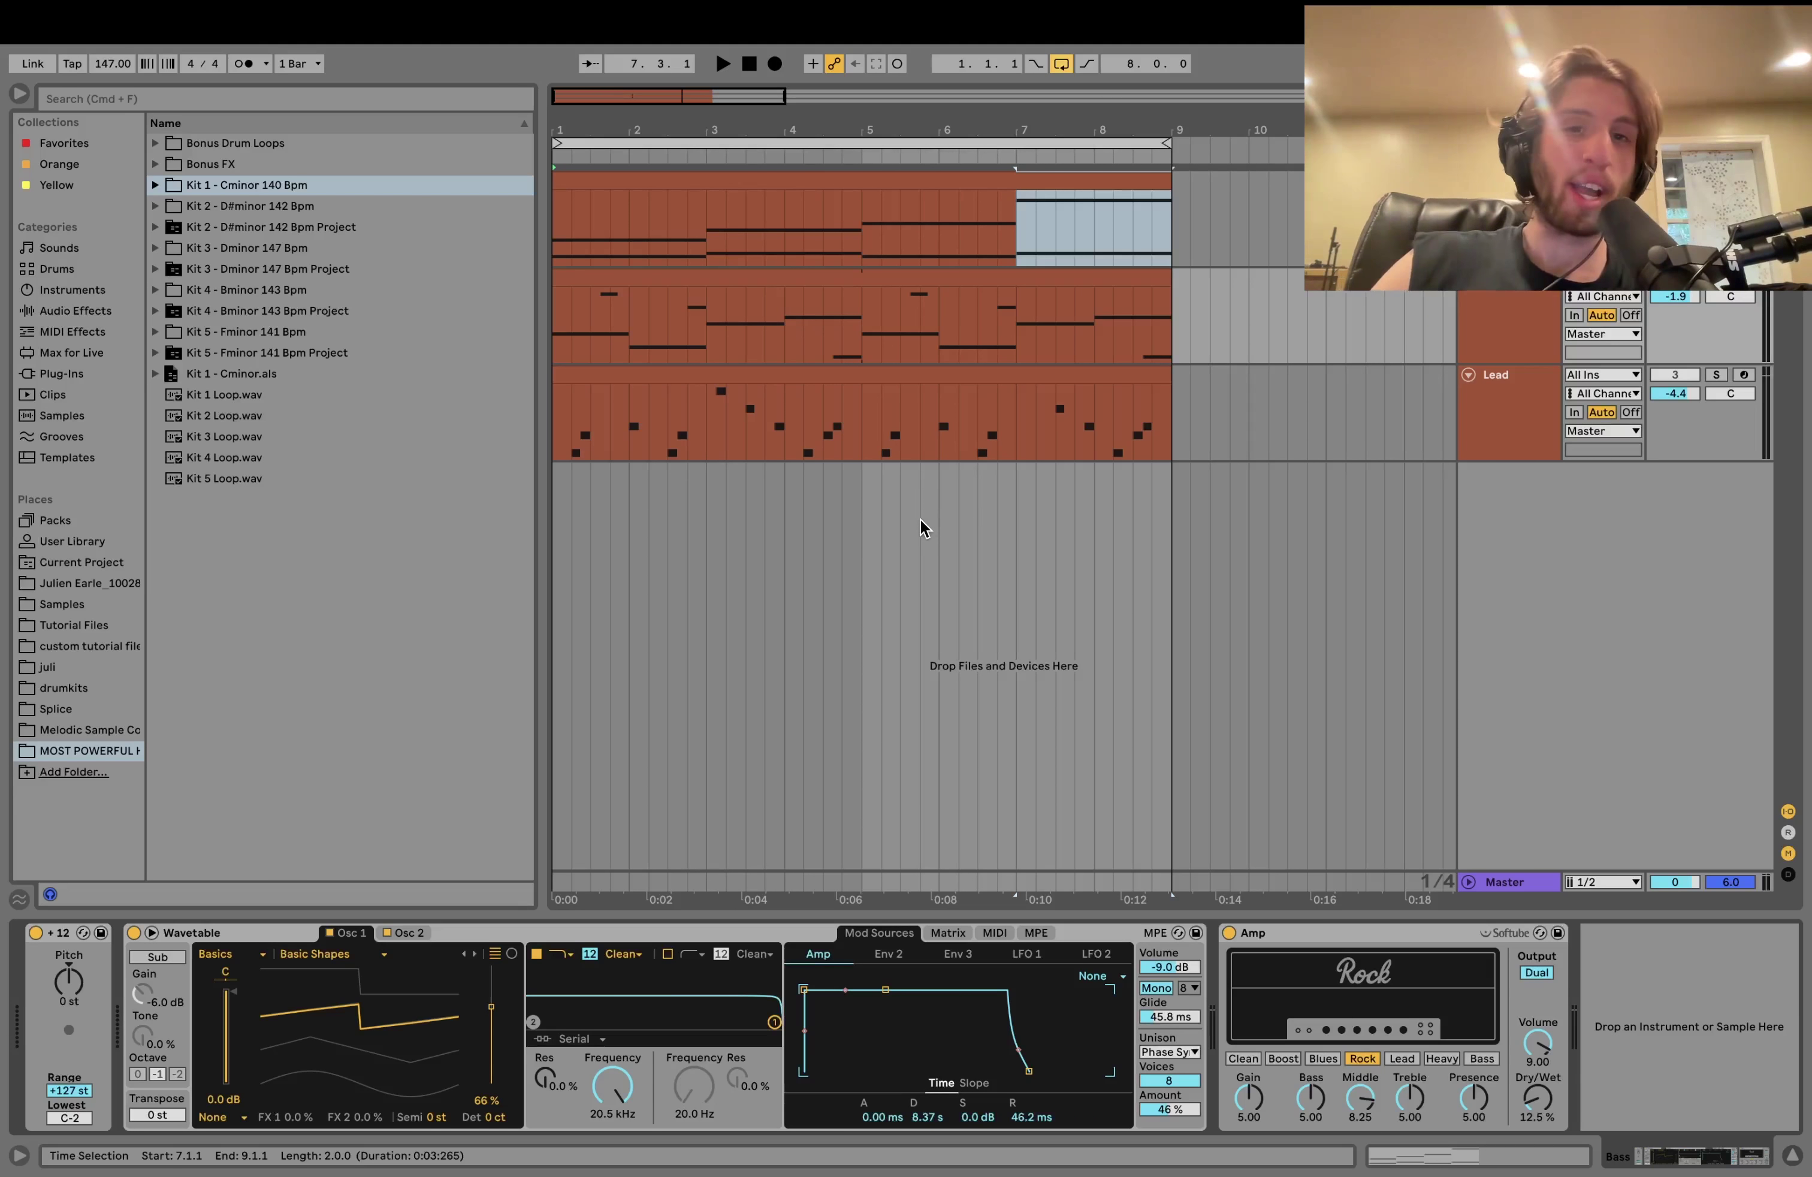
left_click(817, 380)
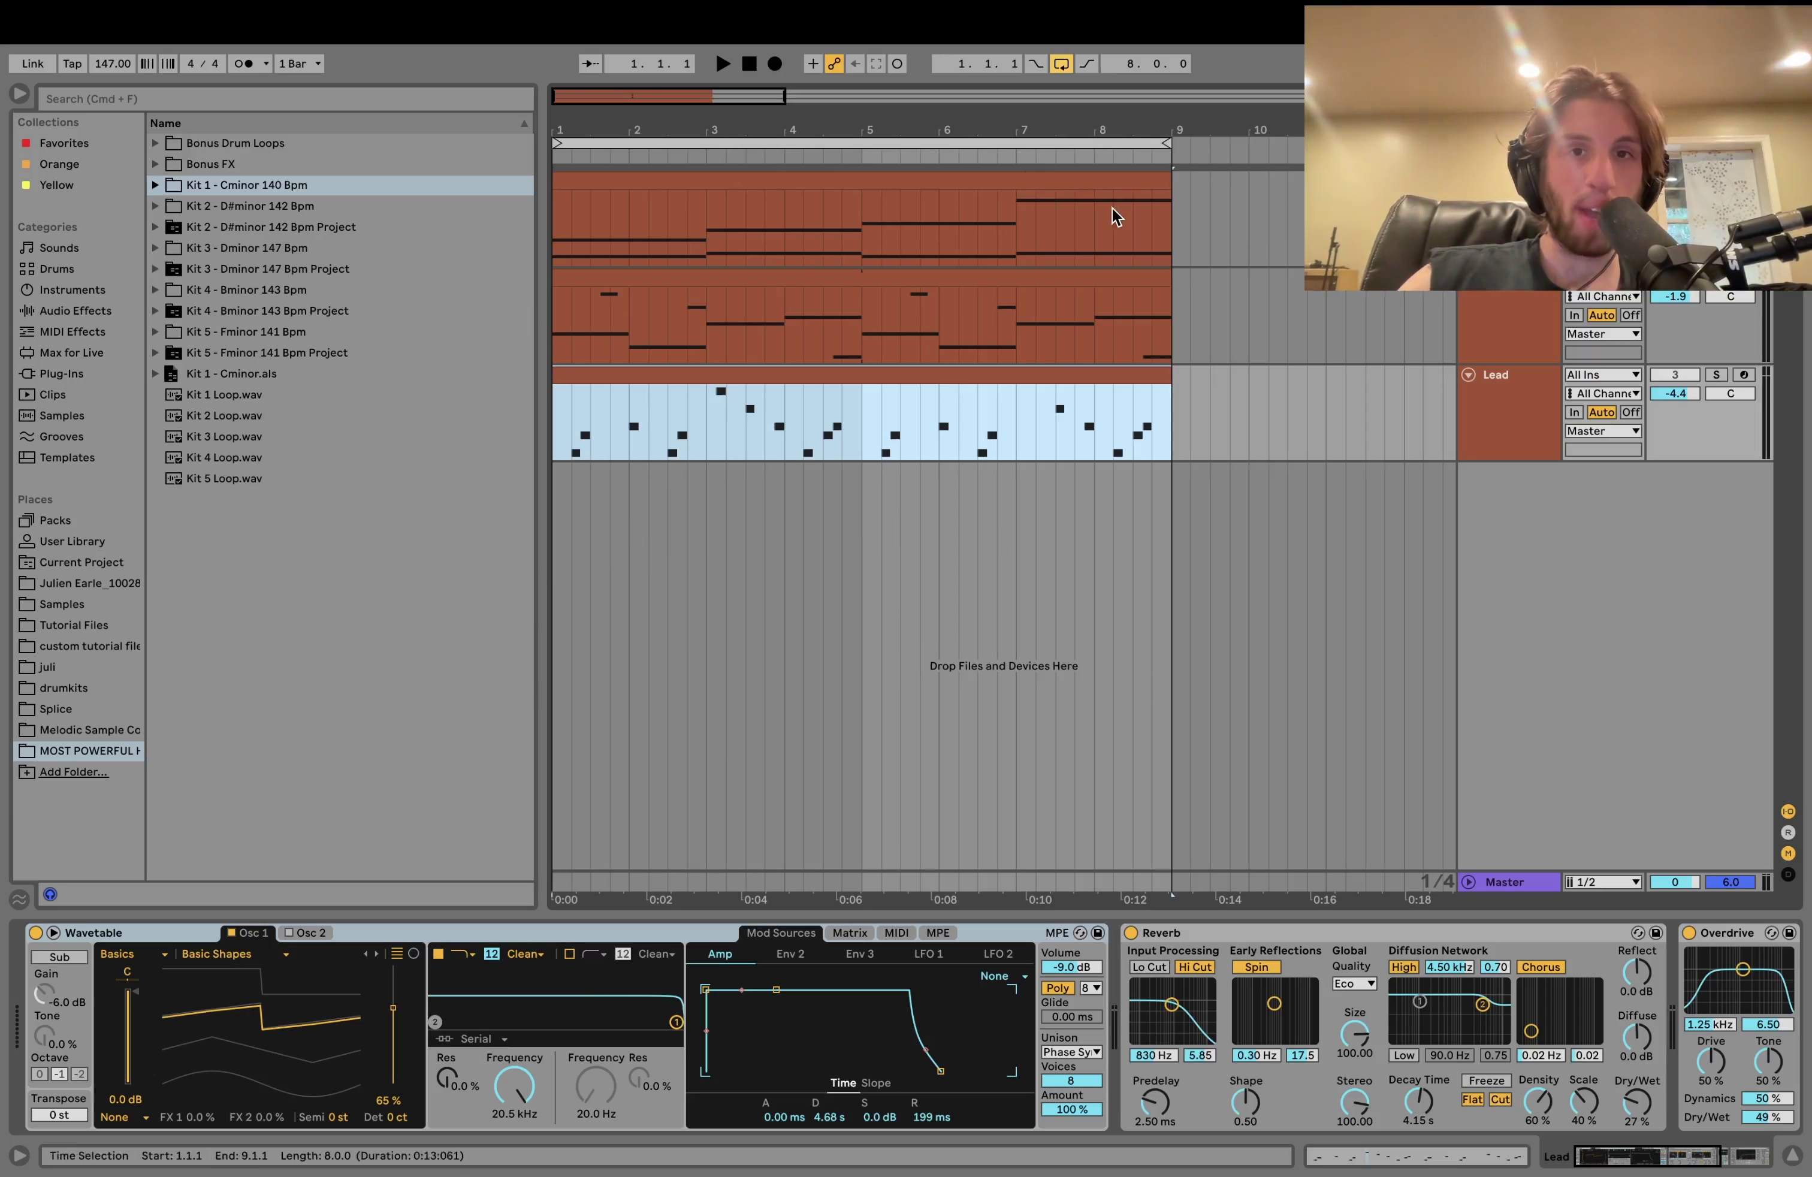
left_click(1723, 291)
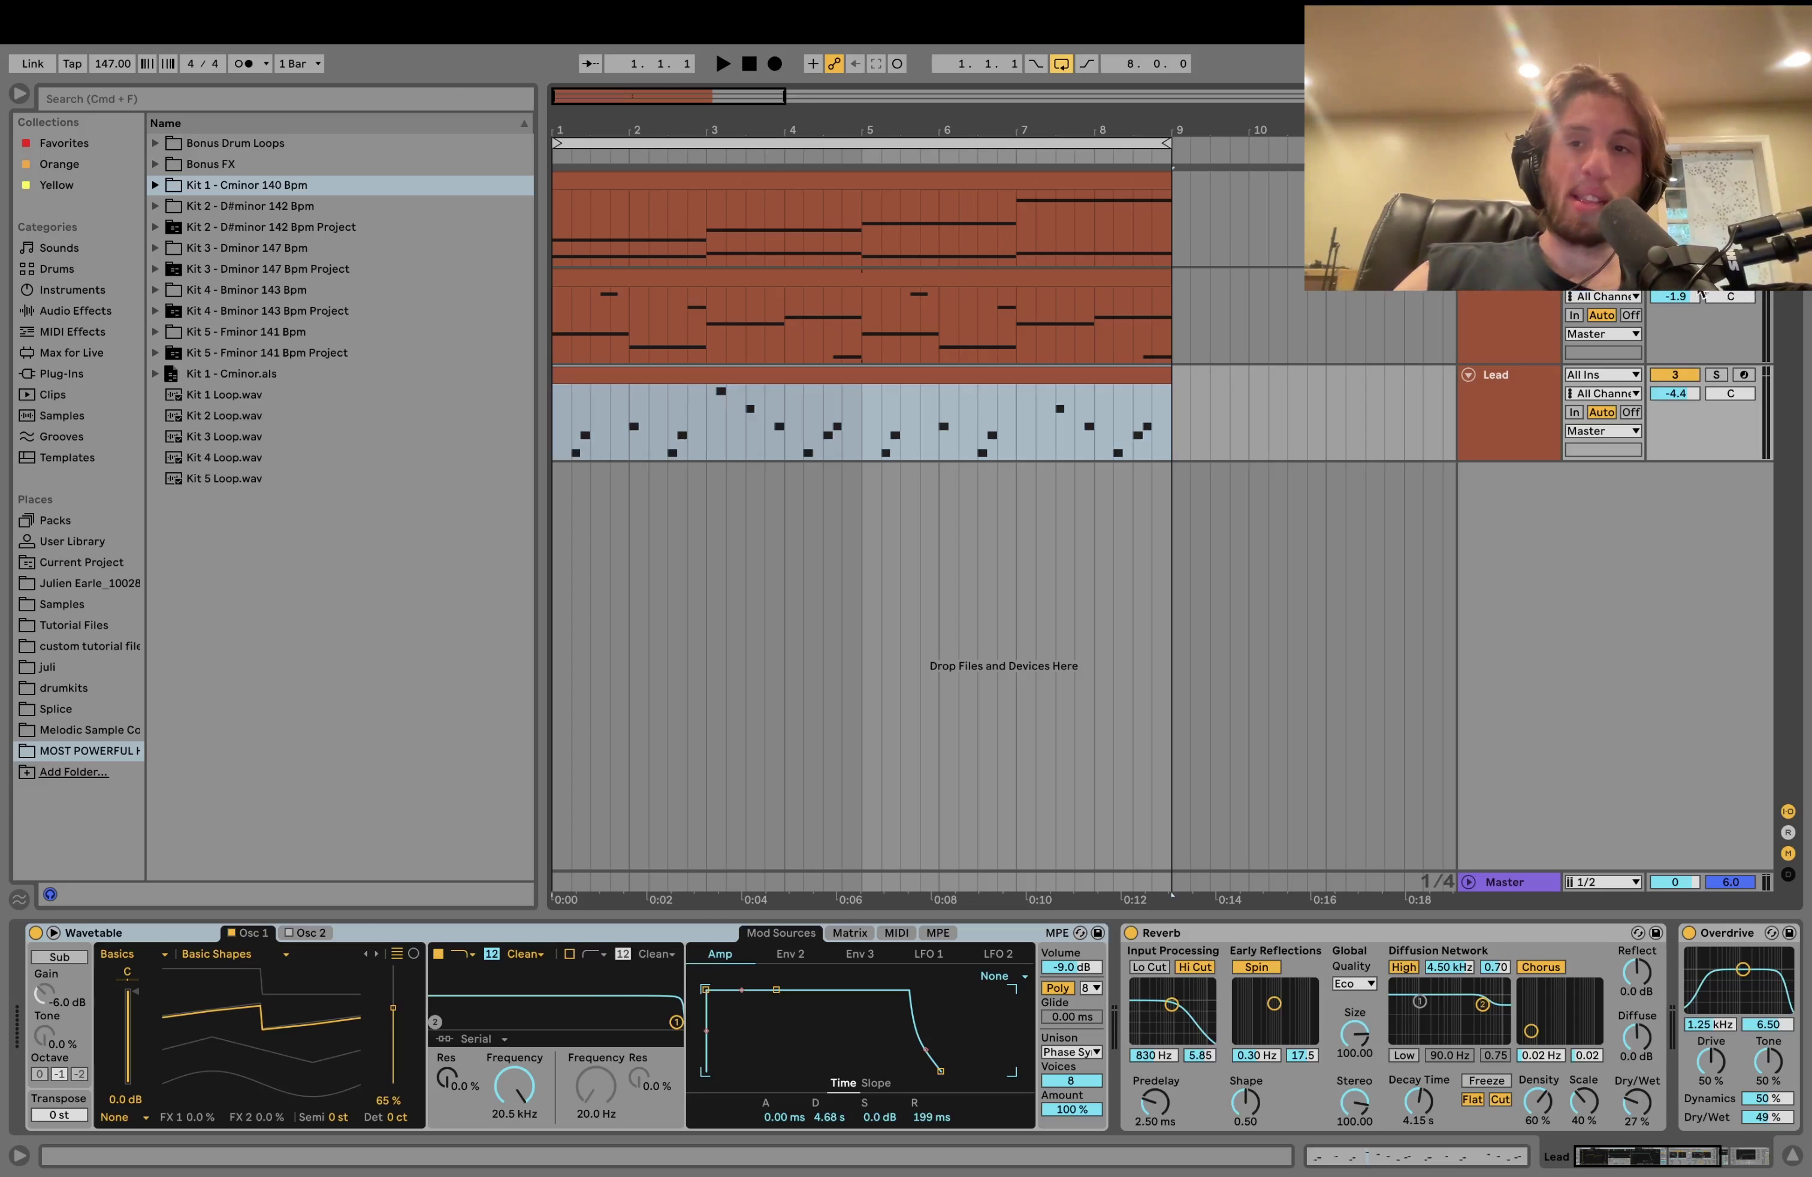
left_click(1482, 297)
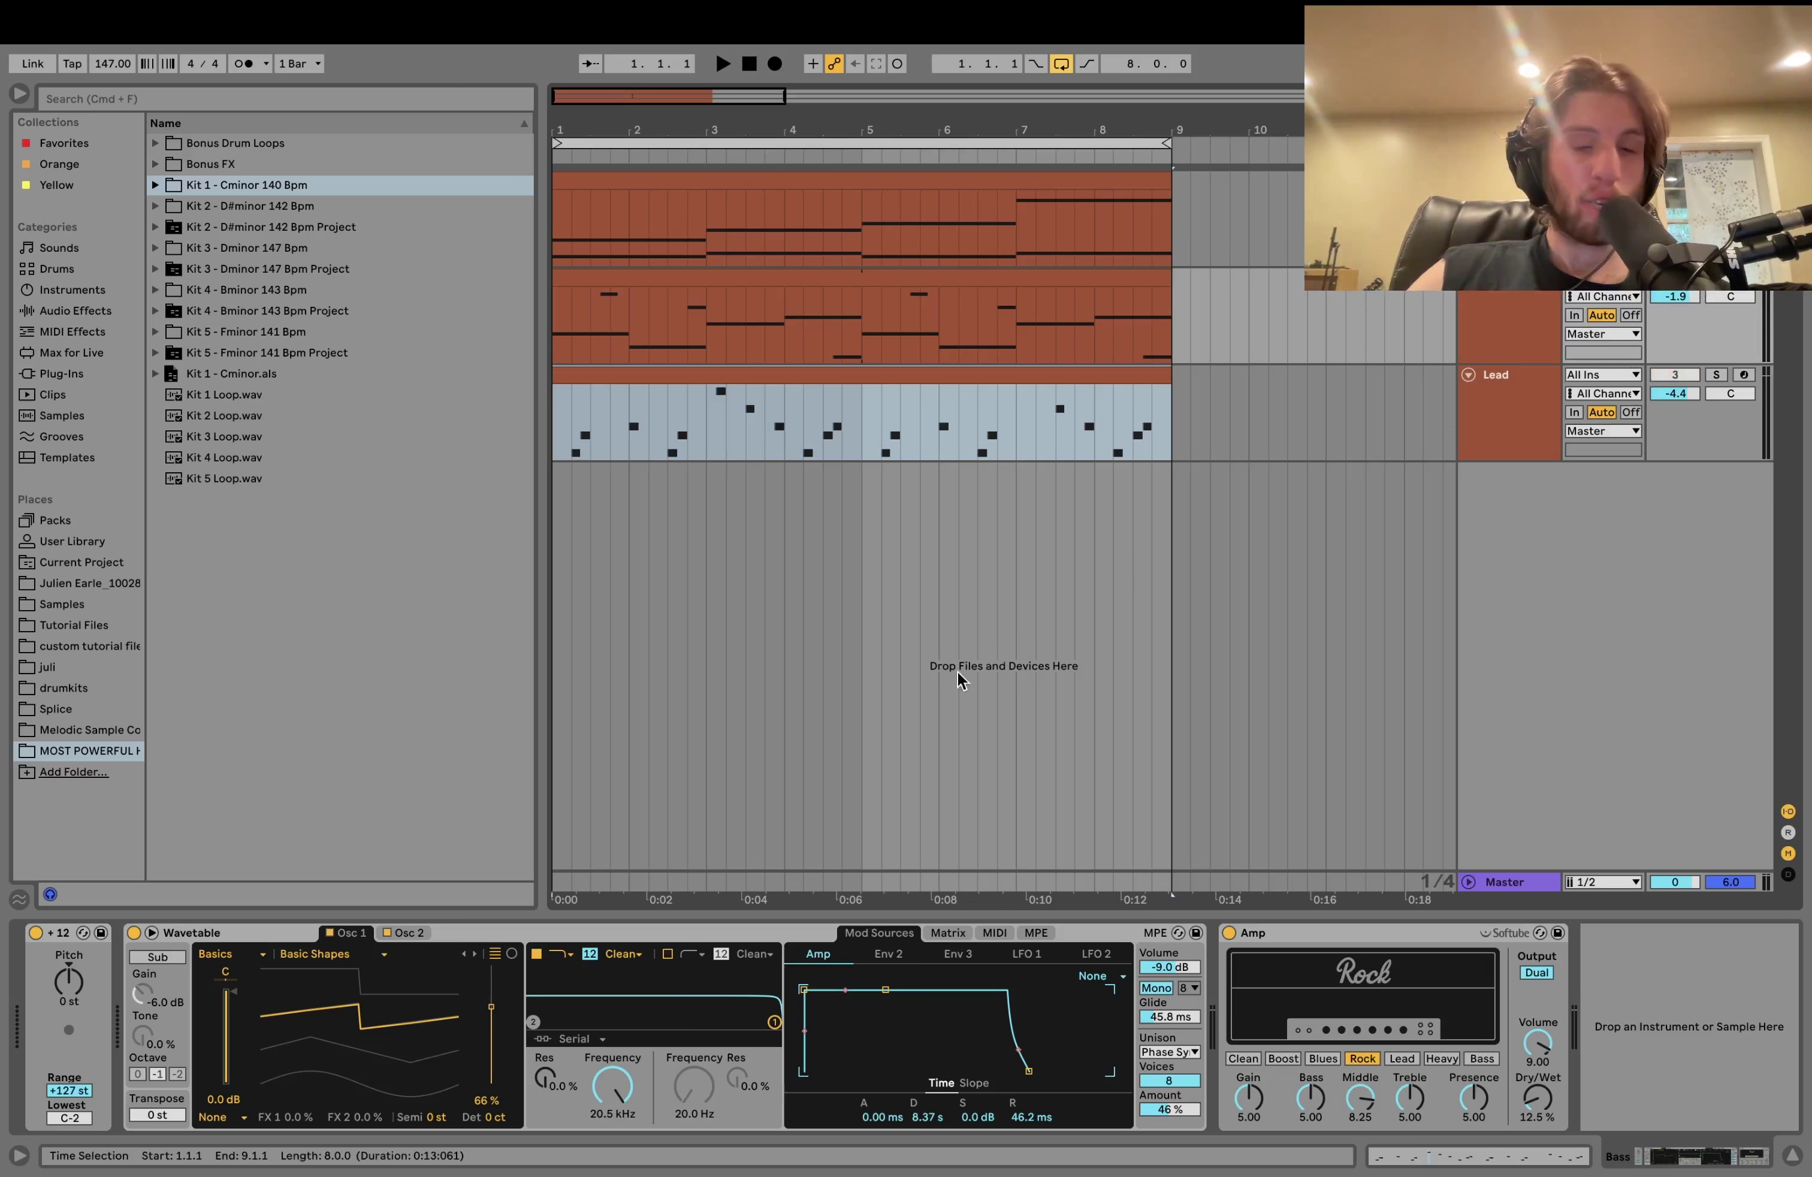
Step: Examine the settings of oscillators 1 and 2 in the Bass track's Wavetable, including unison voices and amount
left_click(411, 937)
left_click(348, 933)
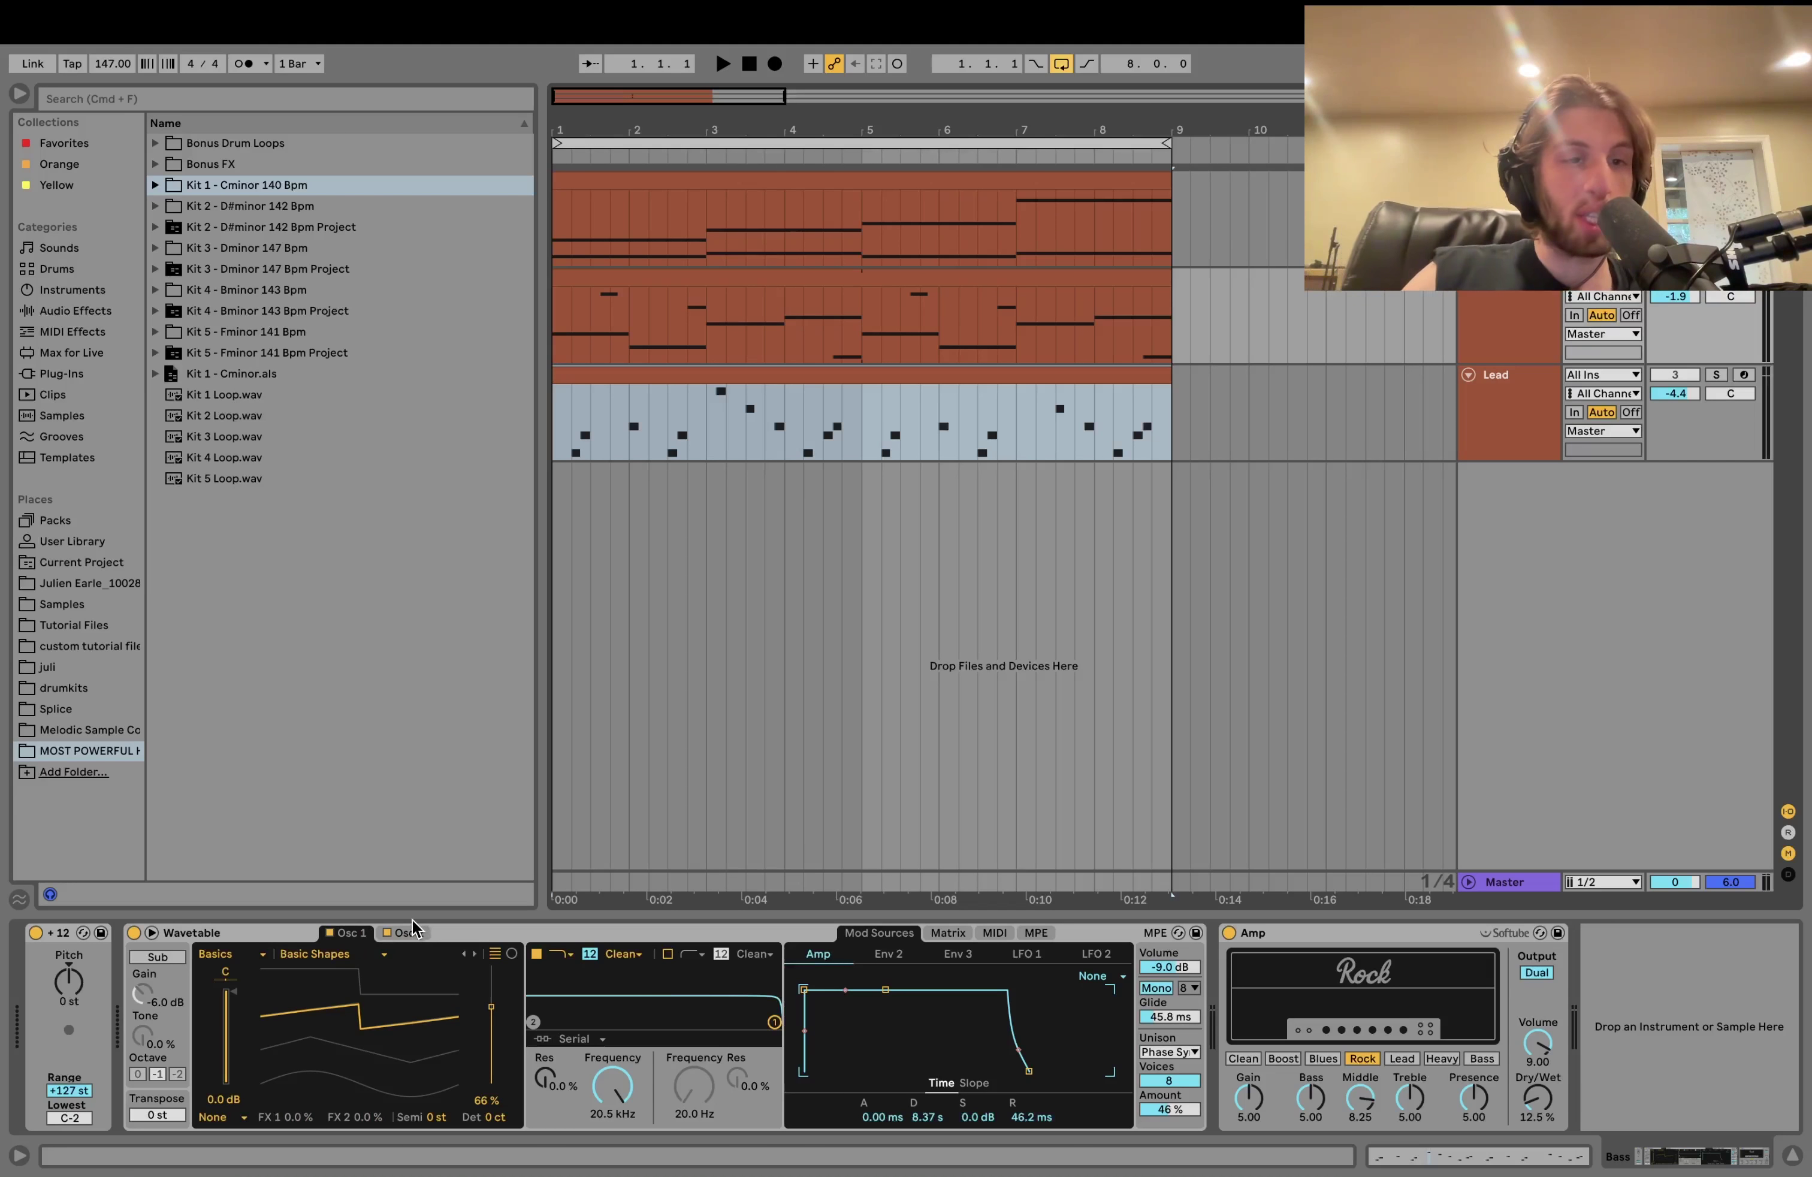
left_click(411, 934)
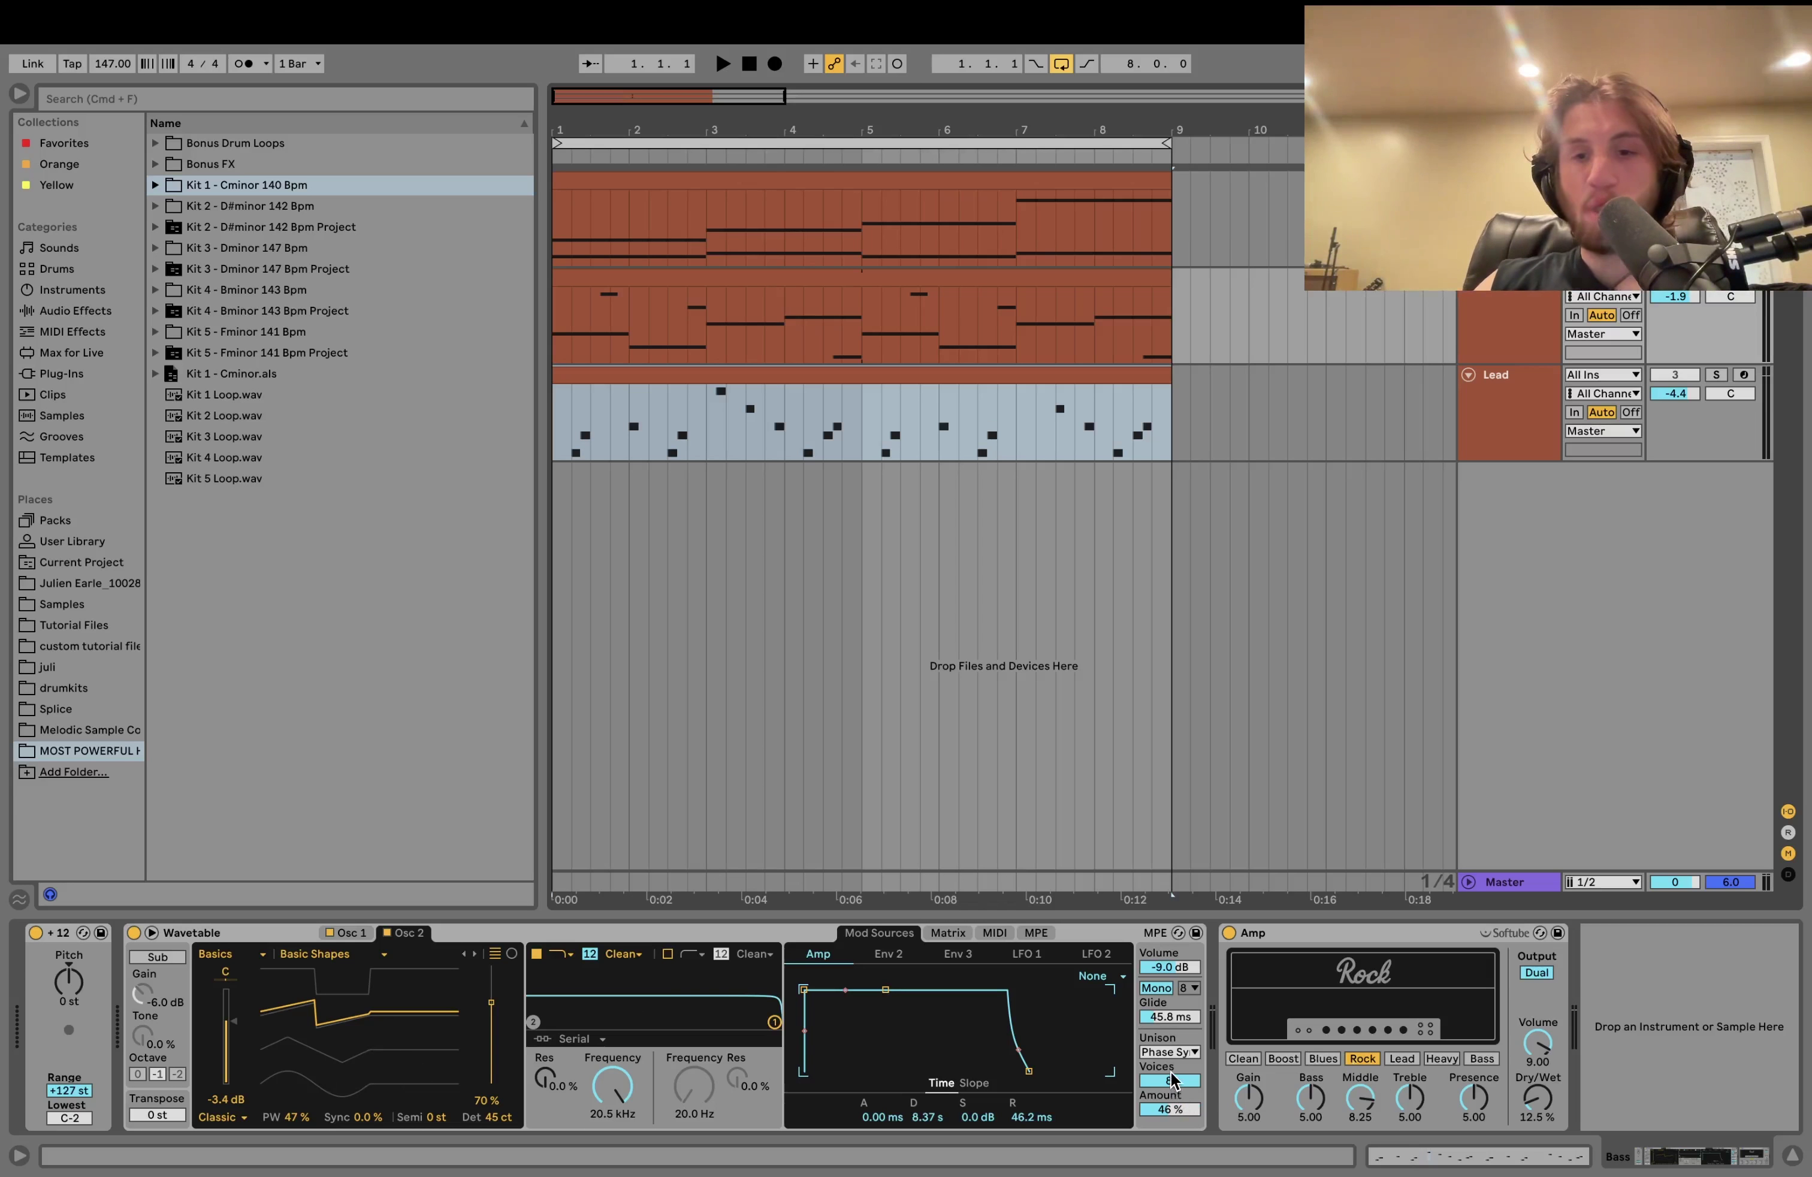
mouse_move(1362, 1175)
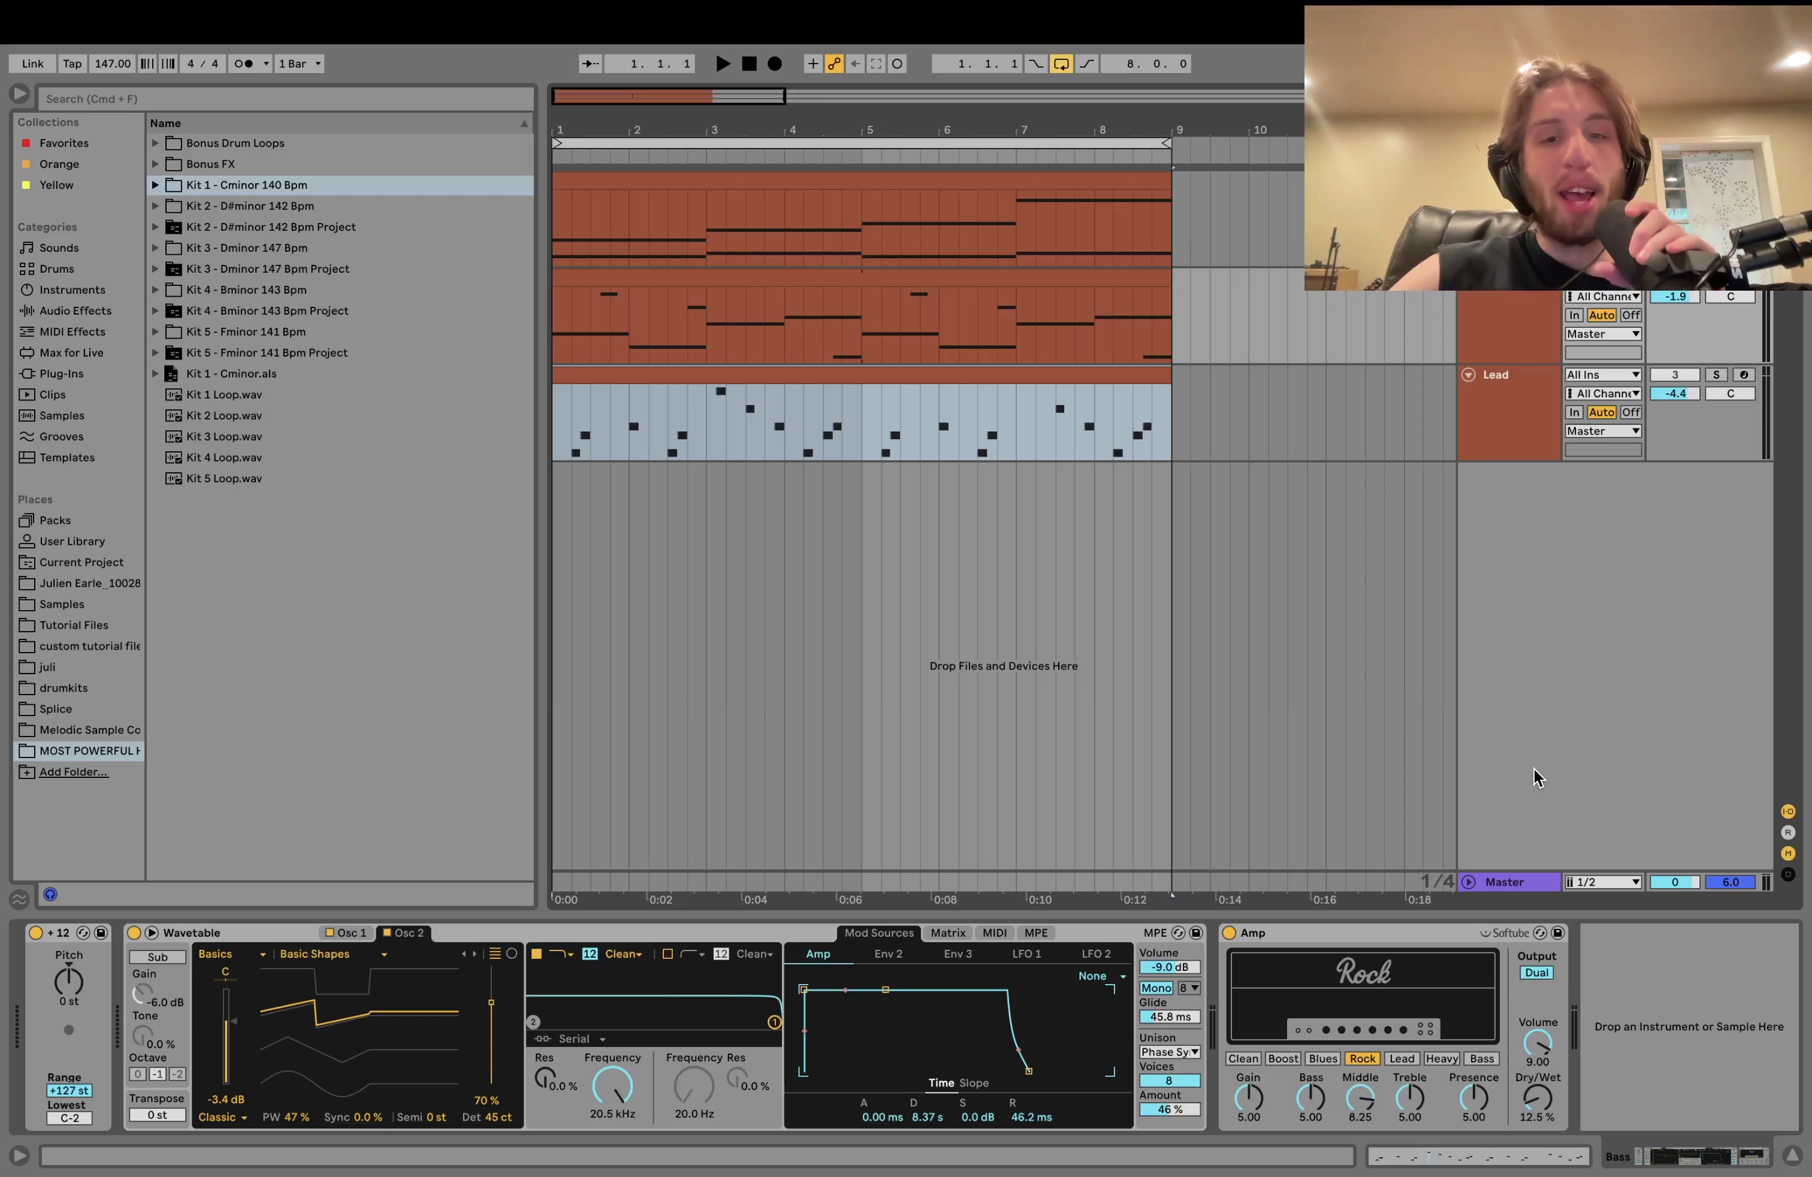
Step: Compare the Bass sound with the Amp device bypassed and re-enabled during playback
left_click(1228, 933)
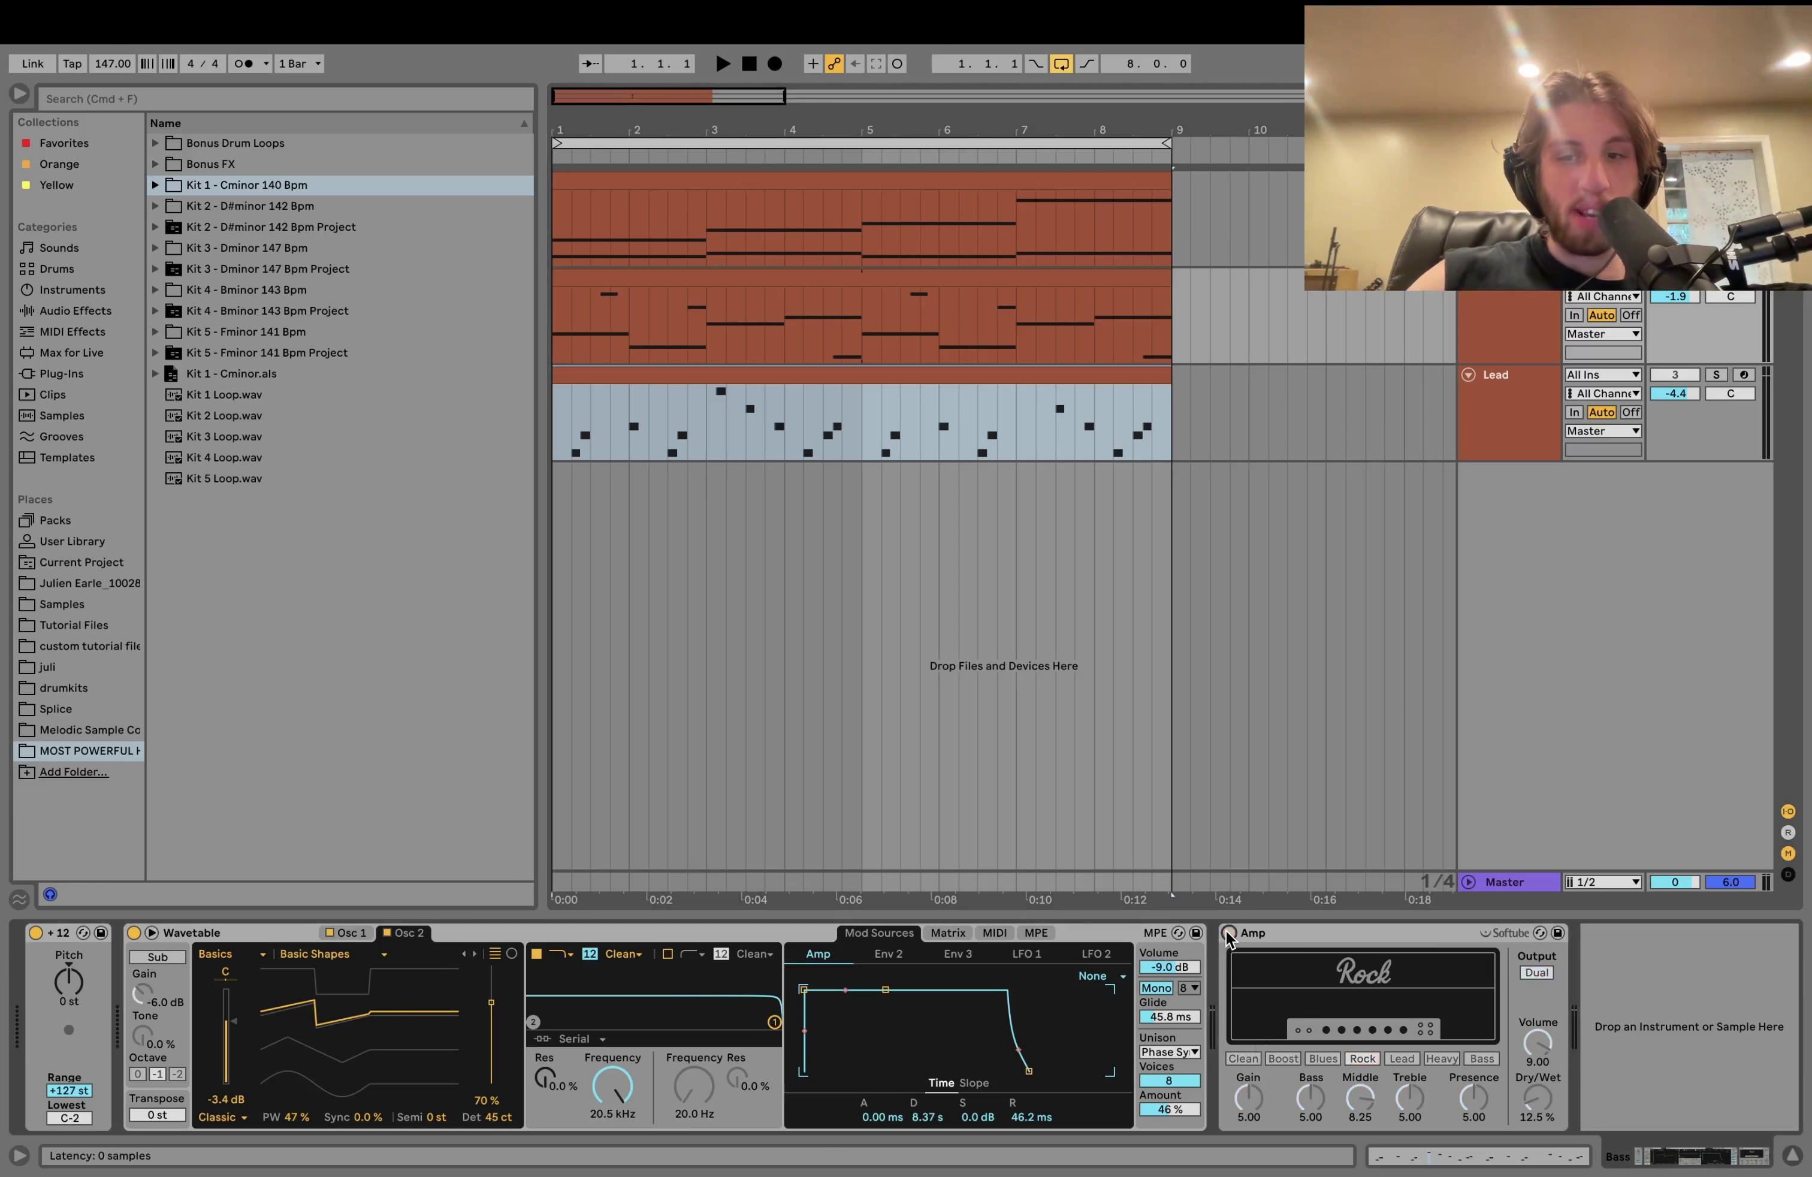
key("space")
key("space")
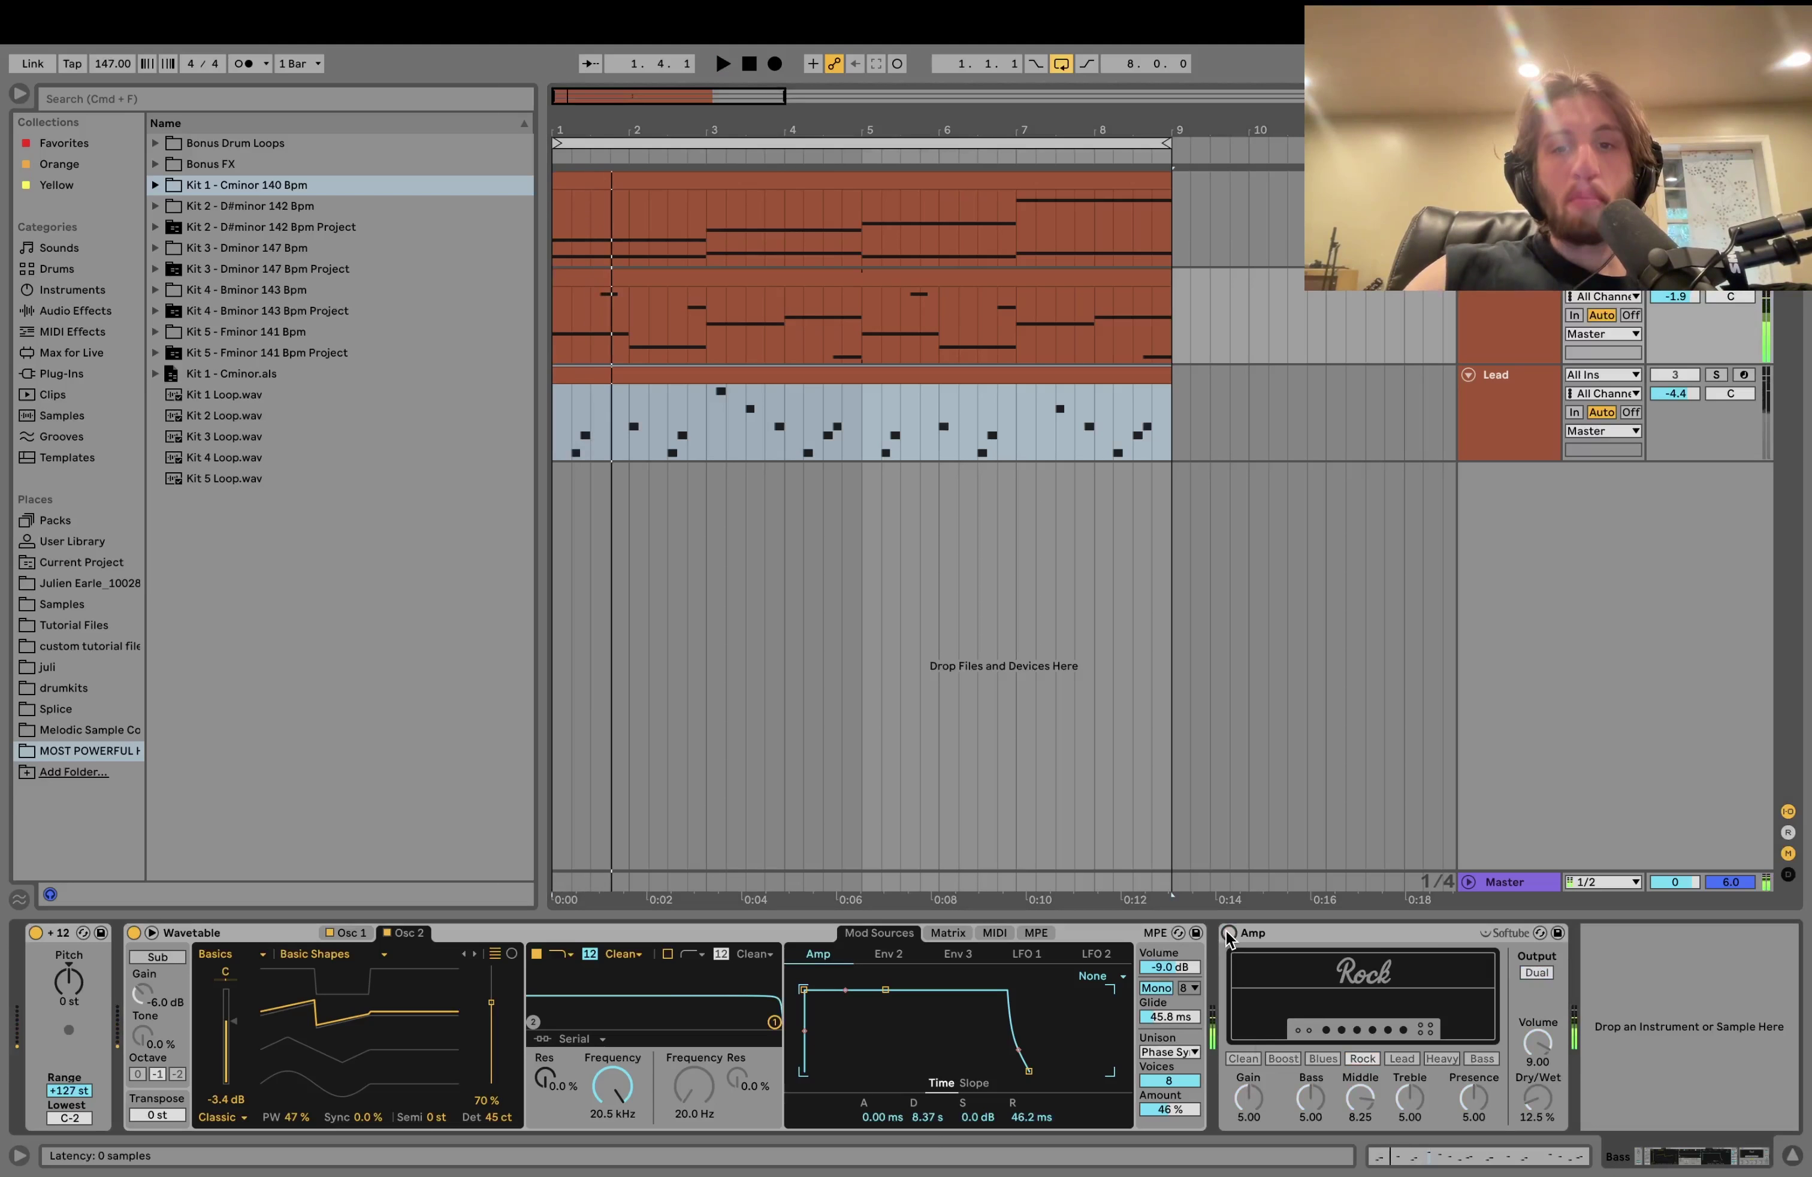
left_click(1228, 933)
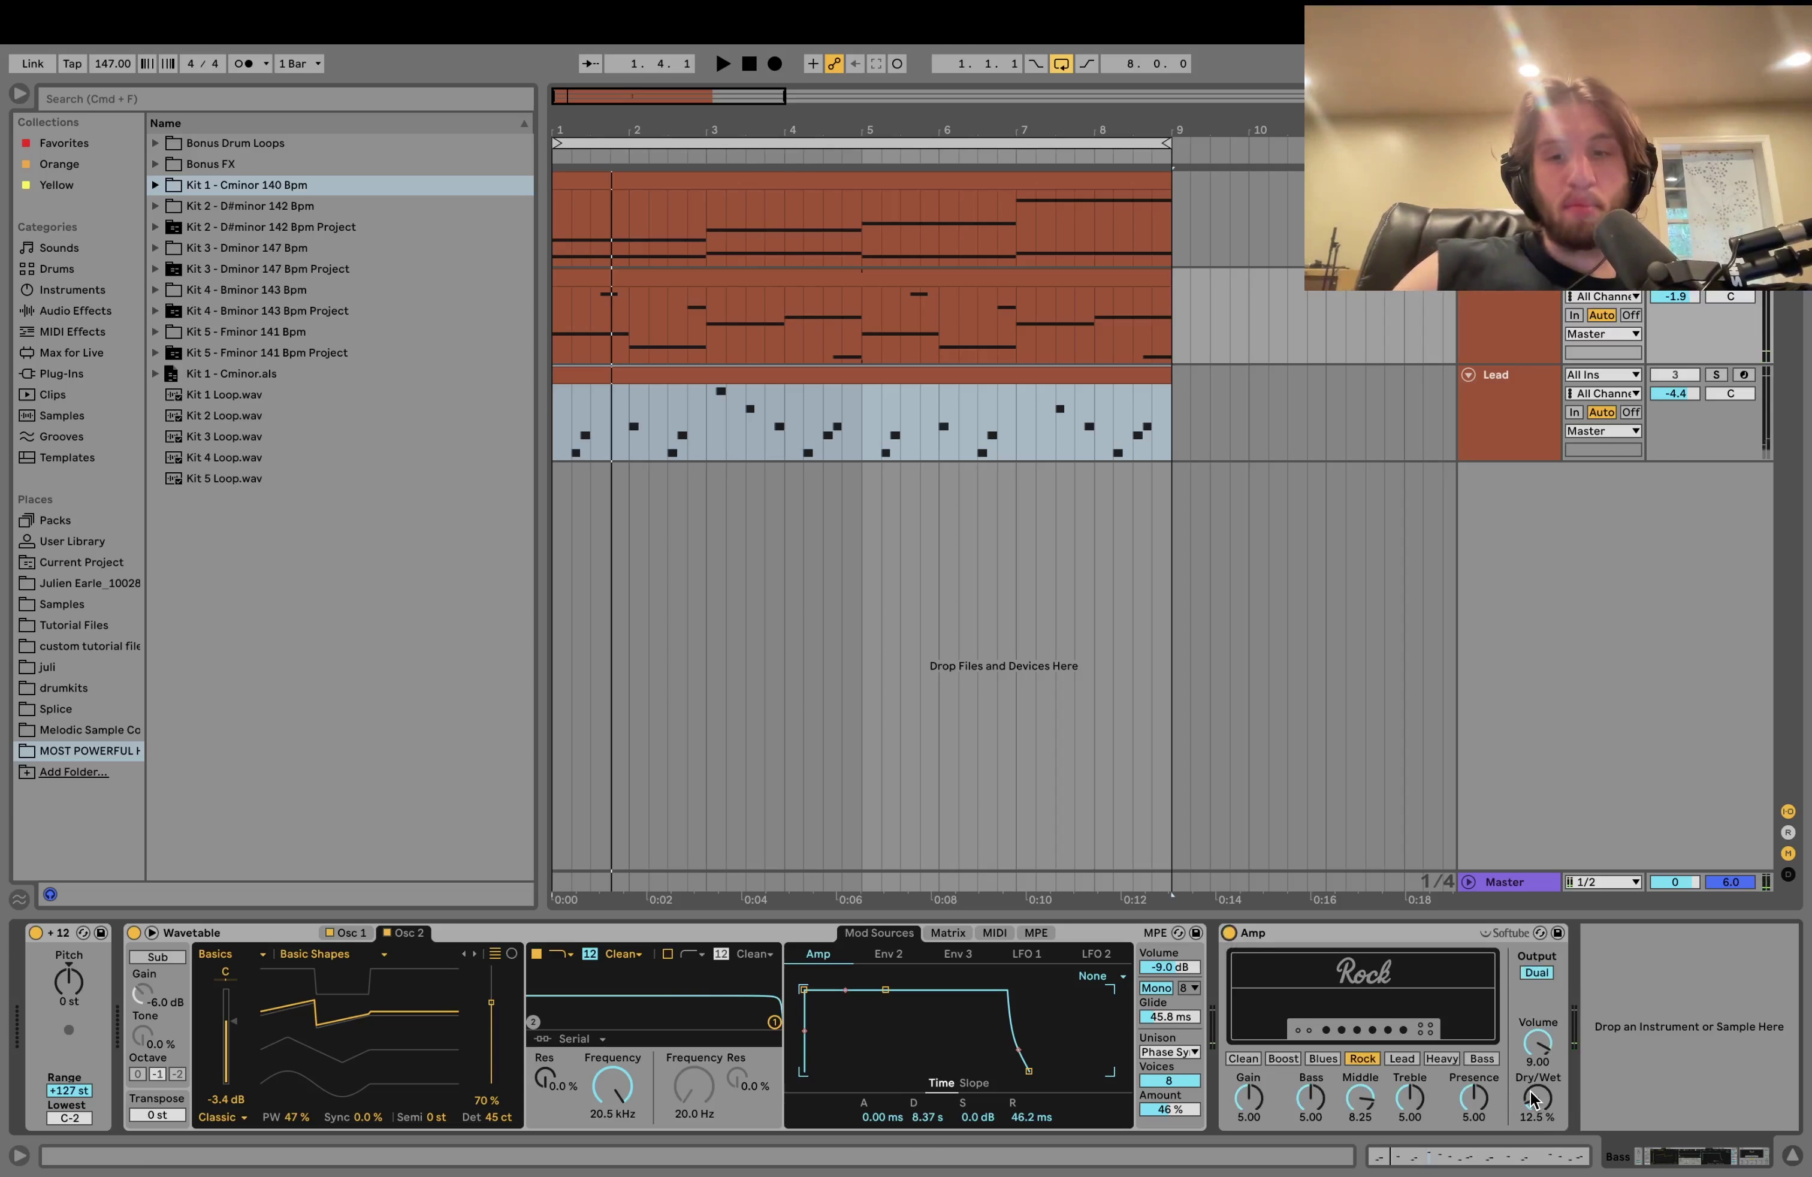
key("space")
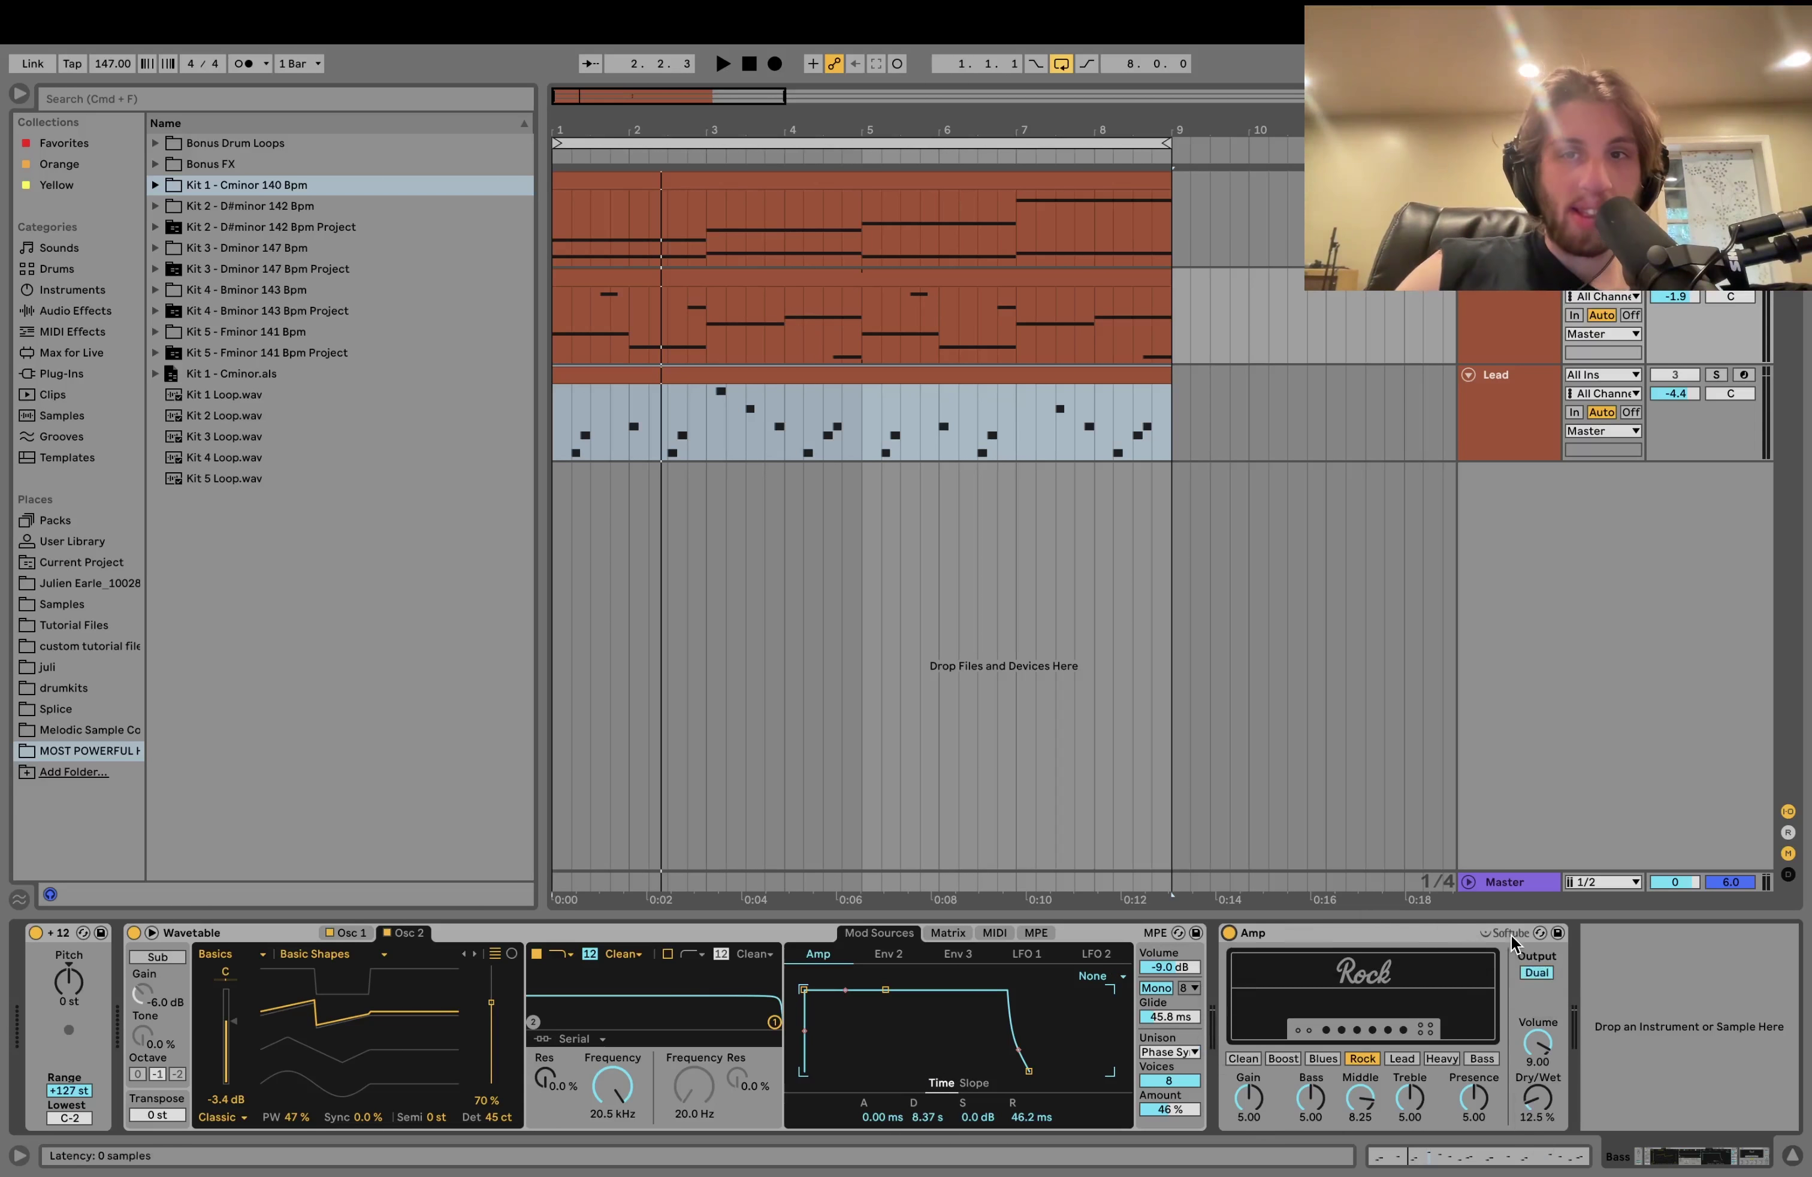
Step: Show the Lead track's device chain and solo the Lead track
left_click(1513, 413)
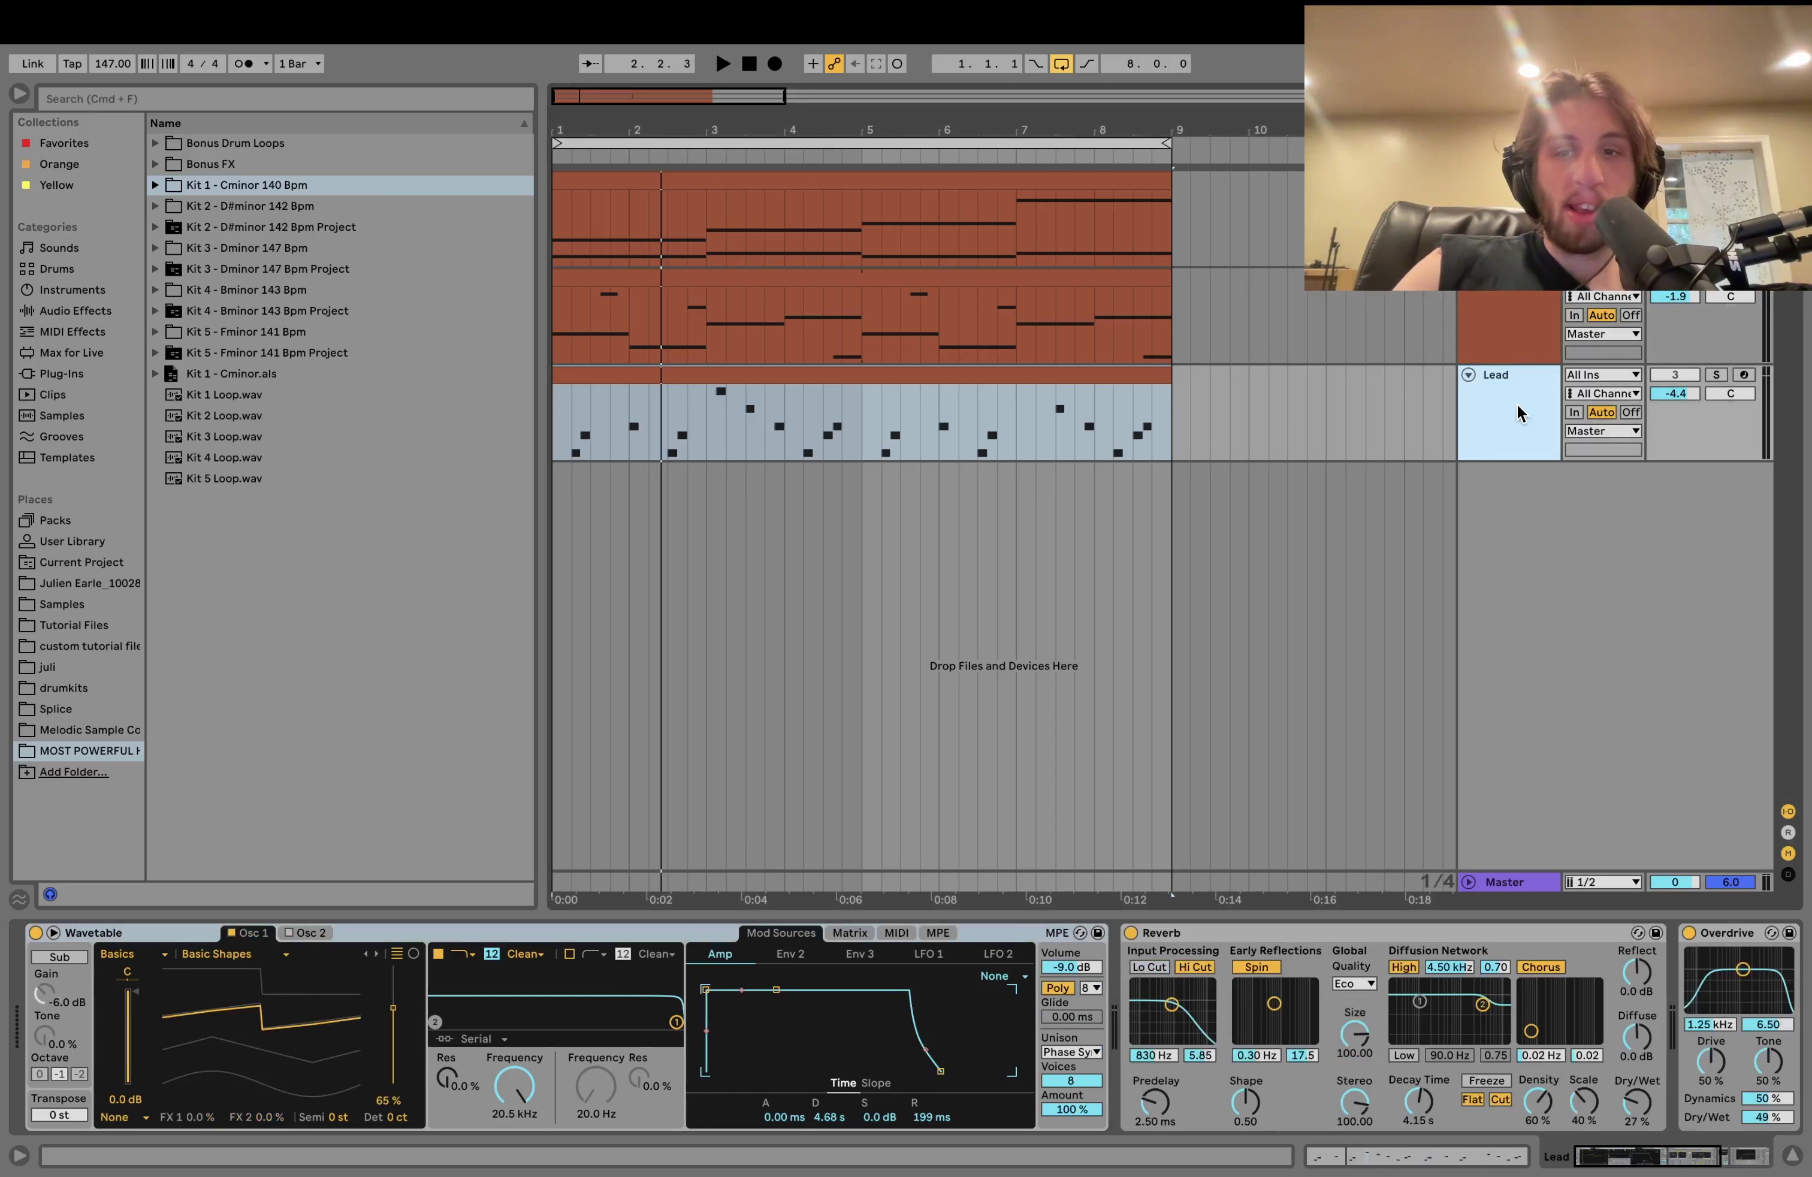
left_click(1712, 378)
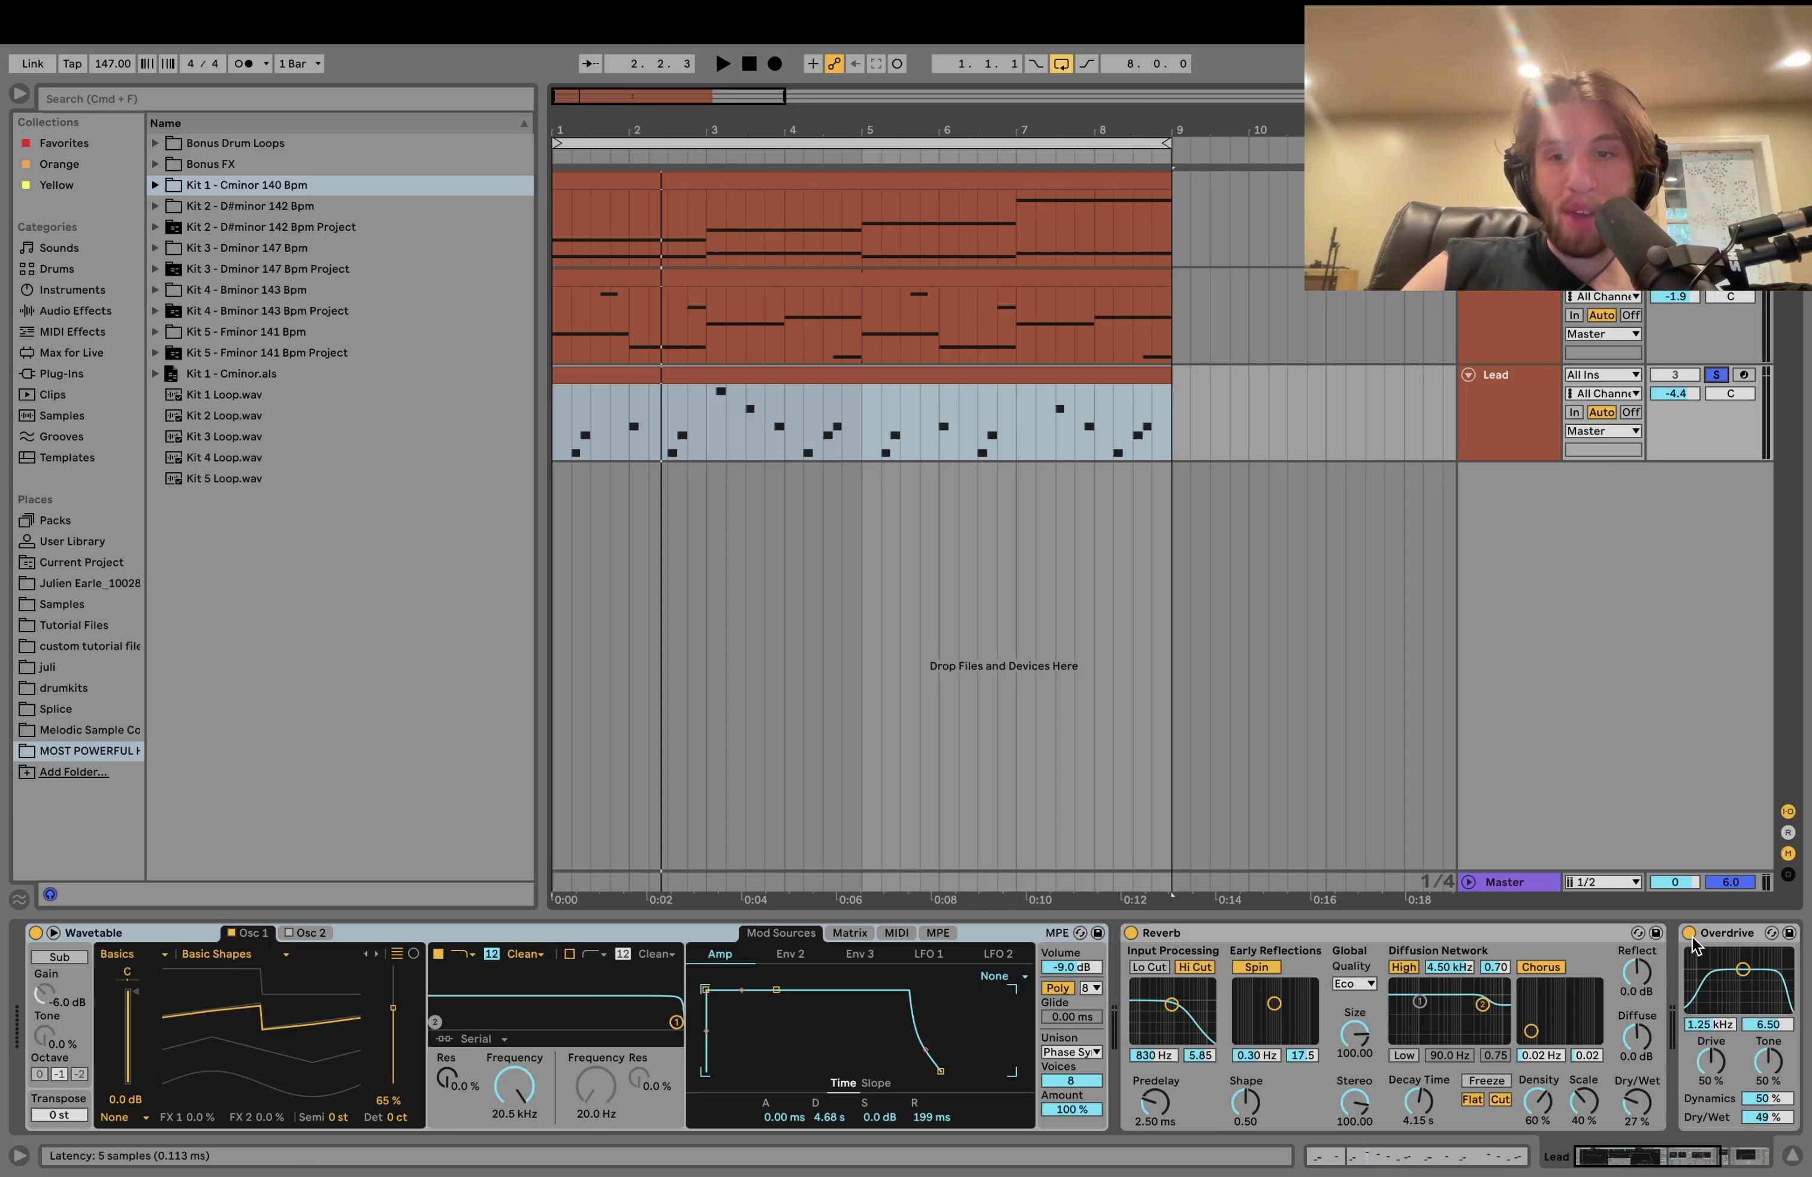
Step: Compare the Lead sound with its Reverb, Overdrive and Auto Filter bypassed and re-enabled during playback
key("super+v")
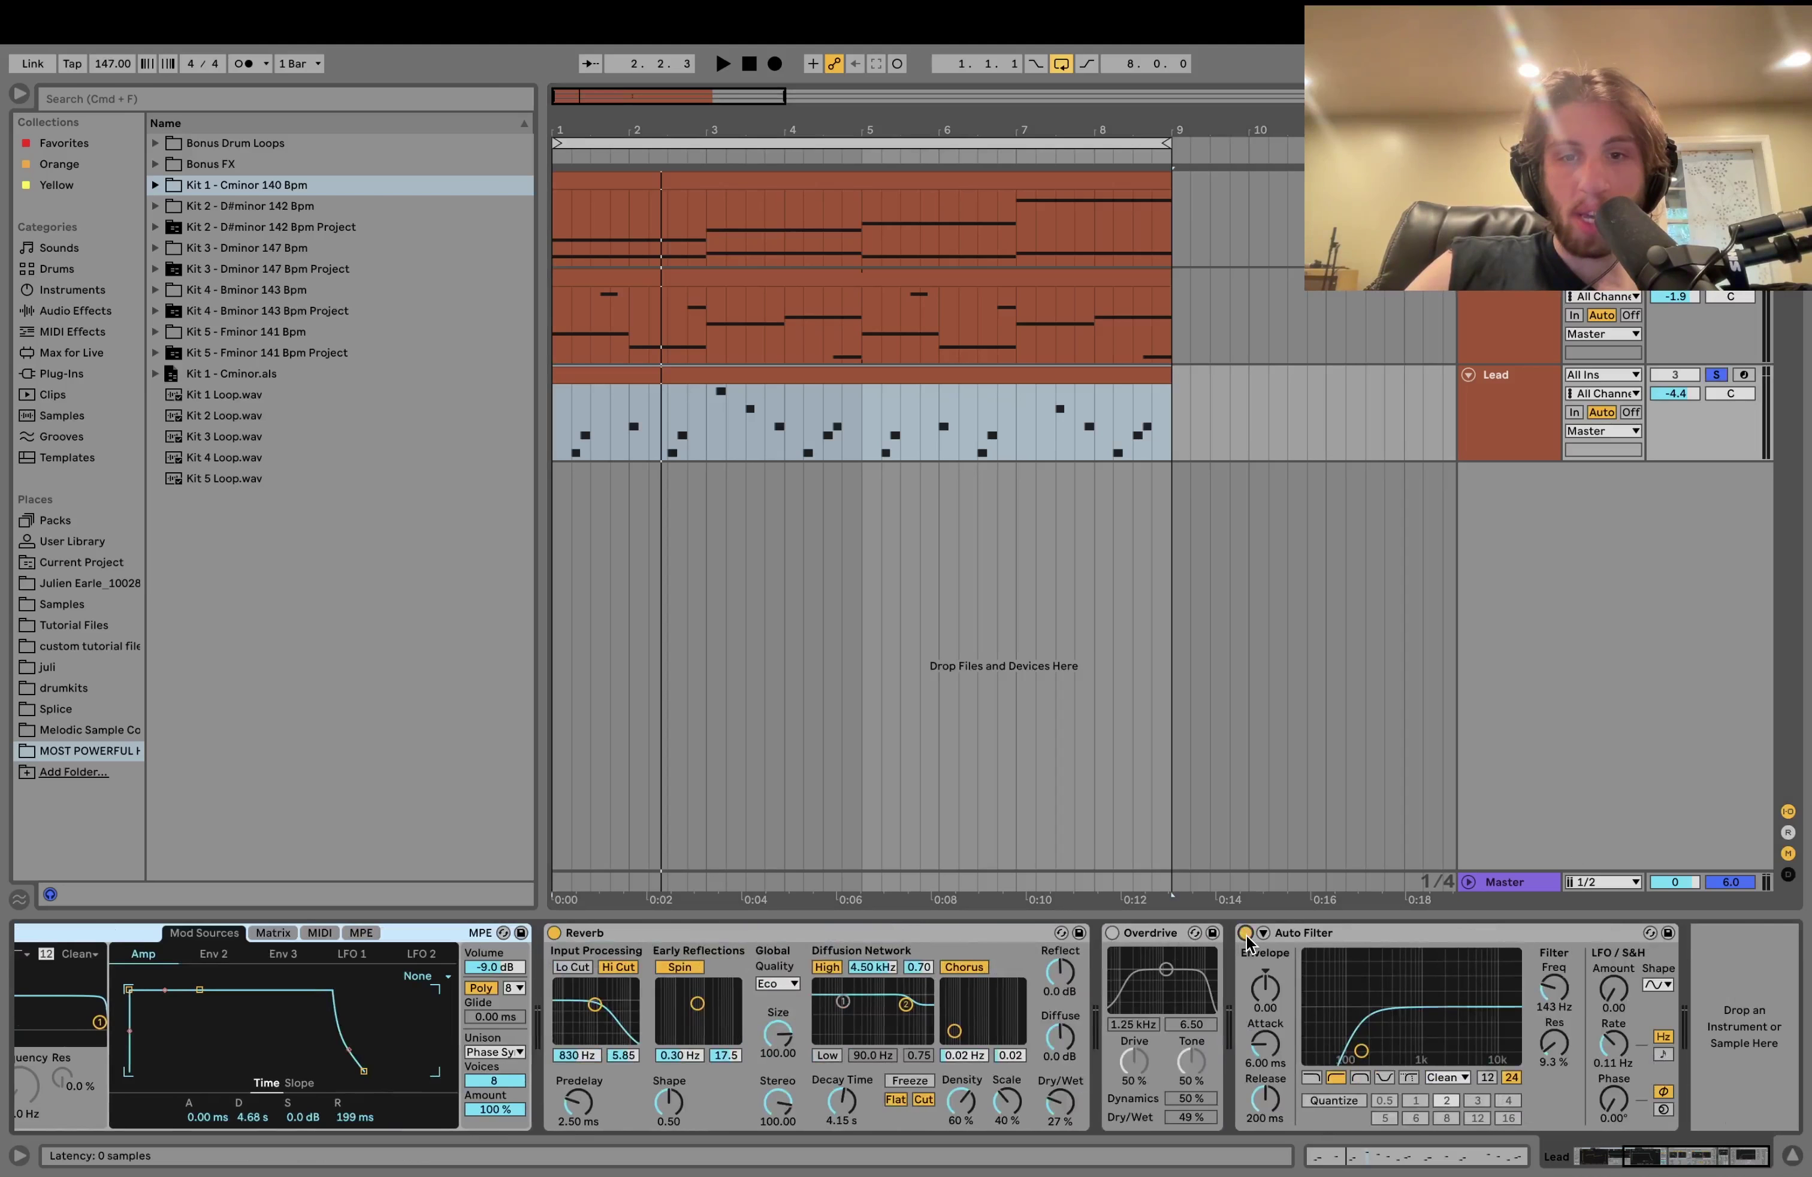
key("space")
scroll(551, 932, "left", 5)
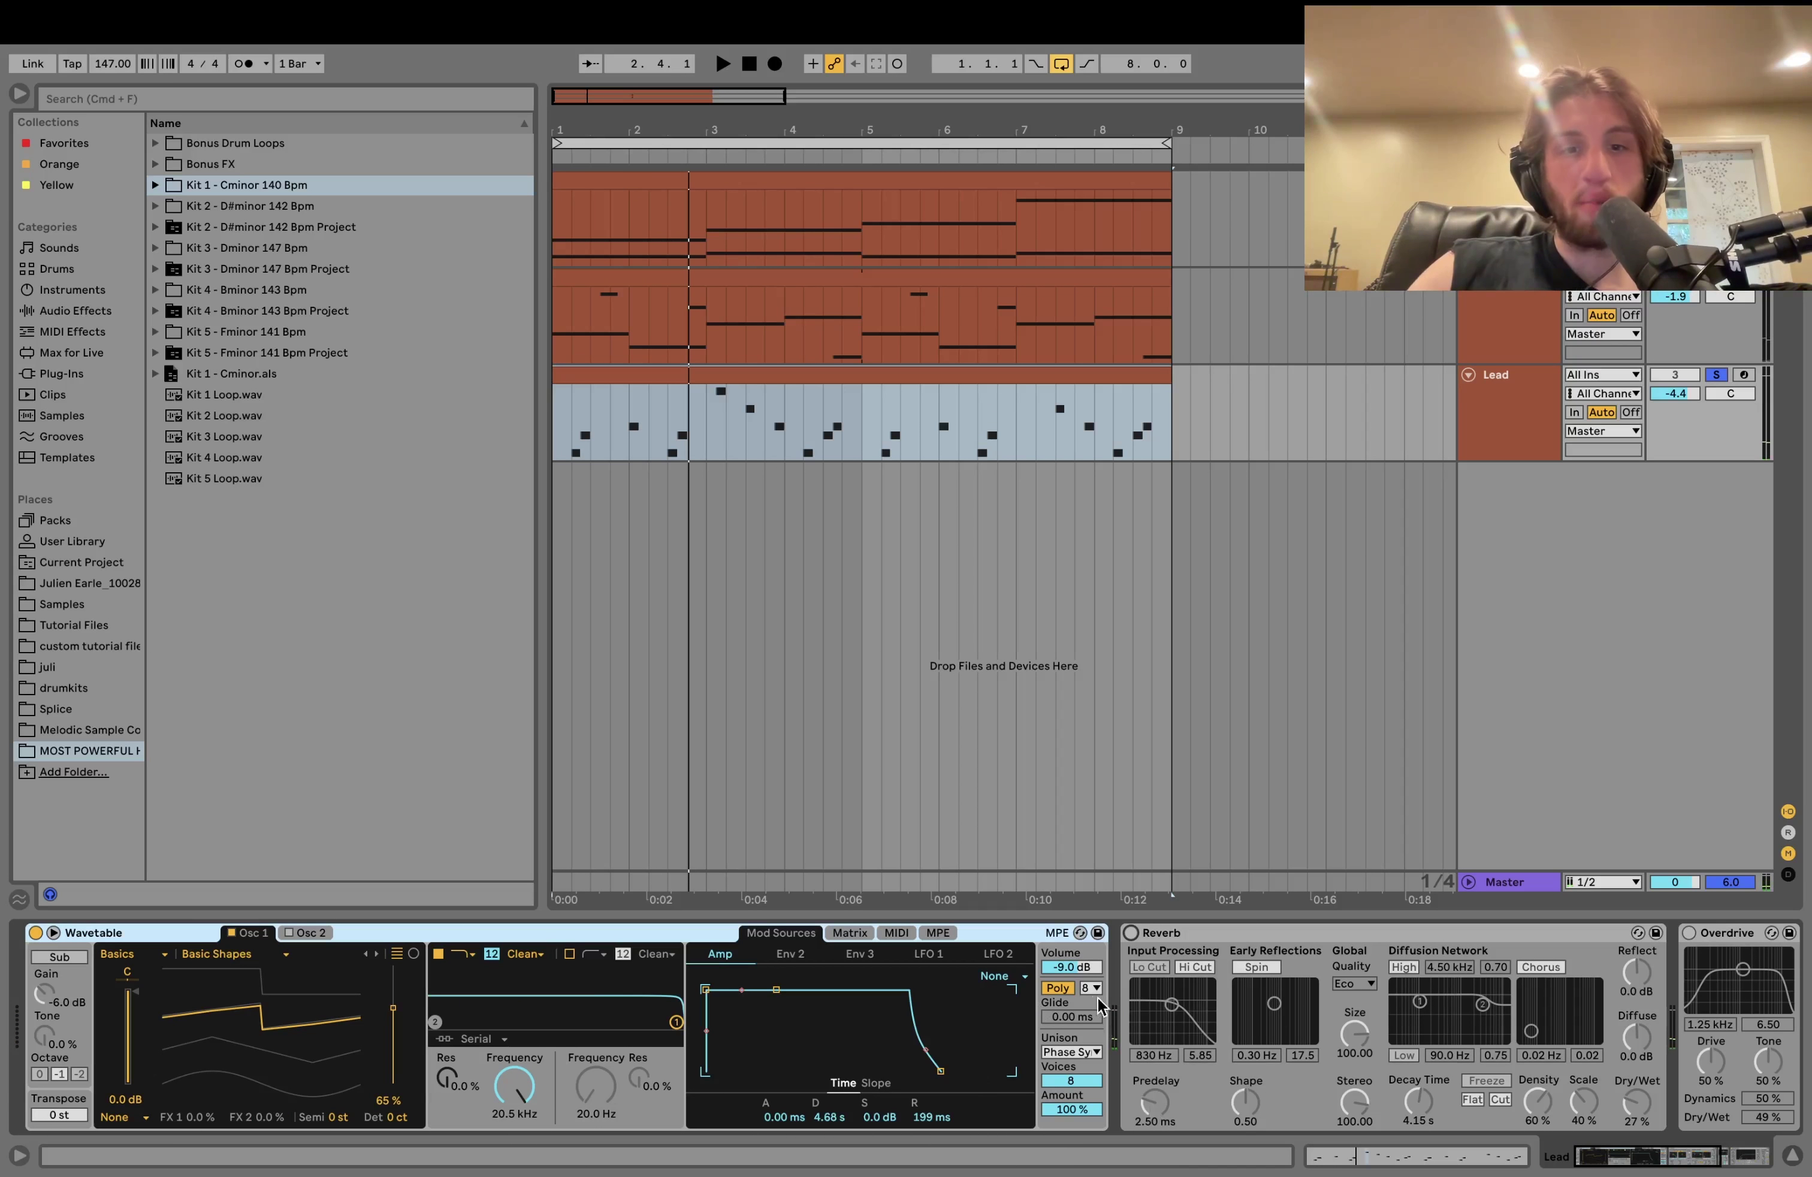
left_click(1131, 932)
scroll(1129, 930, "right", 5)
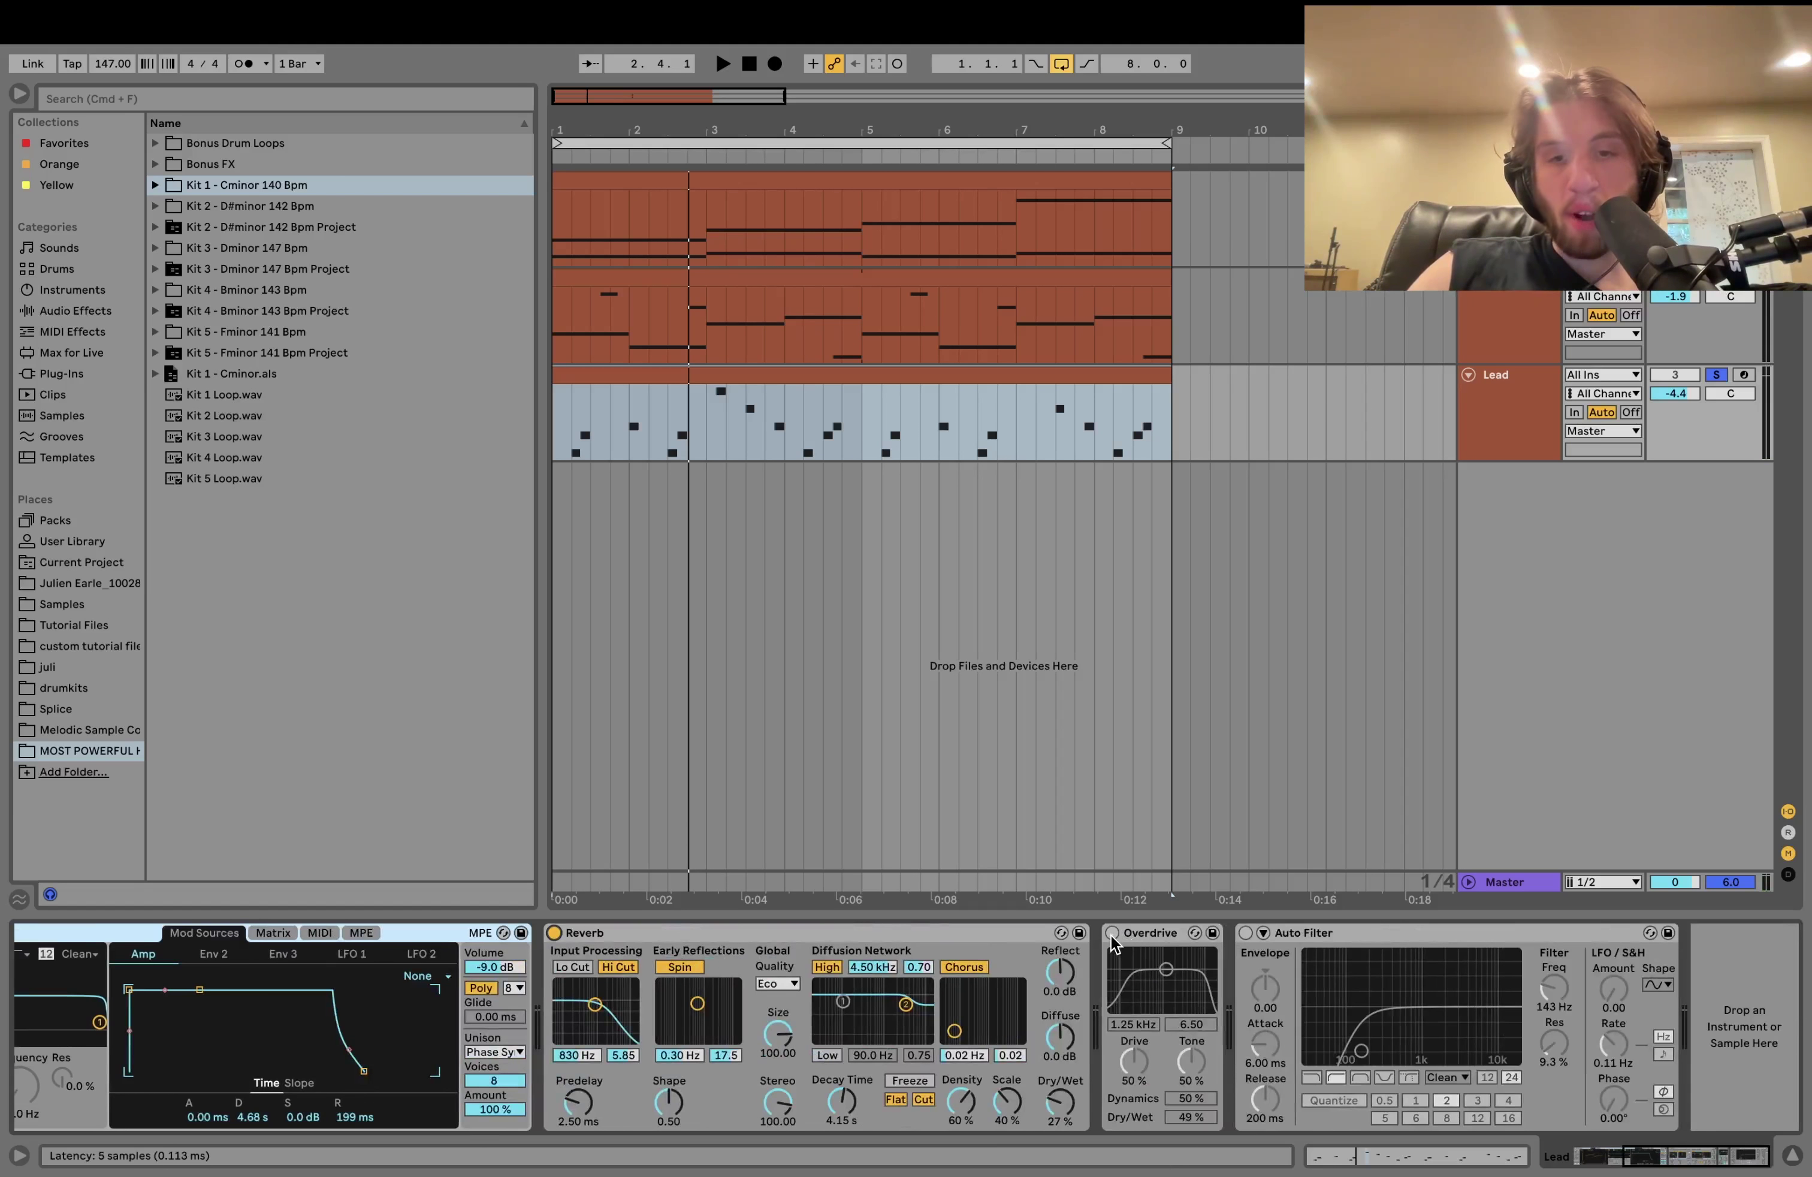
left_click(1112, 933)
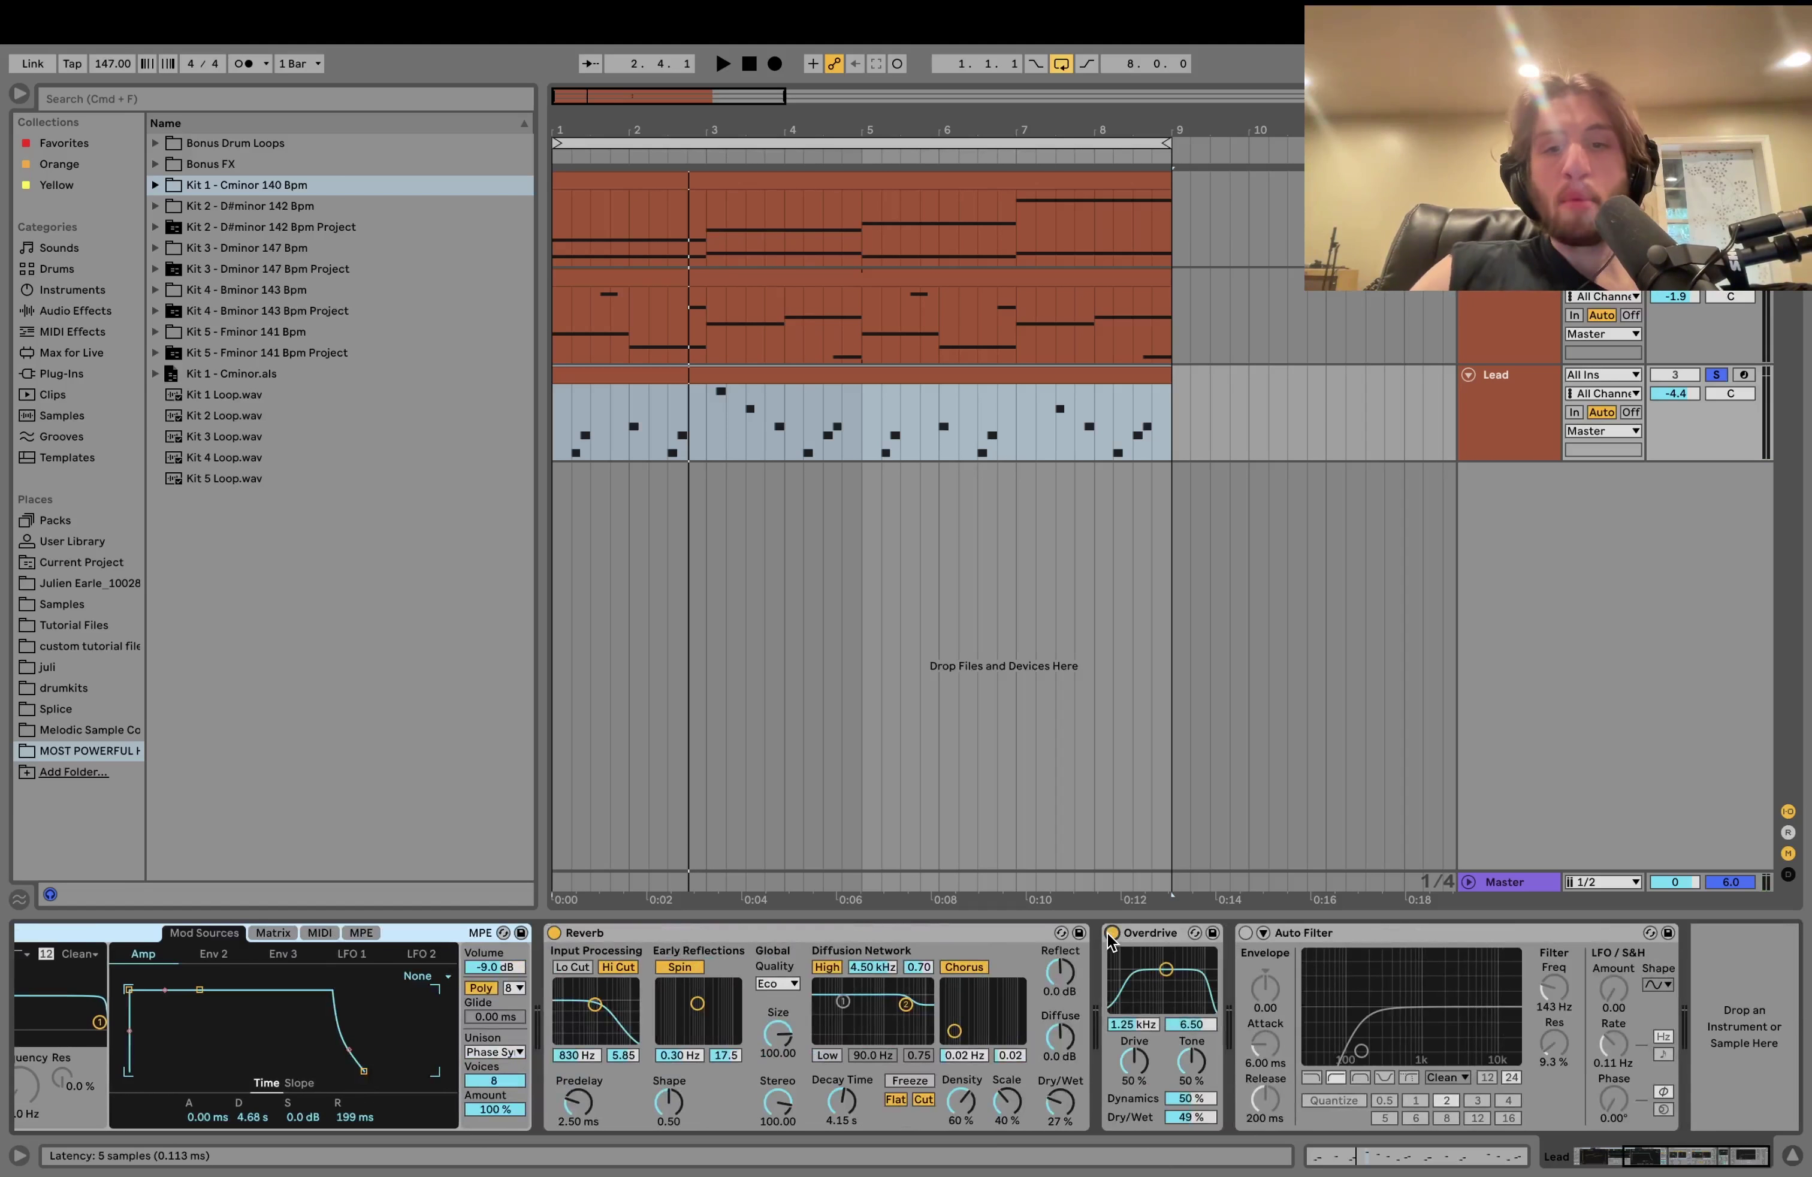
left_click(1244, 933)
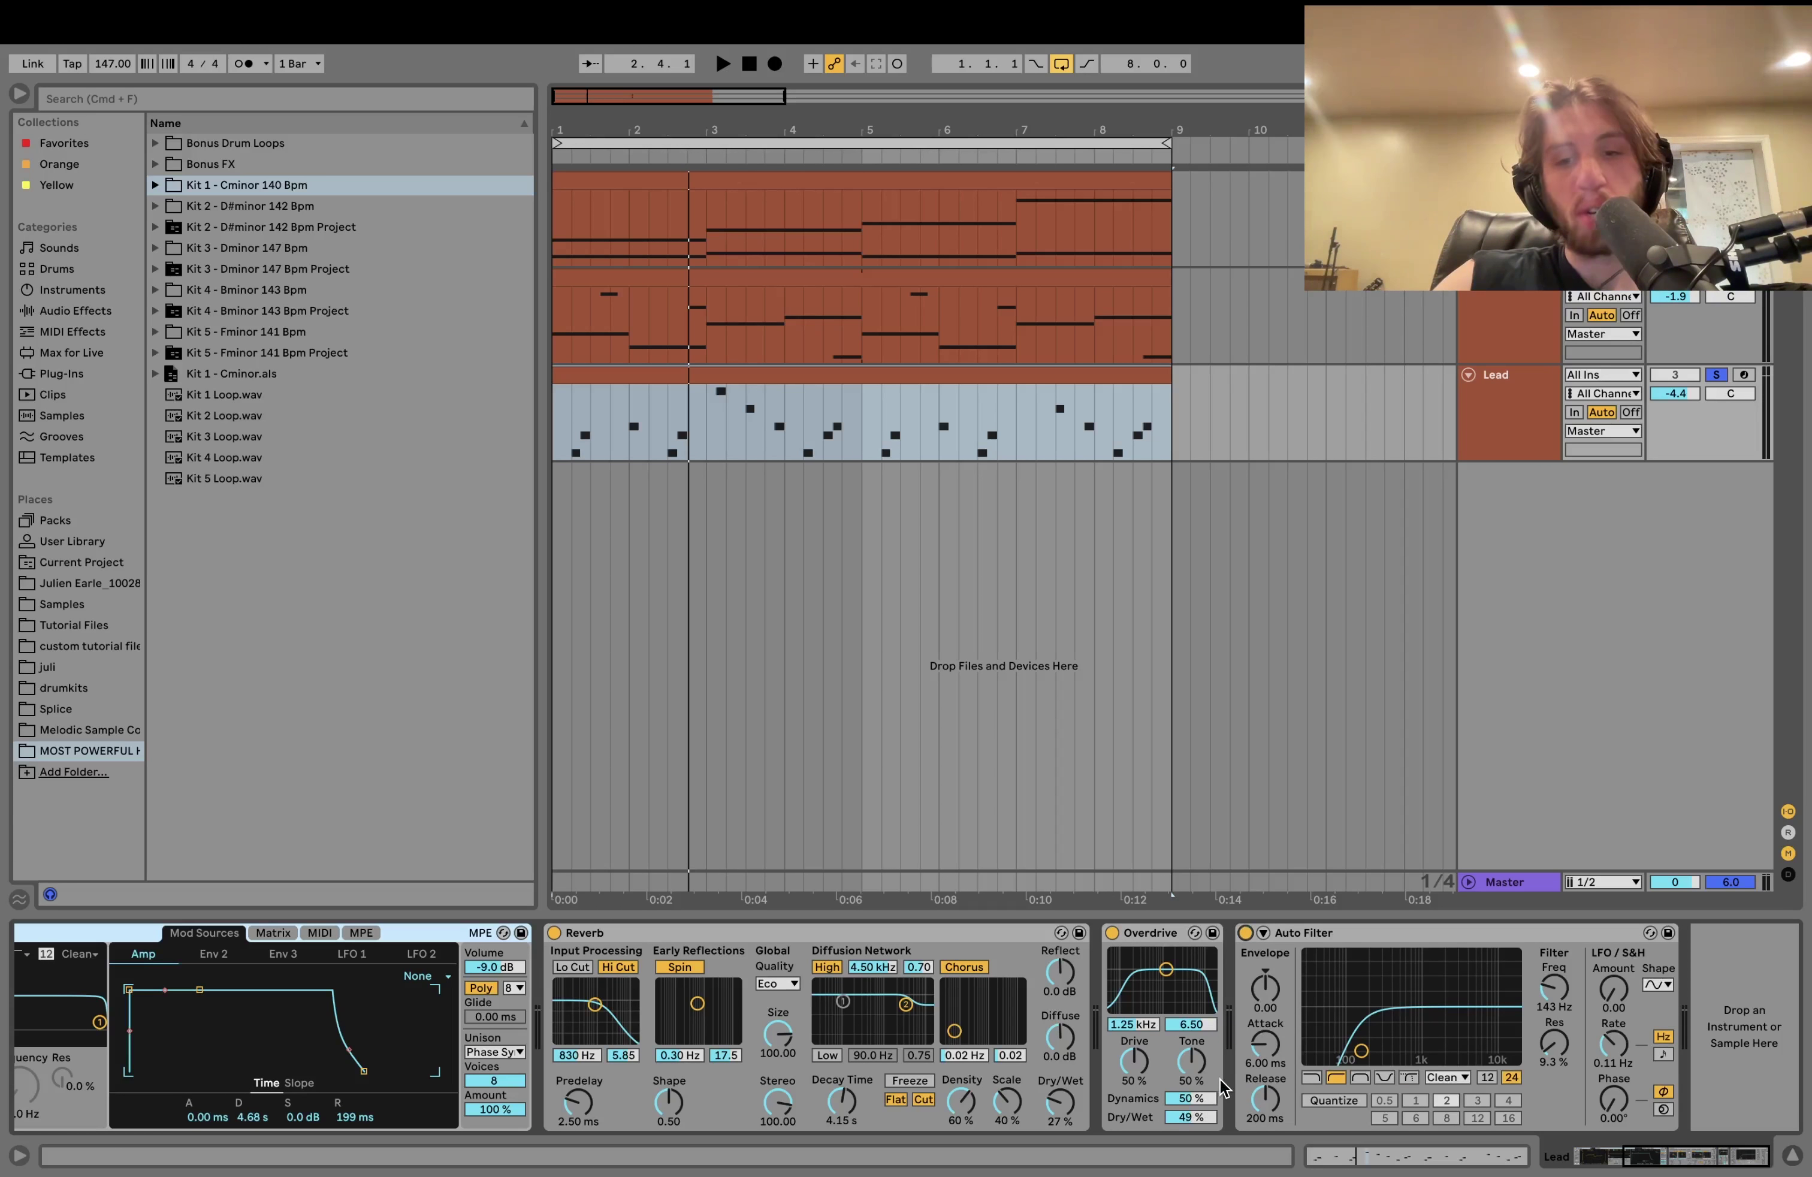
key("space")
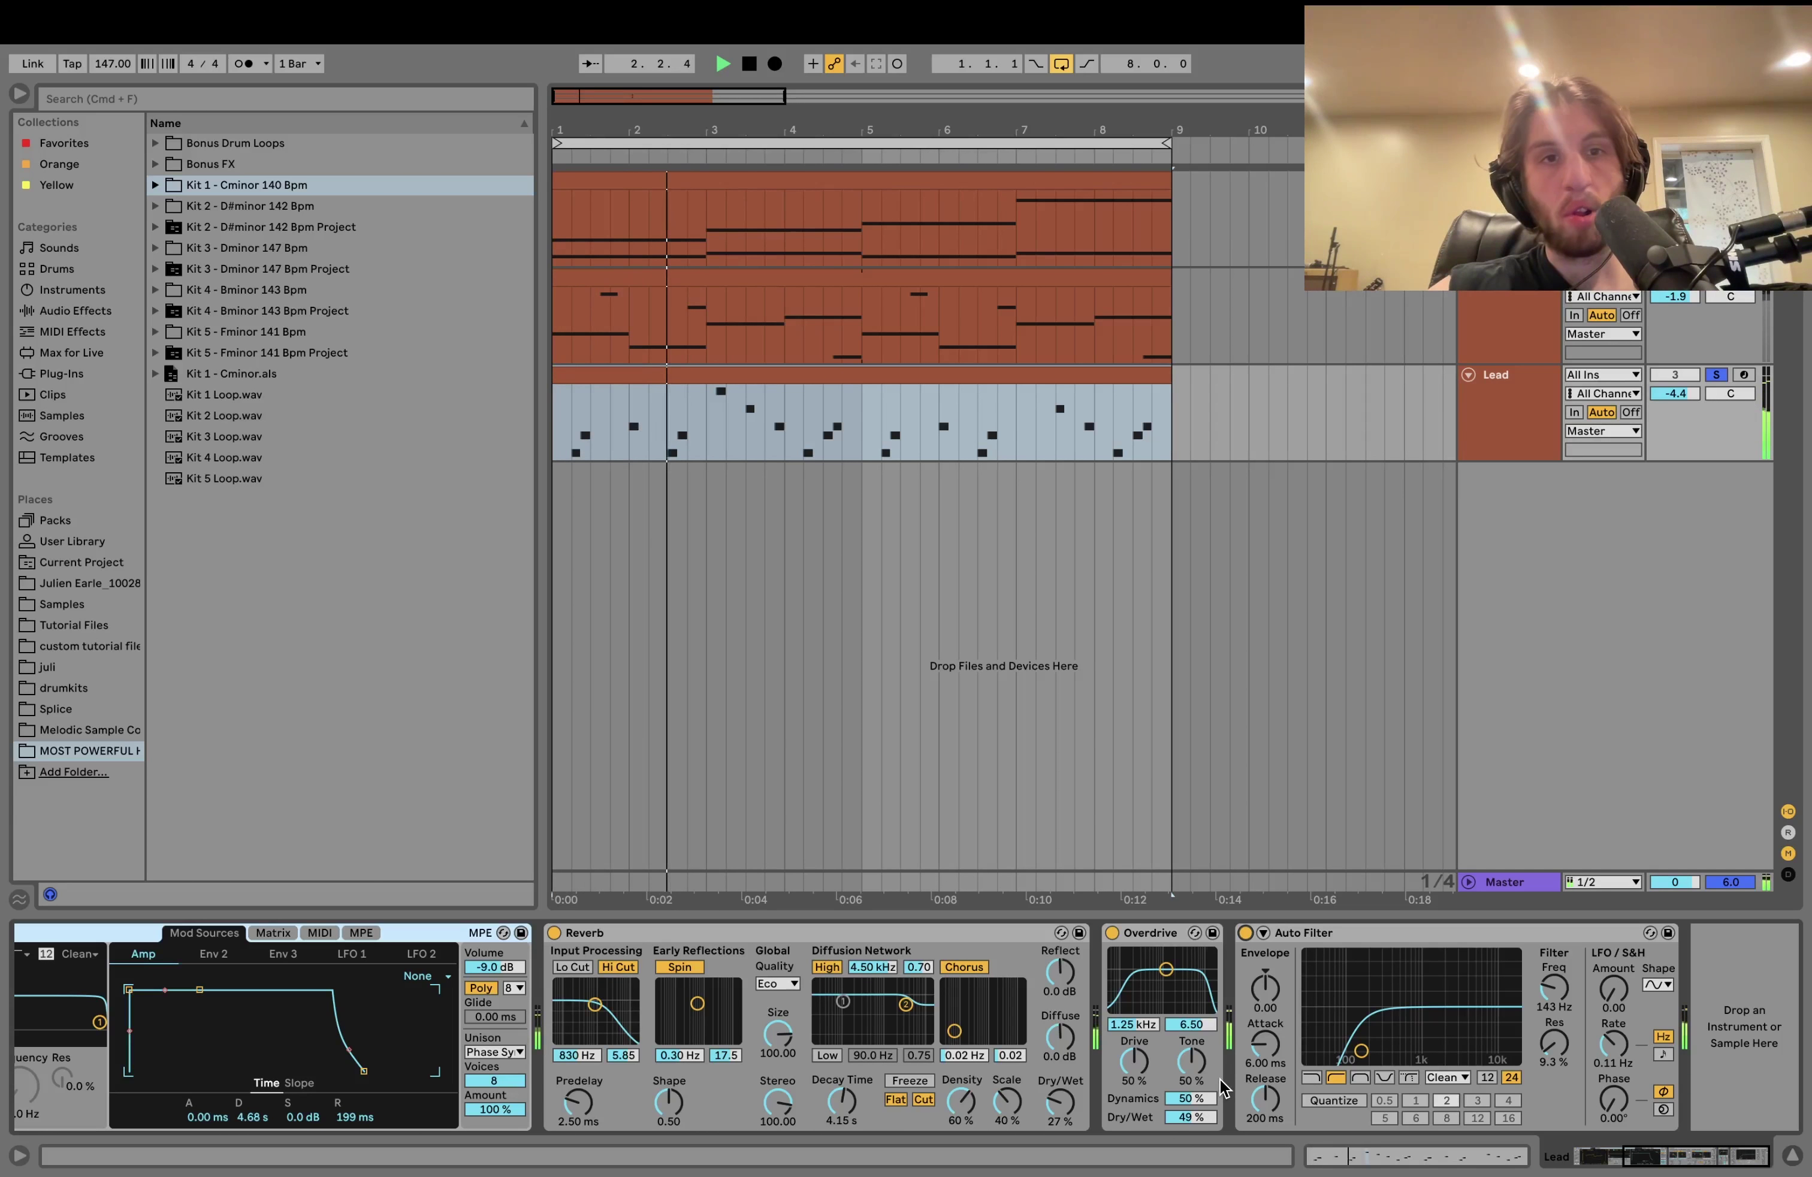
key("space")
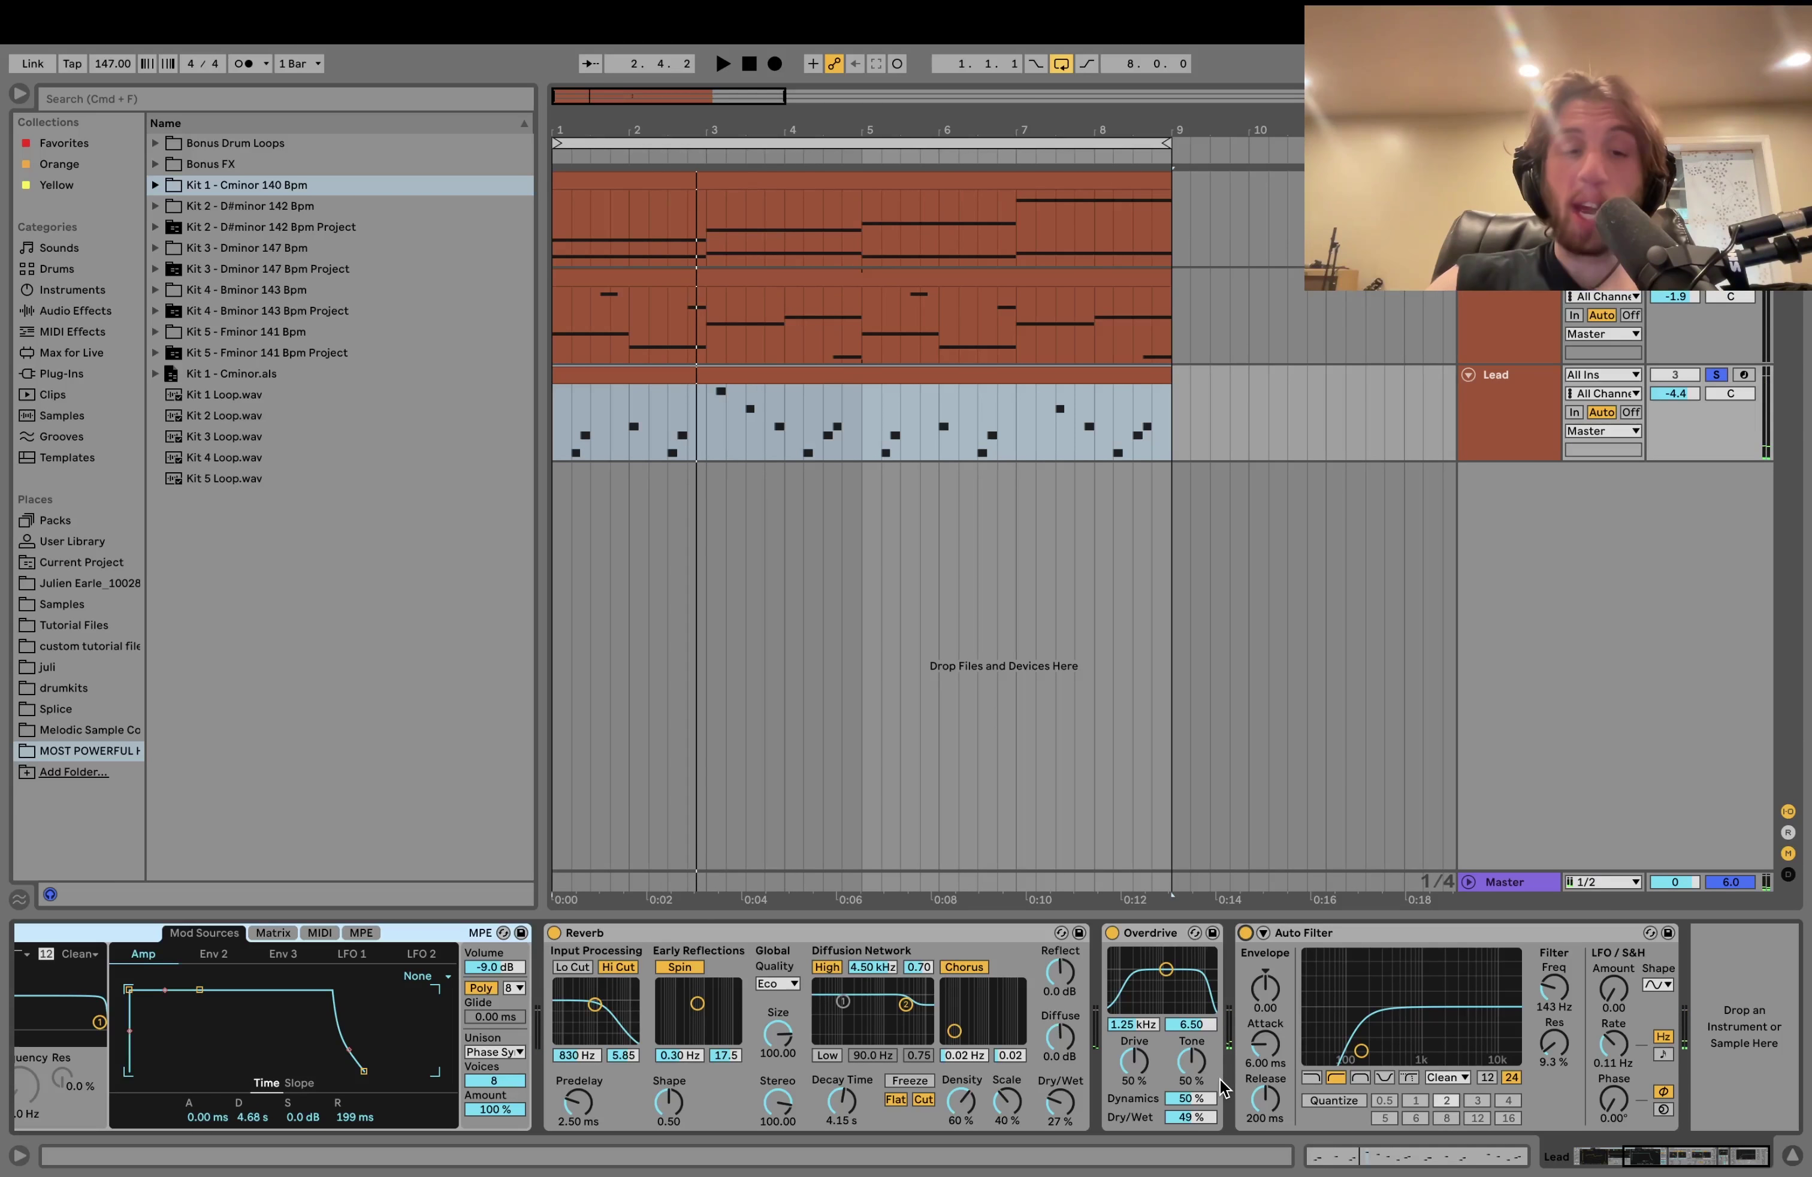
Step: Review the Lead's whole device chain and play the soloed Lead with all effects enabled
scroll(816, 1135, "left", 10)
scroll(684, 1080, "right", 10)
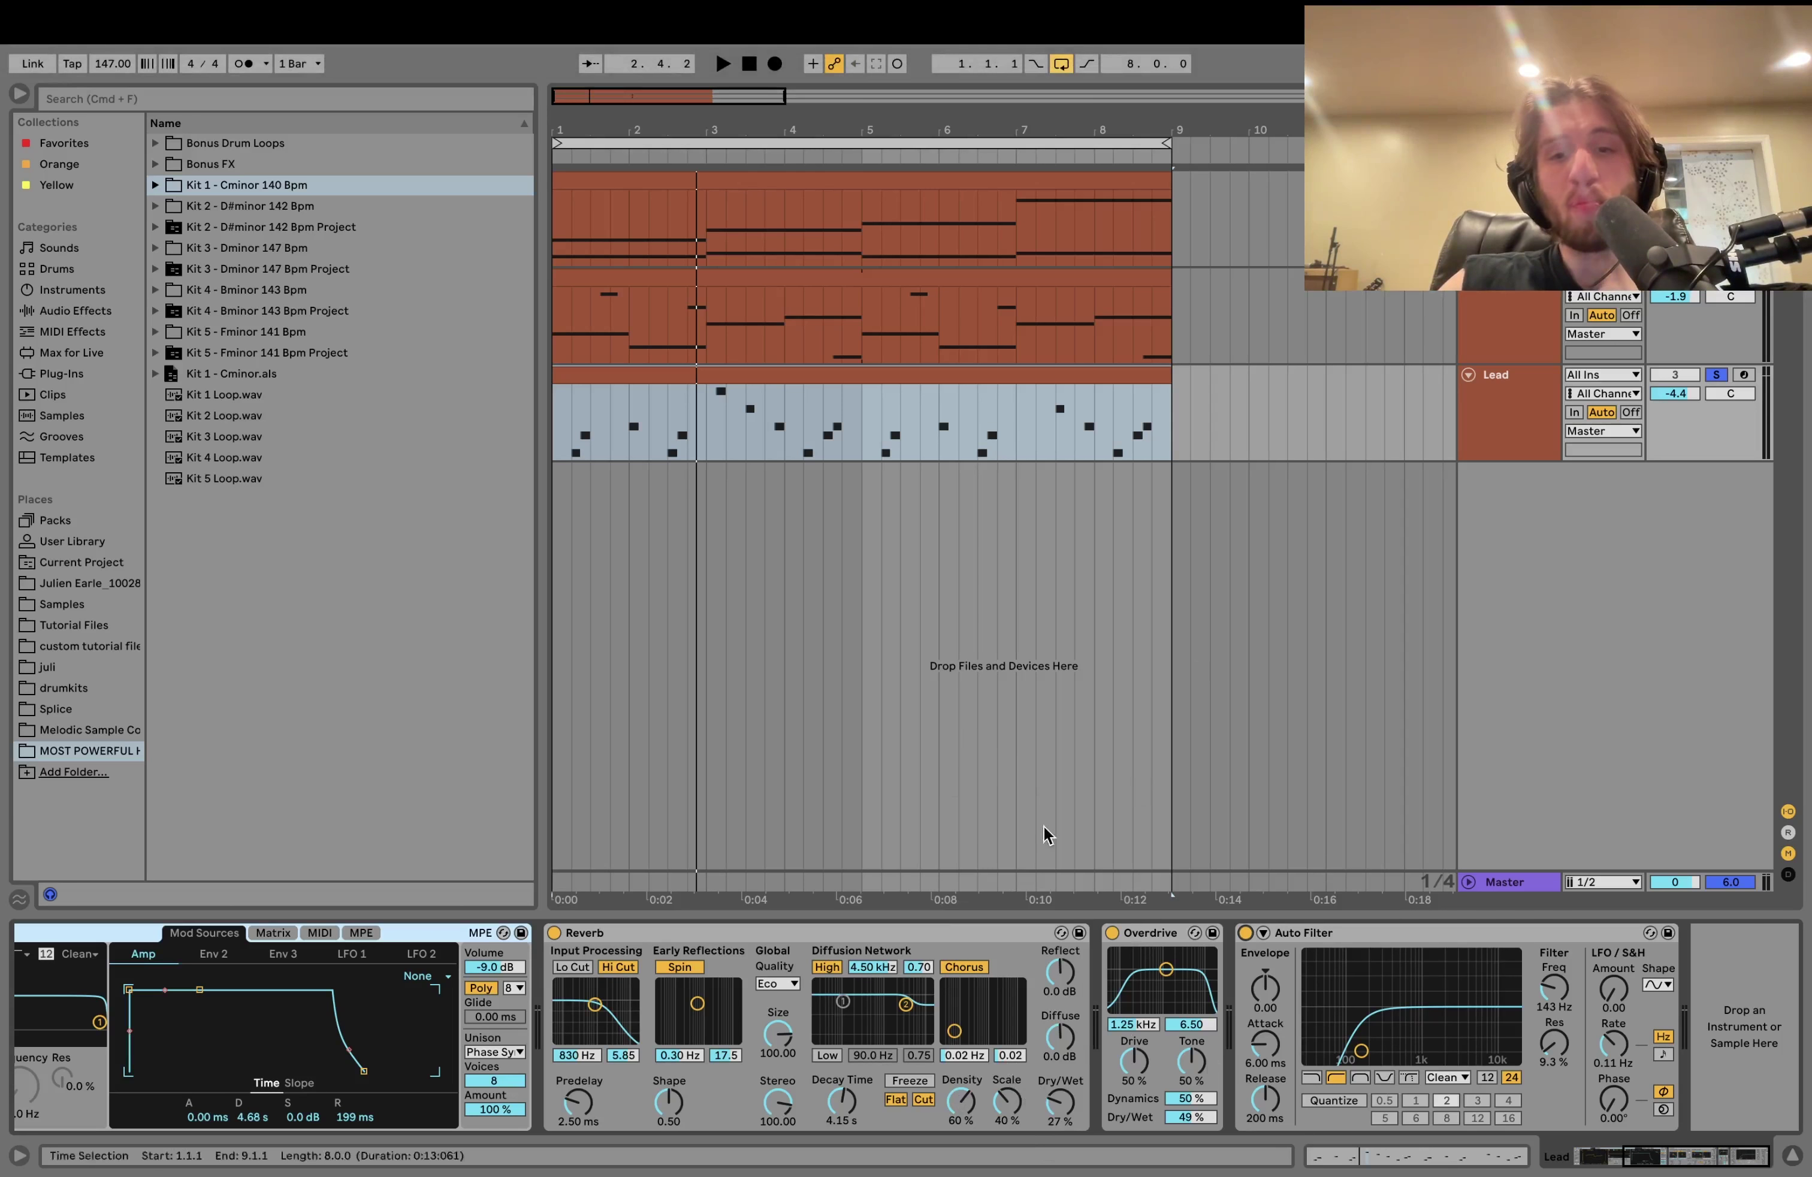
key("space")
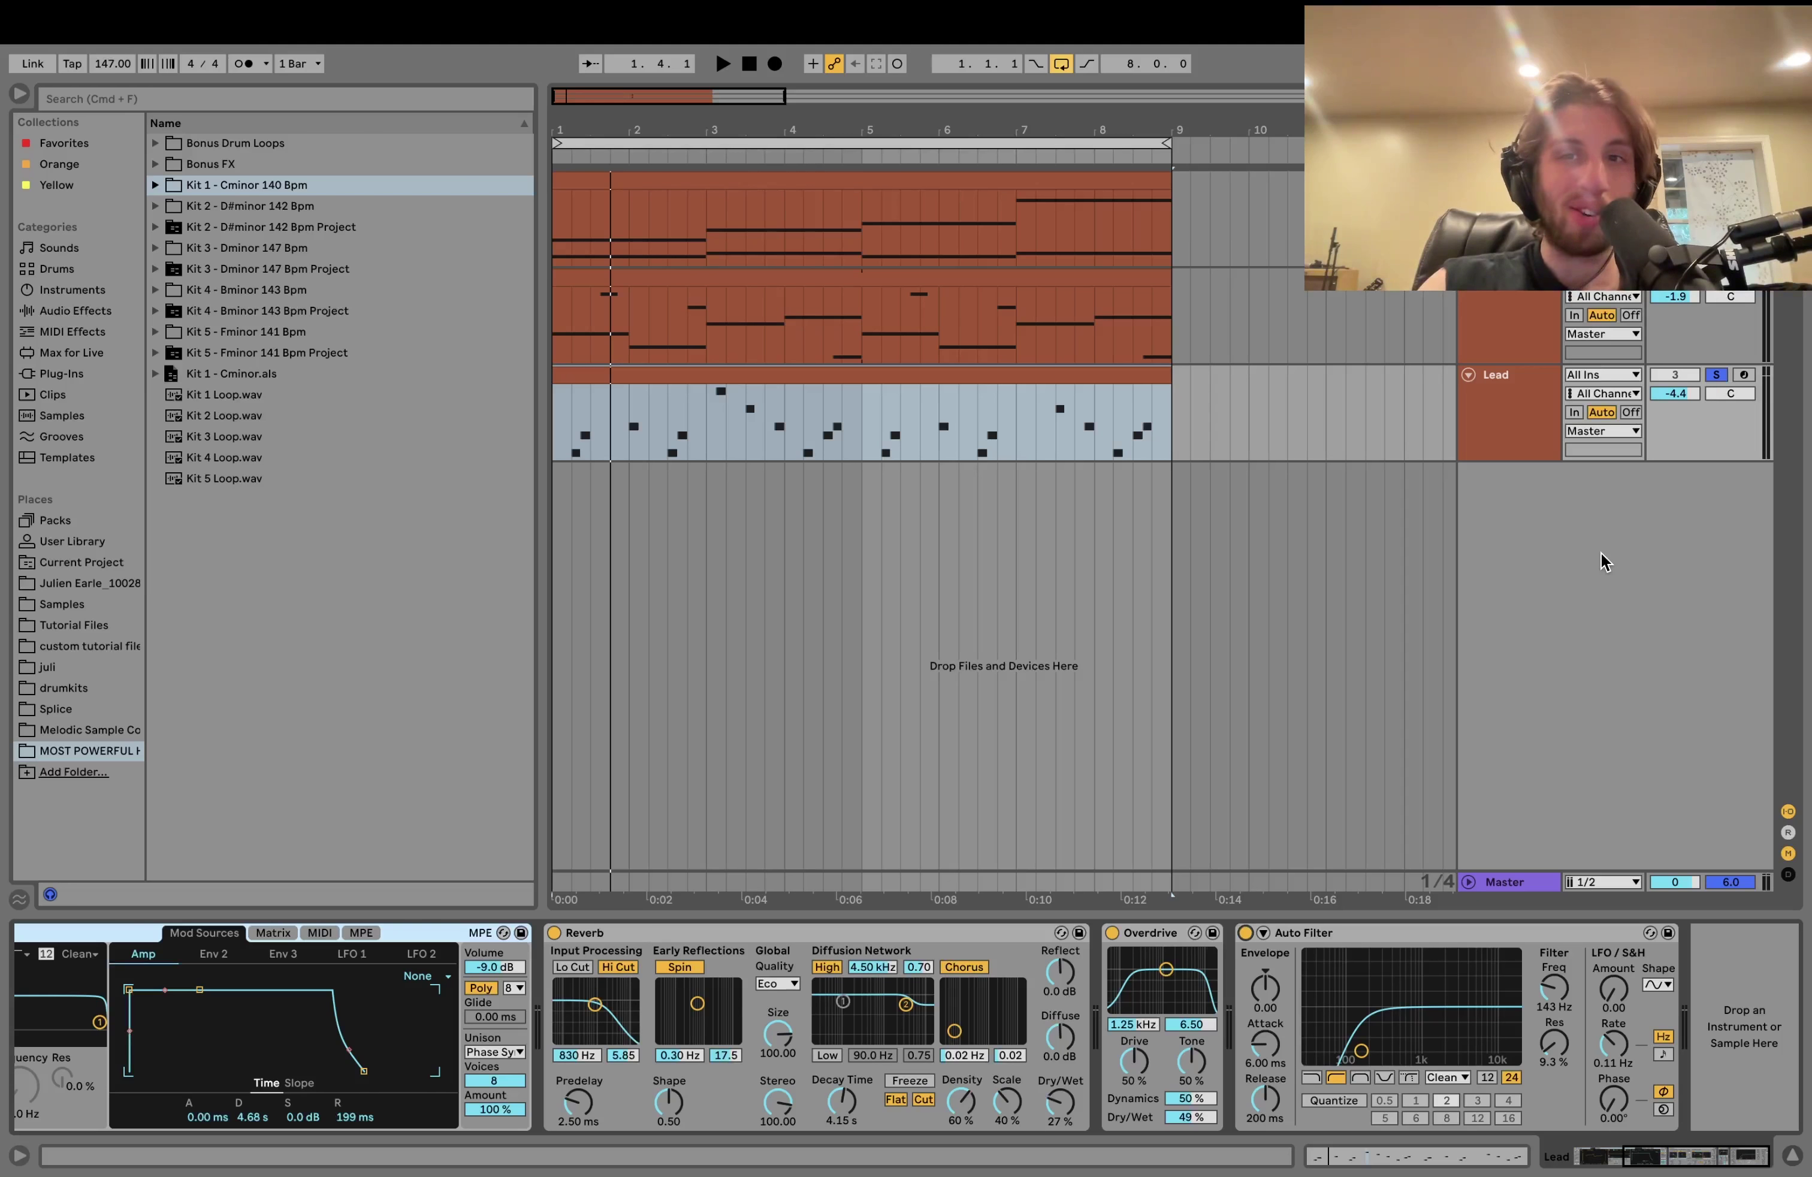
key("space")
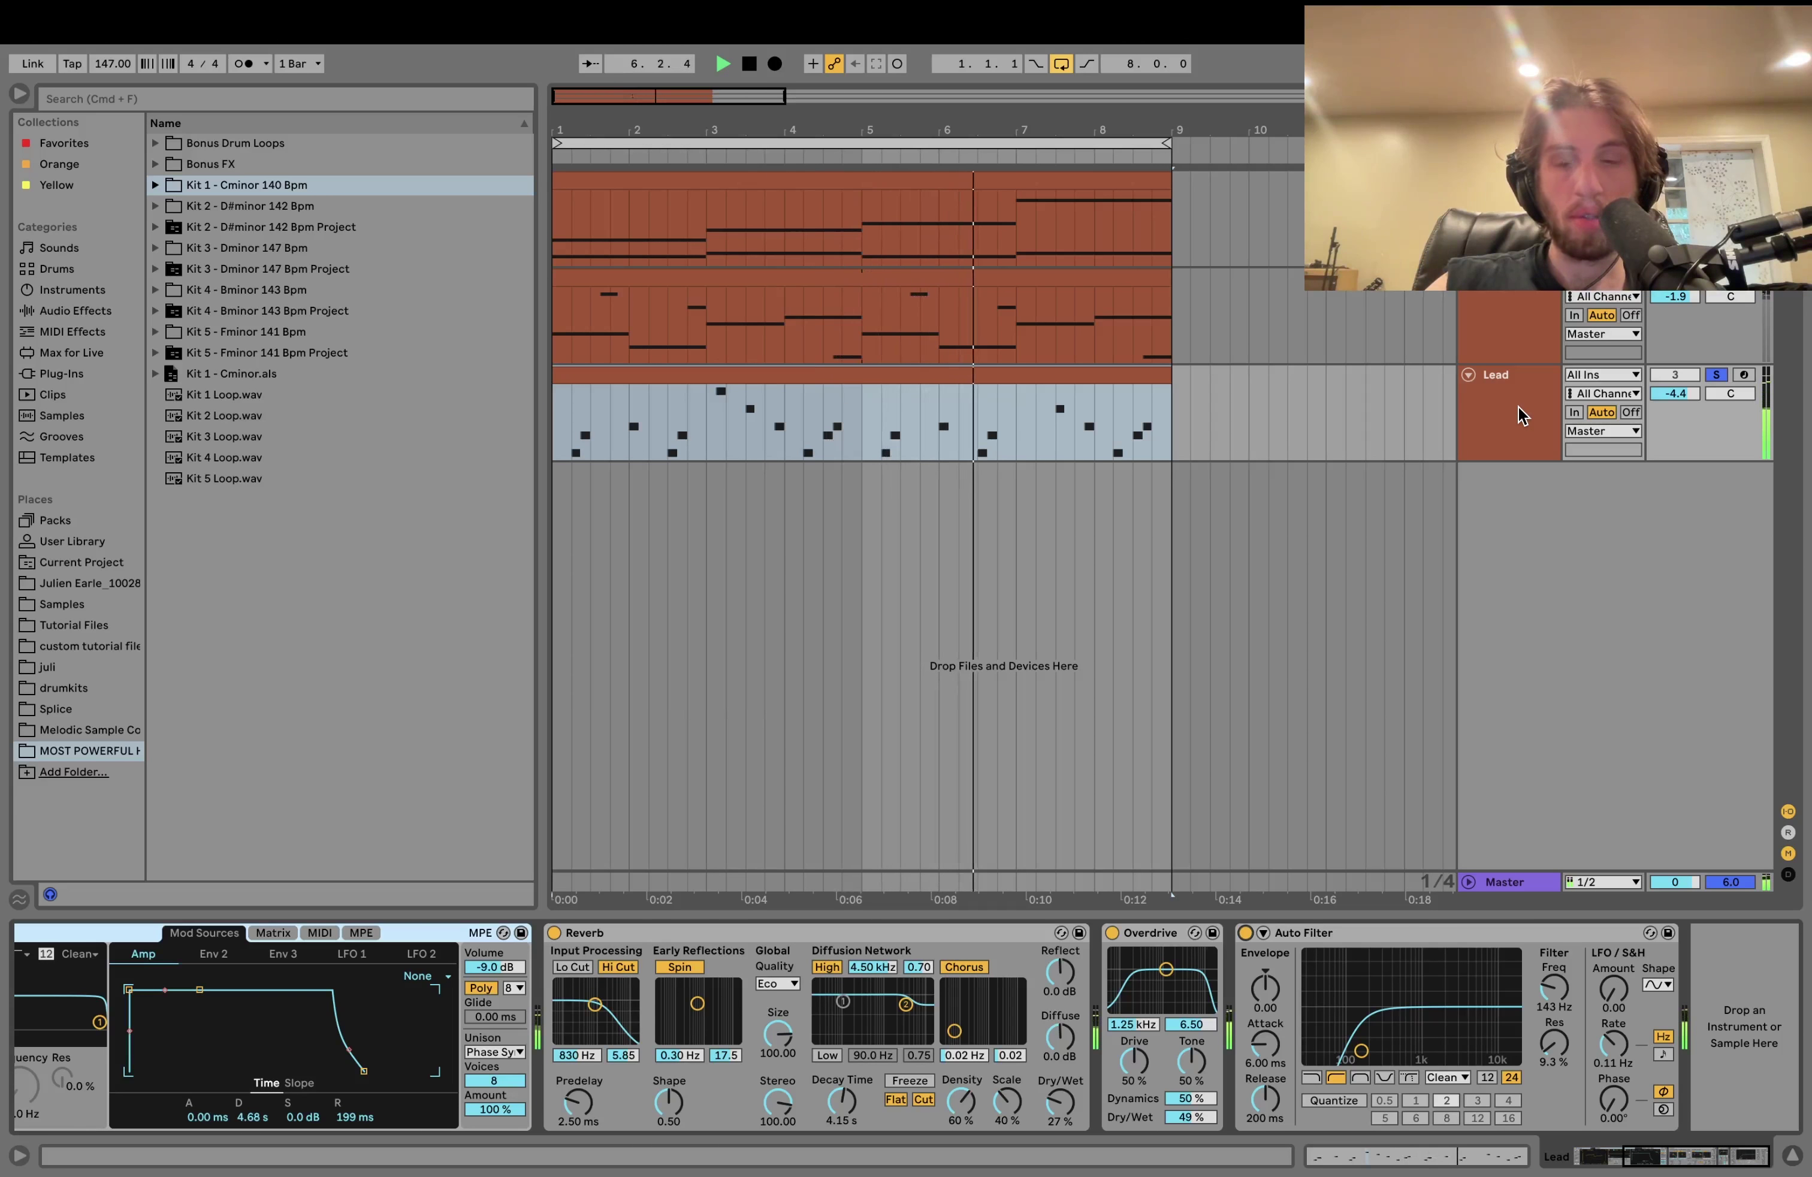
Step: Solo the Pad track instead of the Lead and look through the Pad, Lead and Bass device chains
left_click(1498, 277)
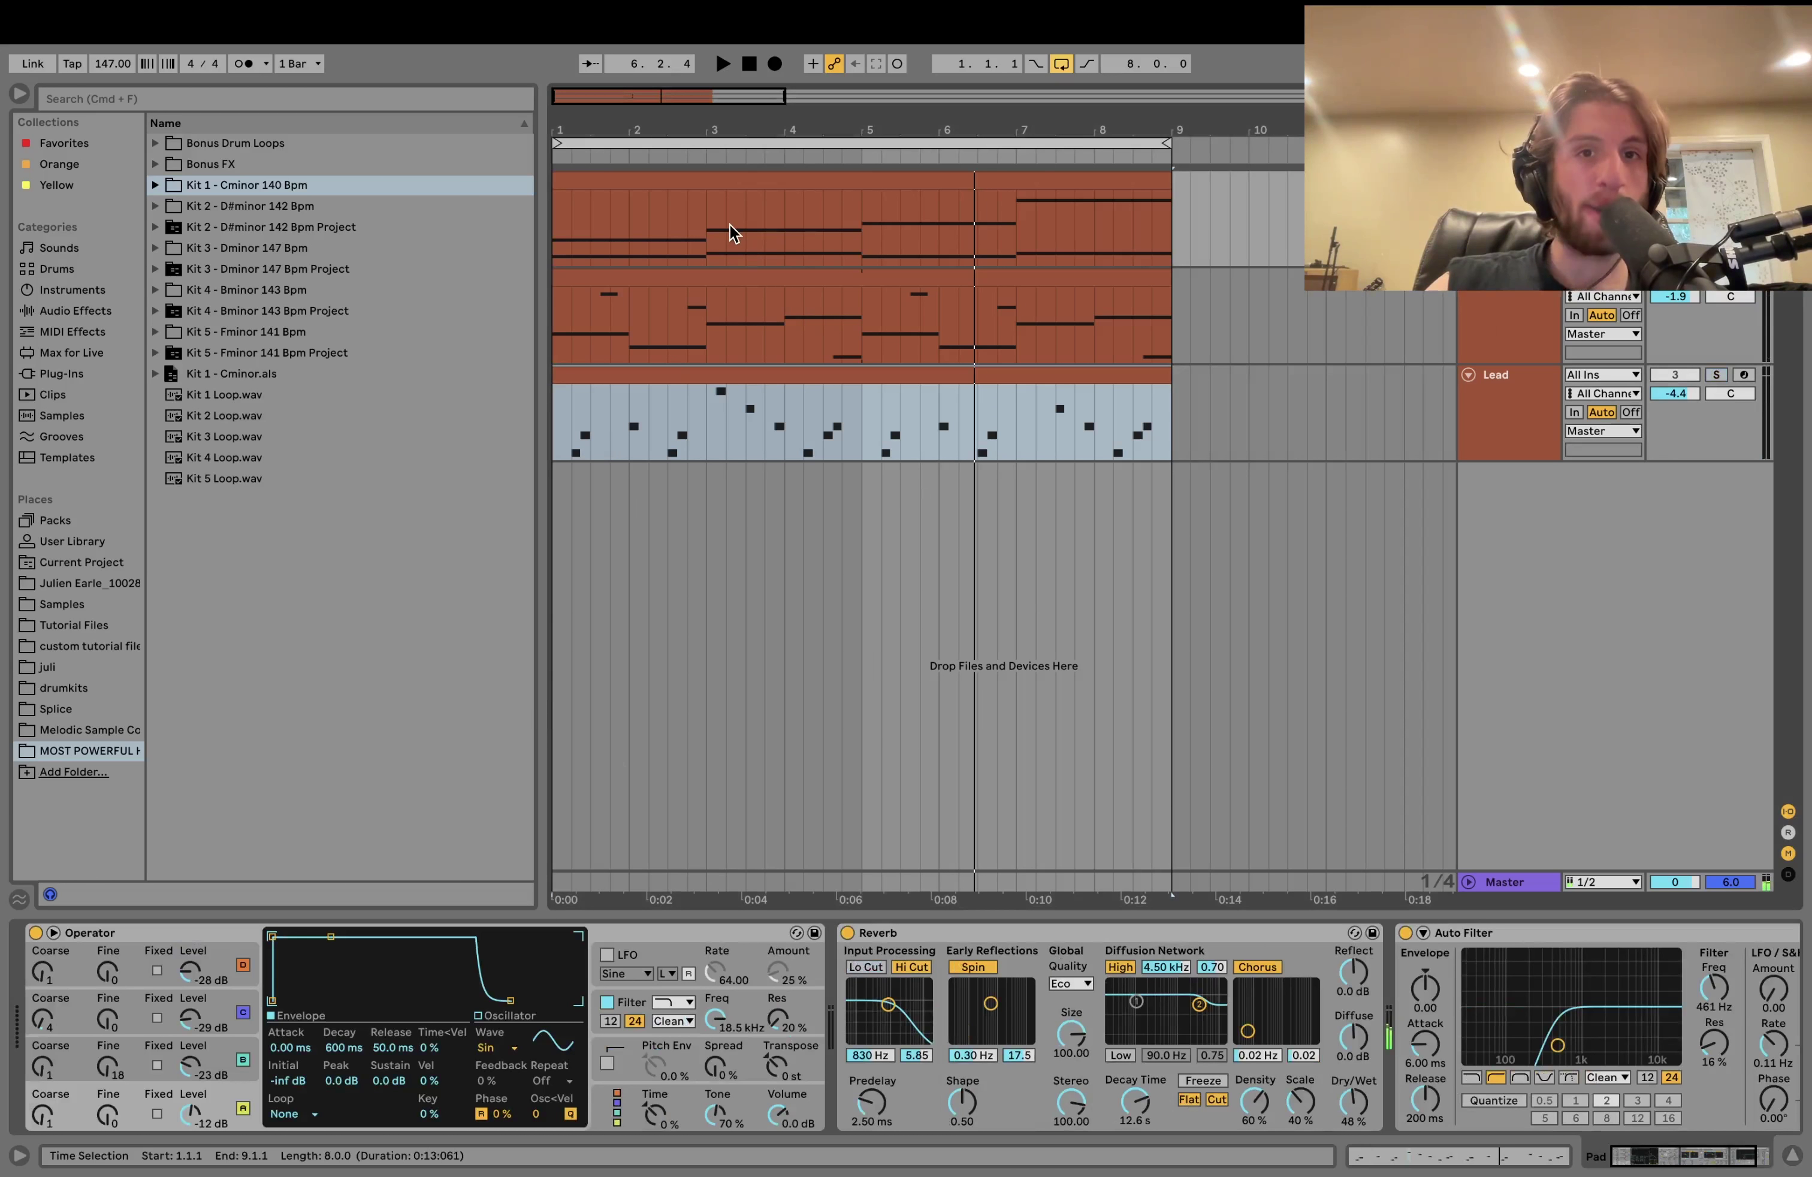
left_click(693, 185)
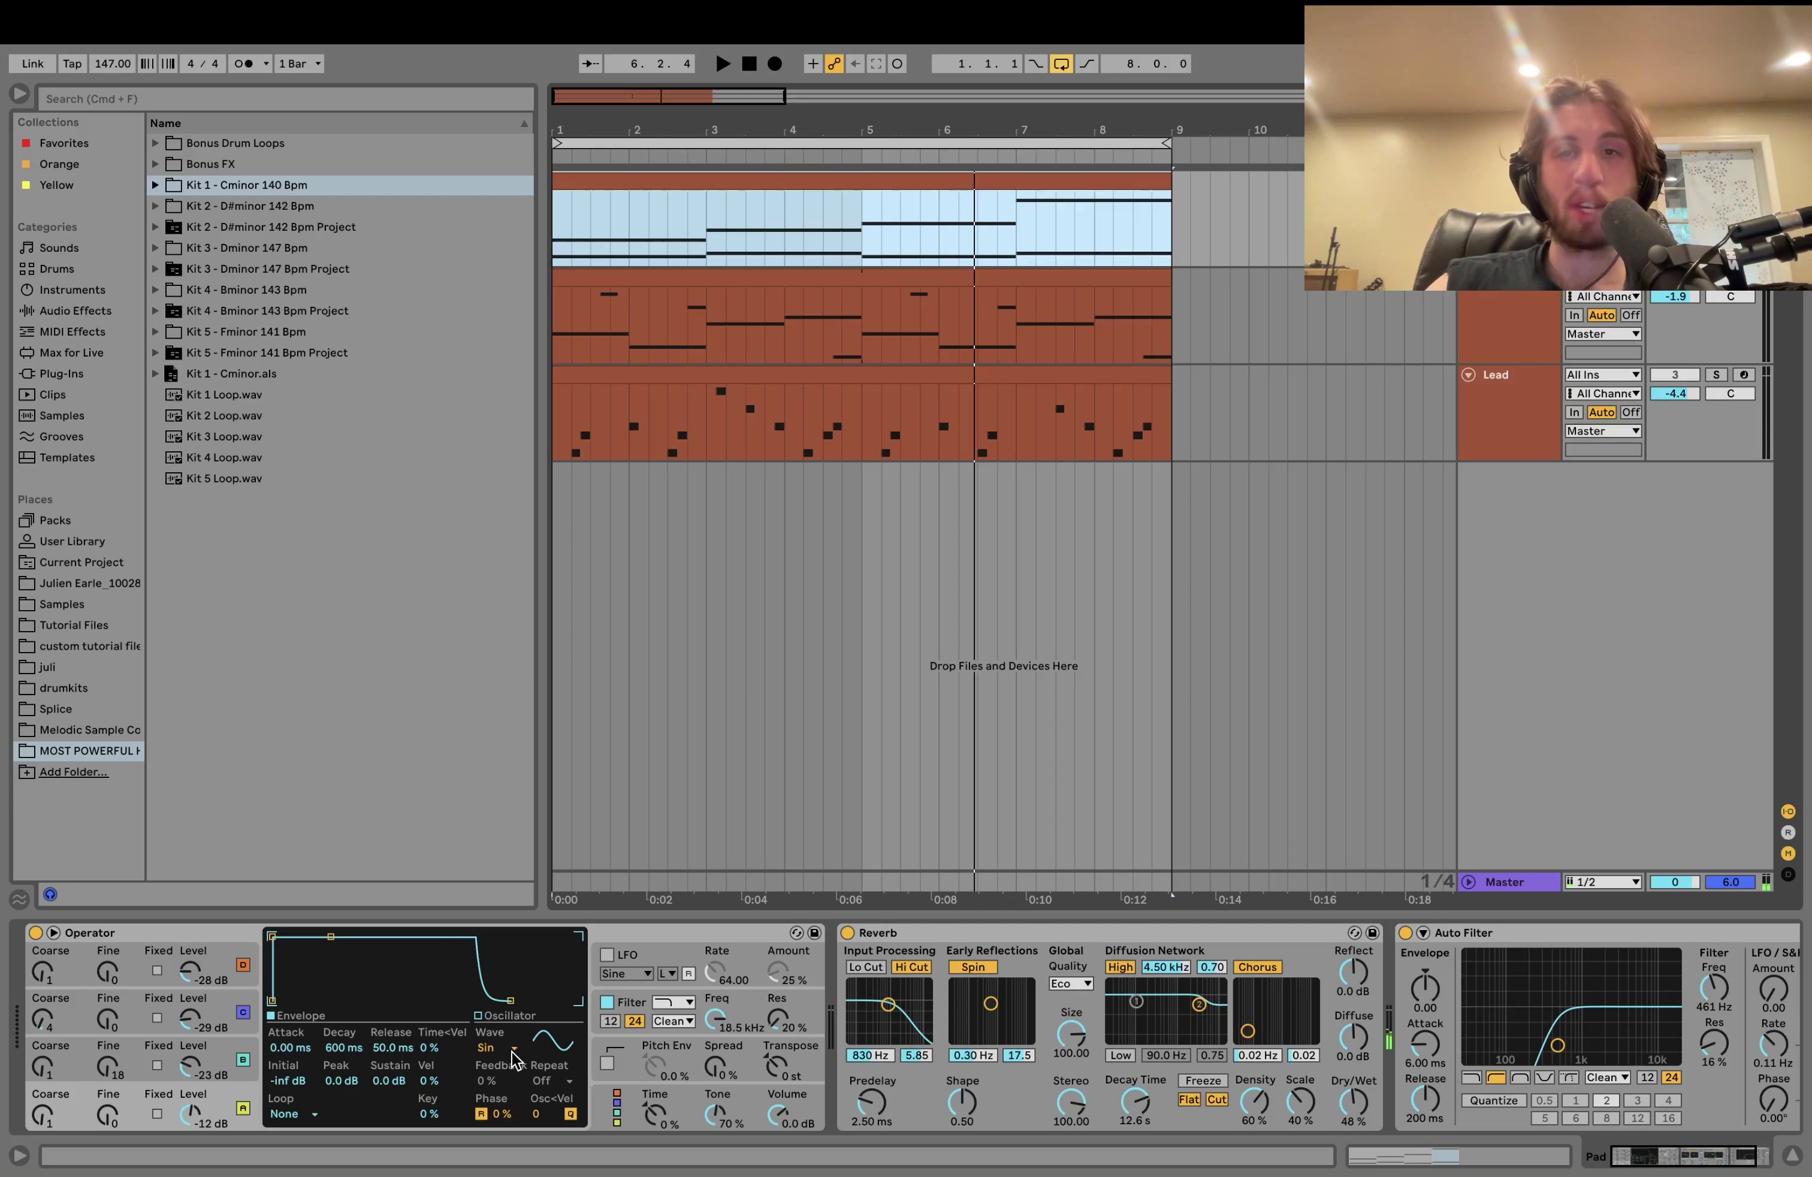
left_click(1520, 327)
left_click(1535, 398)
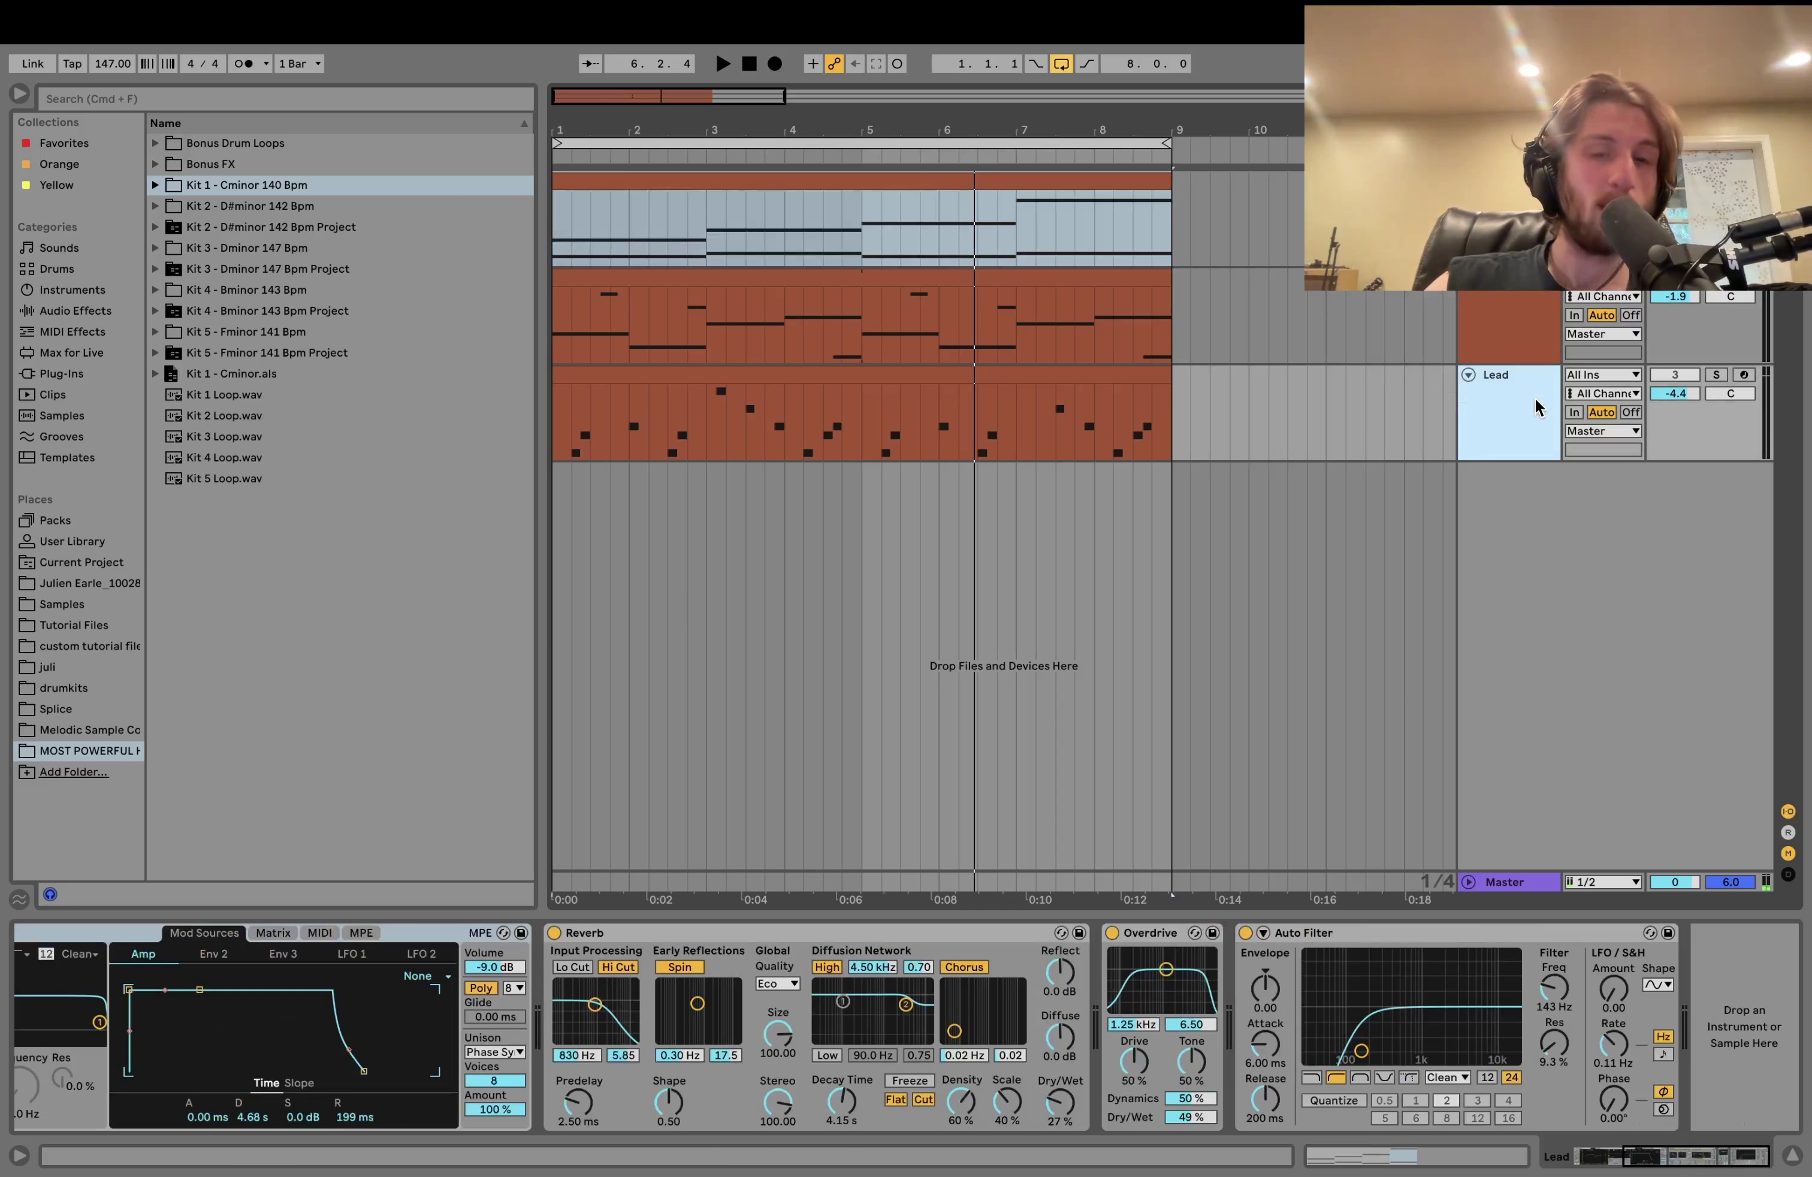
left_click(1509, 323)
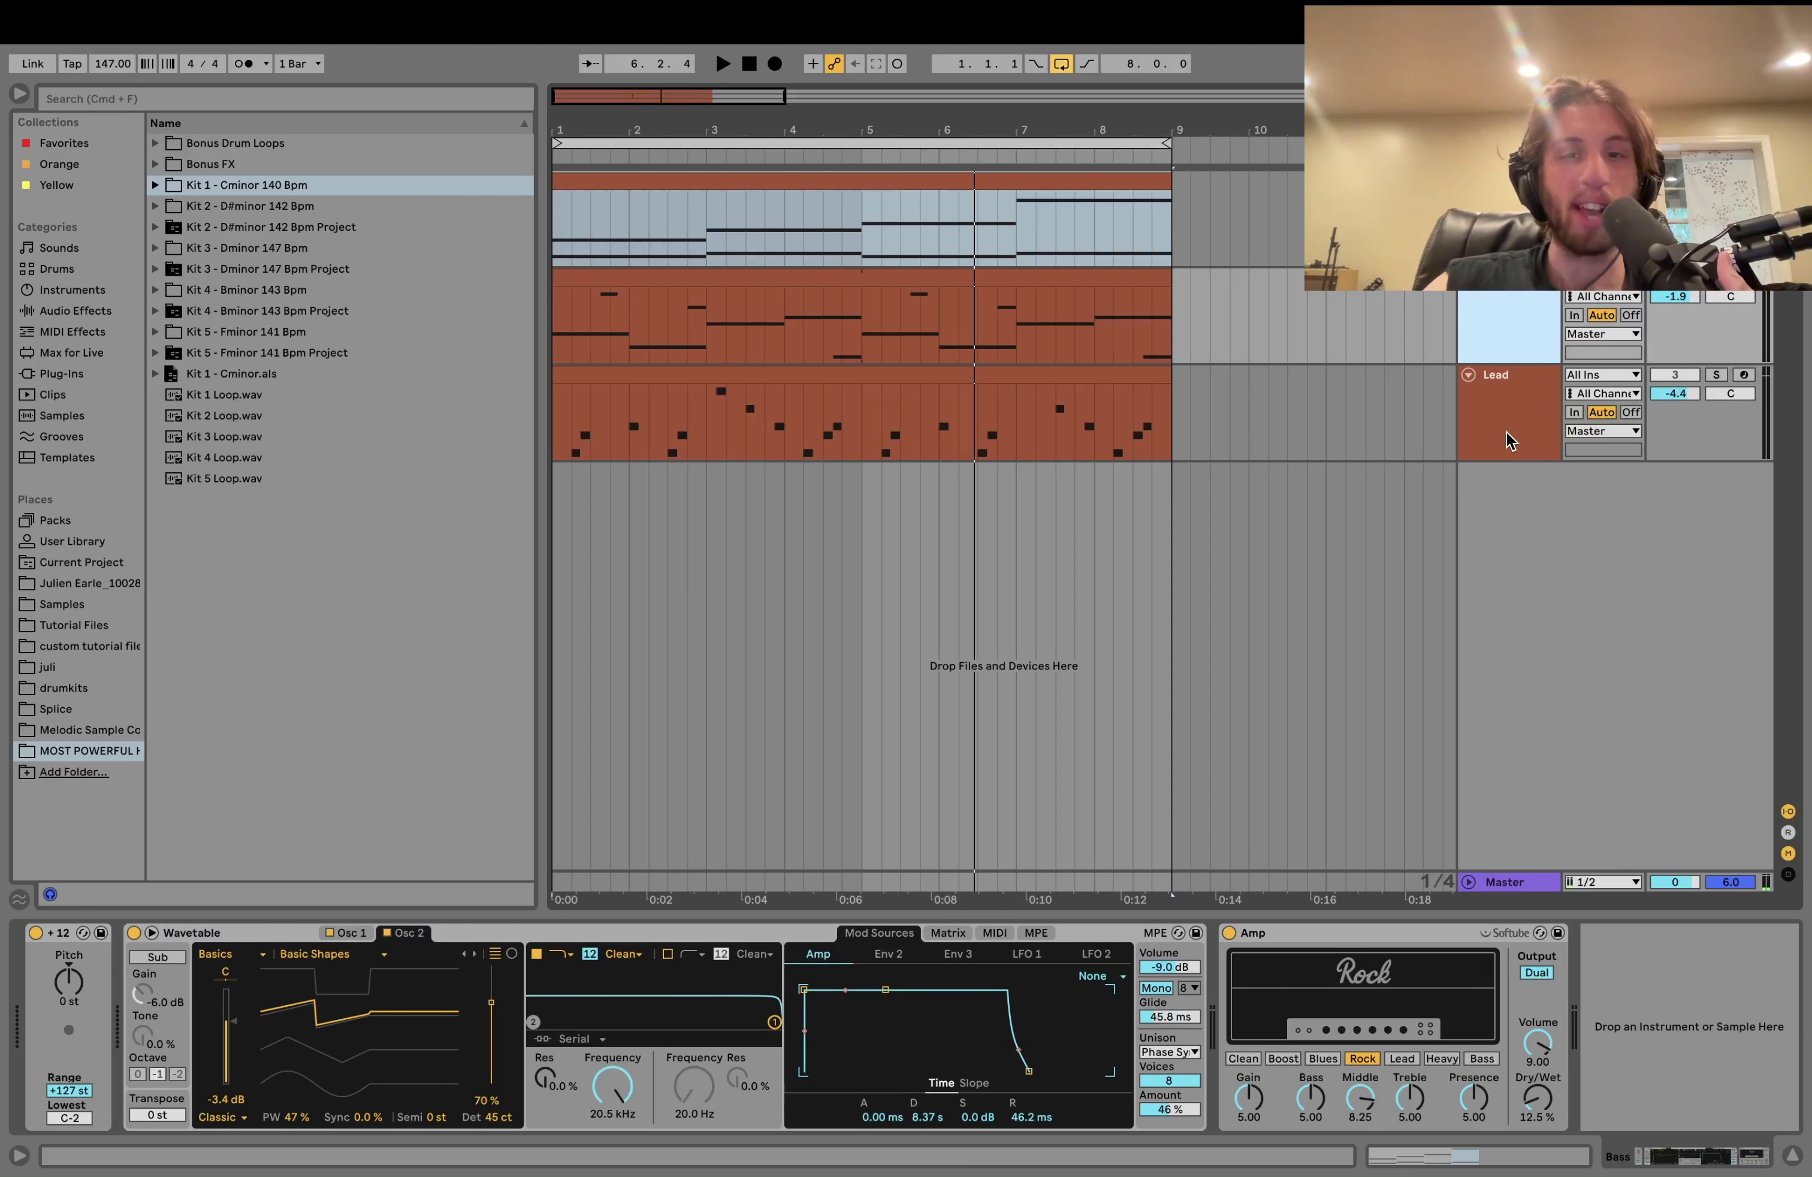
left_click(1509, 229)
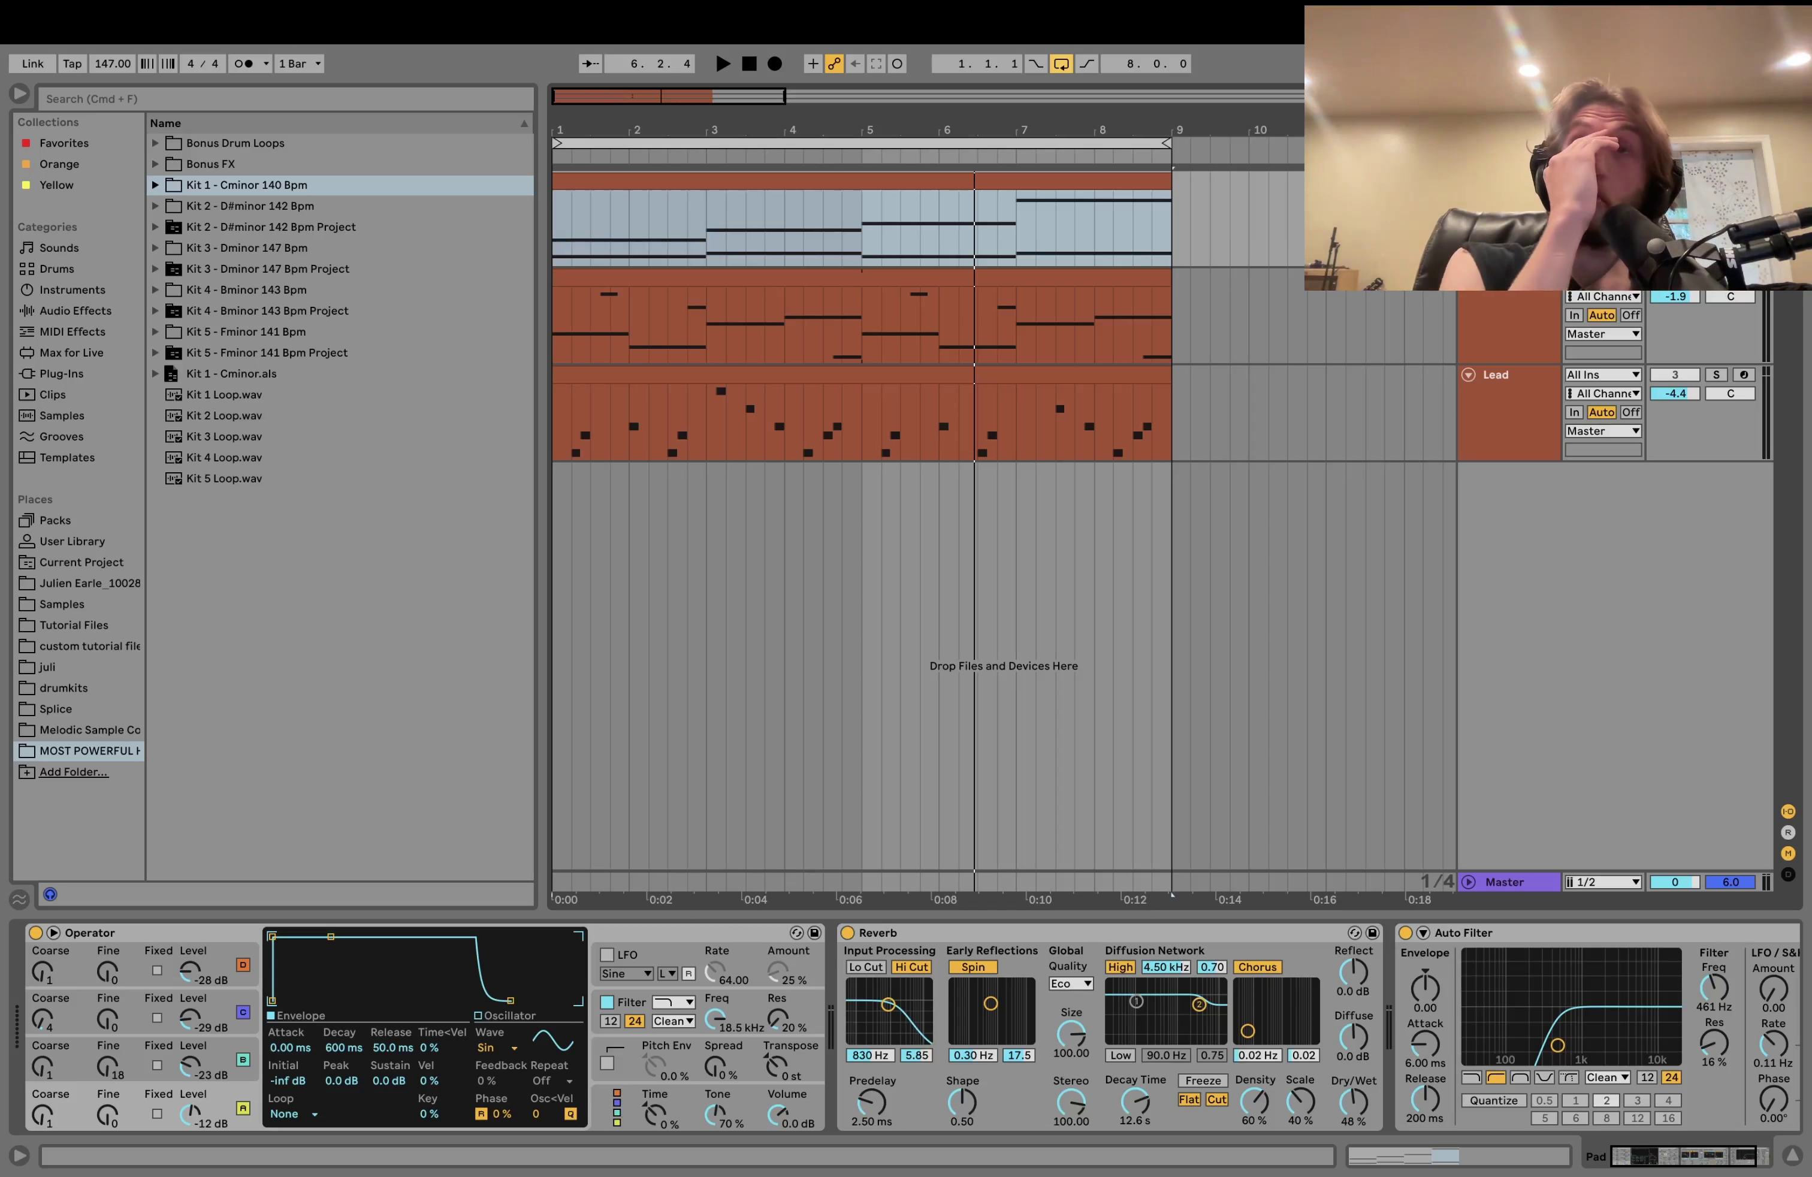
Step: Play the Pad clip in solo to hear its Operator sound
left_click(1675, 374)
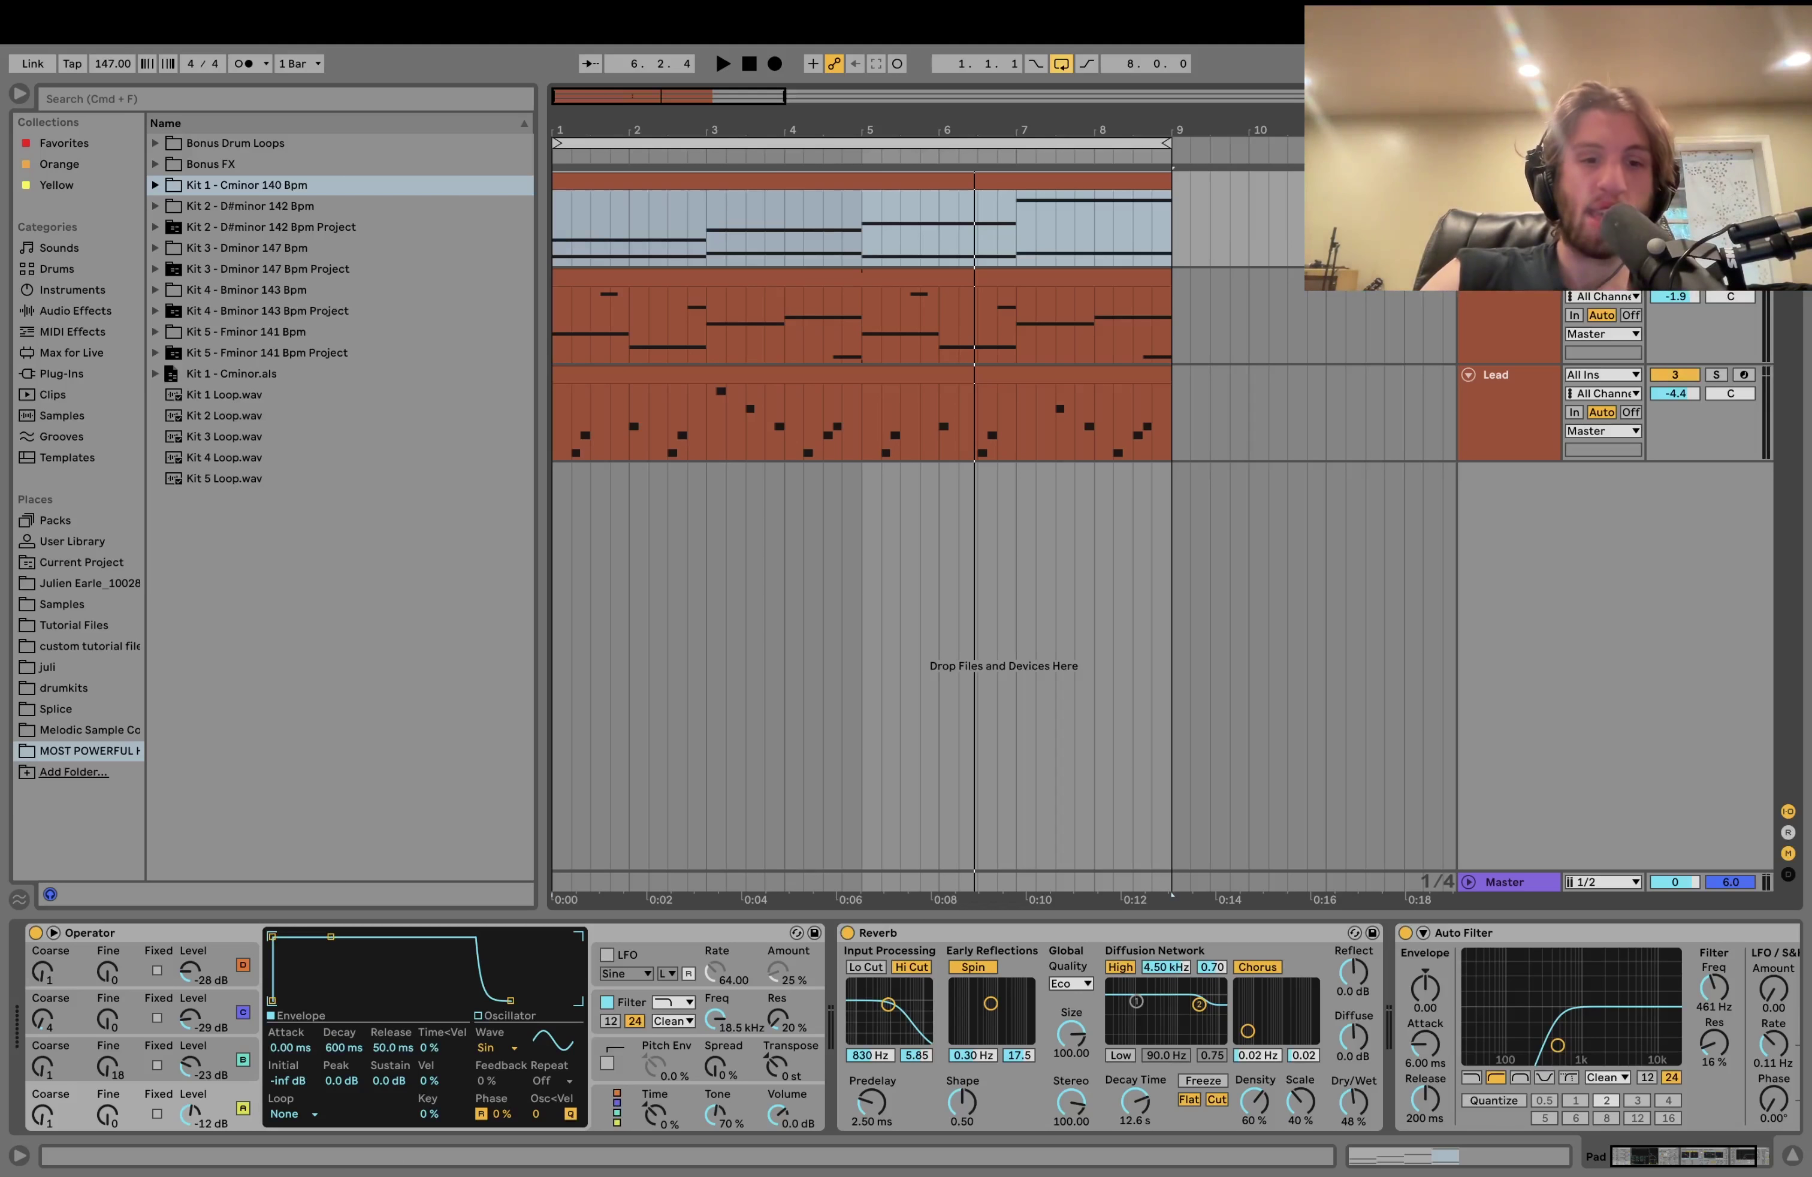
key("space")
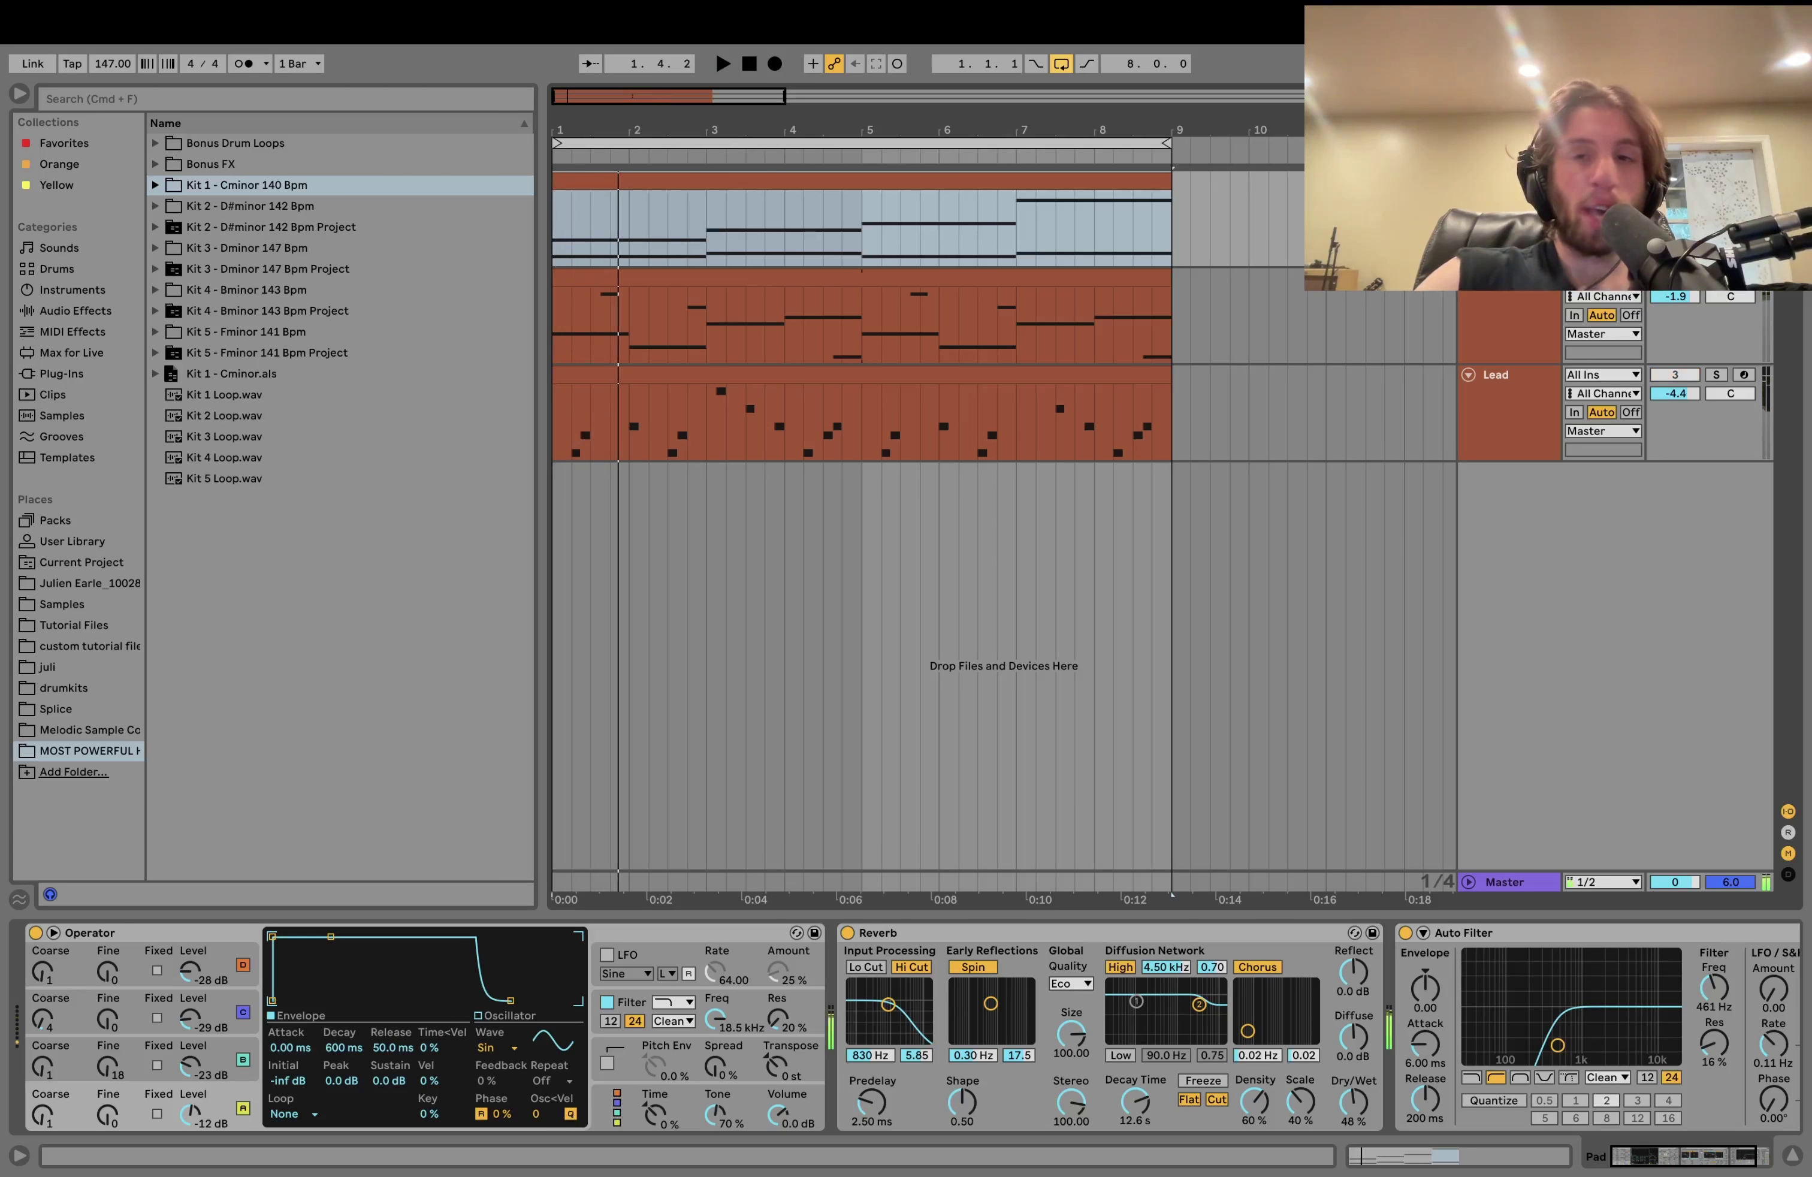
left_click(850, 184)
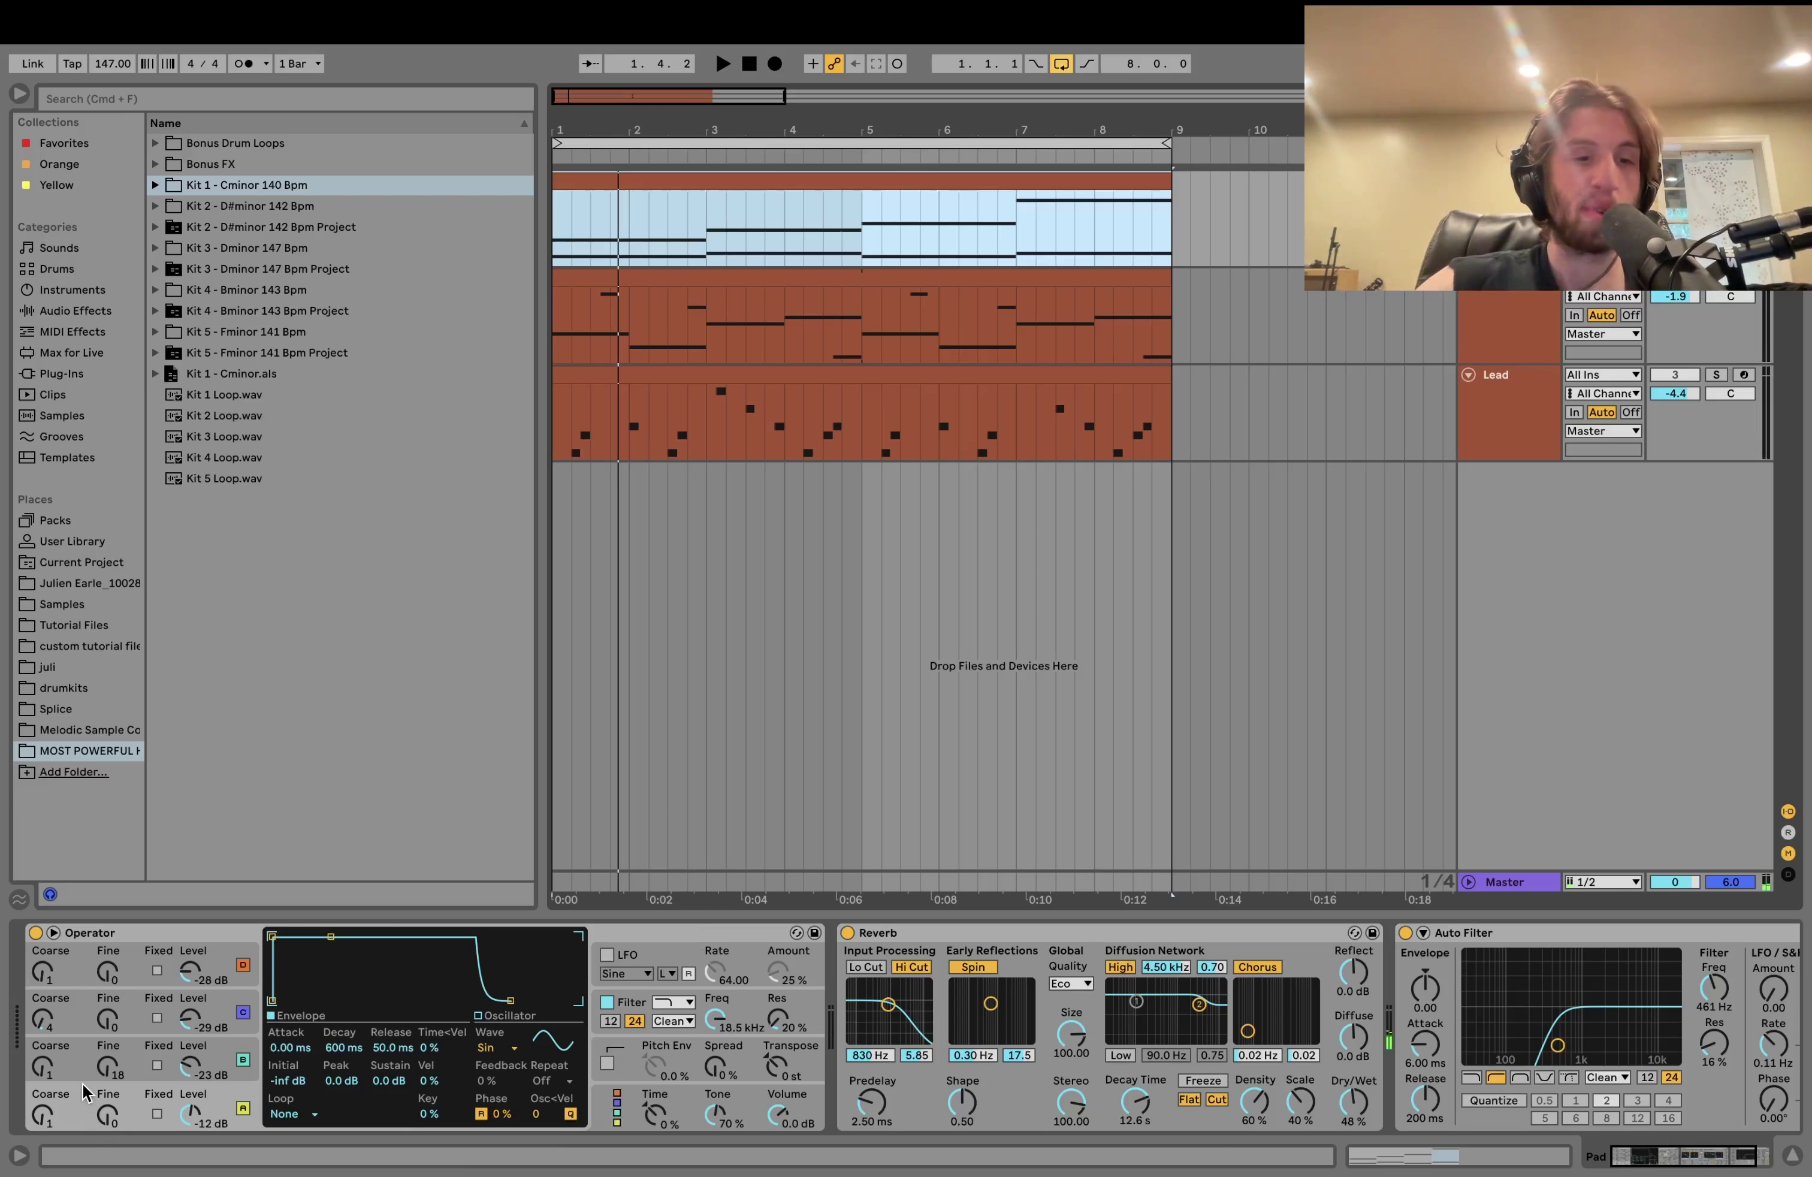
key("space")
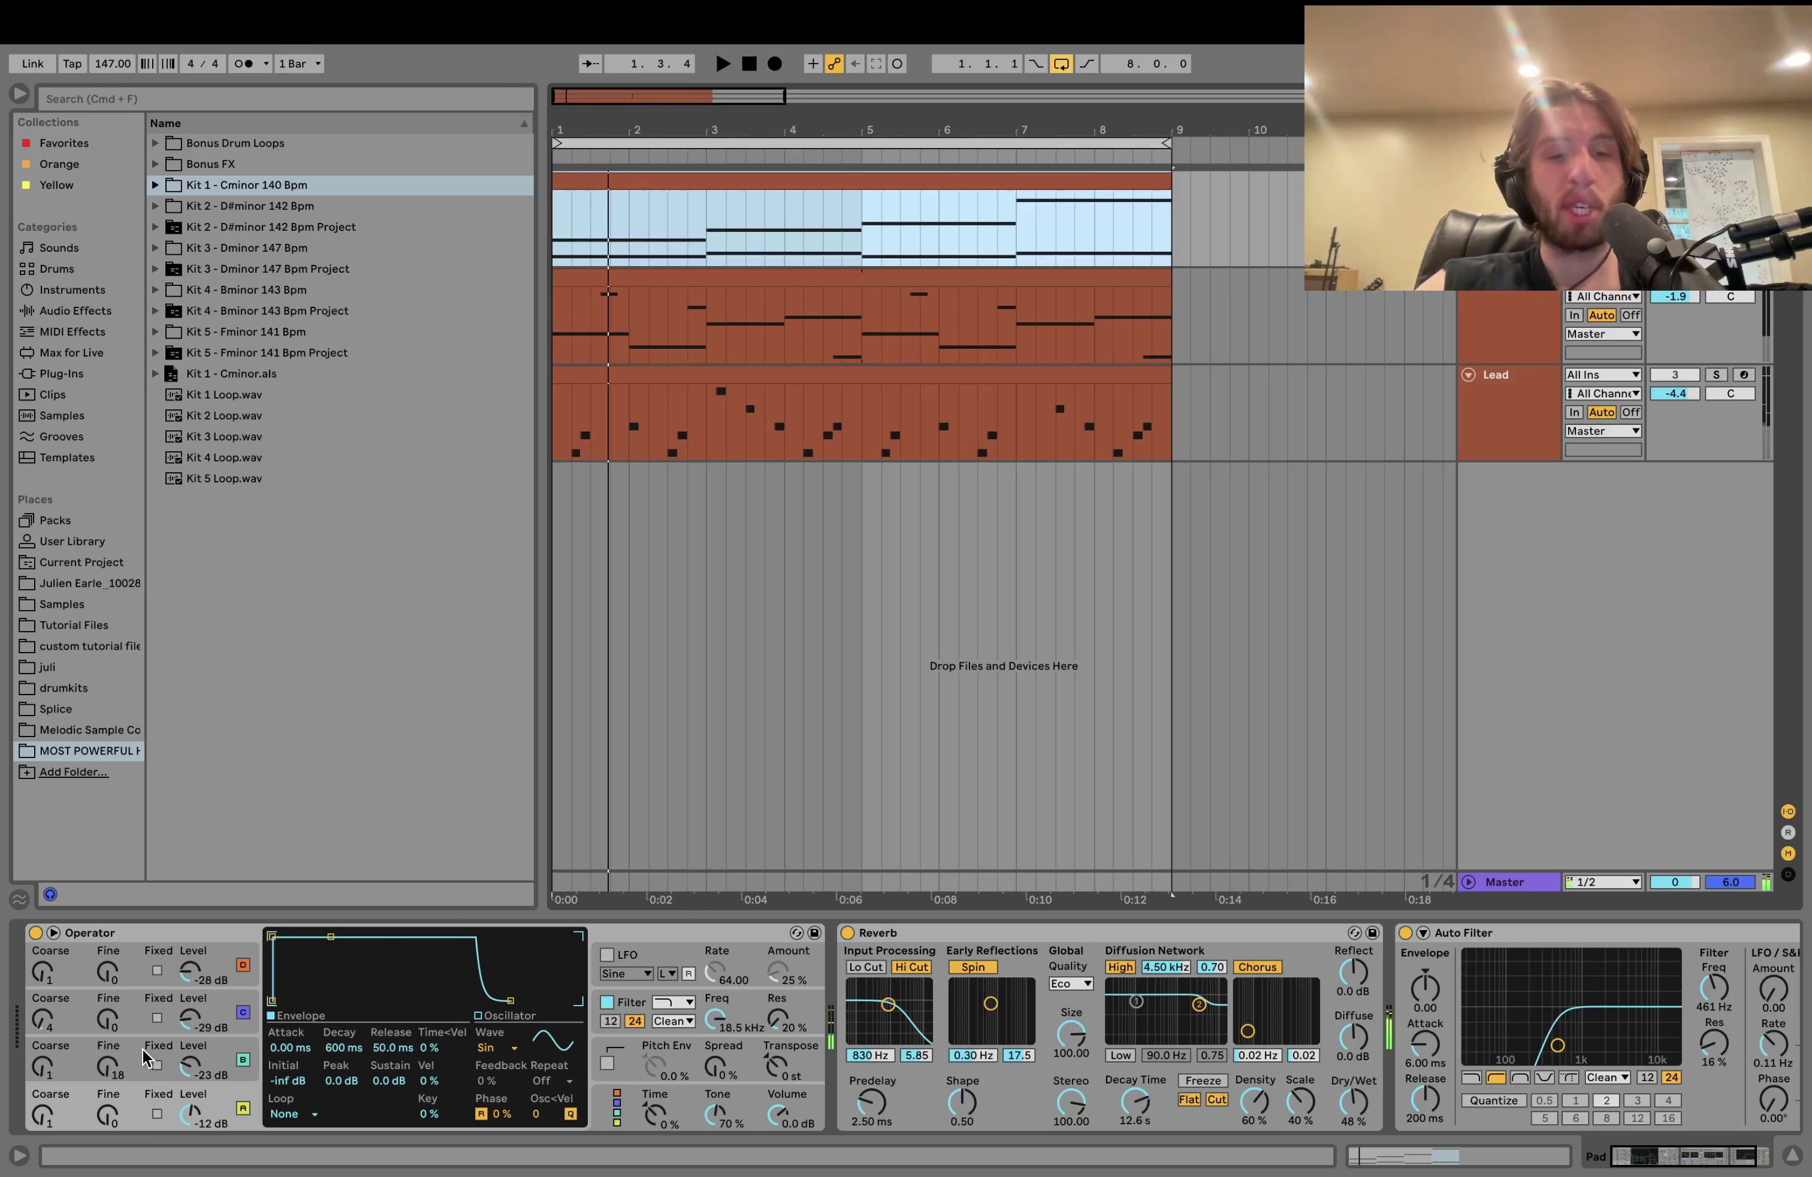
Step: Examine the coarse, fine and level settings of the Pad's Operator oscillators and the Reverb and Auto Filter after them
left_click(144, 1058)
left_click(134, 960)
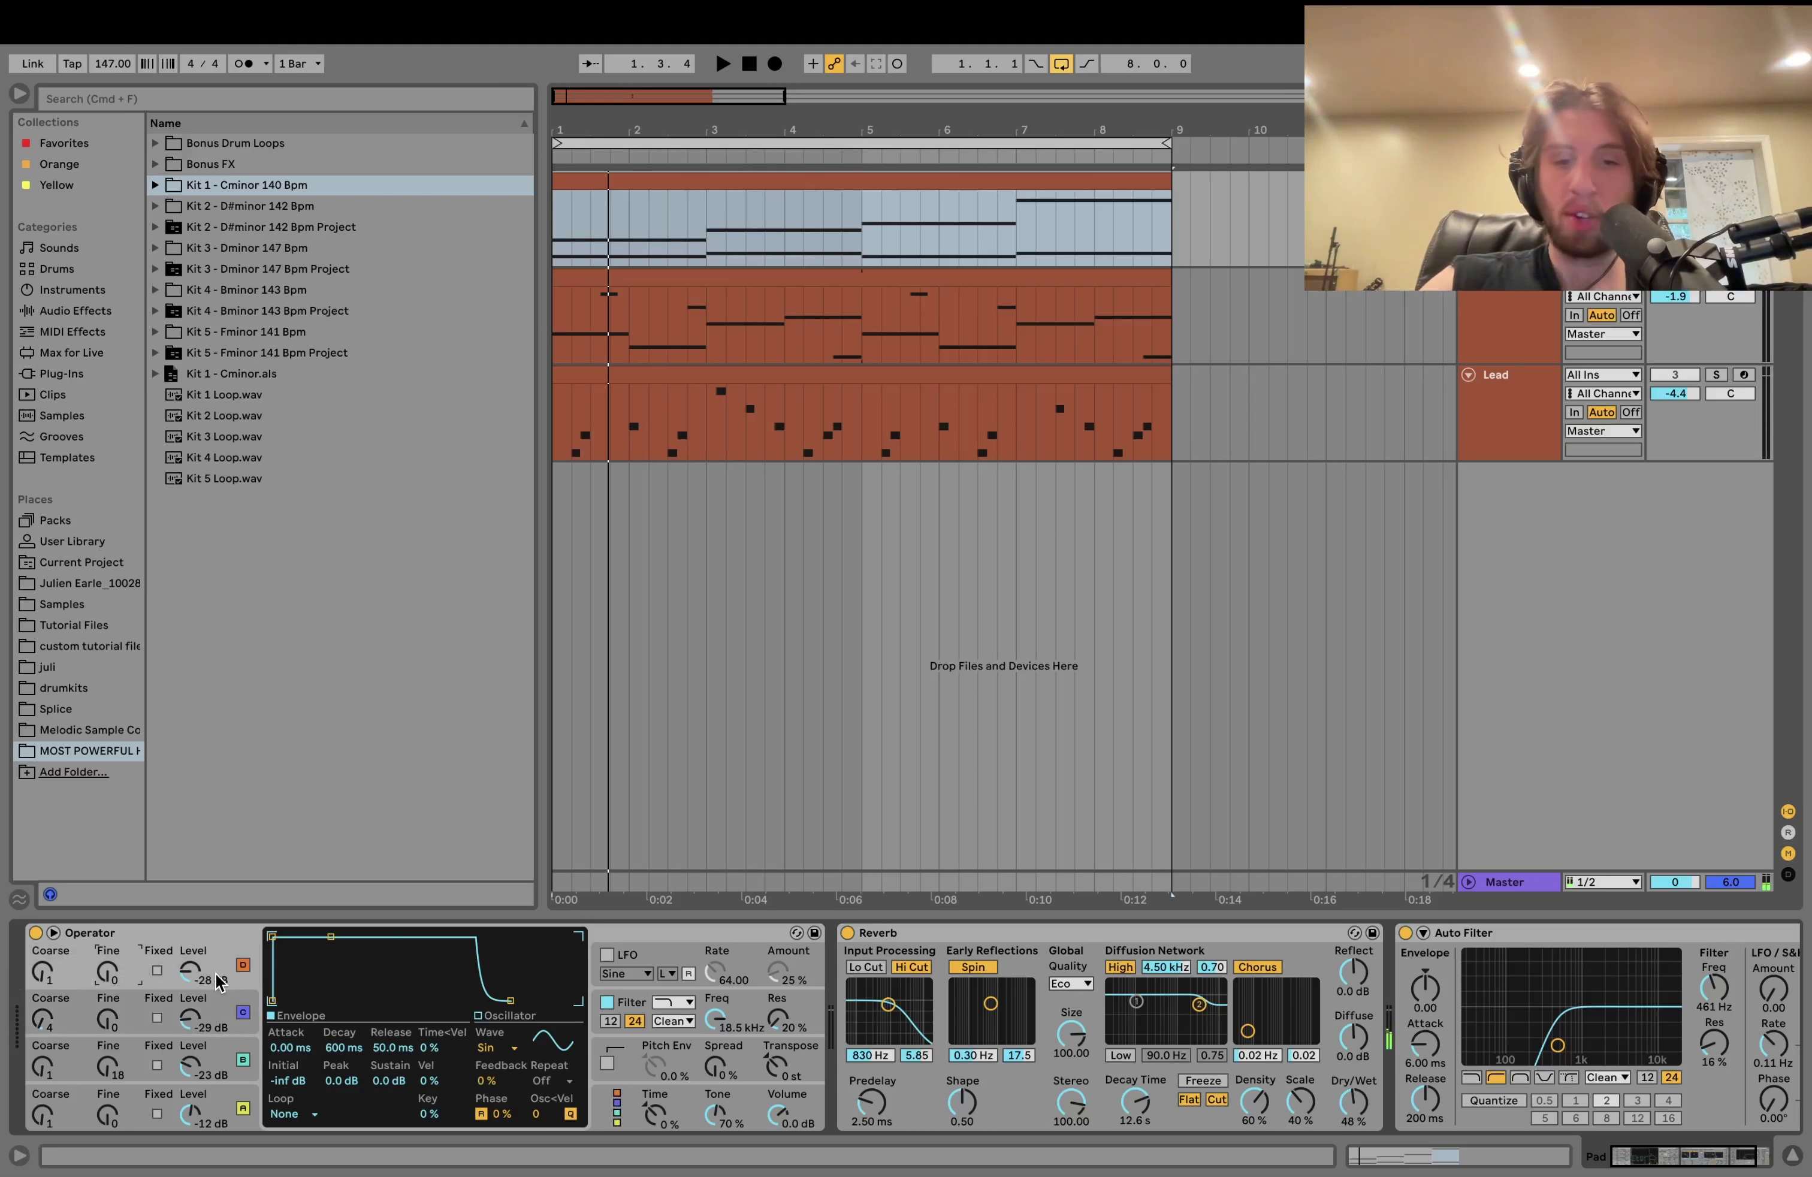
scroll(1191, 977, "right", 3)
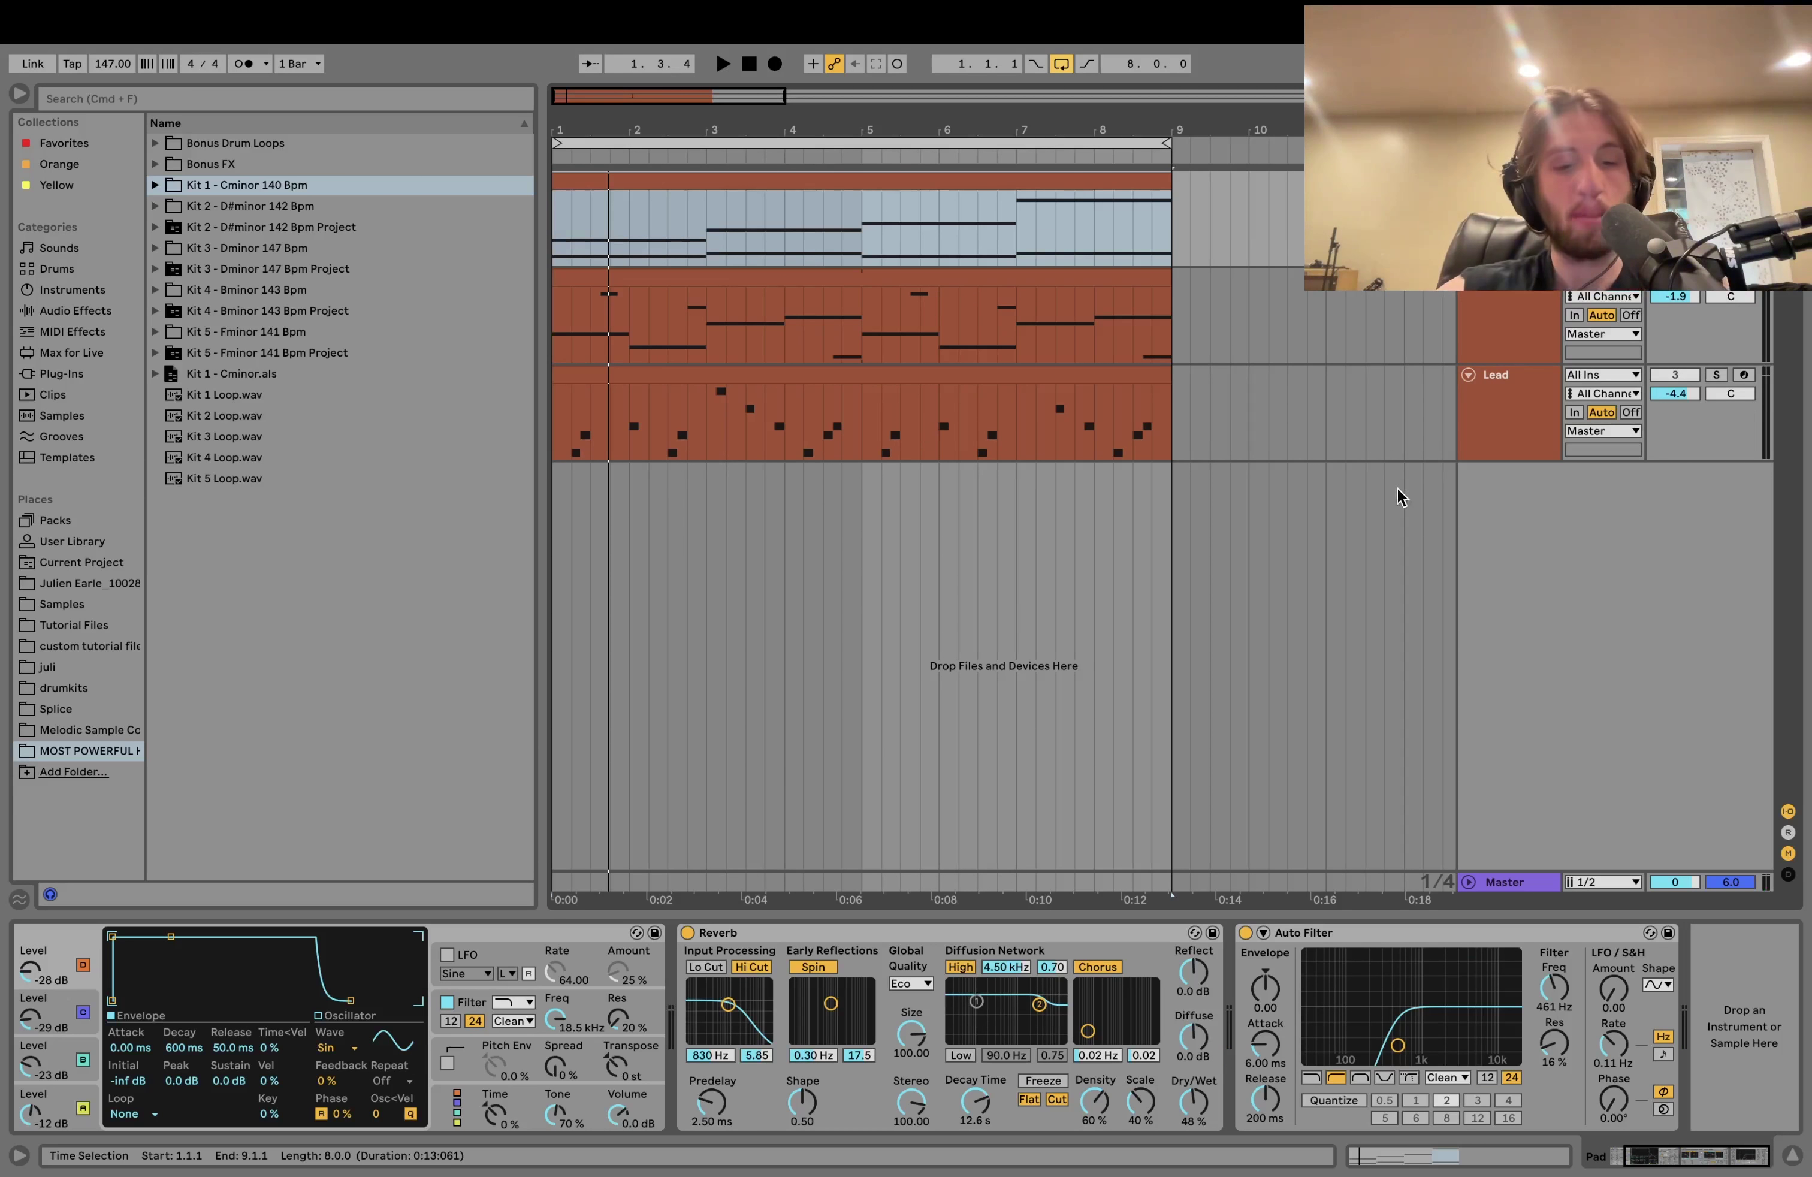
Step: Take the Pad out of solo and play all three tracks together
key("space")
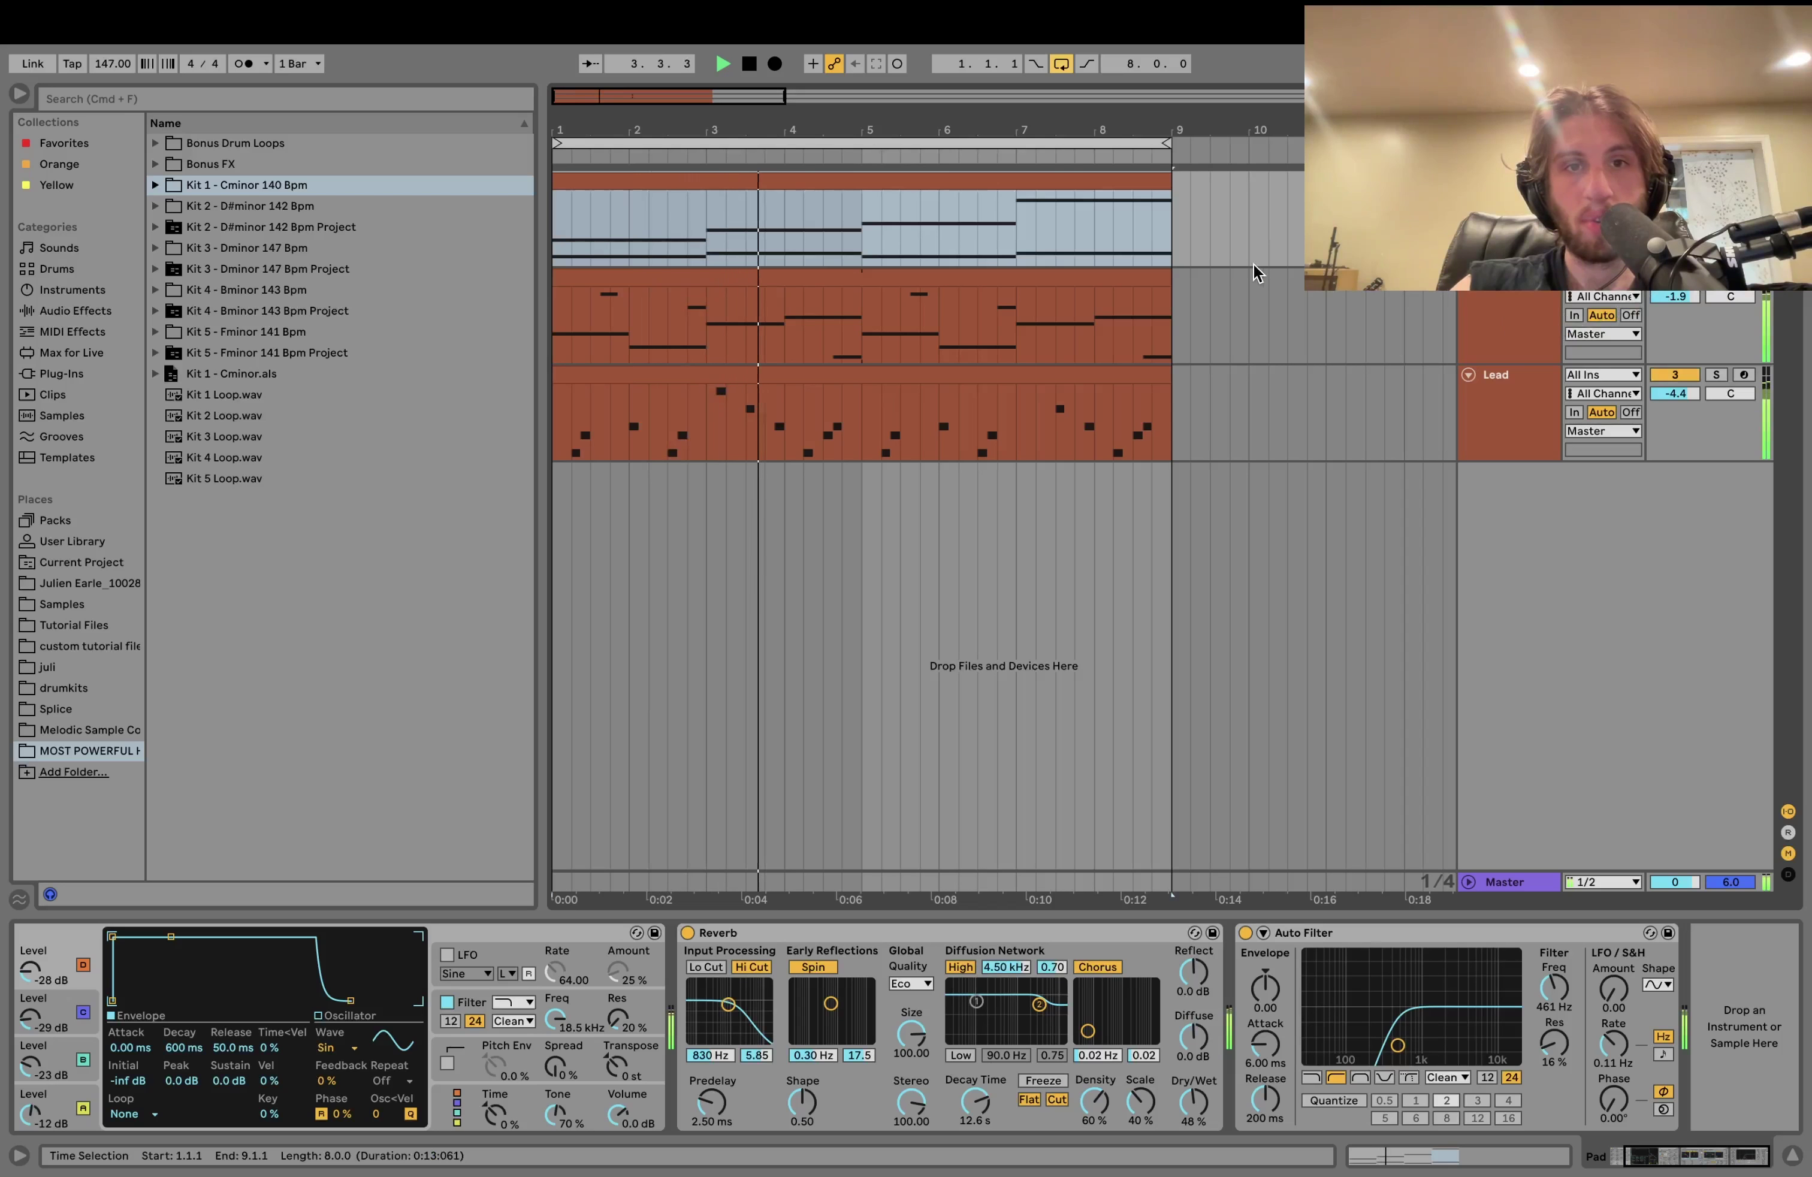
key("space")
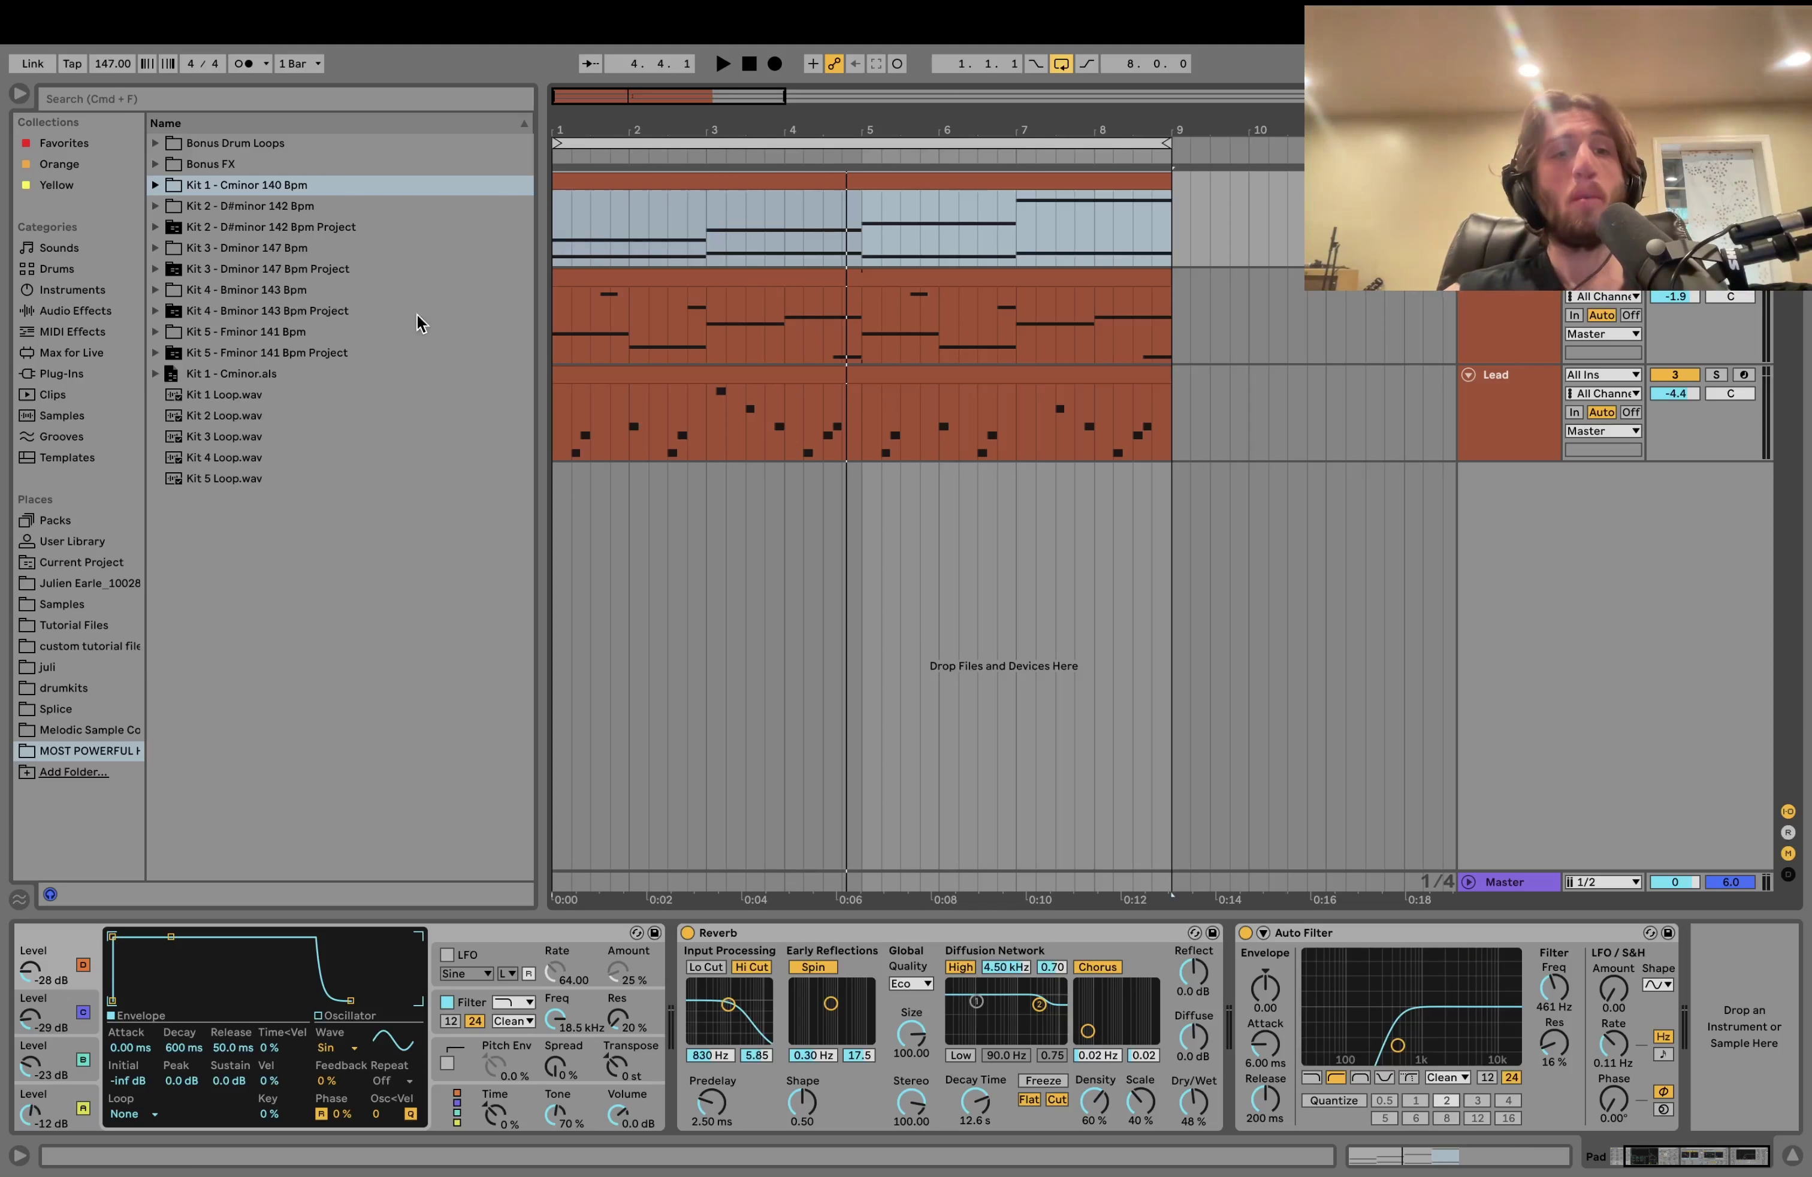
Step: Preview the sample pack loops from Kit 1 Loop.wav through Kit 5 Loop.wav in the browser
left_click(220, 397)
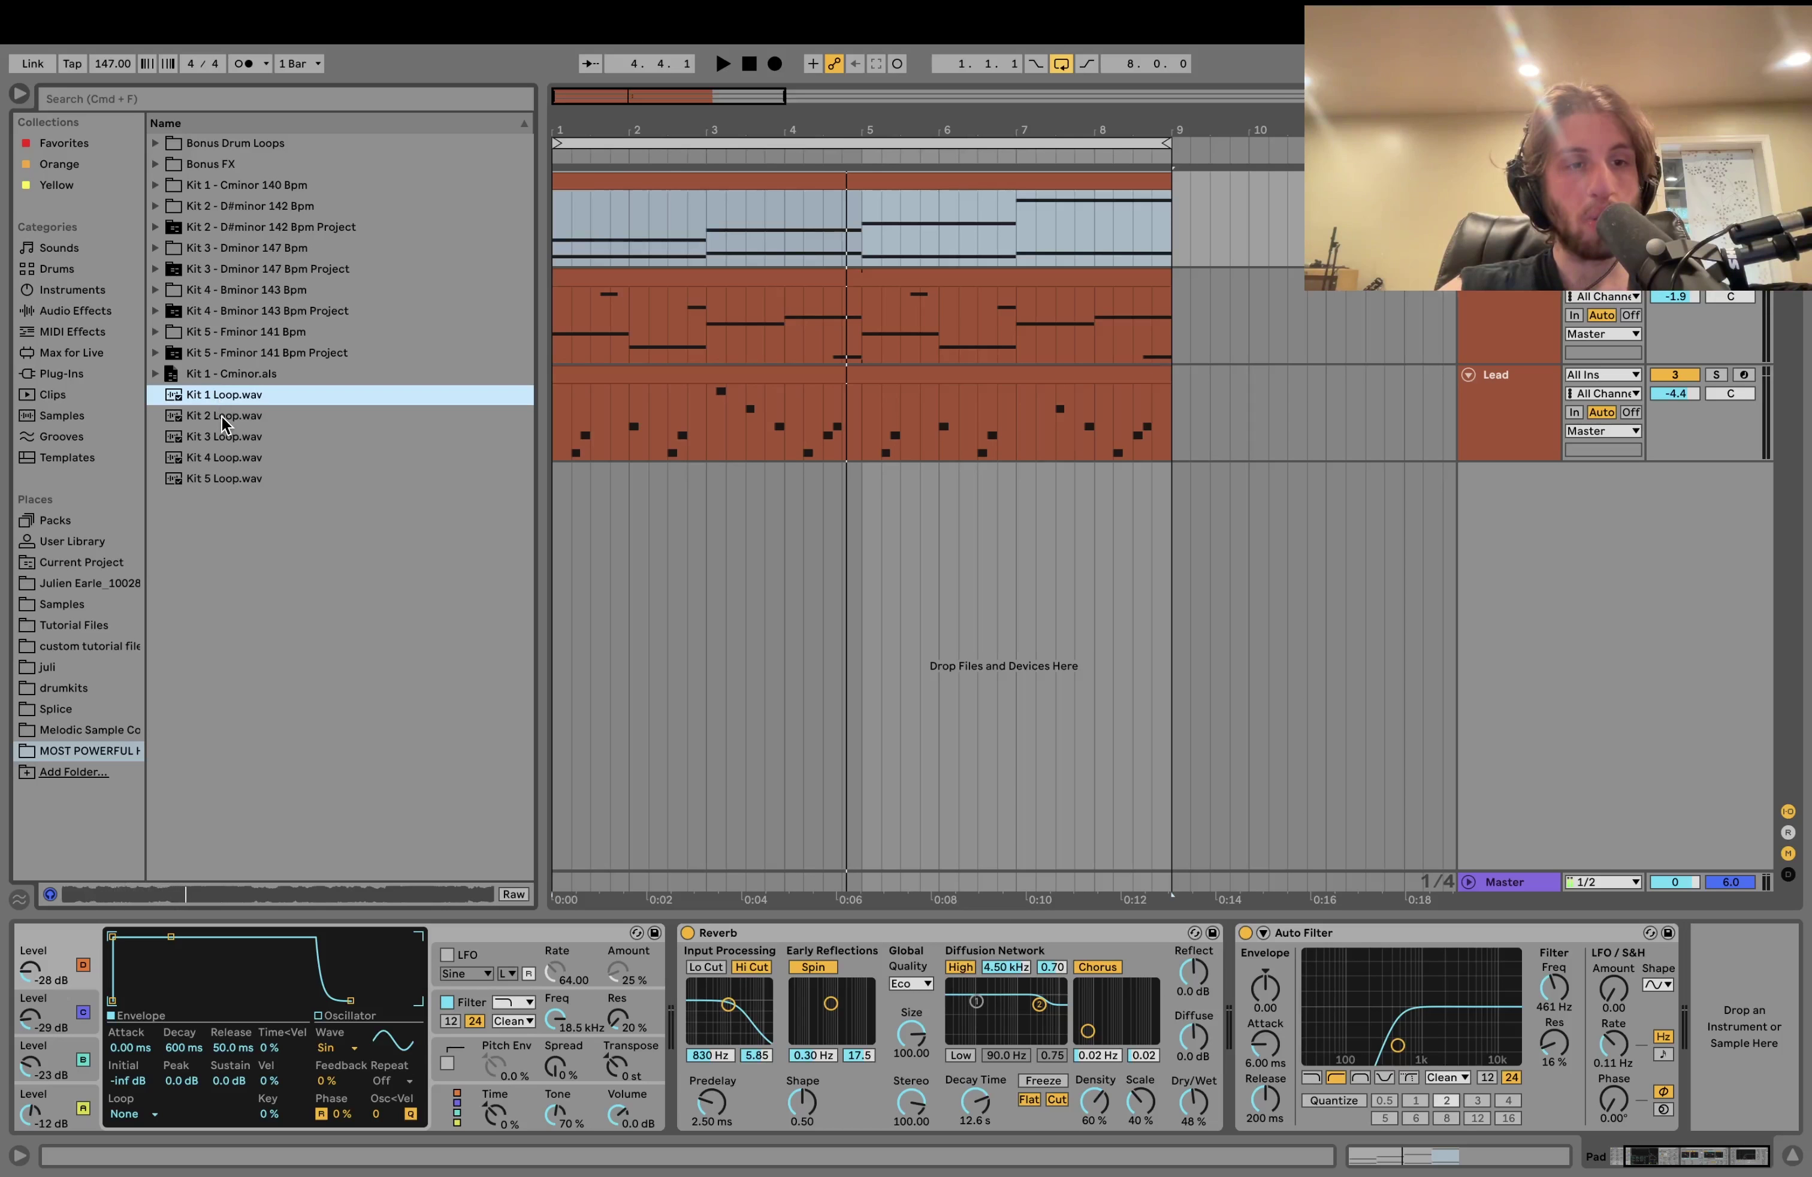
left_click(223, 417)
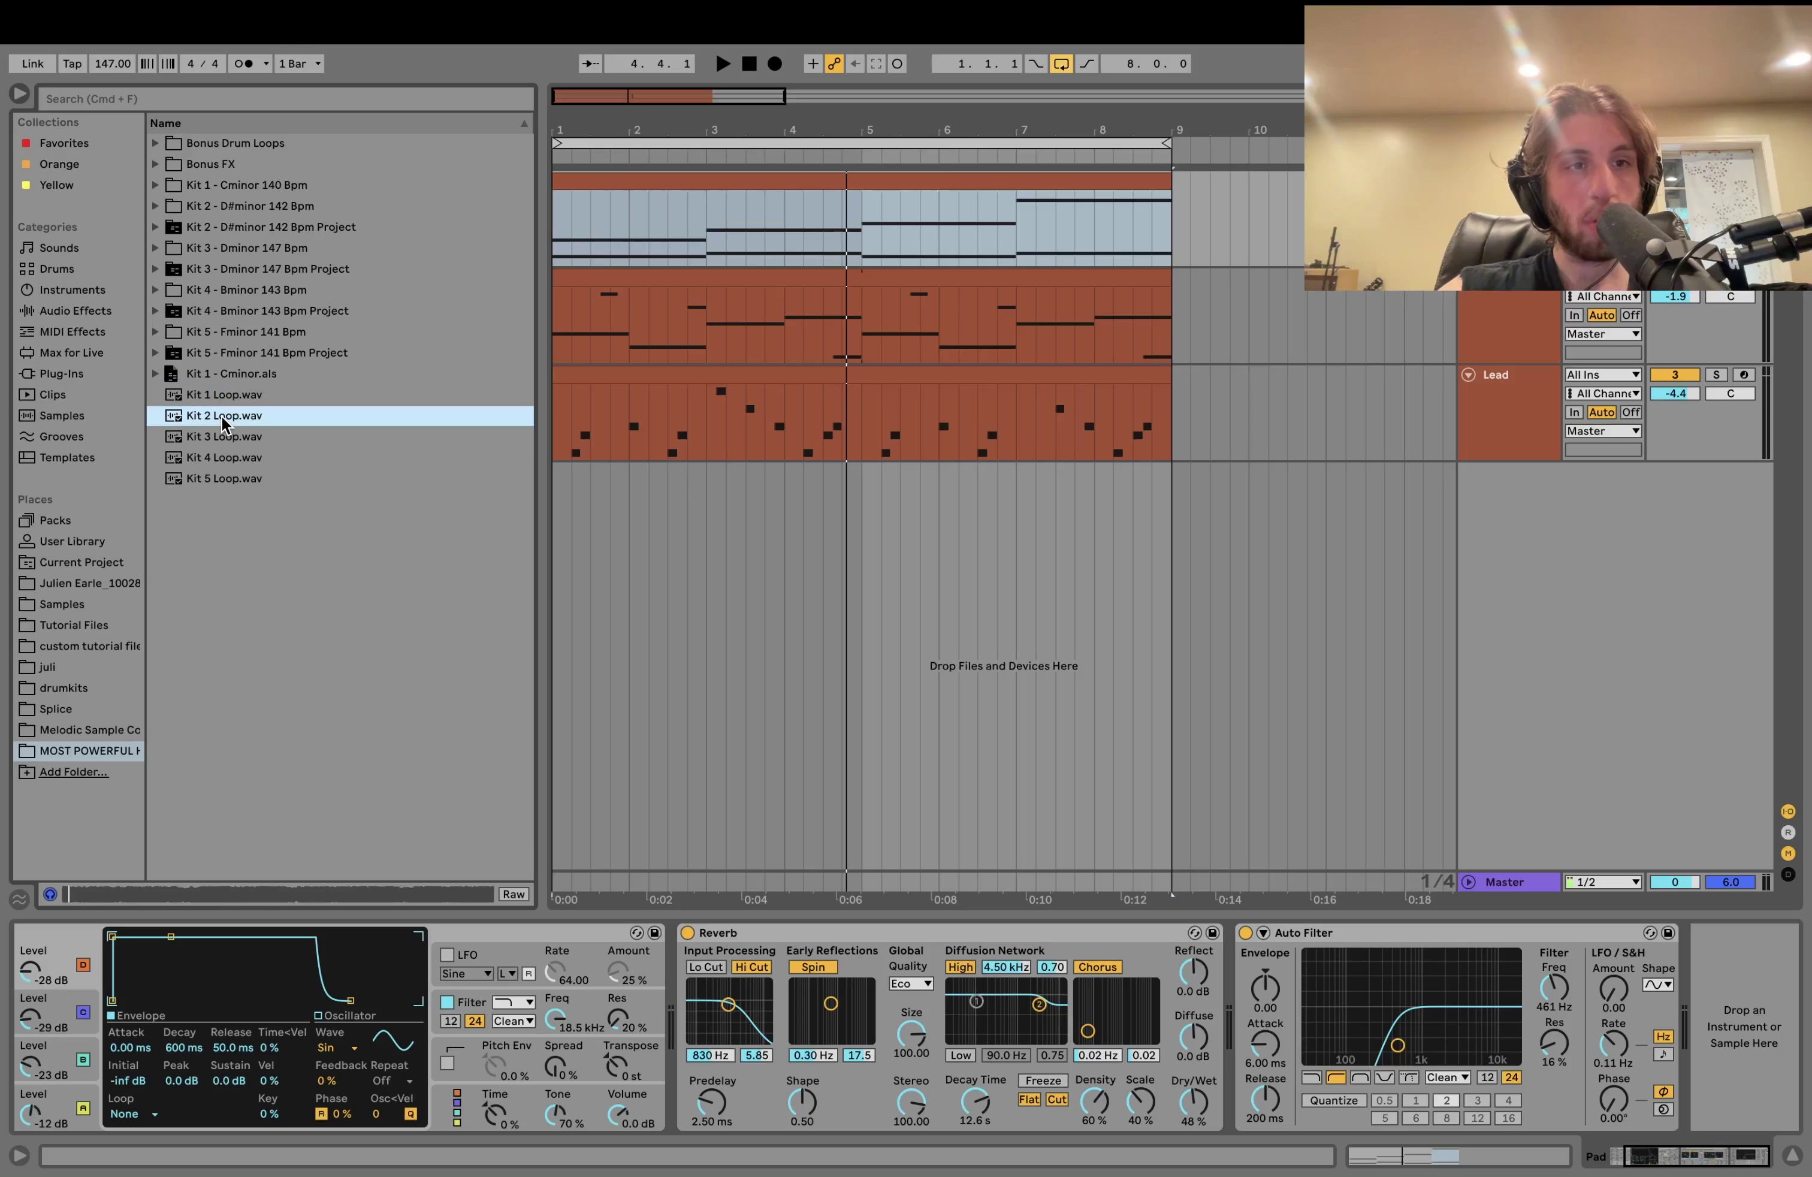
left_click(220, 441)
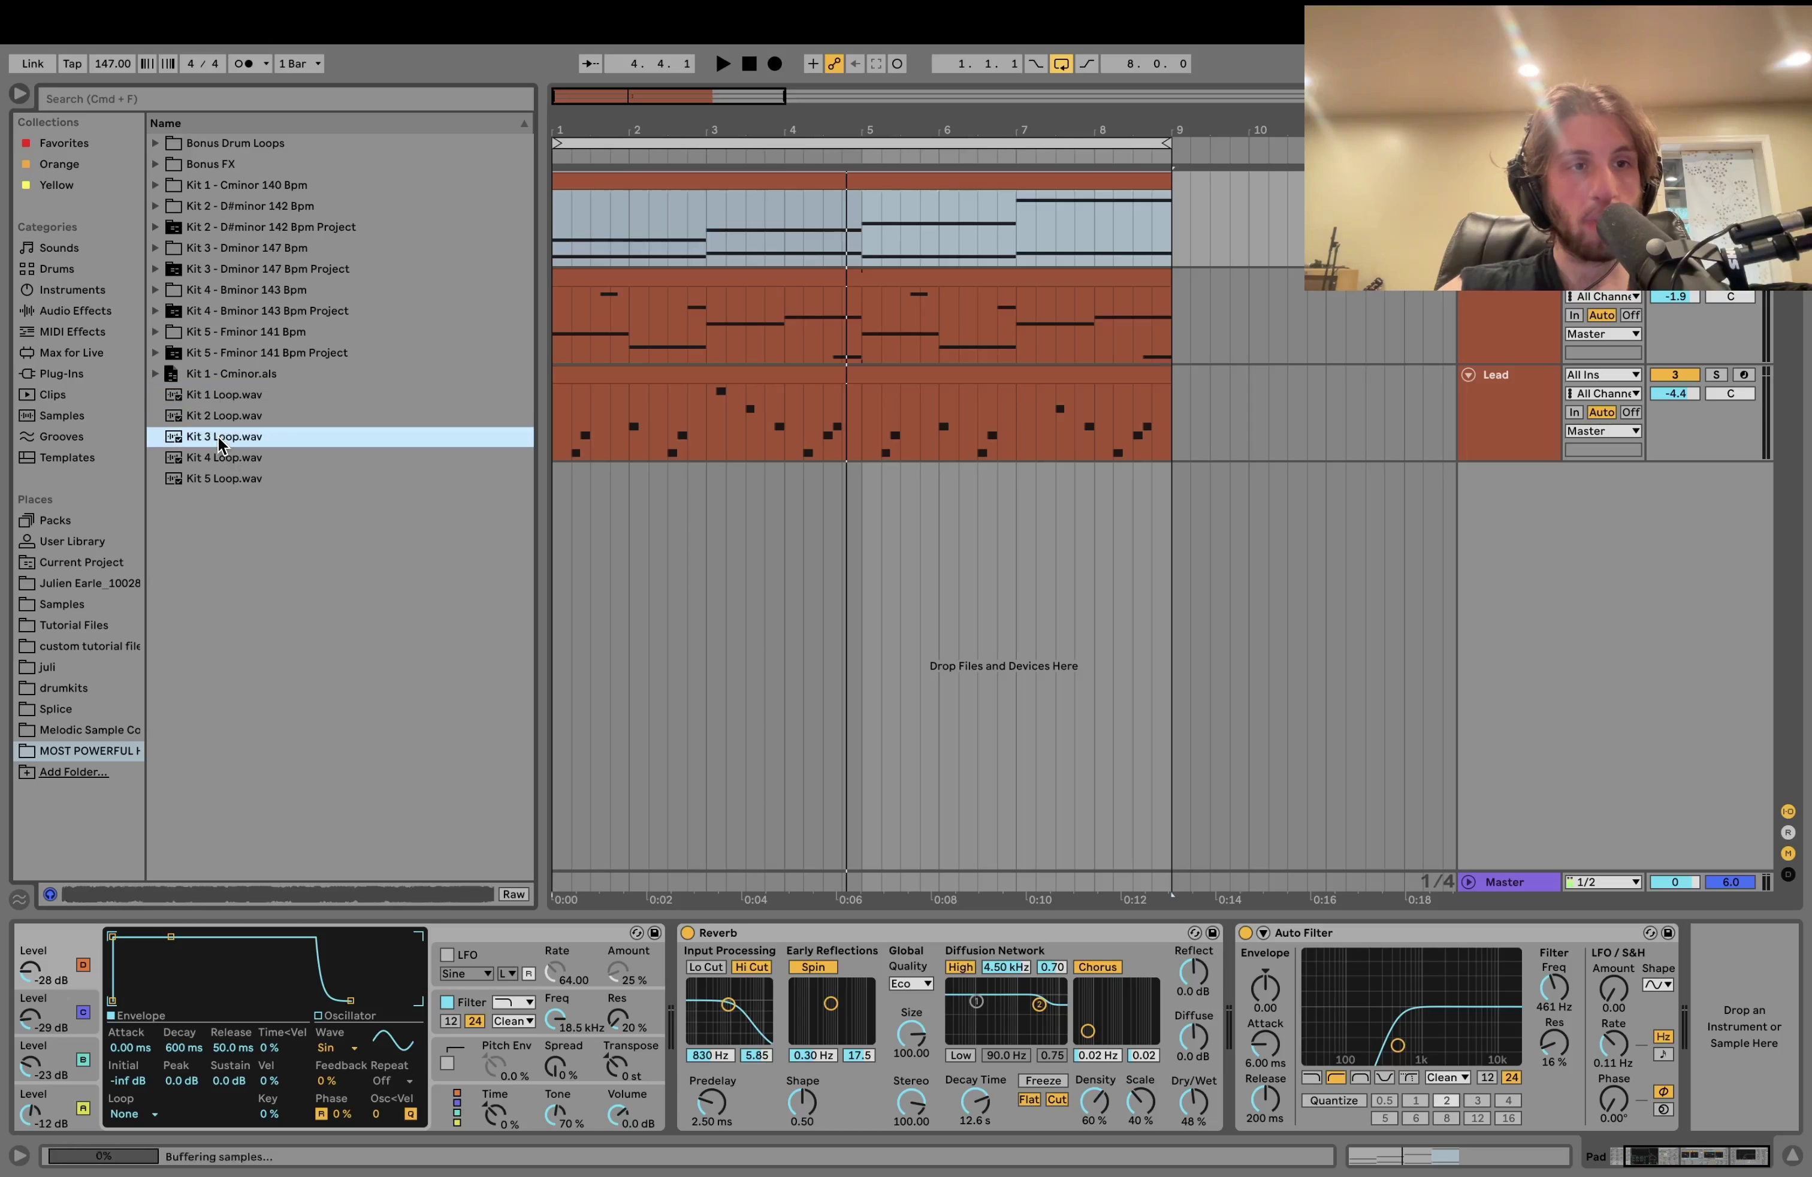
left_click(223, 458)
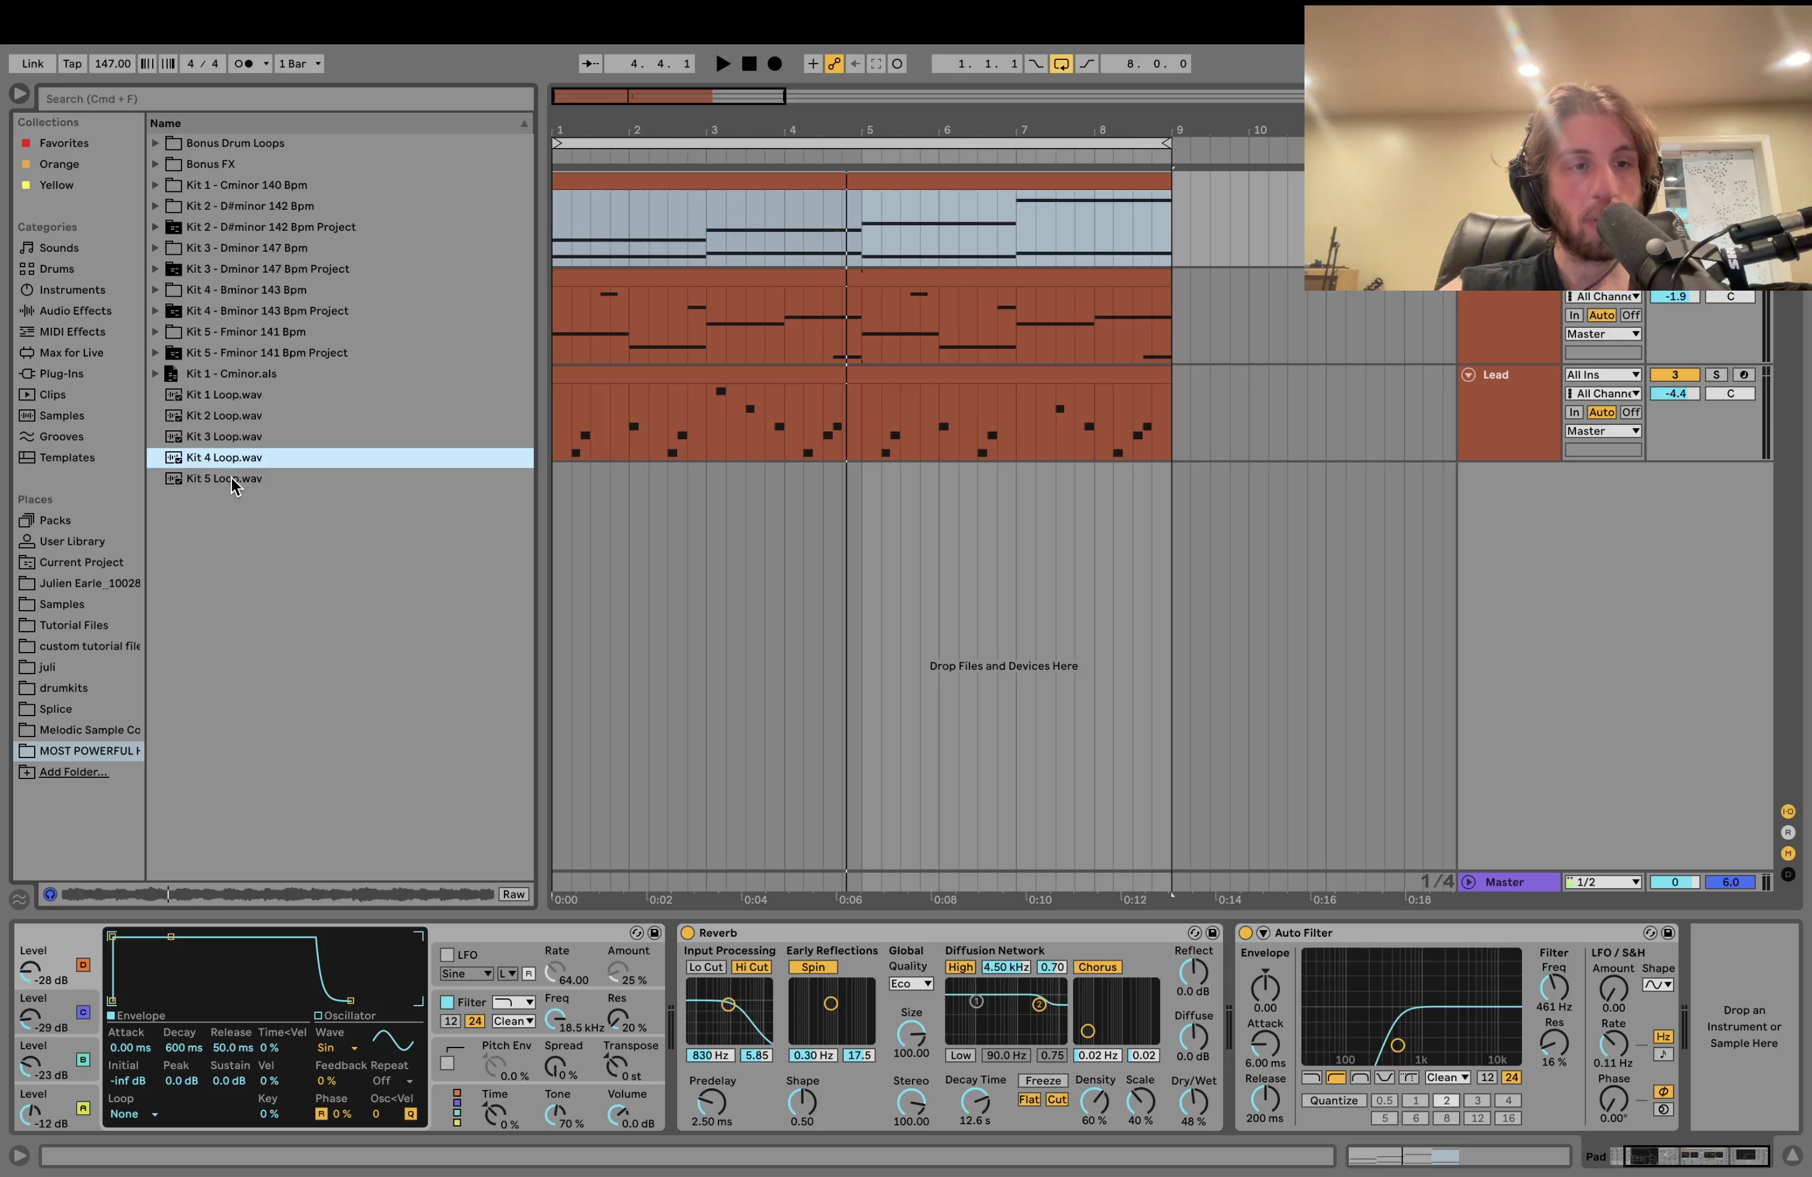
left_click(231, 480)
Step: Preview Loop 8.wav from the Bonus Drum Loops folder and collapse the folder again
left_click(156, 144)
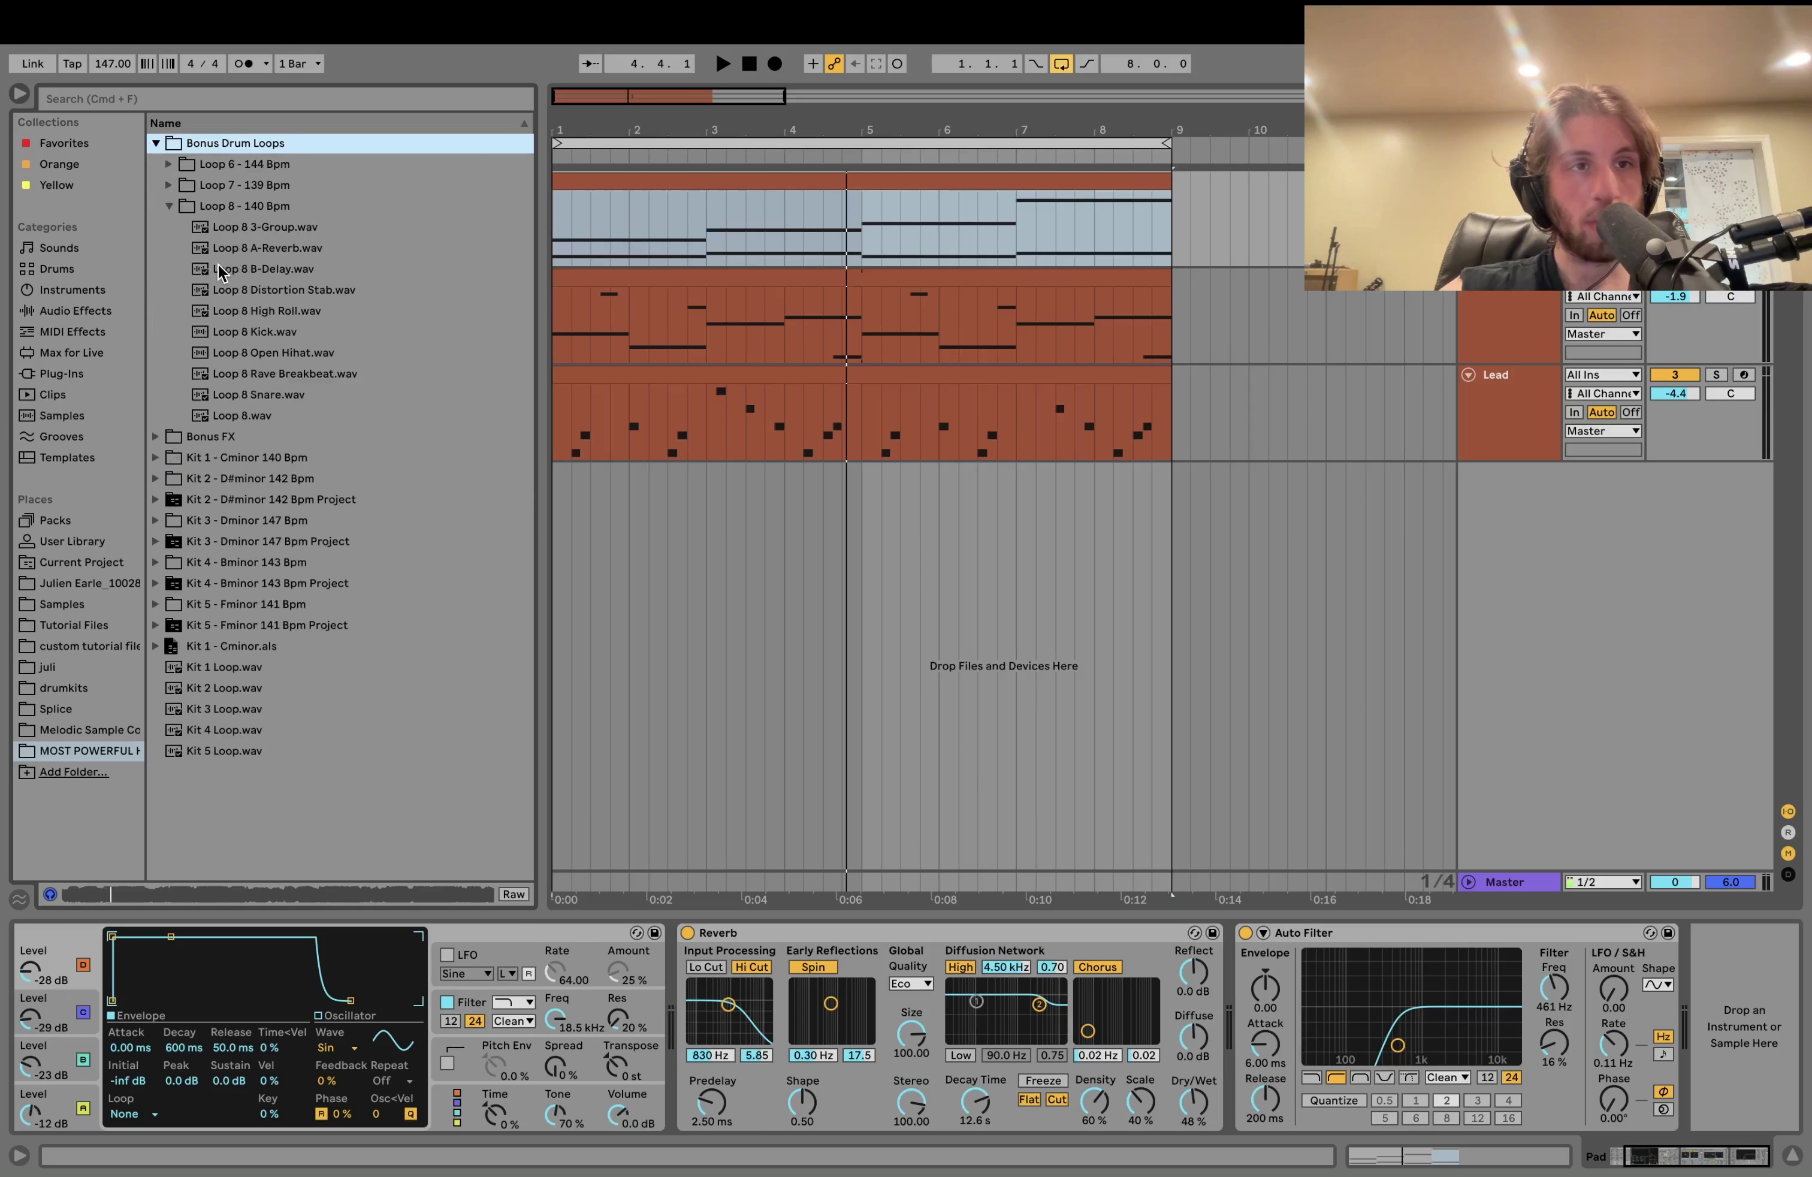
left_click(269, 416)
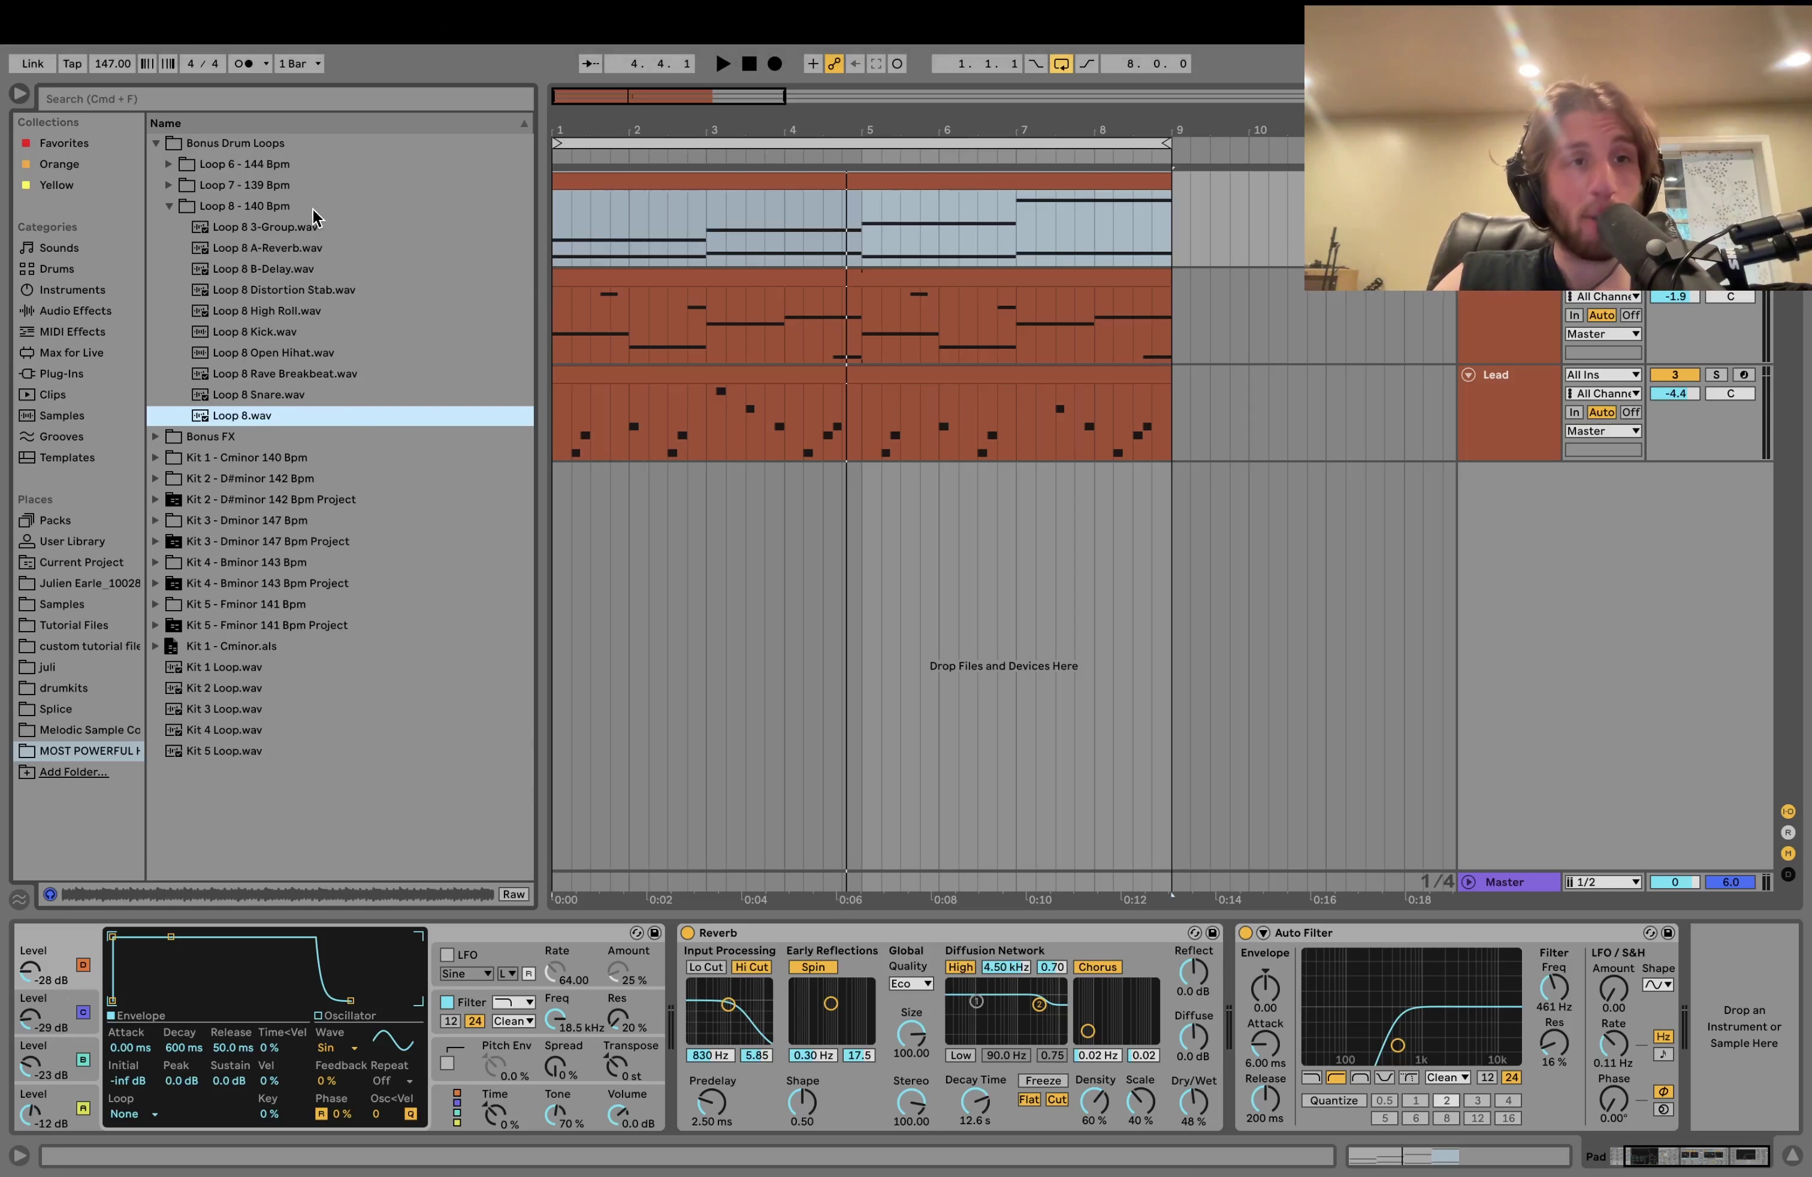
left_click(156, 143)
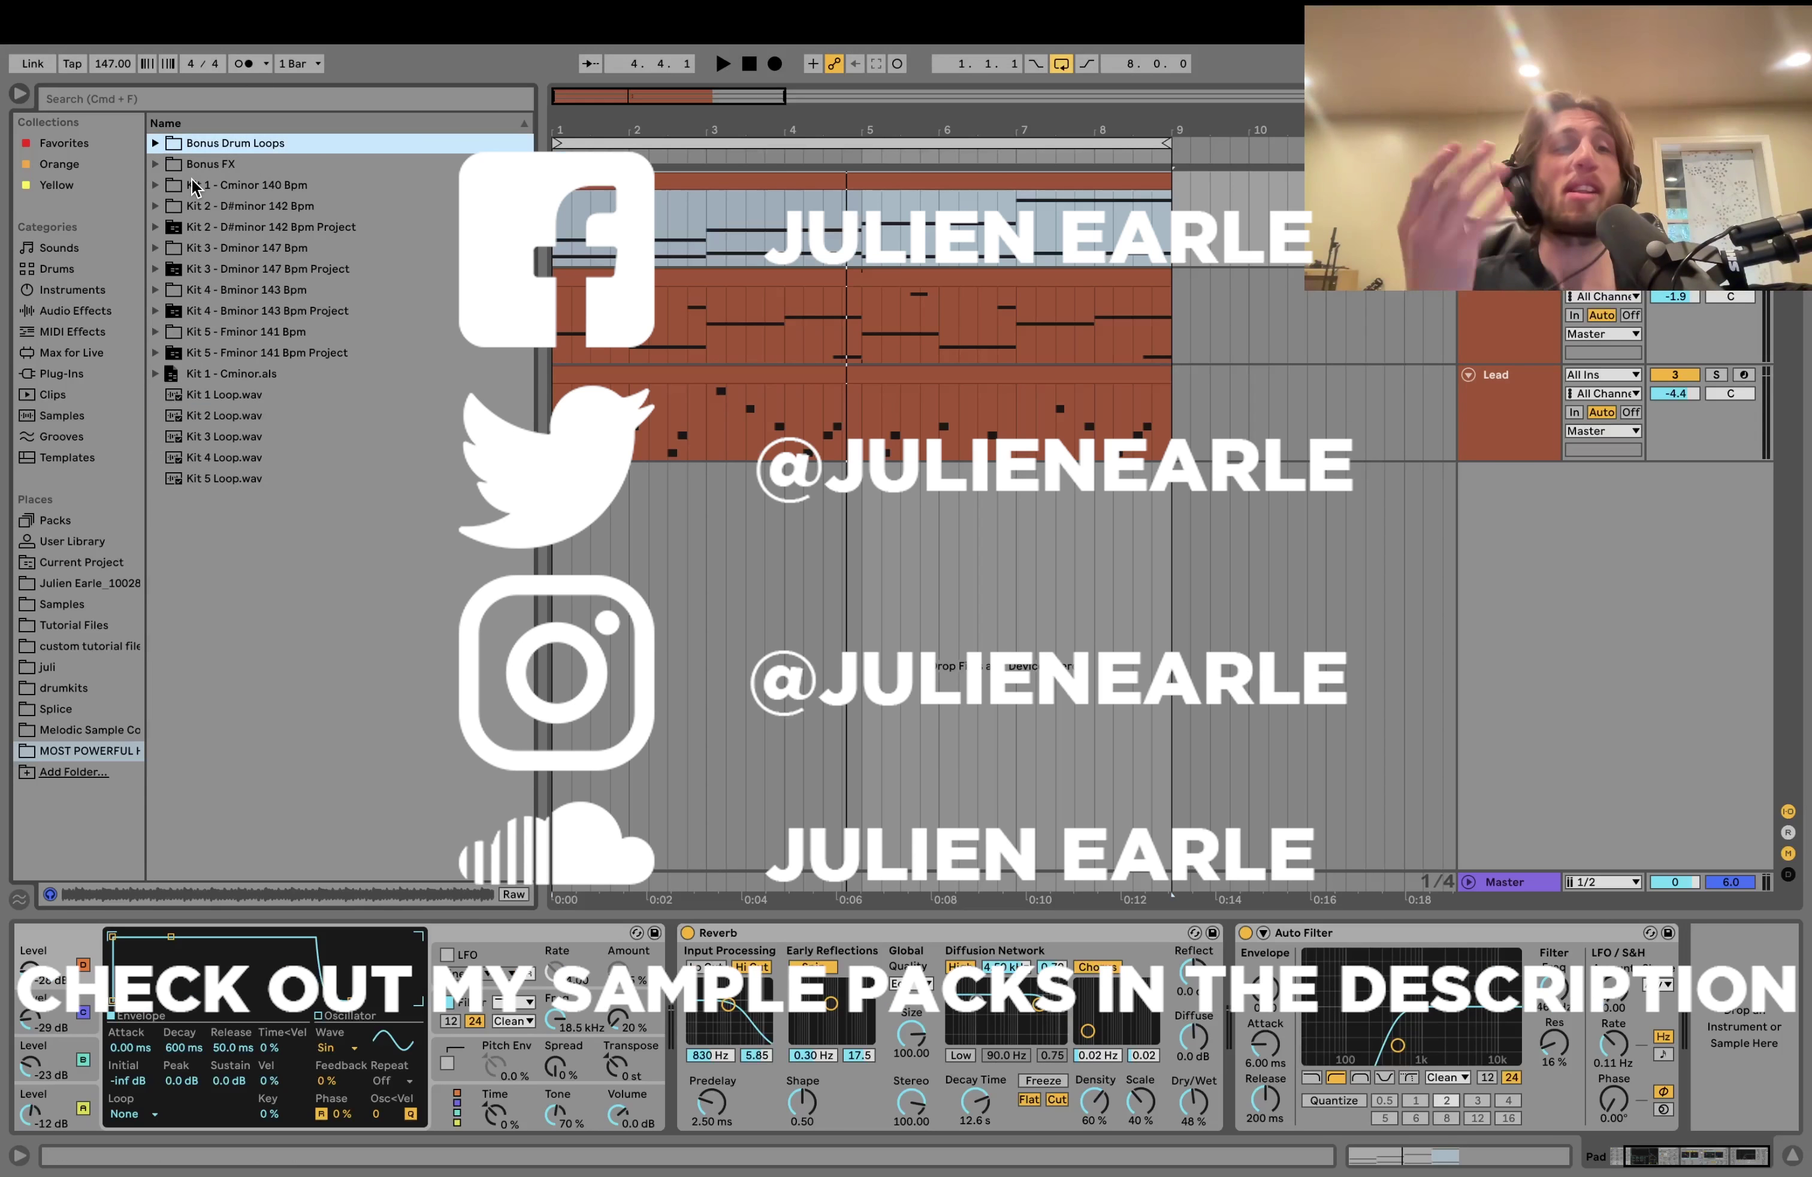